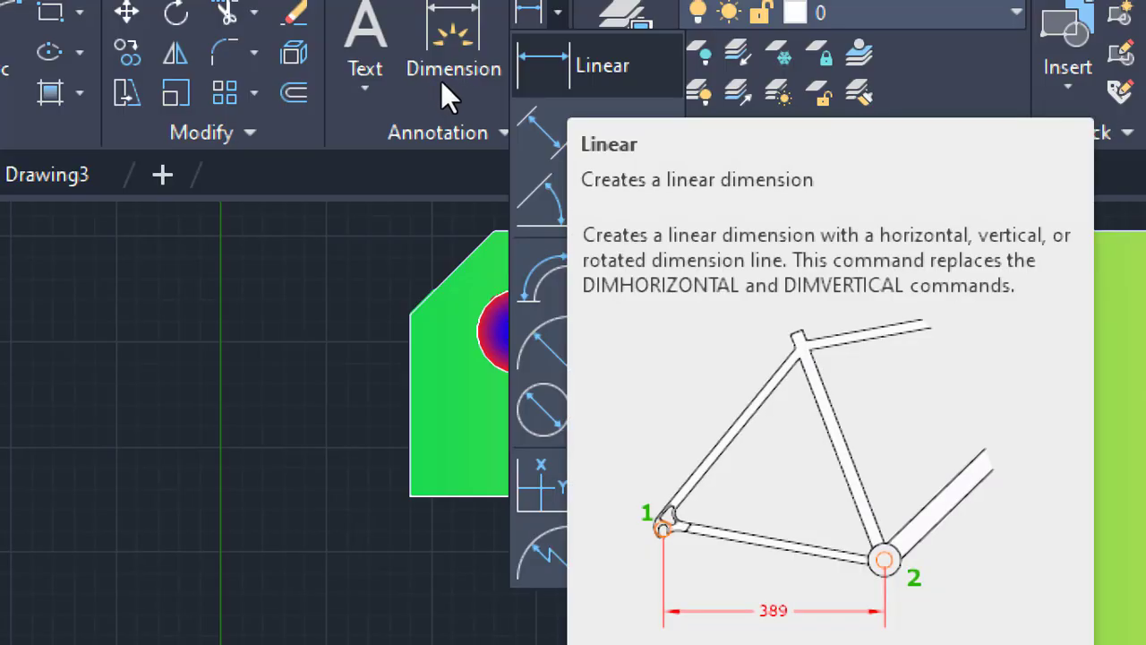
Step: Add a horizontal linear dimension across the plate's full width, from the lower-left to the lower-right chamfer corner, placed below the plate
left_click(441, 81)
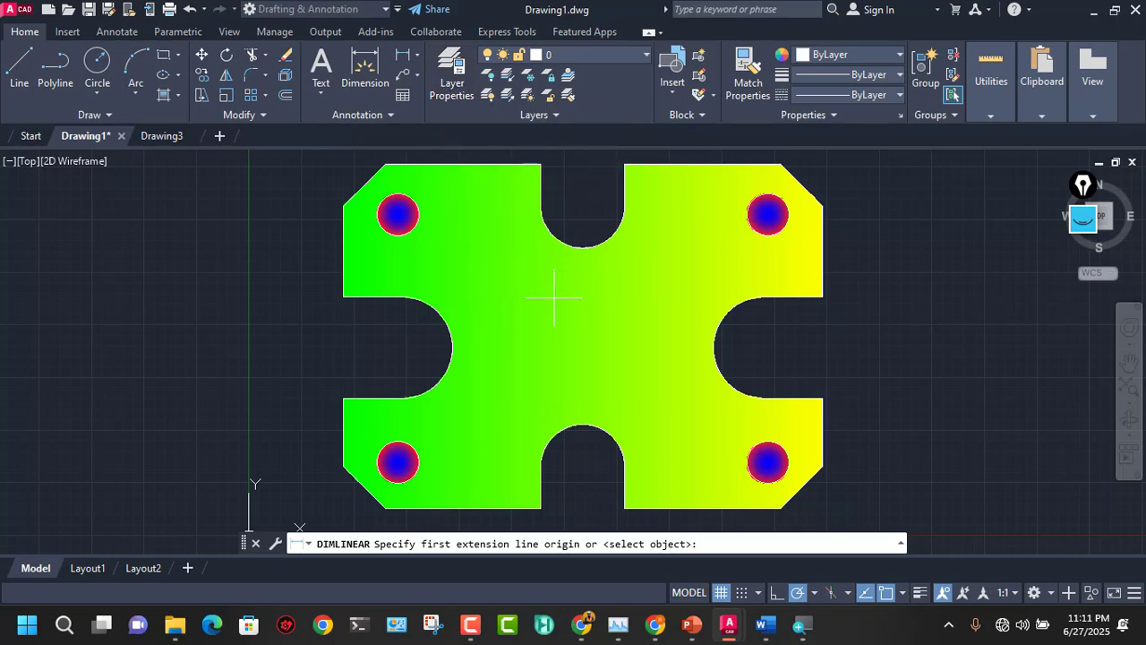
scroll(542, 303, "down", 2)
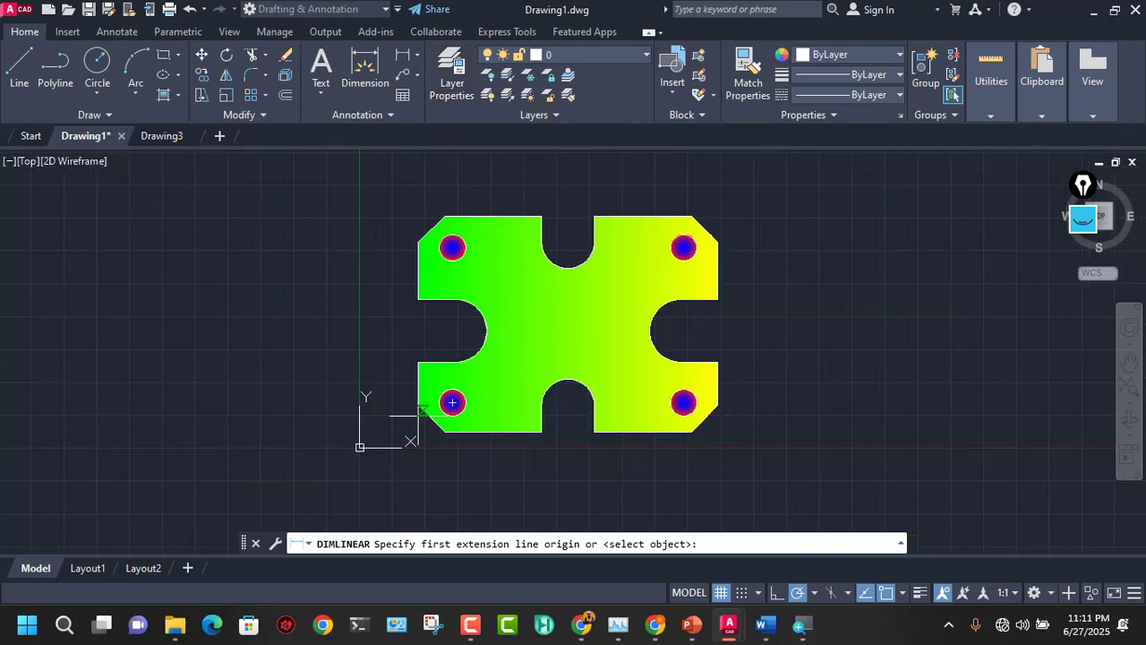
scroll(452, 403, "up", 4)
left_click(413, 377)
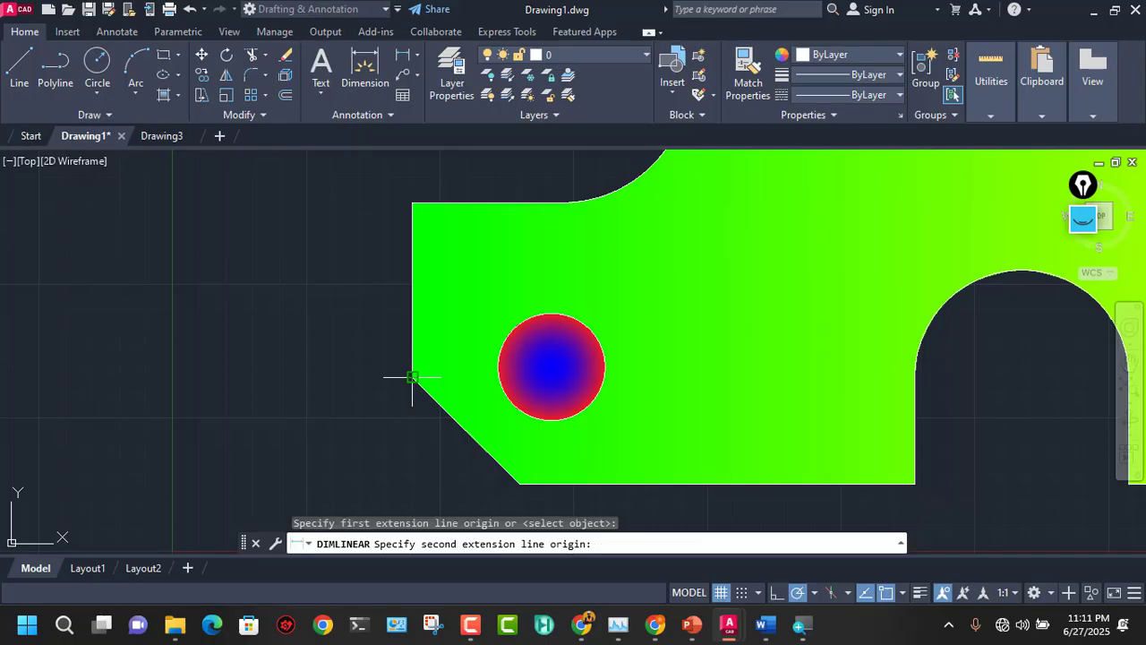
middle_click_drag(868, 373, 205, 349)
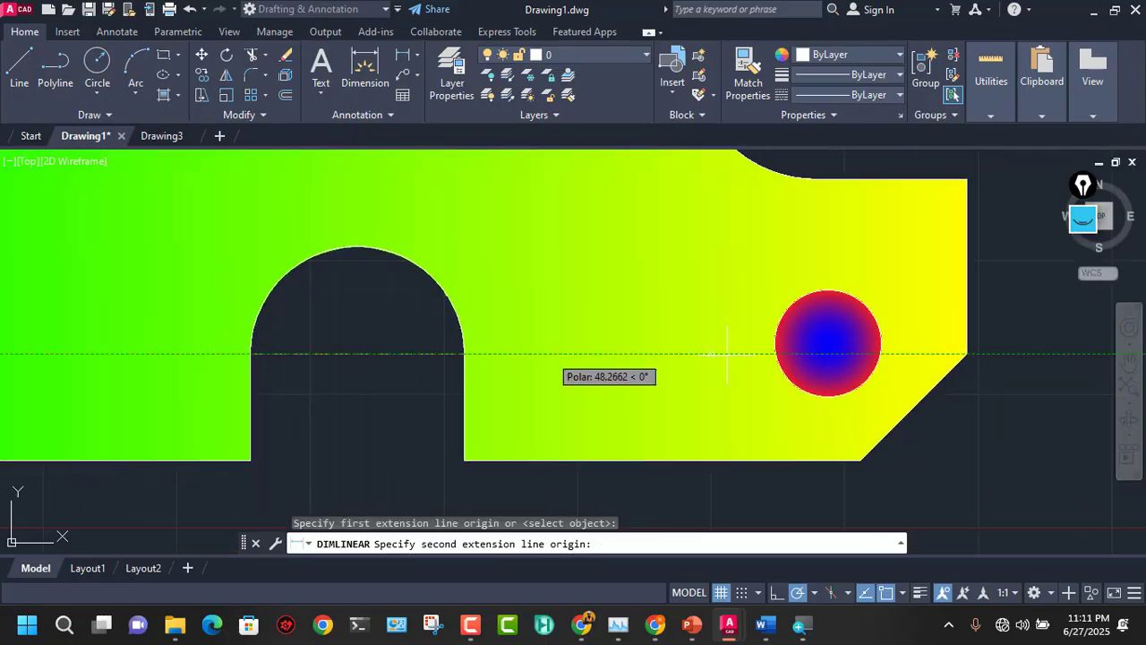
left_click(965, 353)
scroll(816, 351, "down", 5)
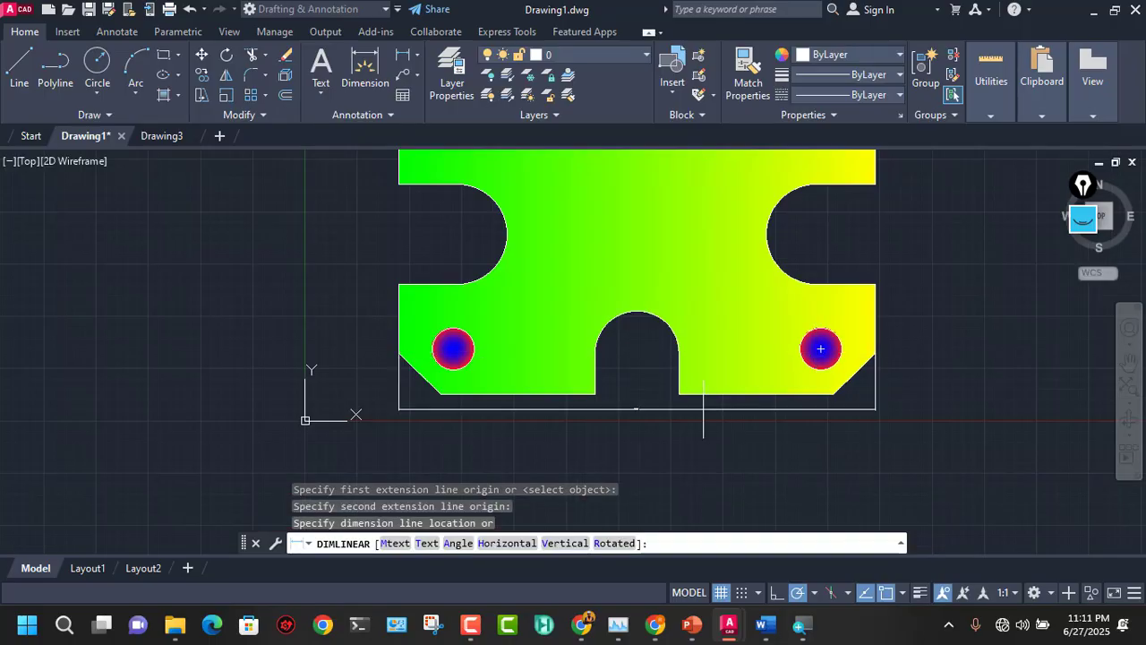
middle_click_drag(668, 440, 675, 390)
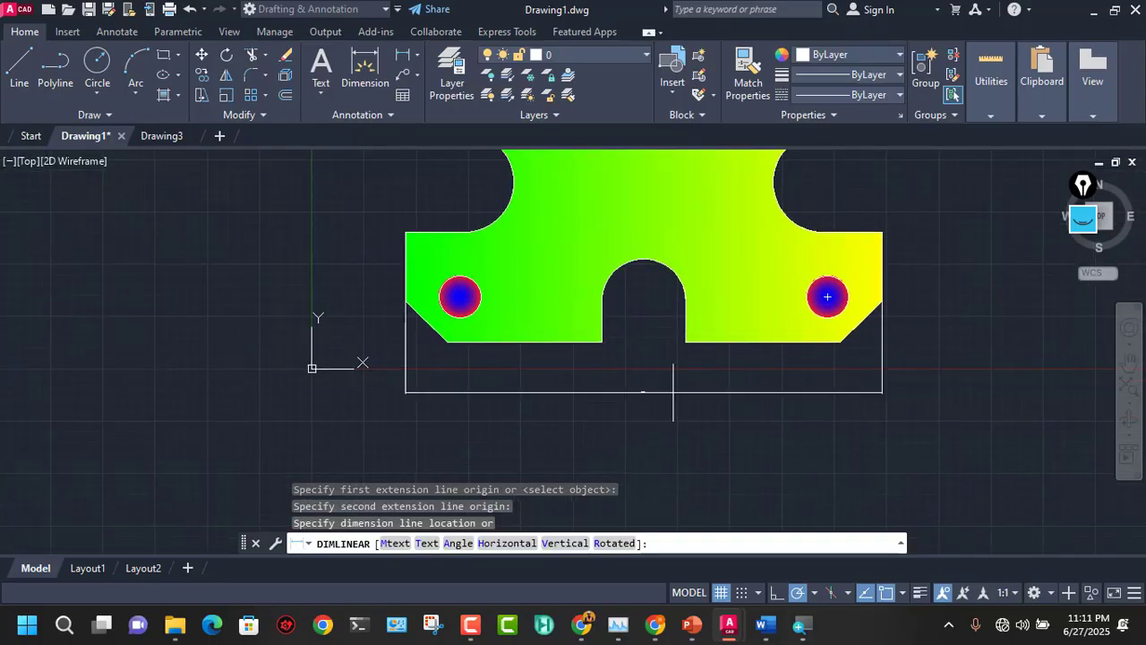
scroll(672, 394, "down", 5)
left_click(664, 421)
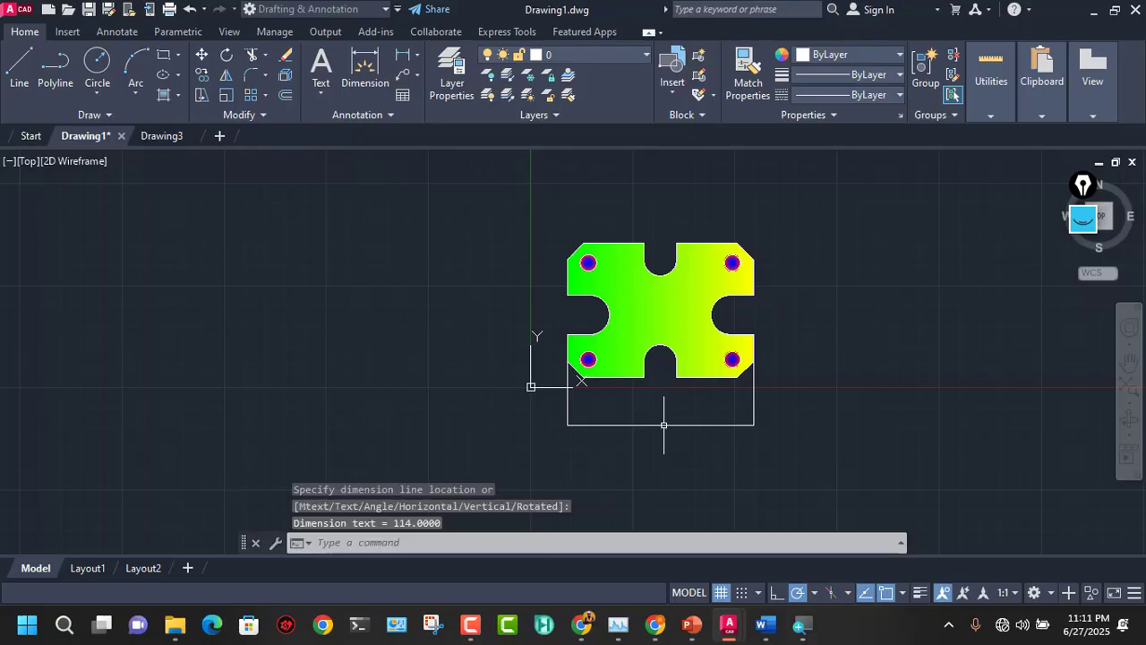
Step: Add a linear dimension from the plate's left edge to the bottom notch's left side, placed above the overall width dimension
scroll(718, 417, "up", 4)
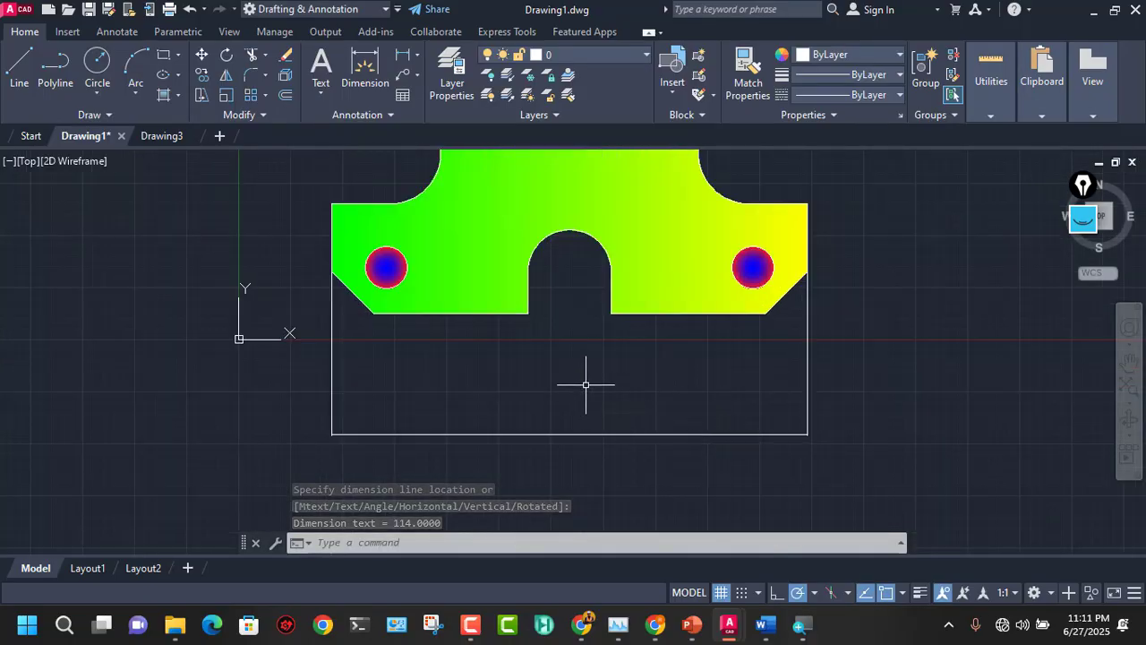
middle_click_drag(540, 341, 596, 424)
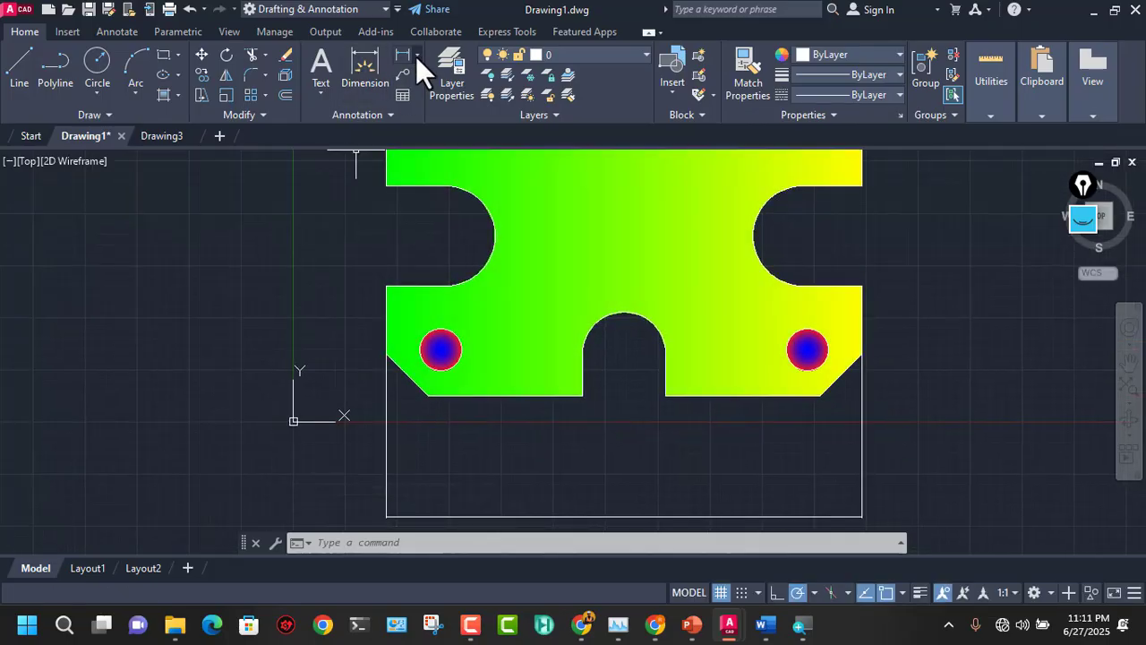
left_click(416, 56)
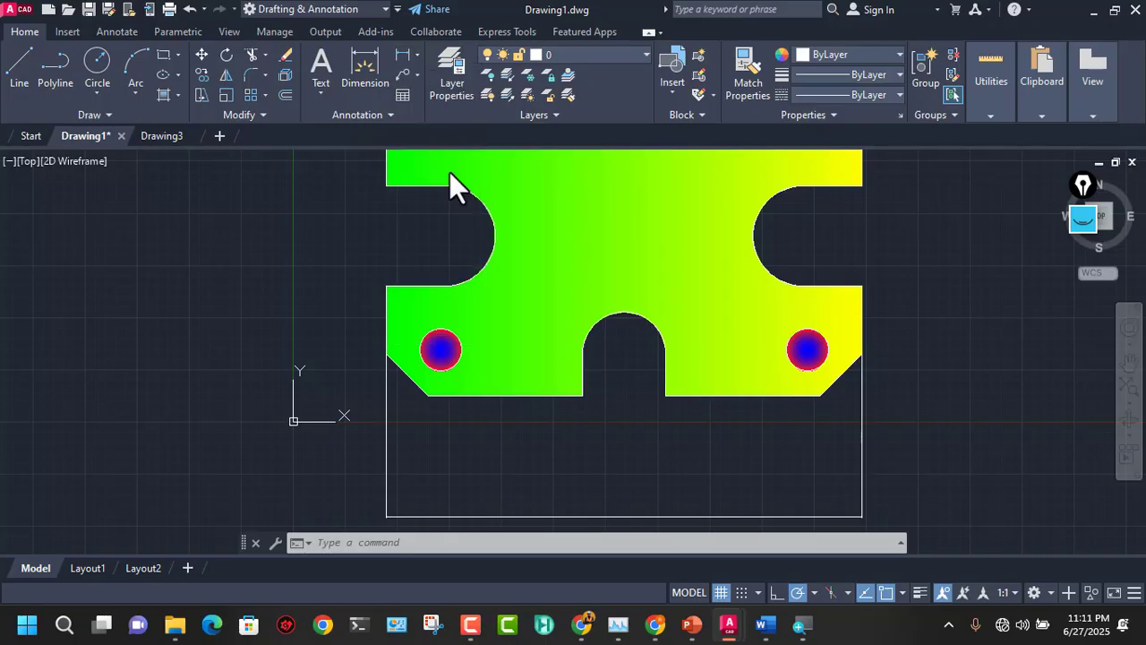
left_click(428, 395)
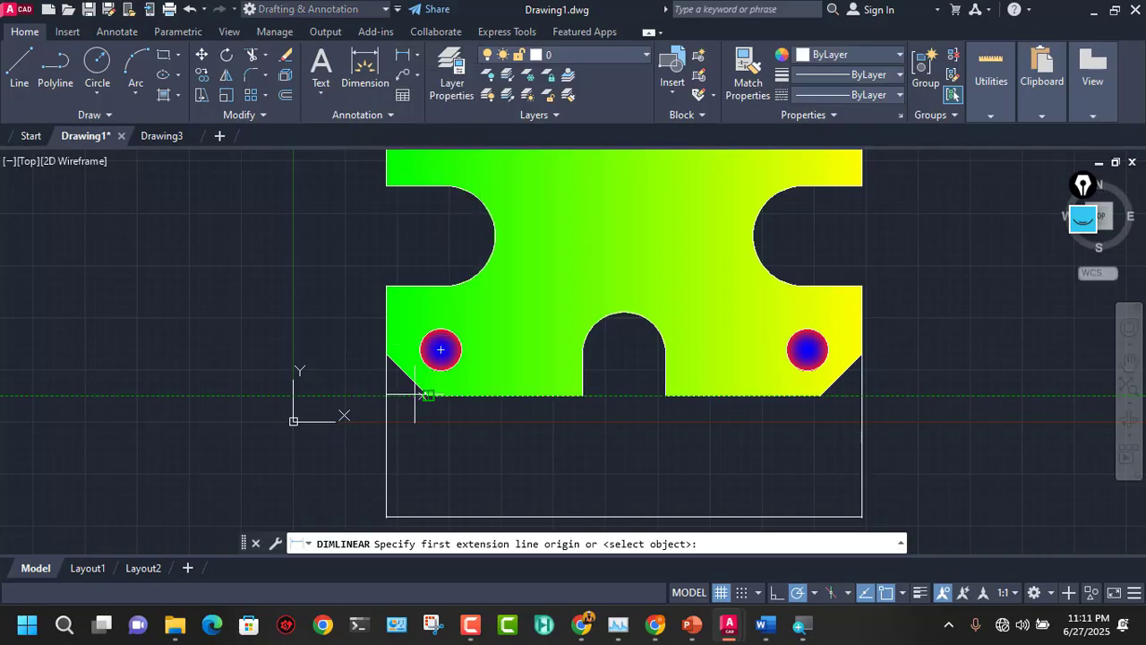
left_click(582, 395)
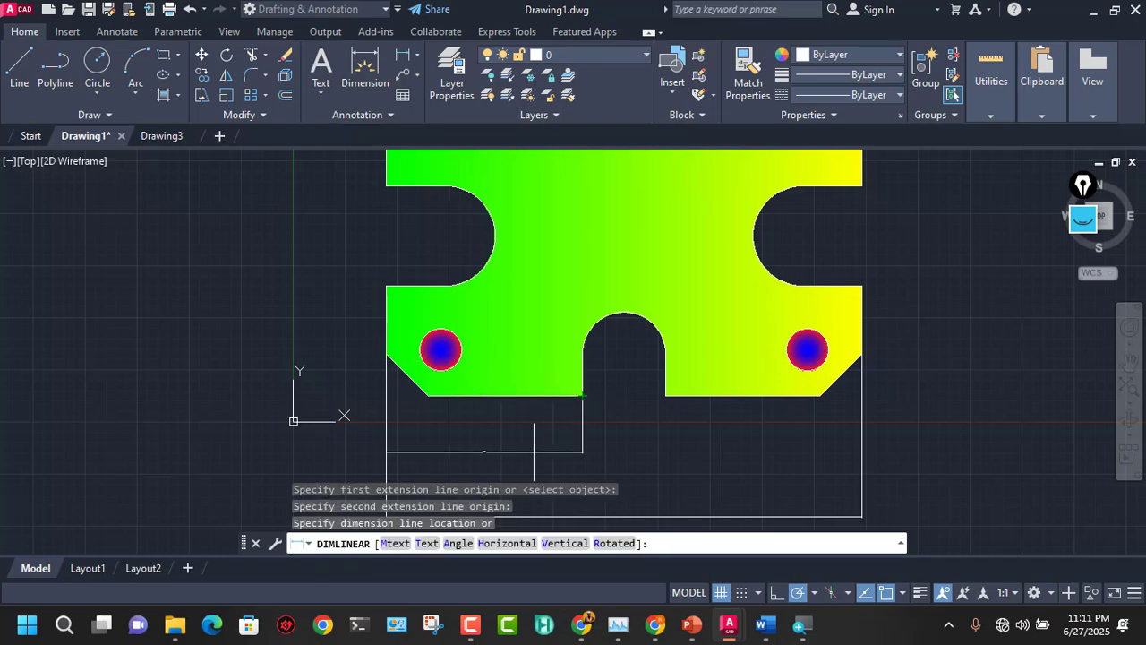
middle_click_drag(533, 454, 526, 396)
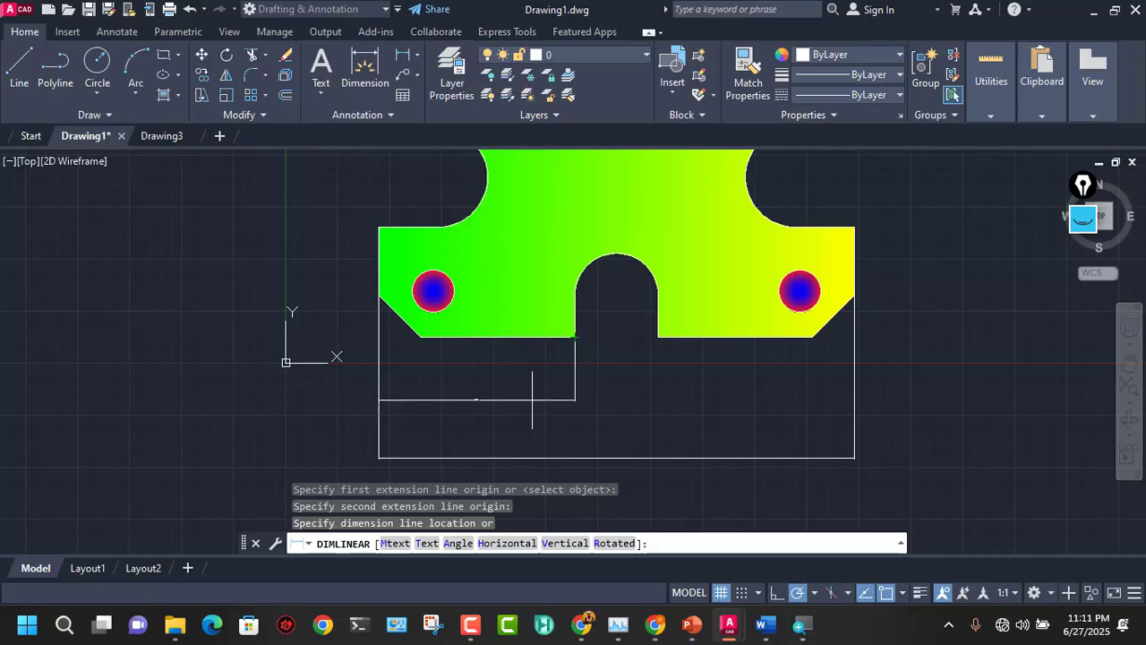
left_click(532, 400)
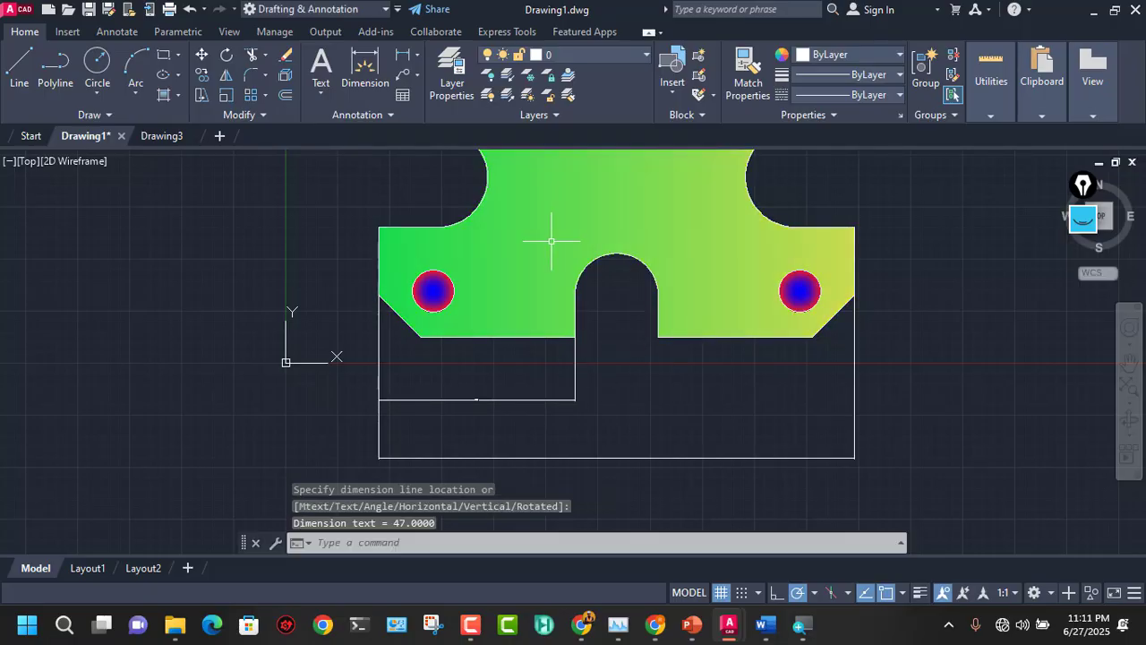
Step: Add a radius dimension to the arc of the plate's left notch, placing its text inside the plate
mouse_move(551, 240)
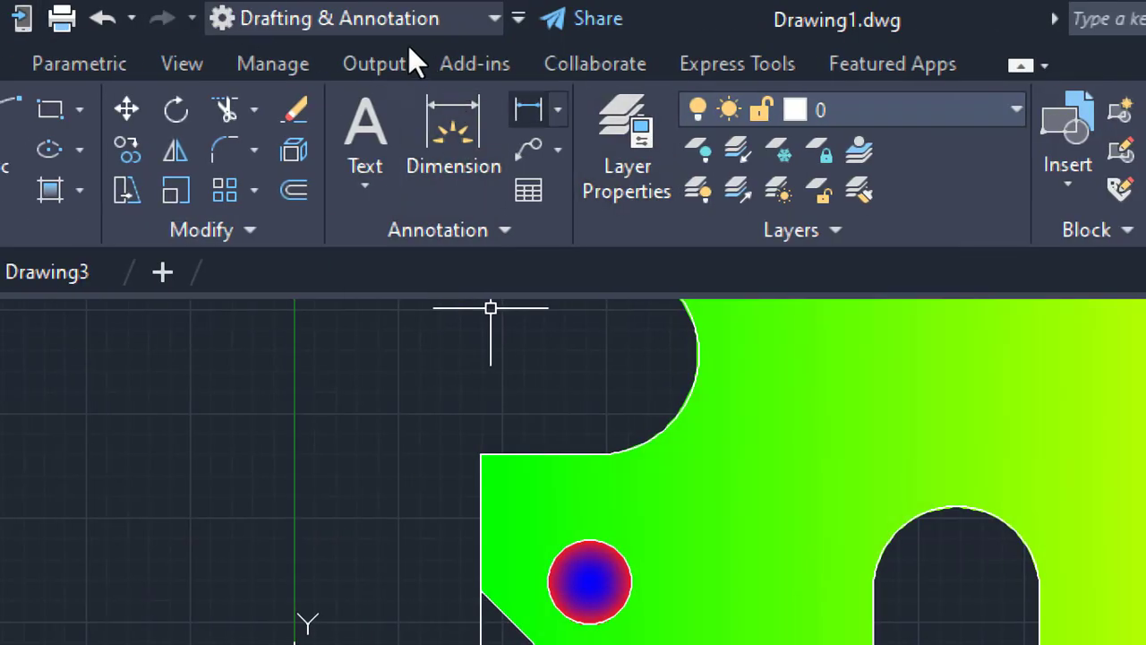
left_click(558, 110)
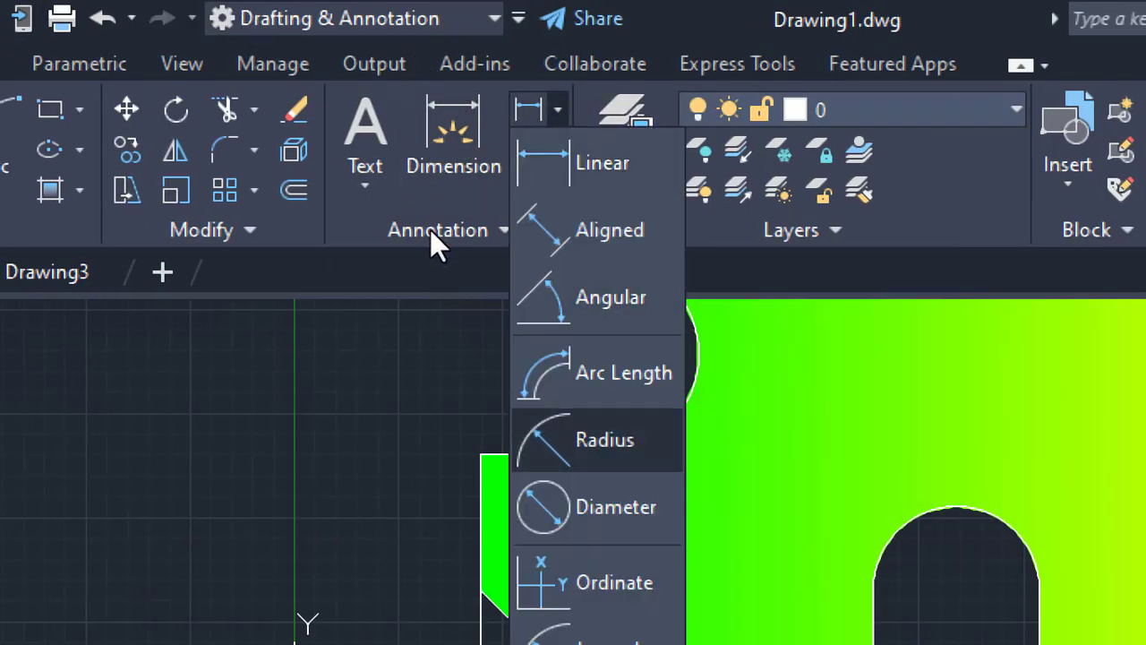
left_click(605, 440)
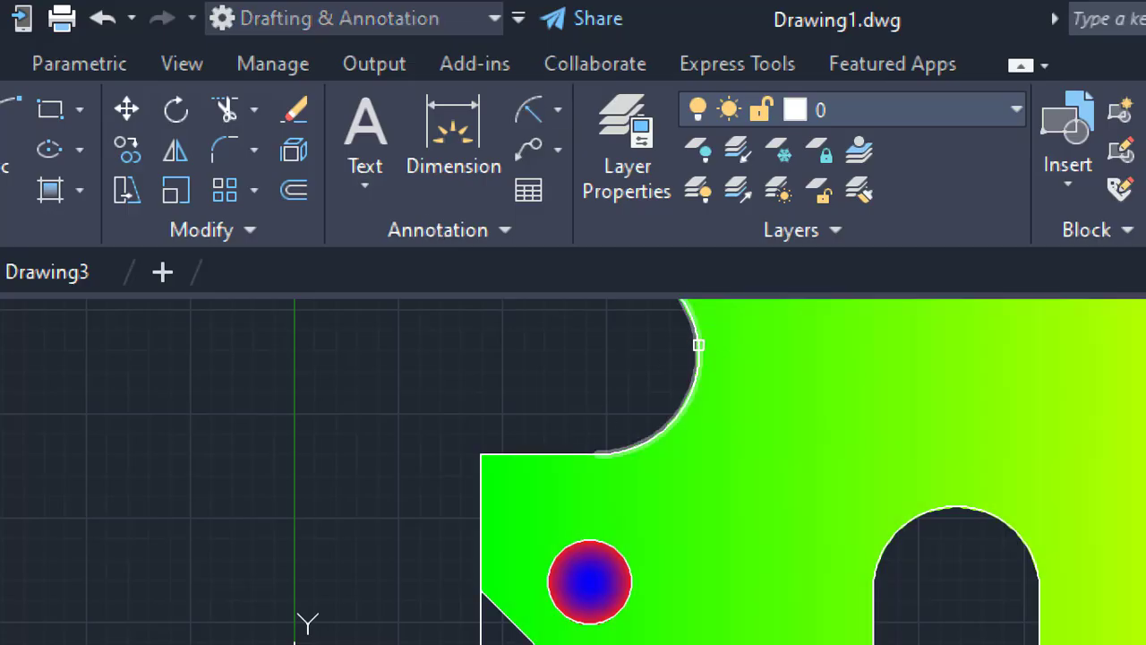
left_click(698, 345)
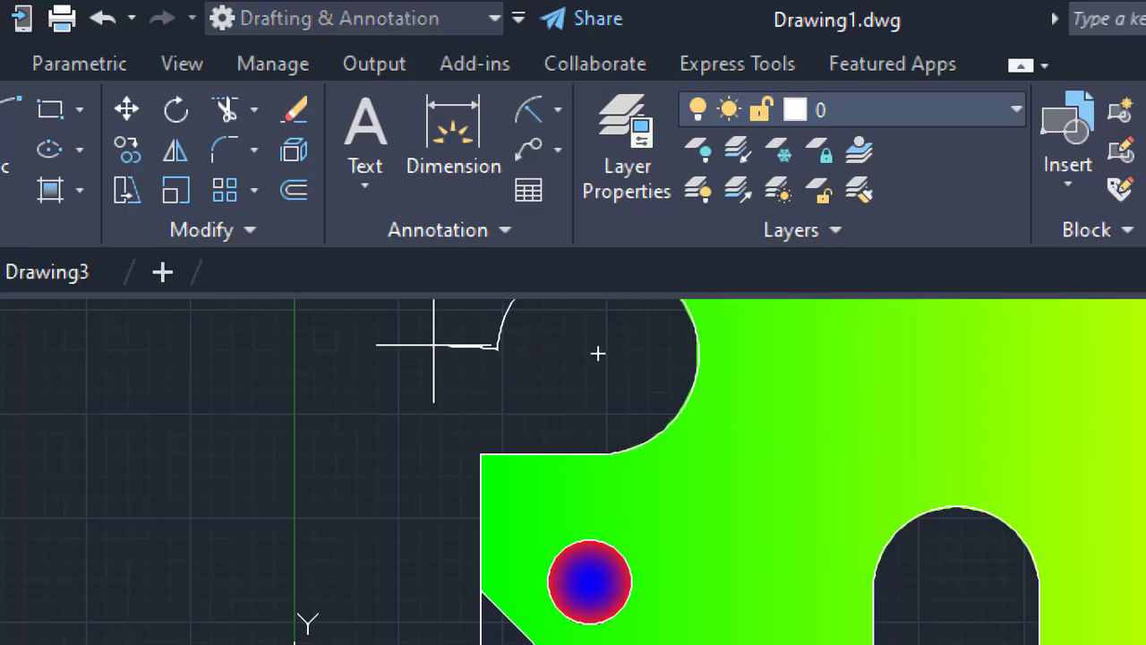
middle_click_drag(435, 332, 438, 549)
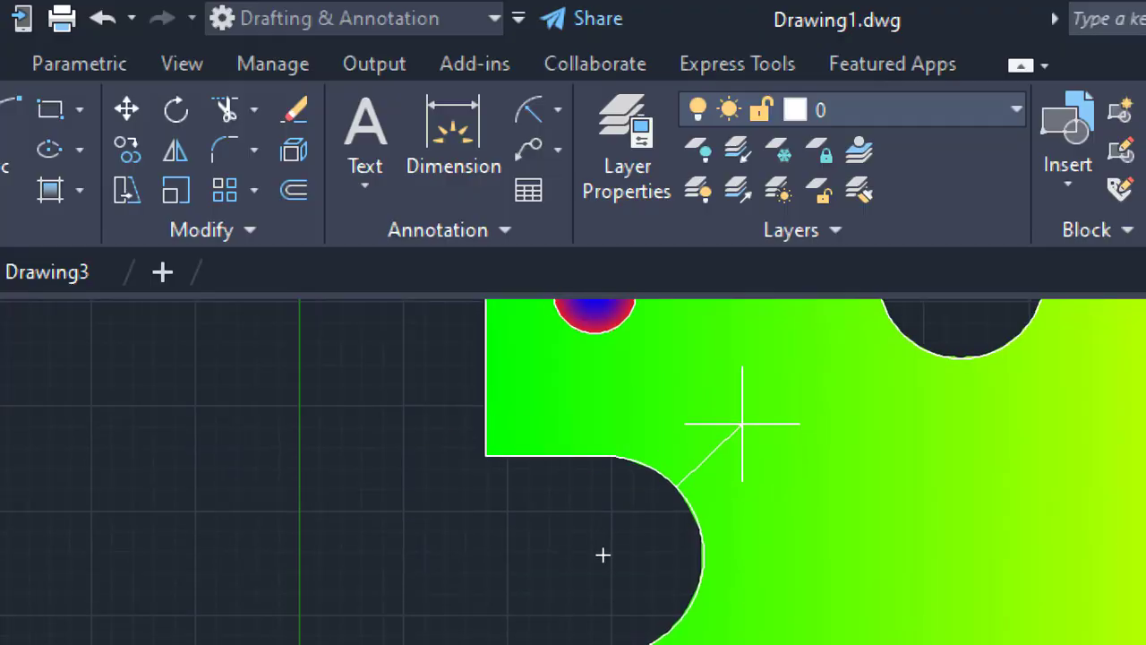
scroll(743, 519, "down", 5)
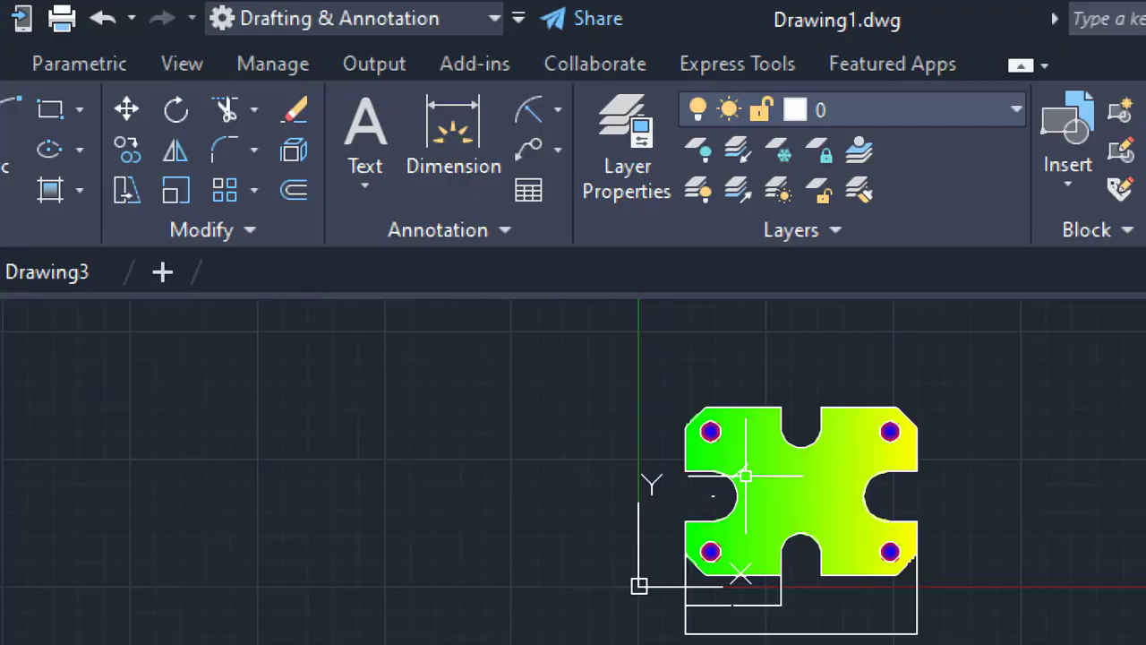
Step: Examine the size of the dimension text and arrows on the plate's new dimensions
middle_click_drag(784, 506, 607, 468)
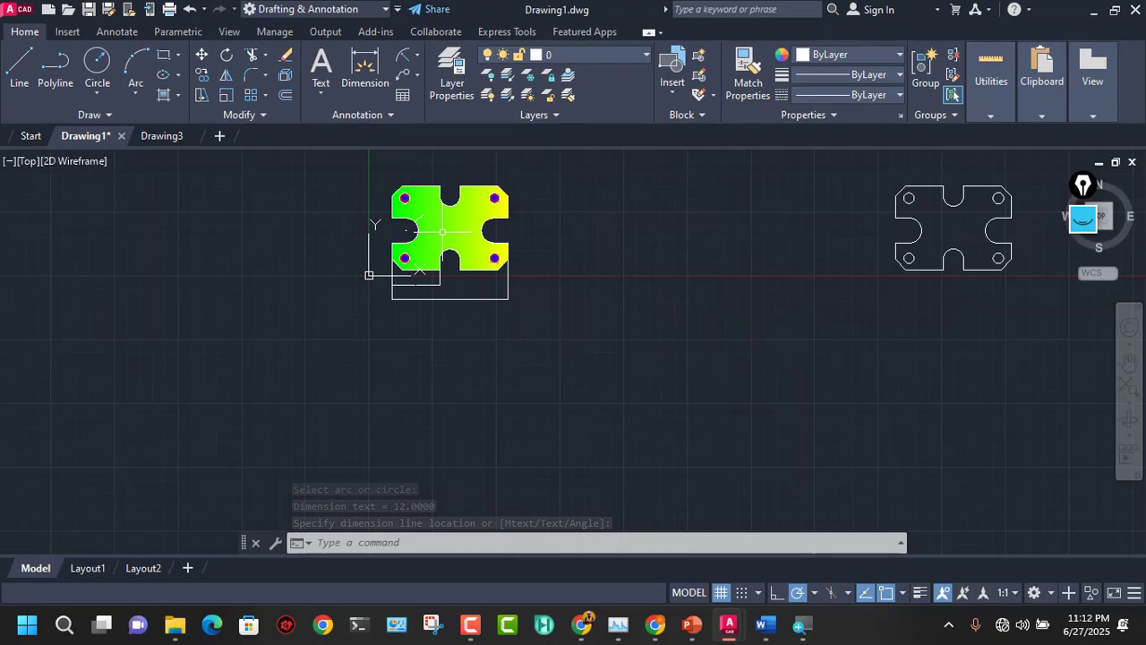
middle_click_drag(452, 217, 603, 320)
scroll(594, 340, "up", 6)
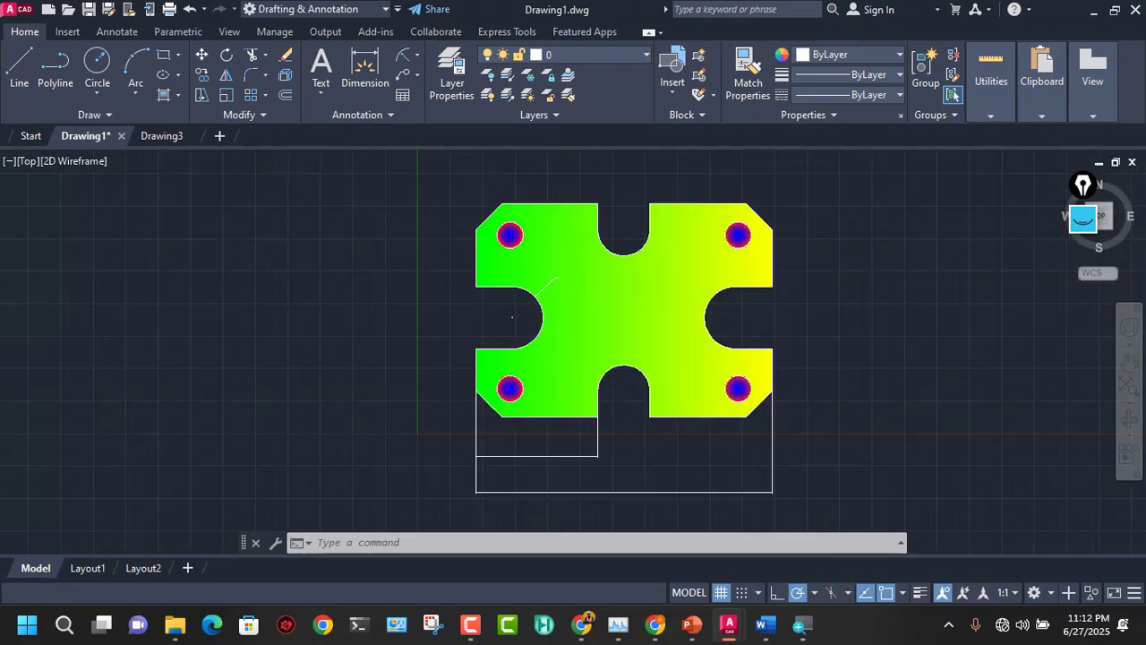
scroll(594, 341, "down", 3)
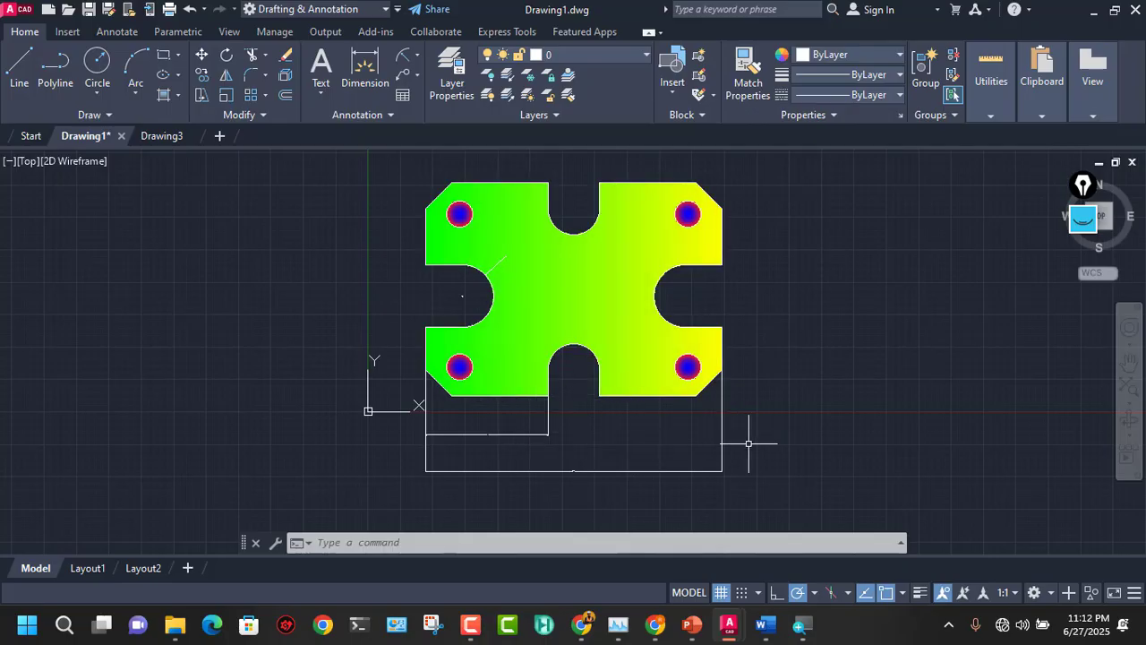
scroll(477, 433, "up", 6)
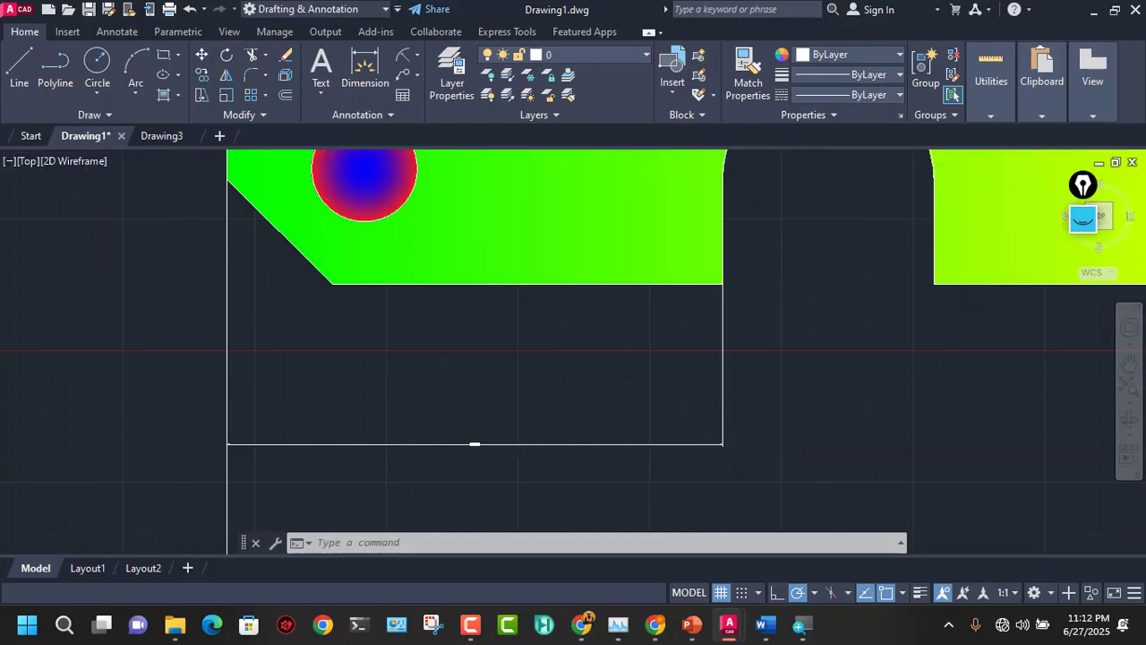
scroll(519, 436, "up", 2)
scroll(522, 430, "down", 10)
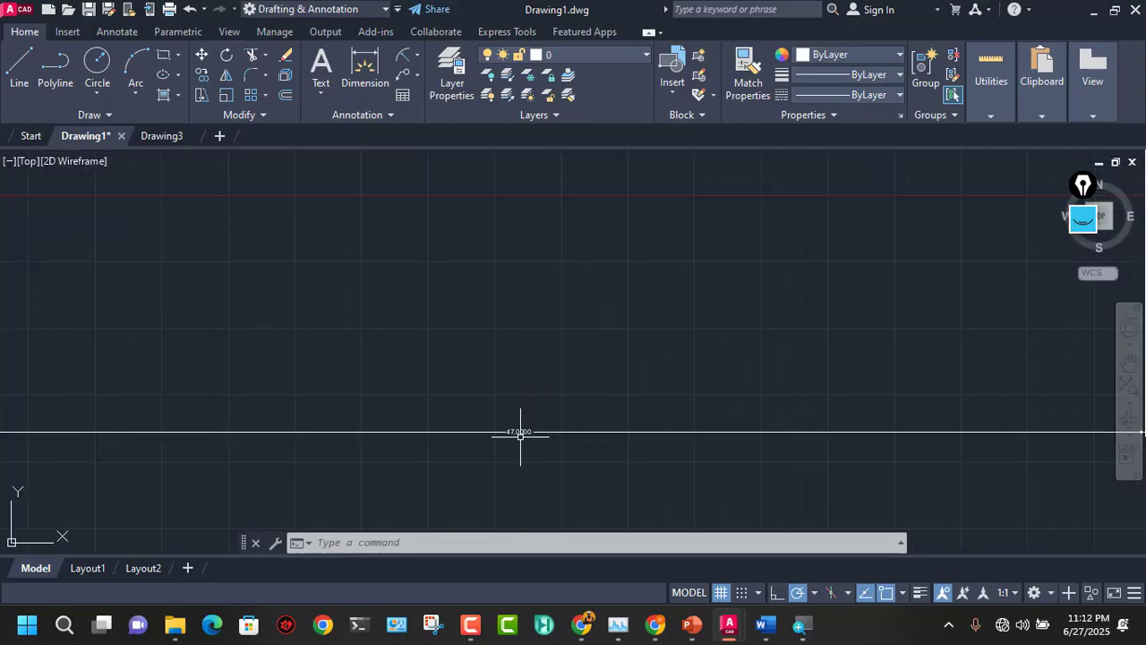
scroll(536, 433, "up", 6)
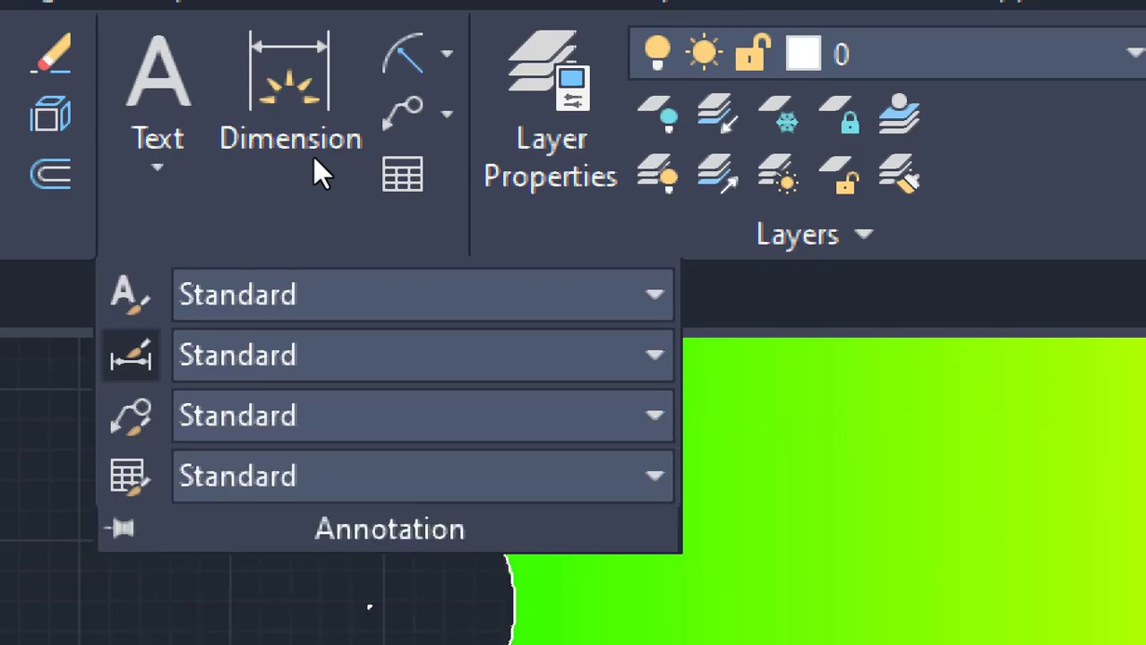
Step: Modify the Standard dimension style so its text is aligned with the dimension line and has a height of 5
left_click(130, 356)
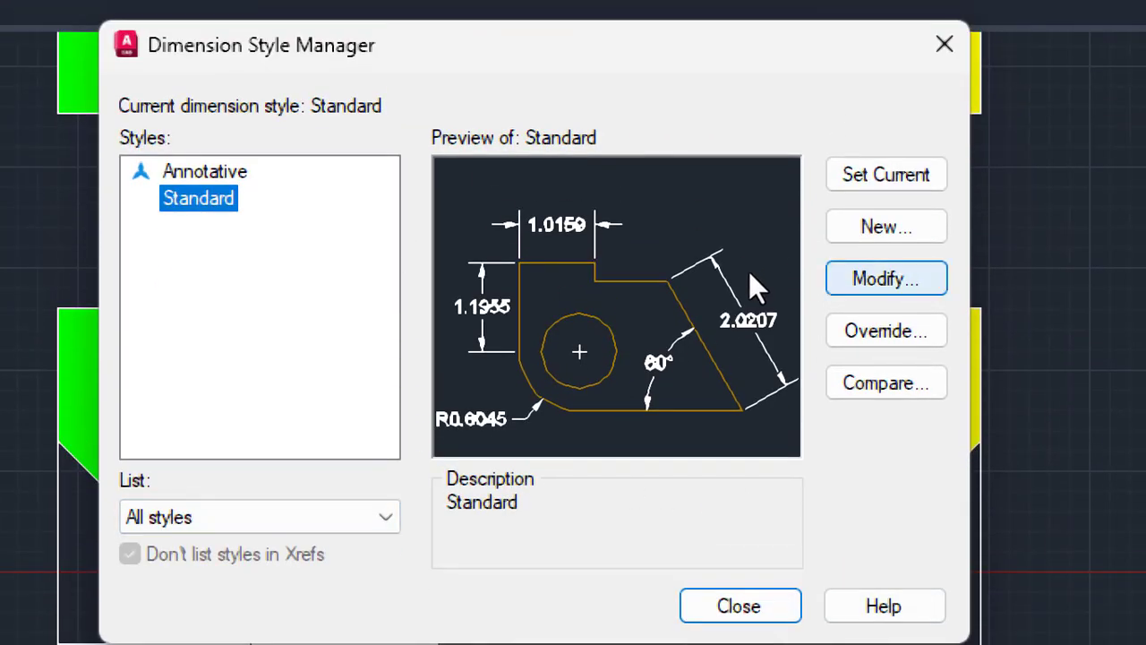
left_click(885, 279)
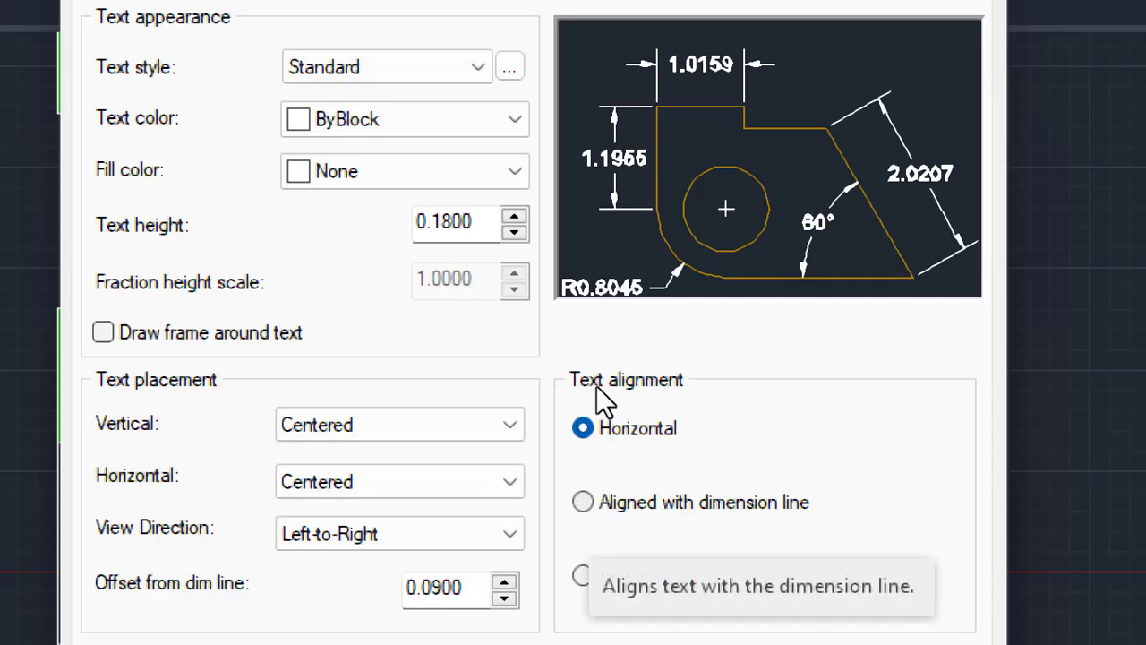
left_click(583, 501)
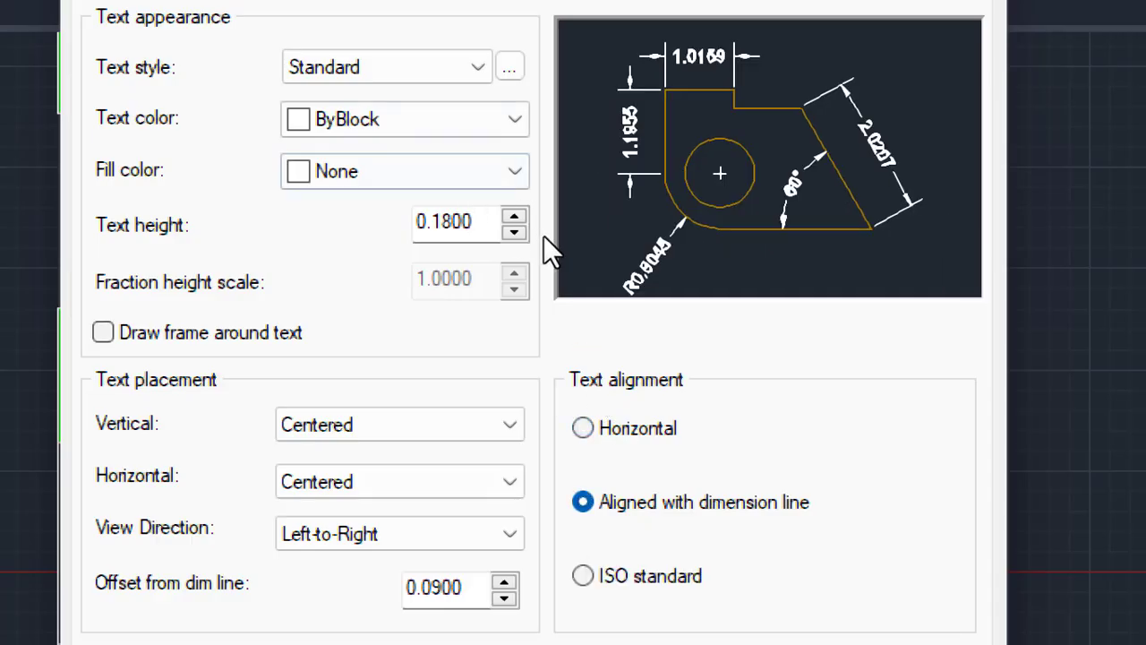
left_click_drag(550, 244, 514, 252)
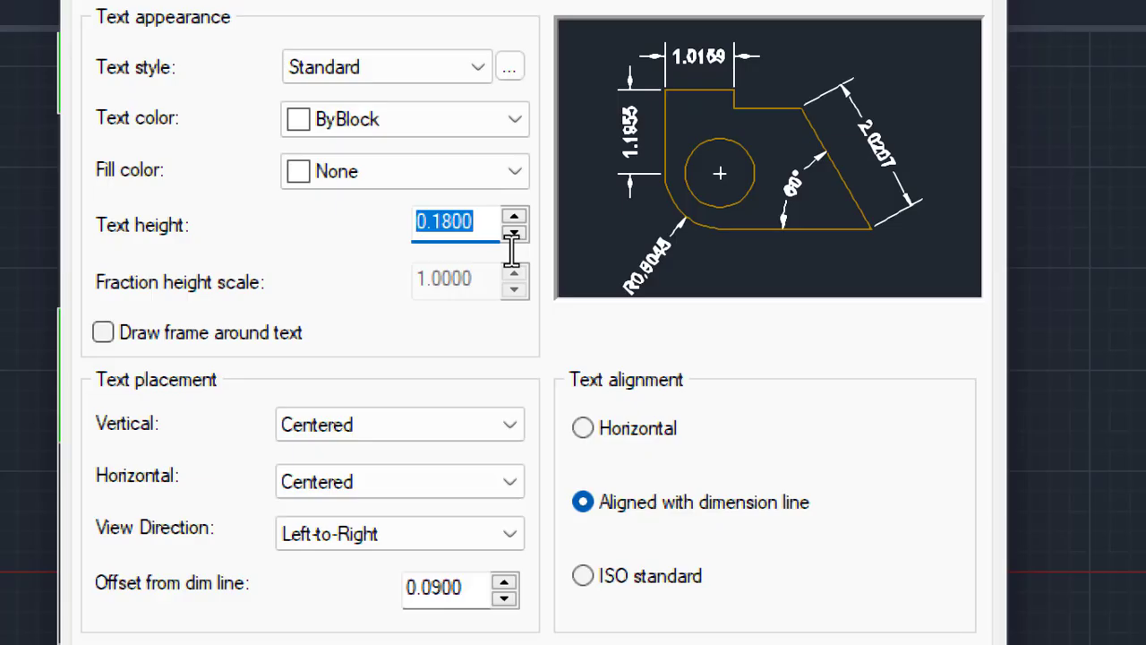
type("5")
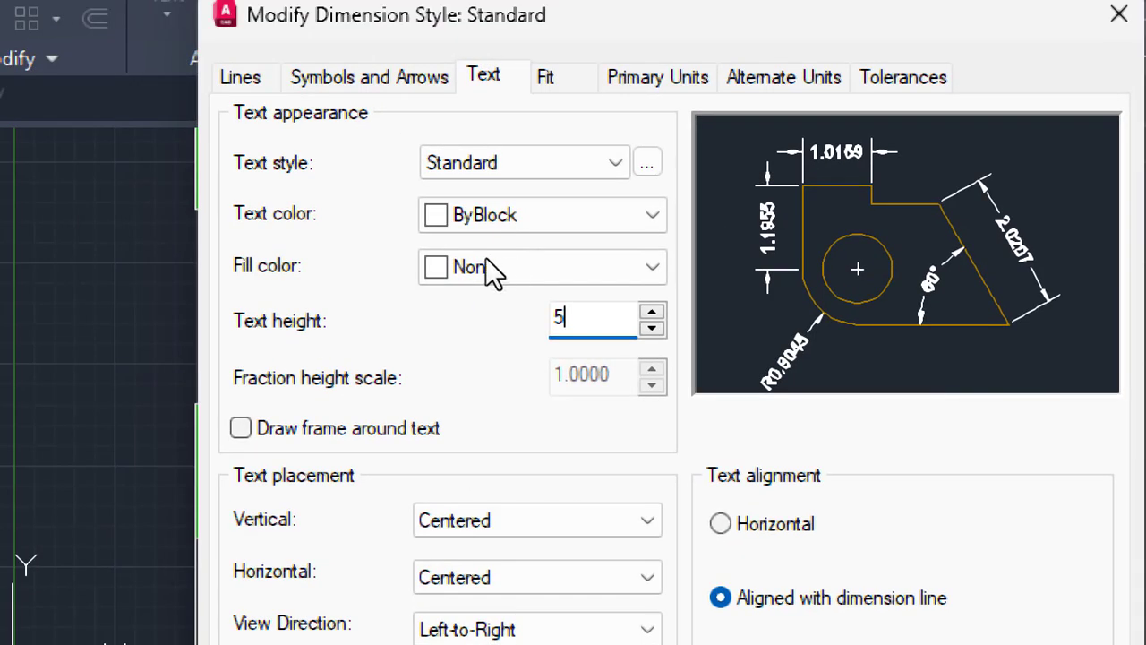
Step: Set the Standard dimension style's arrow size to 4
key("ctrl+shift+Tab")
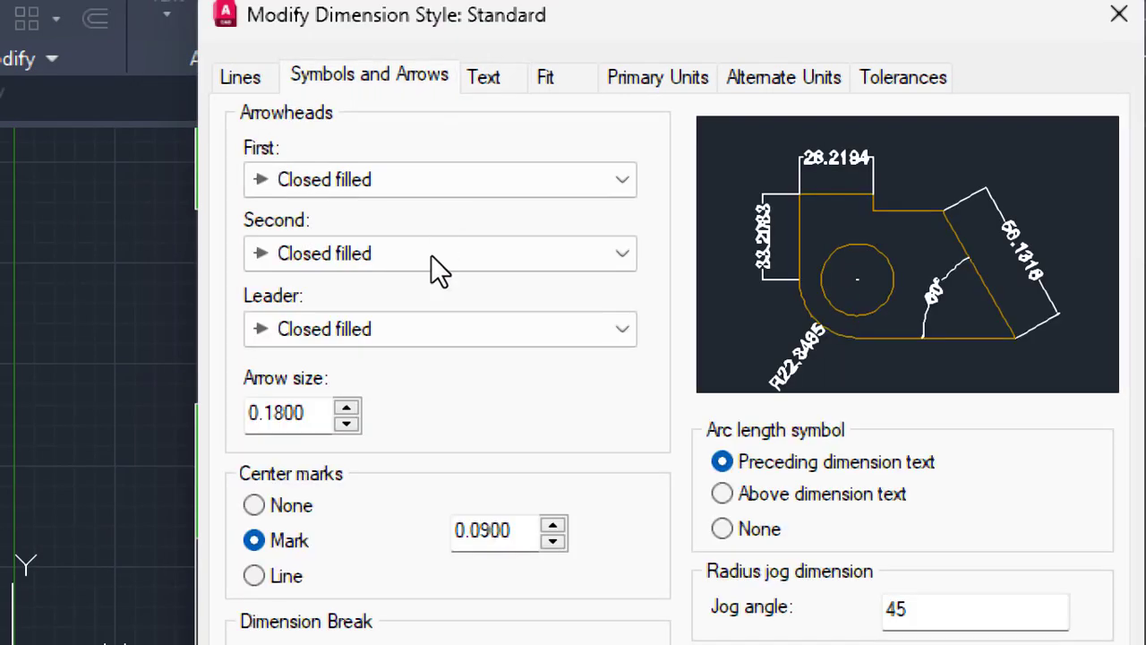
left_click_drag(397, 291, 335, 302)
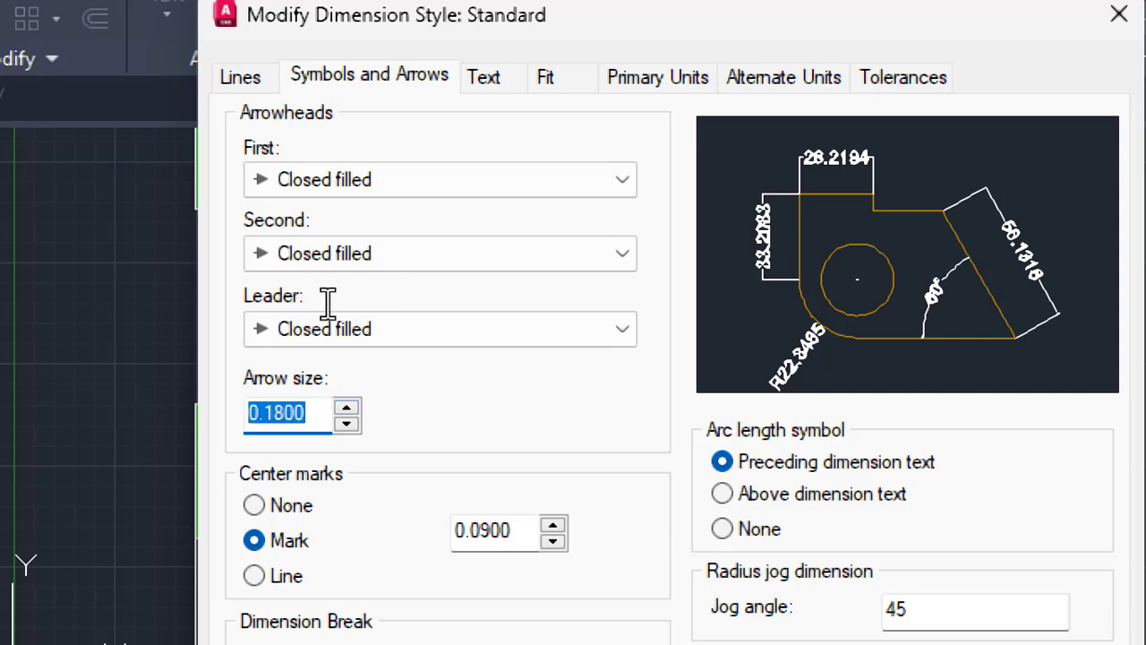
type("4")
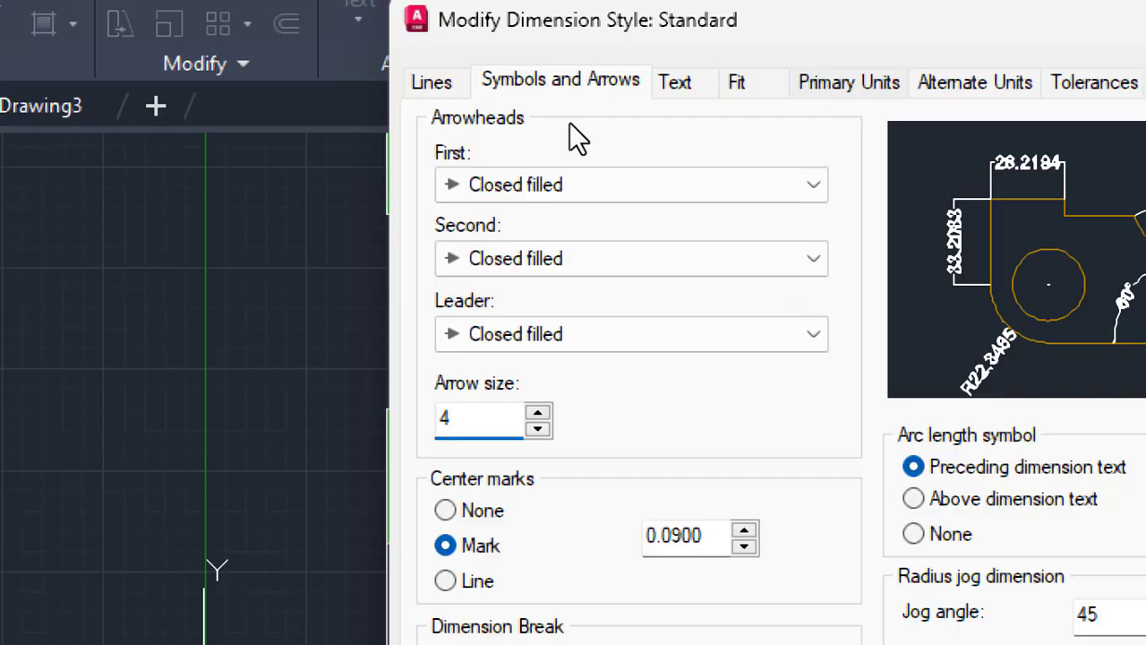
Step: Set the Standard dimension style's linear precision to 0 decimal places and apply the style changes to the drawing
left_click(848, 82)
left_click(759, 200)
key("Up")
key("Up")
key("Up")
key("Up")
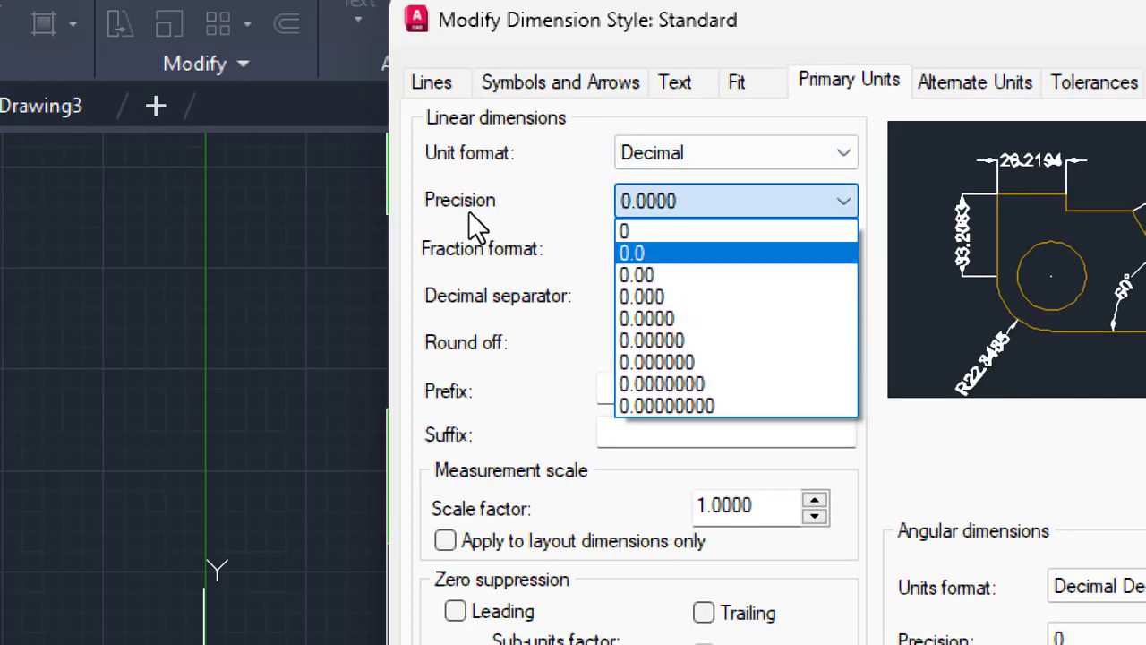
key("Return")
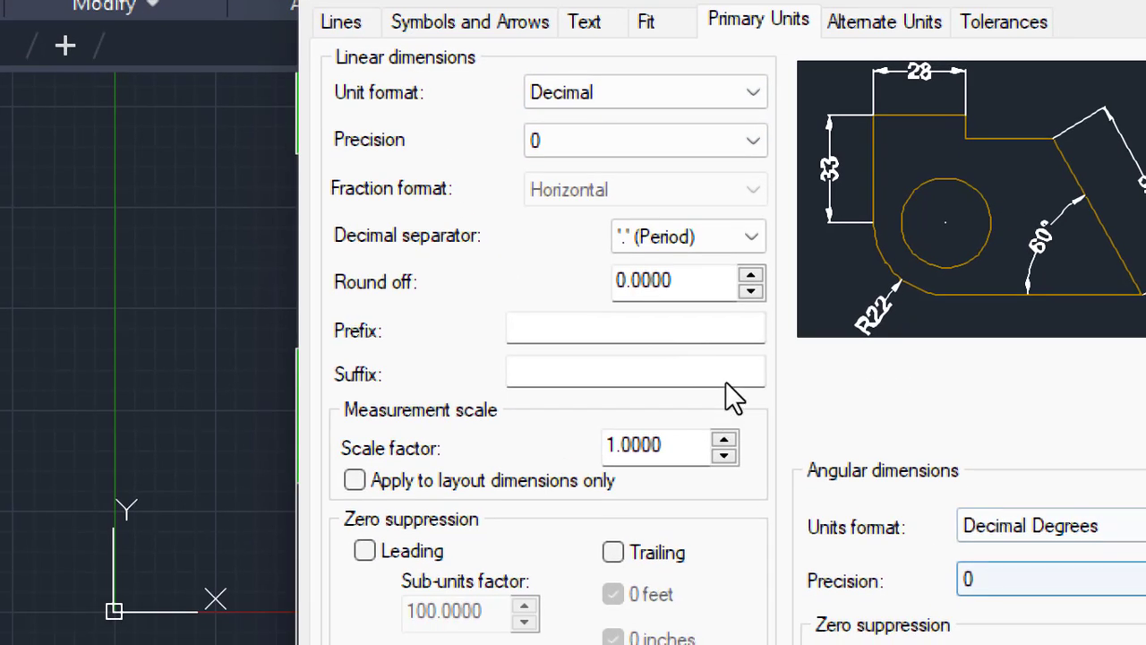
key("Return")
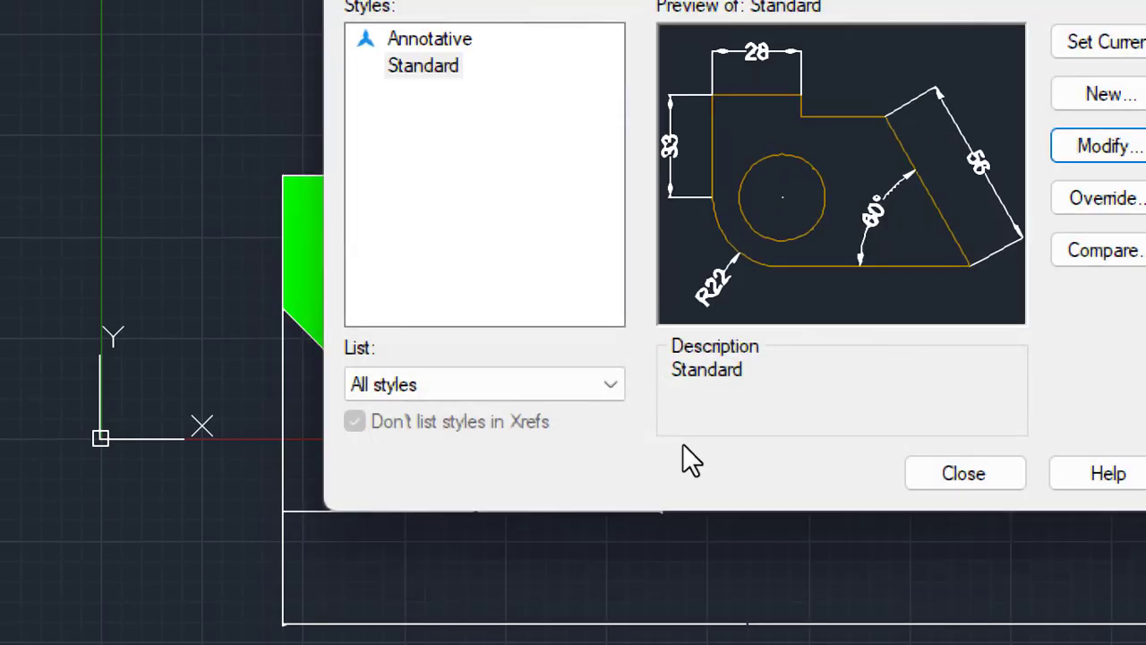
key("Escape")
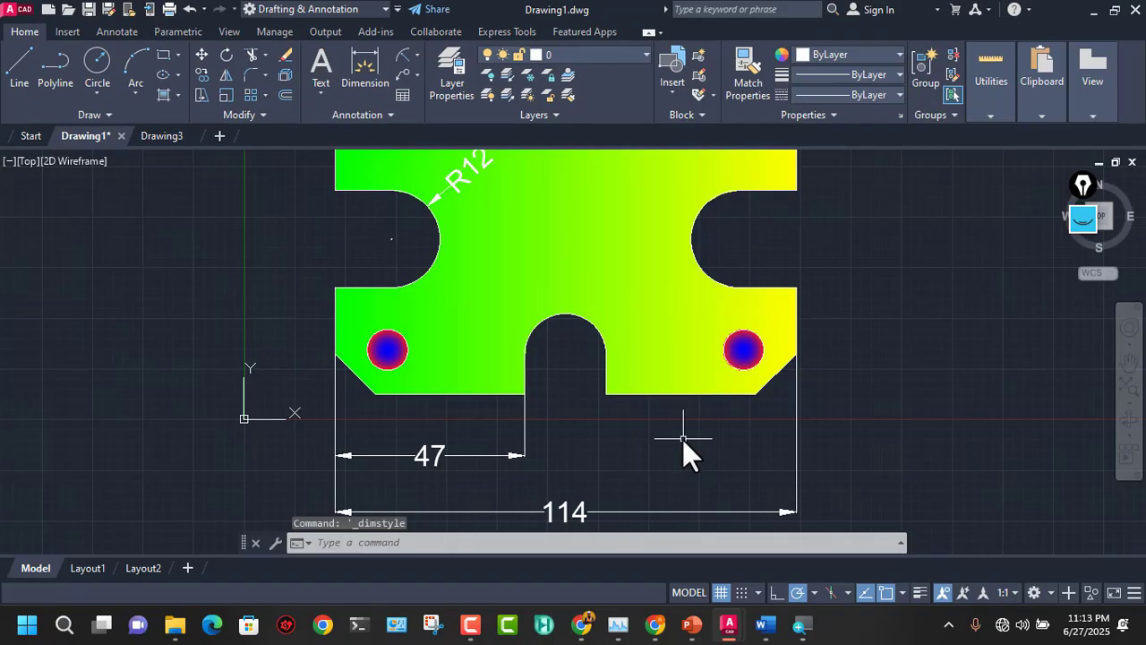
Step: Add a diameter dimension to the plate's upper-left hole, placing its text above the plate's top edge
scroll(637, 319, "down", 4)
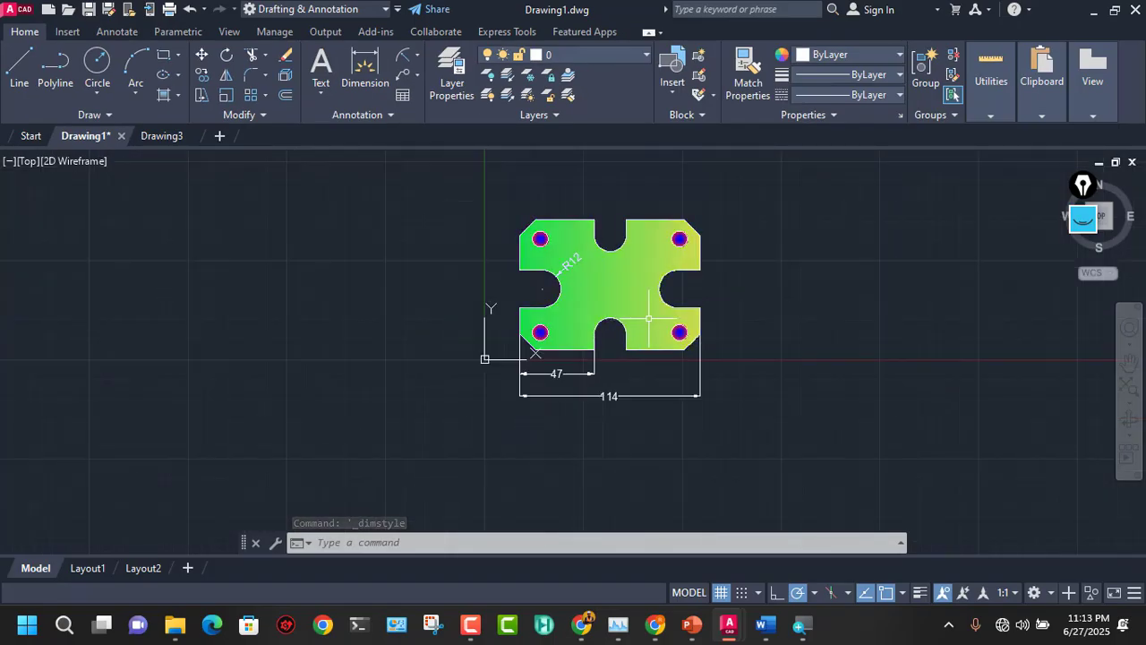
scroll(648, 318, "up", 2)
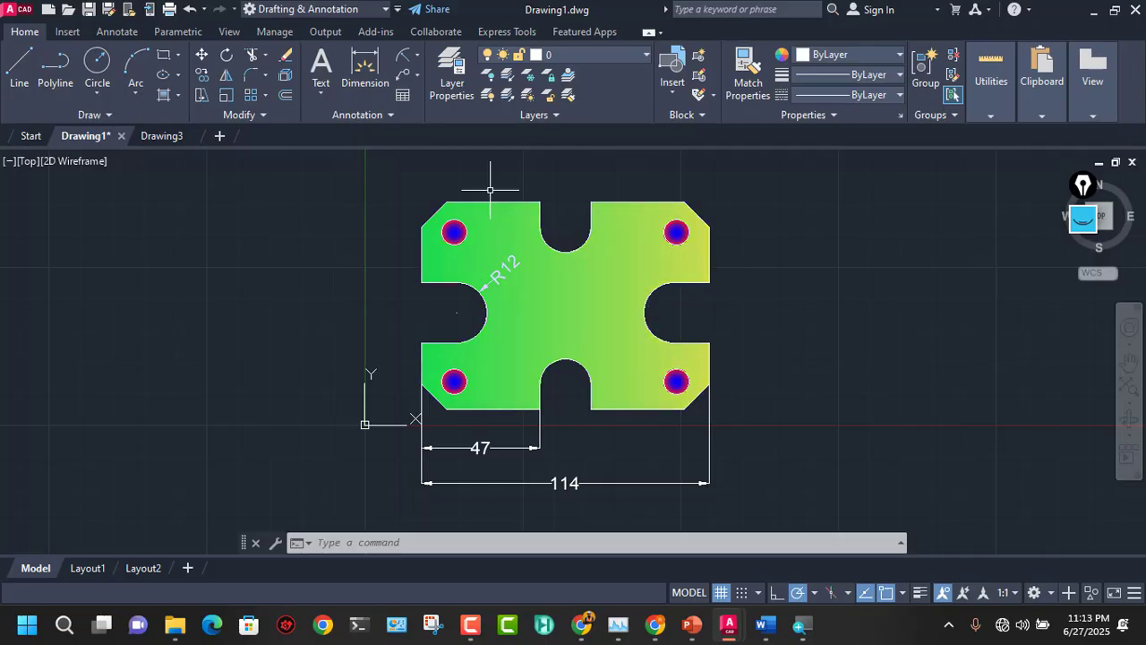
left_click(407, 58)
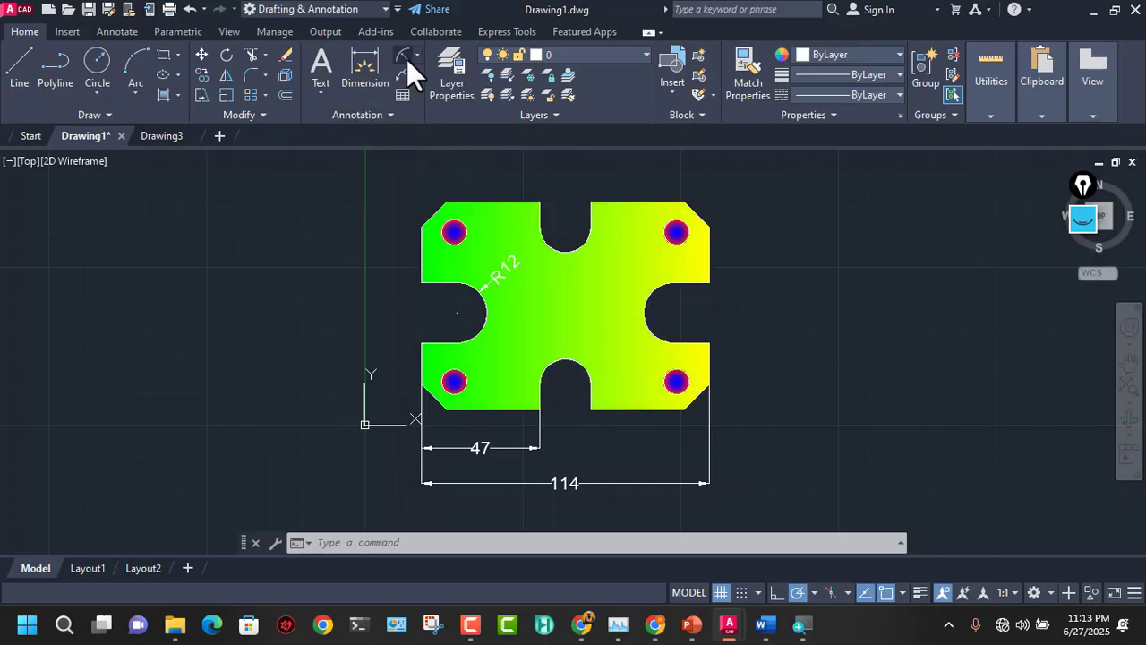
left_click(417, 56)
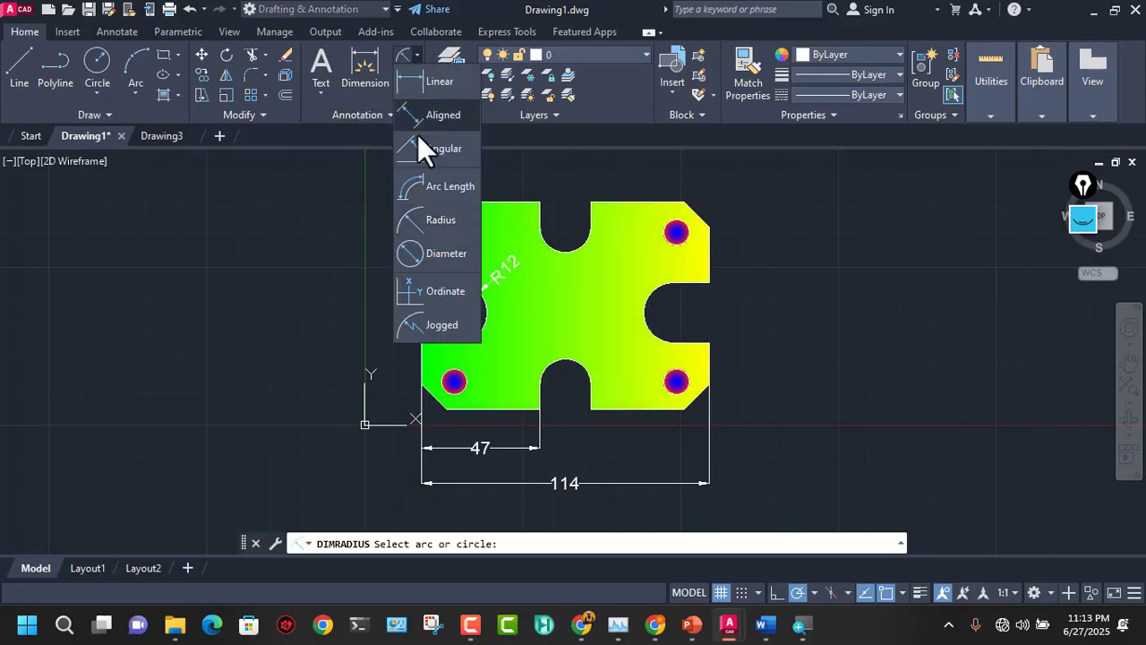
left_click(439, 254)
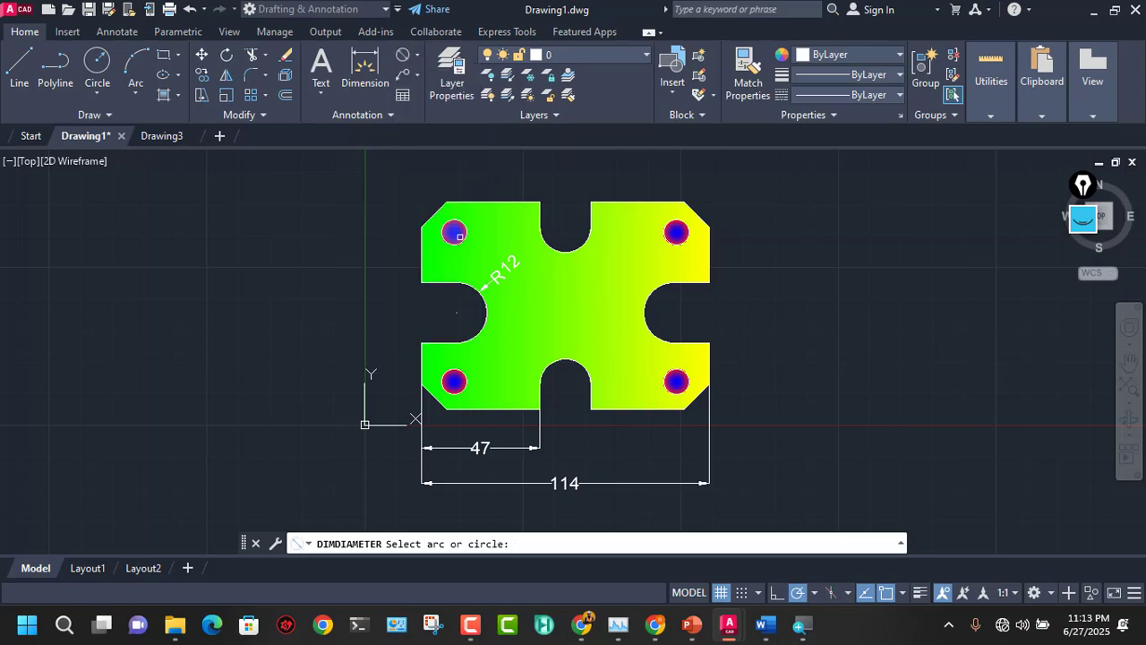
scroll(458, 233, "up", 8)
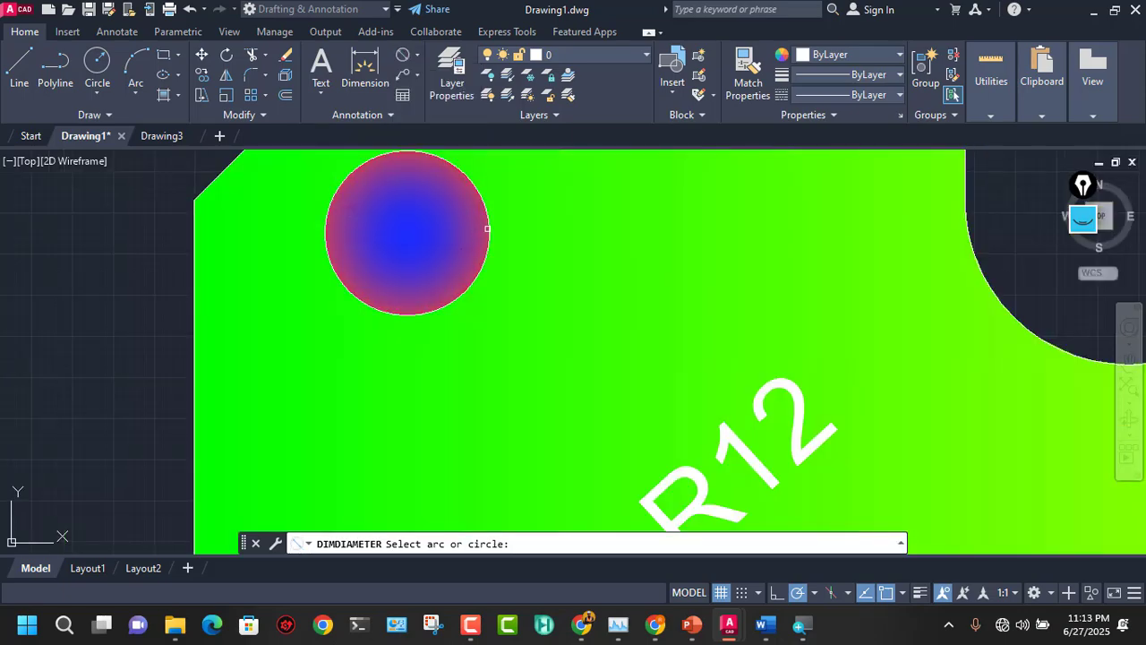
left_click(487, 228)
mouse_move(504, 219)
middle_mouse_down()
mouse_move(498, 288)
mouse_move(478, 342)
middle_mouse_up()
scroll(501, 297, "down", 2)
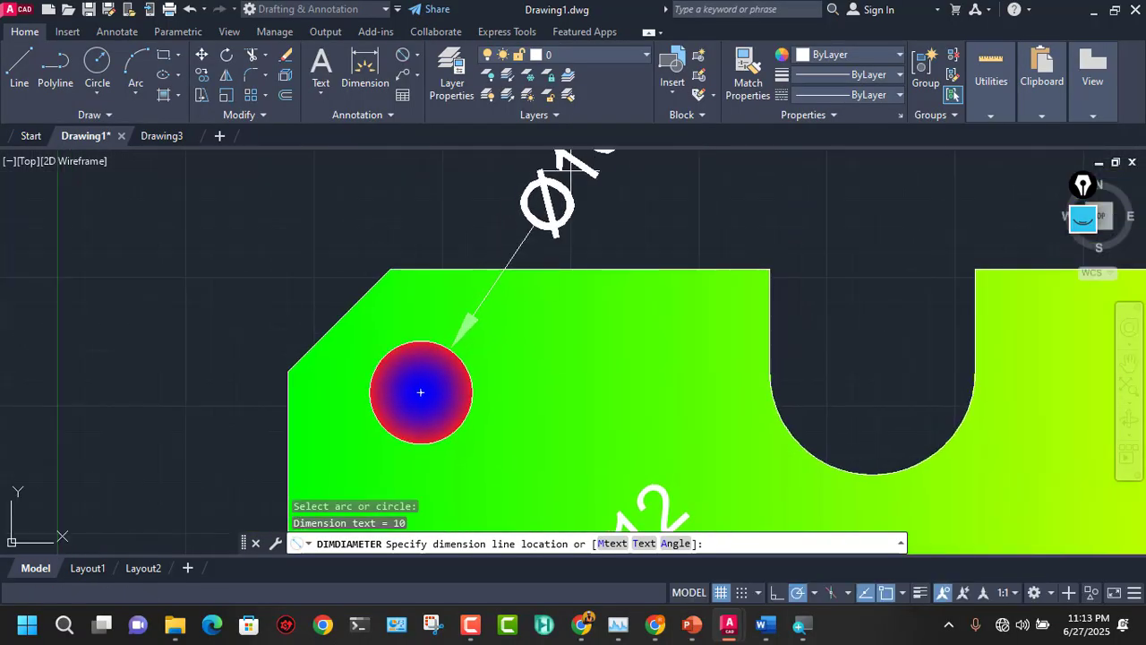
scroll(557, 205, "down", 6)
middle_click_drag(555, 207, 535, 261)
left_click(540, 229)
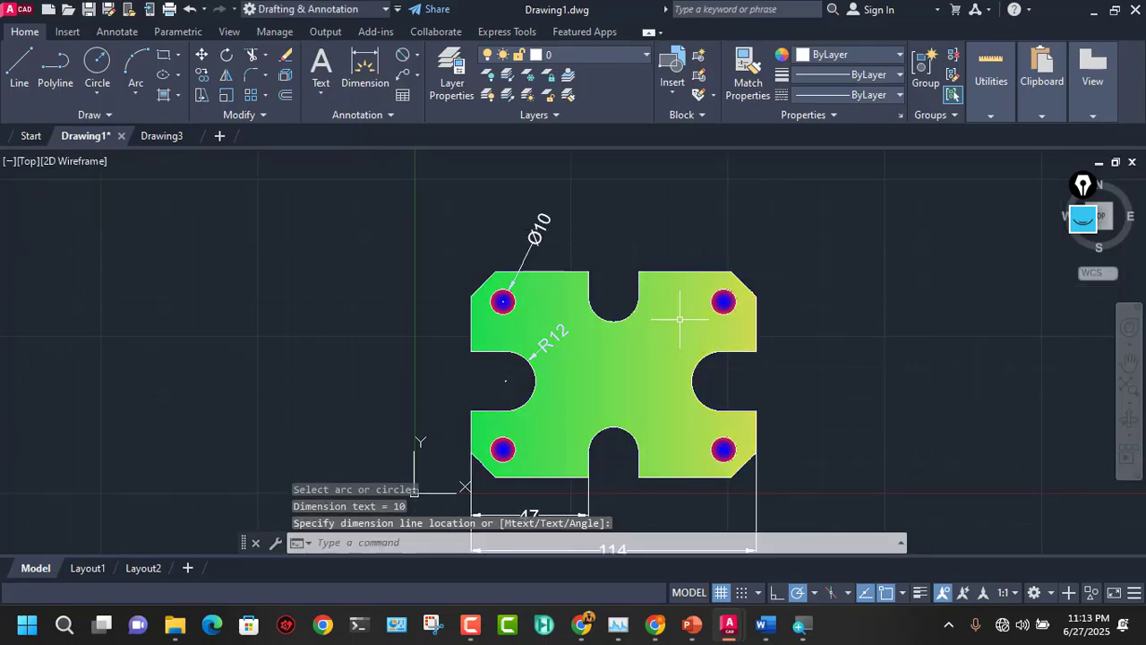
Step: Add a vertical linear dimension to the straight right side of the bottom notch, placing it inside the plate to the notch's right
left_click(417, 59)
left_click(429, 88)
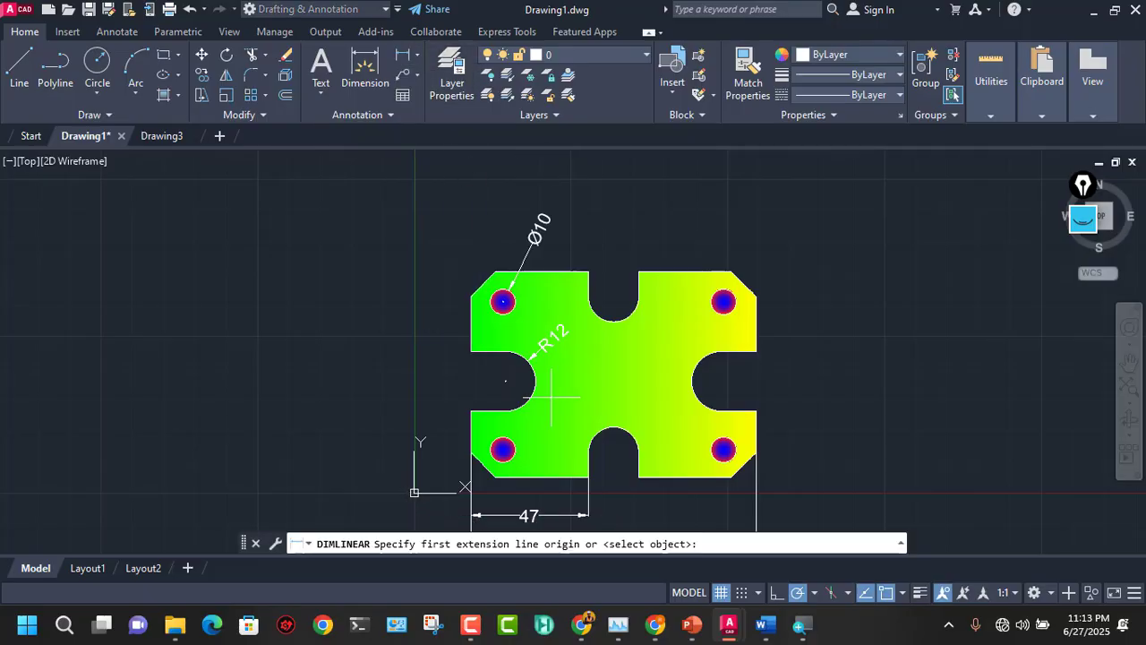
scroll(624, 458, "up", 6)
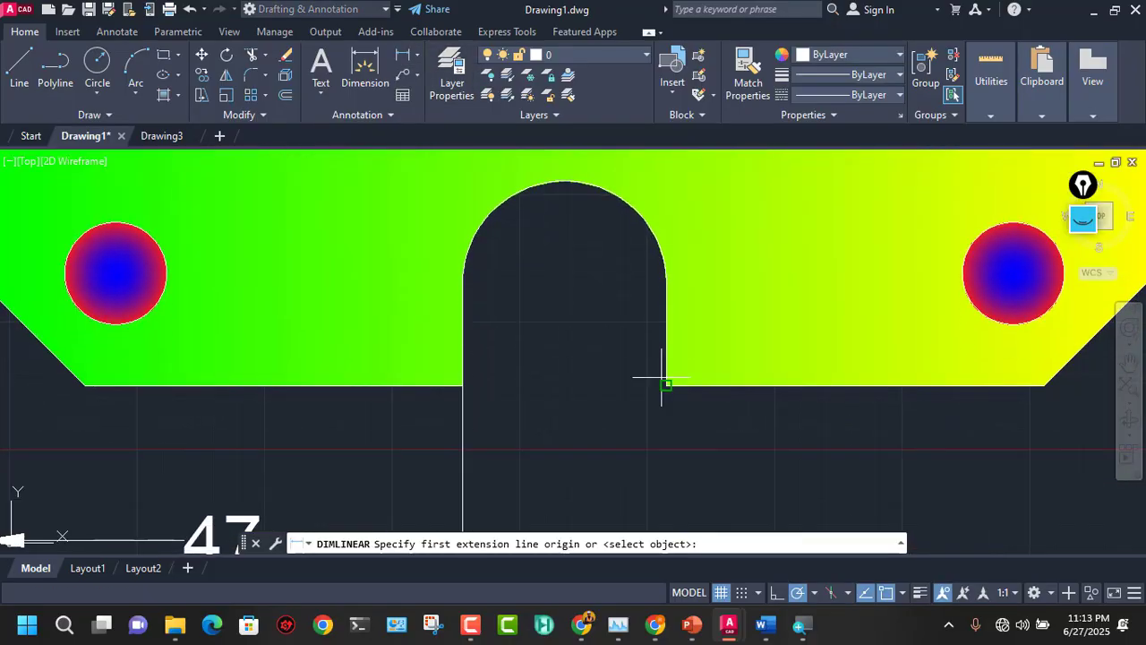
left_click(666, 386)
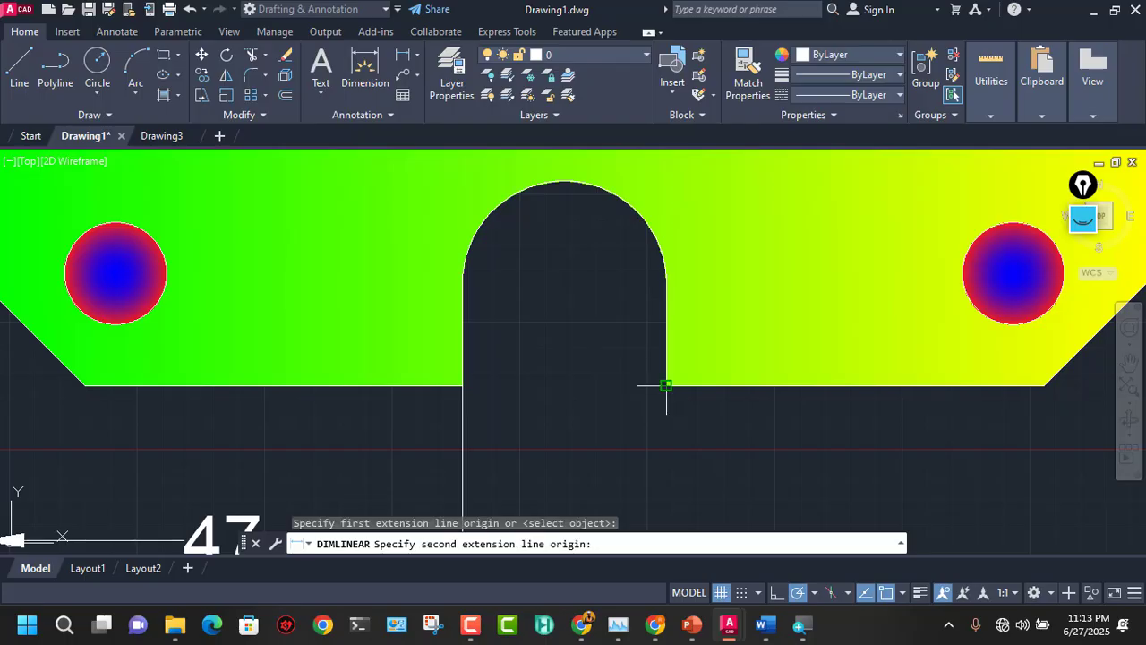
left_click(667, 283)
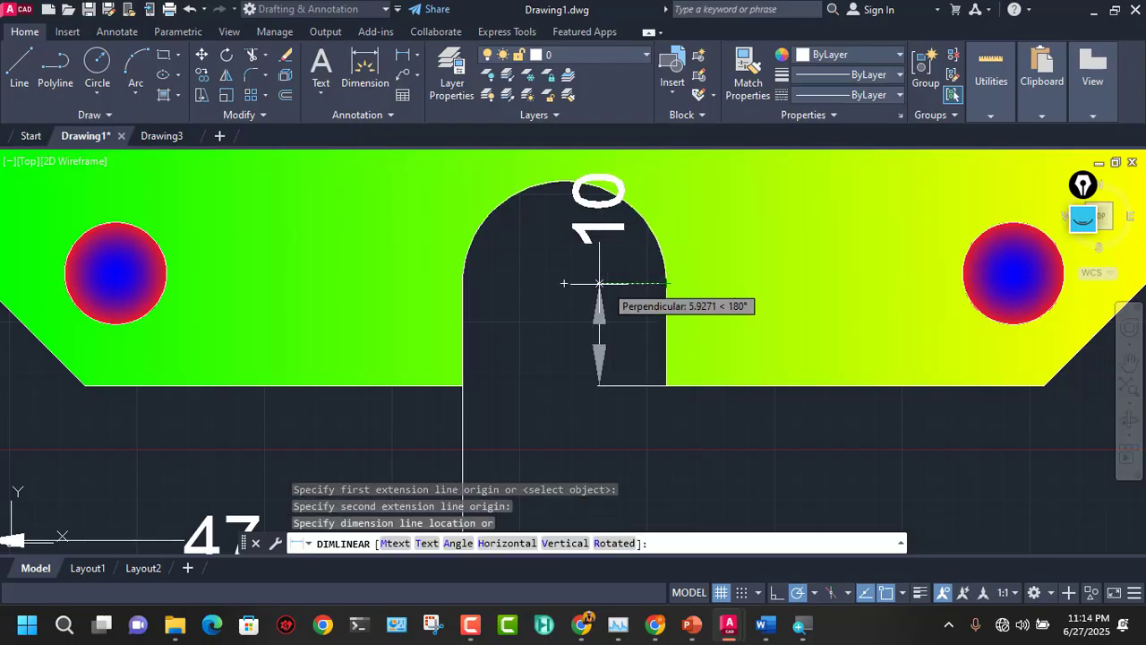
left_click(759, 299)
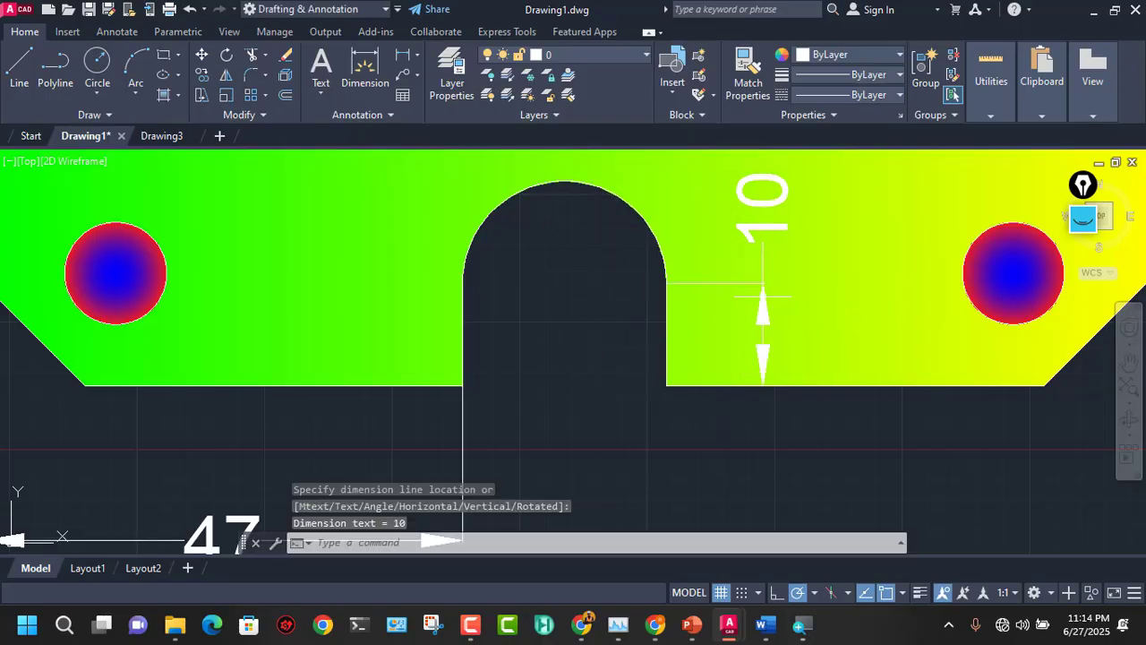
Step: Add an aligned dimension along the plate's upper-left chamfer, placing it outside the plate
scroll(770, 322, "down", 3)
middle_click_drag(784, 329, 617, 361)
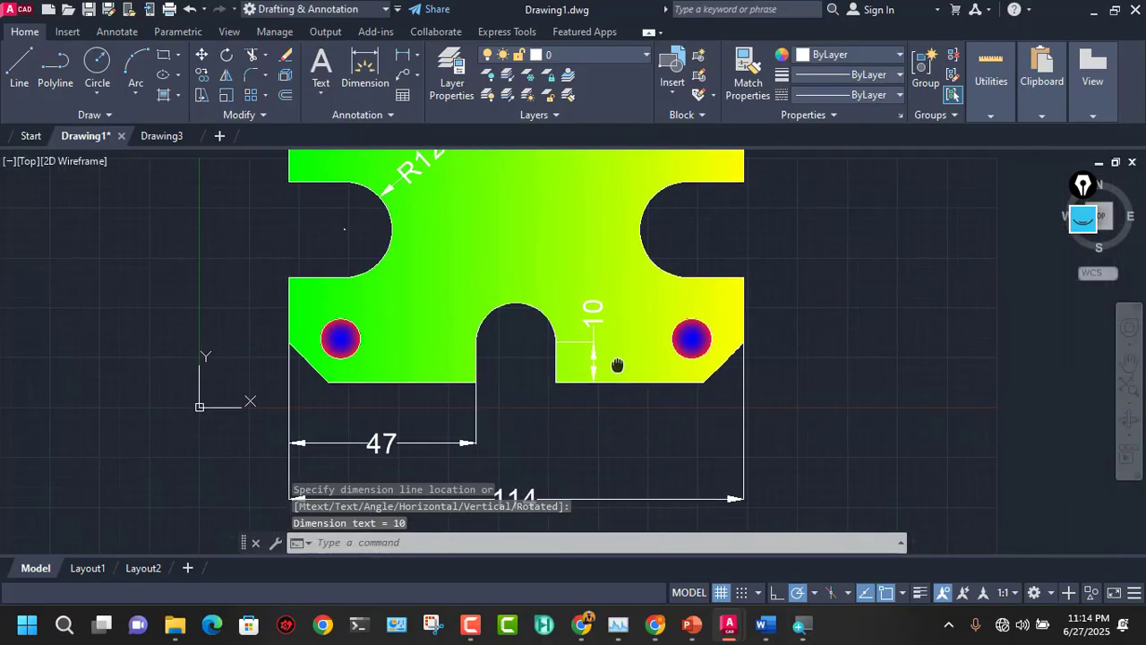
scroll(723, 319, "down", 3)
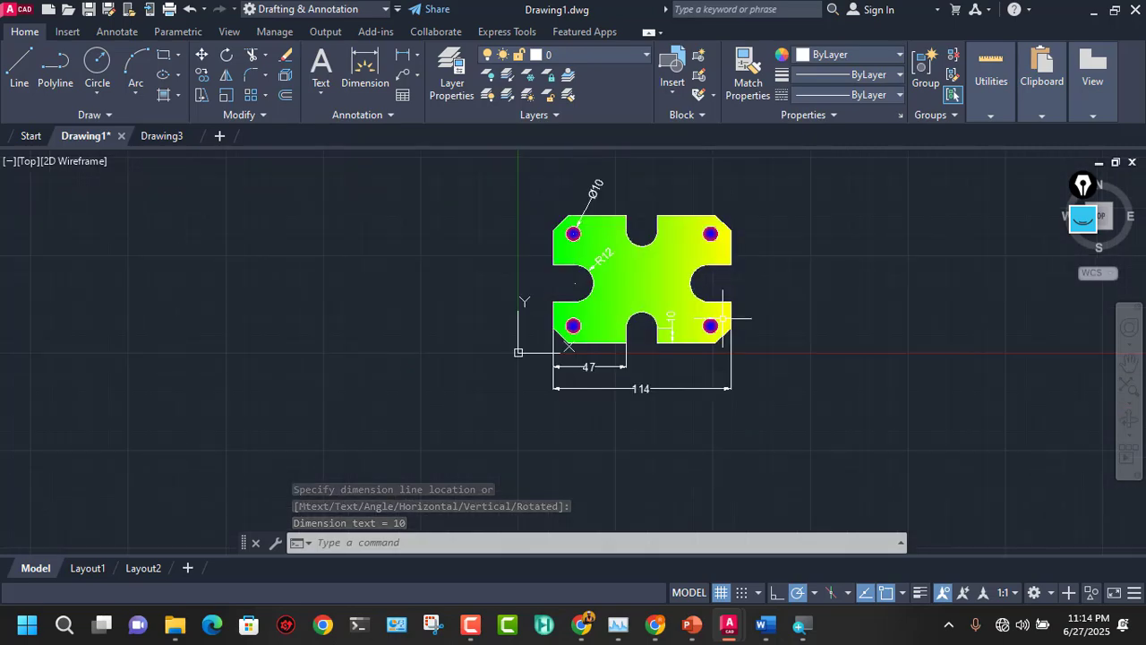
left_click(417, 54)
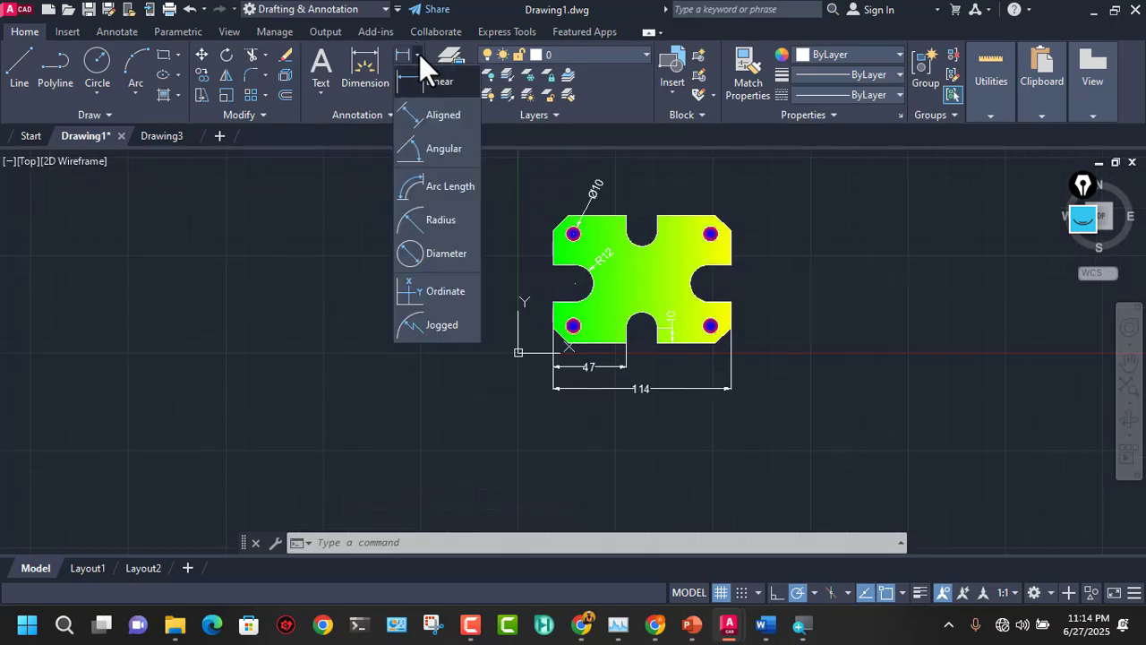
left_click(429, 117)
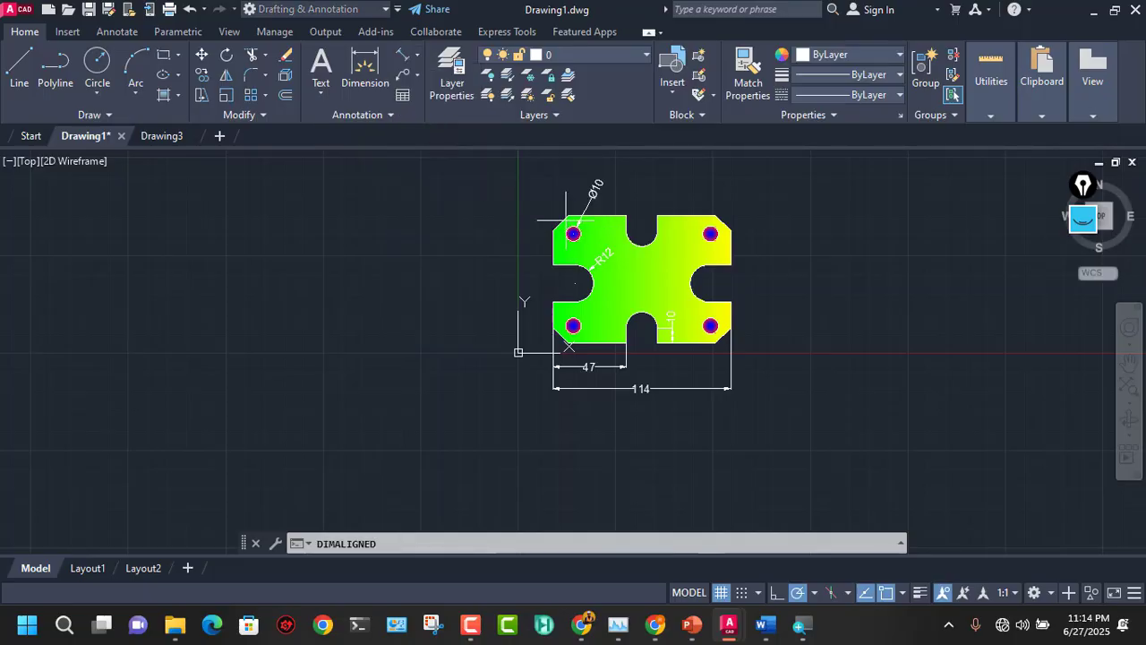
scroll(566, 220, "up", 10)
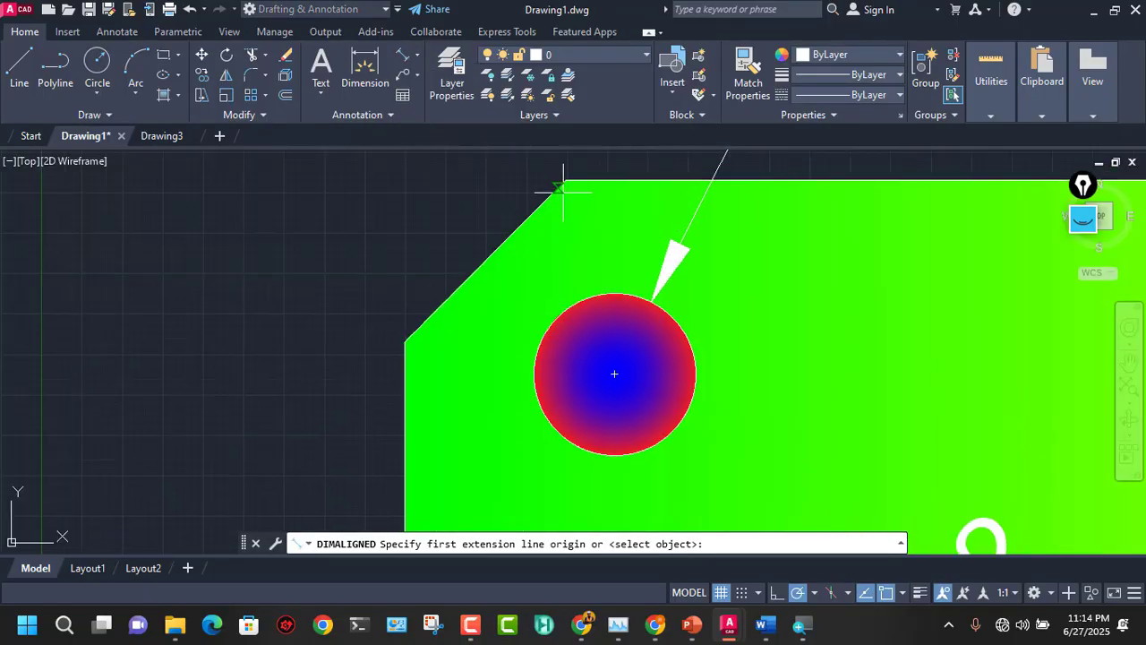
left_click(566, 179)
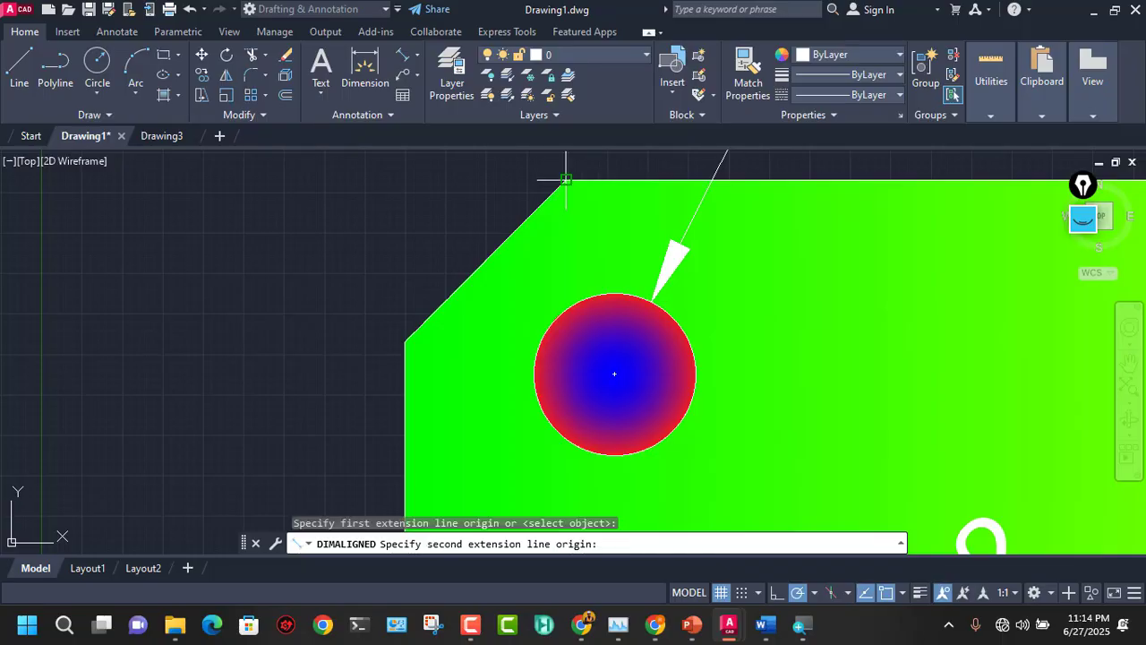
left_click(406, 339)
scroll(372, 274, "down", 4)
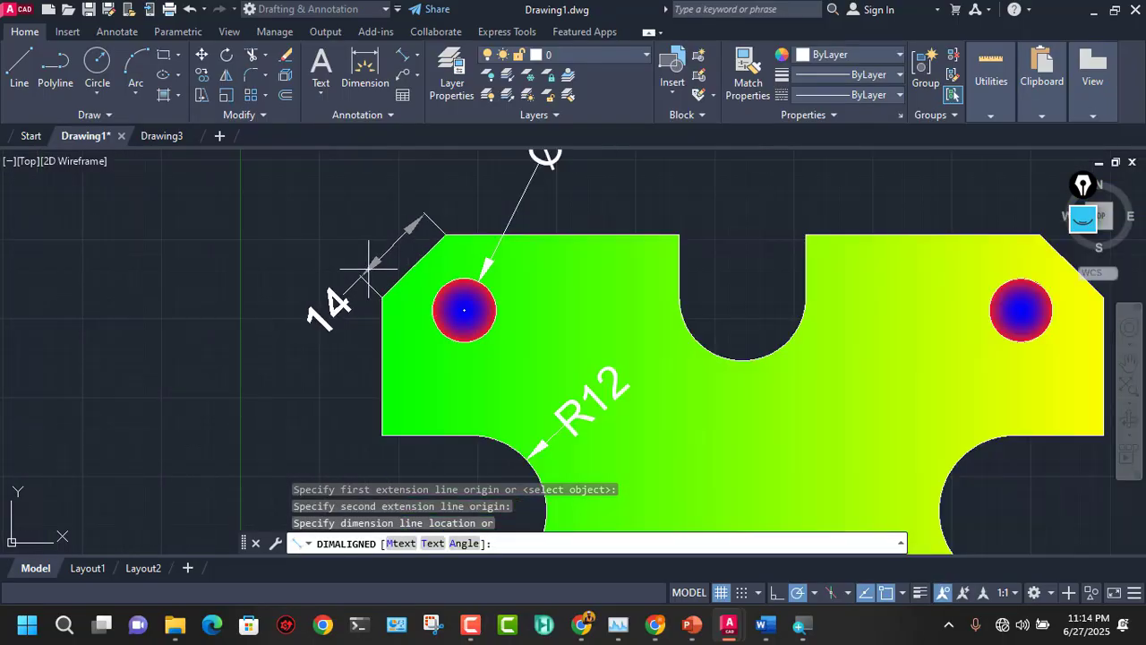
left_click(359, 228)
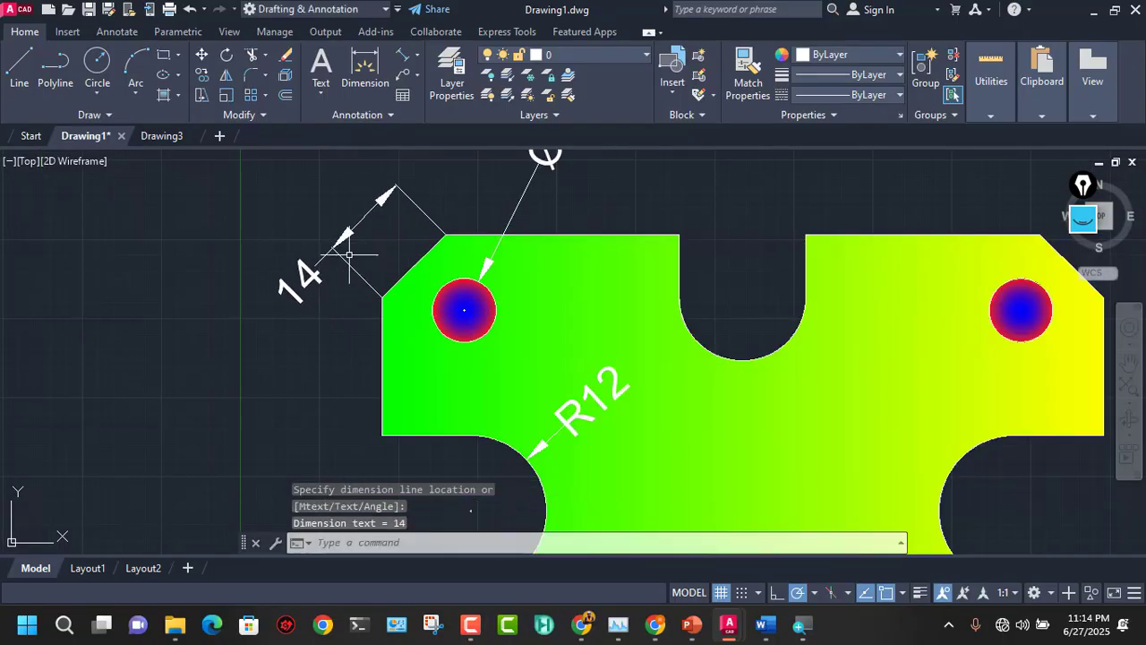
Step: Add a horizontal linear dimension across the upper-left chamfer's two endpoints, placing it inside the plate below the hole
left_click(417, 57)
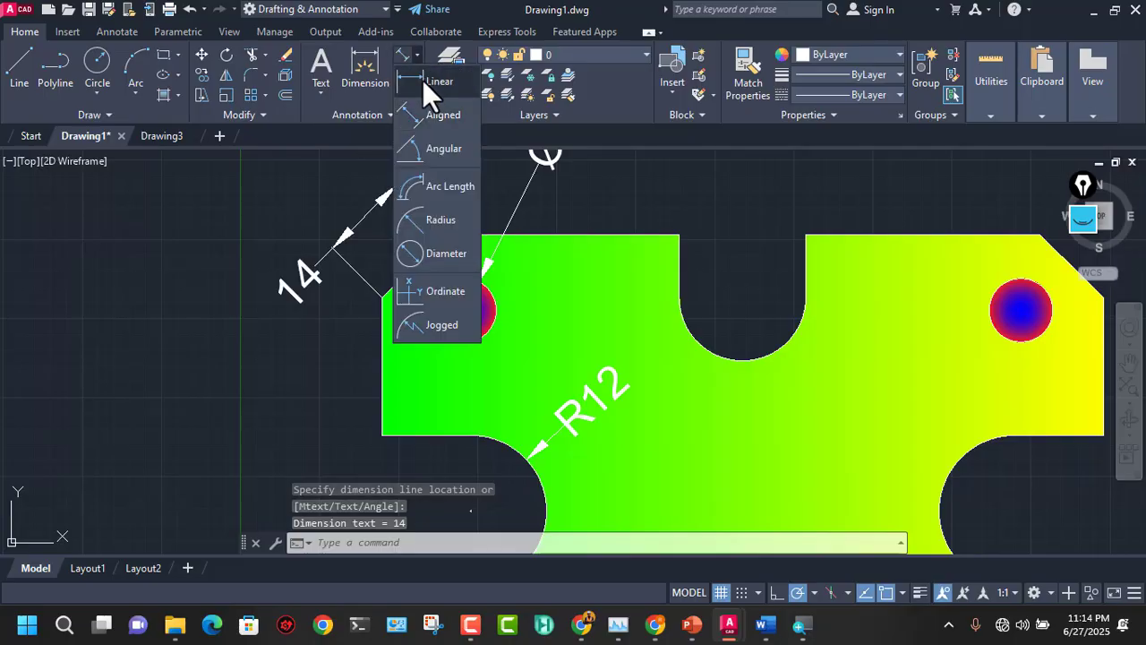
left_click(422, 80)
left_click(382, 296)
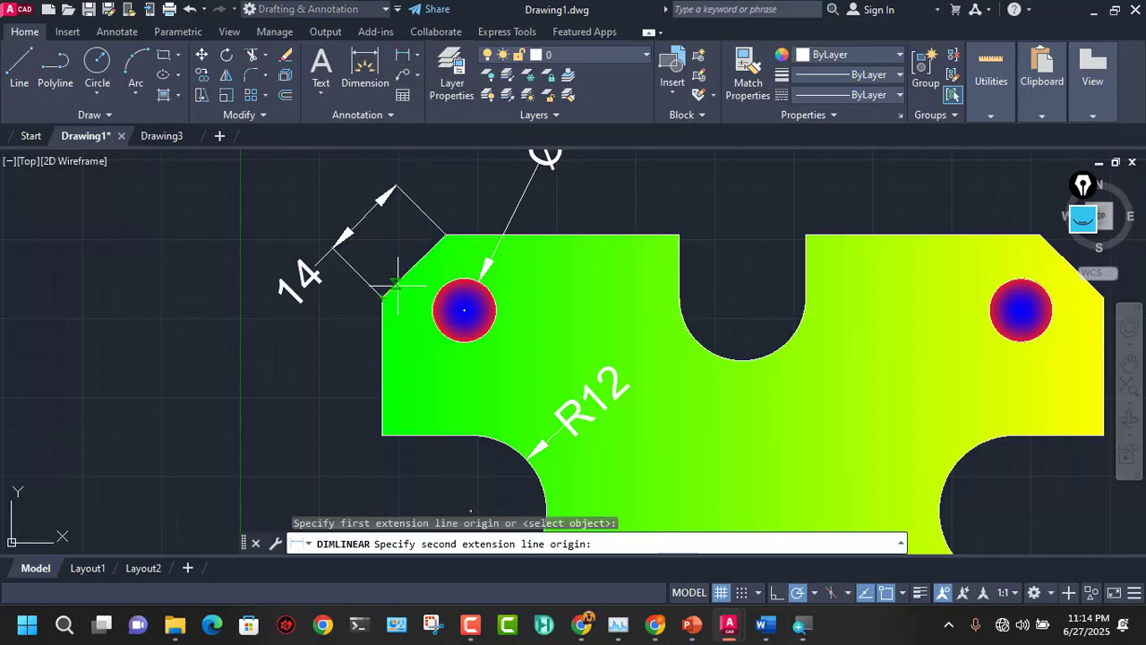
left_click(444, 235)
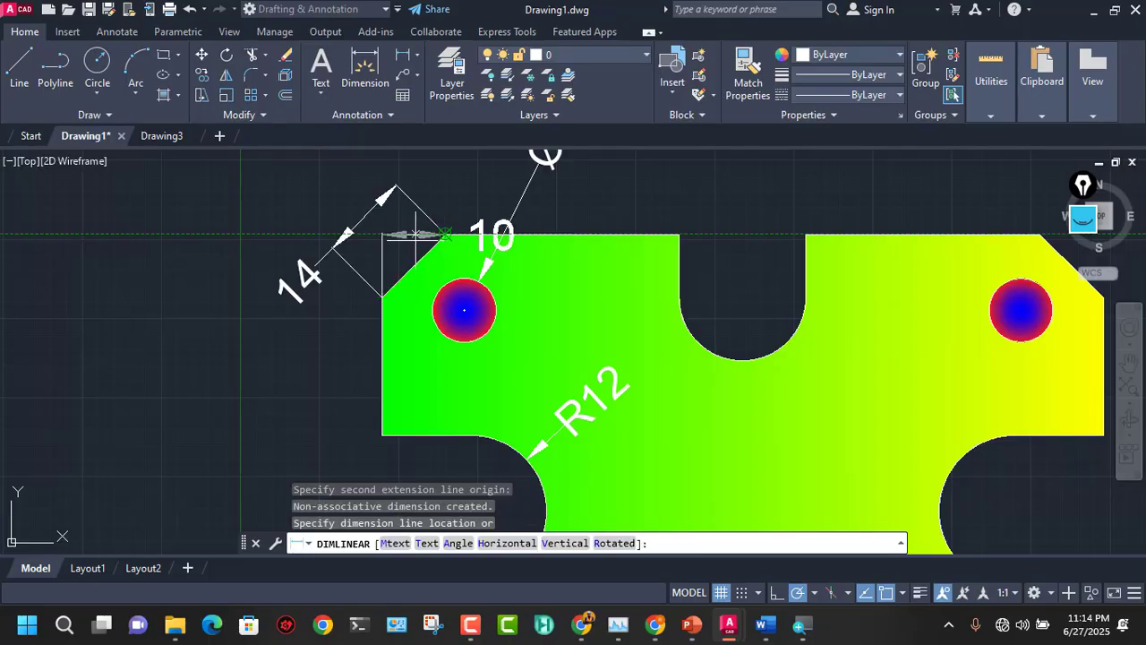
scroll(409, 202, "down", 4)
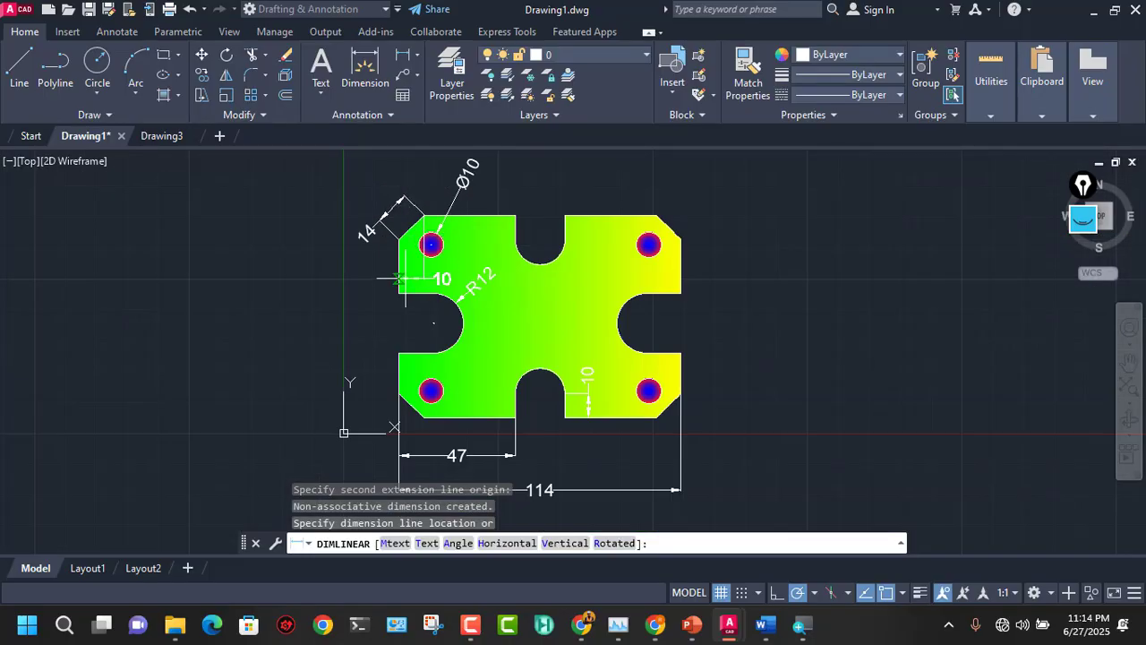
left_click(401, 267)
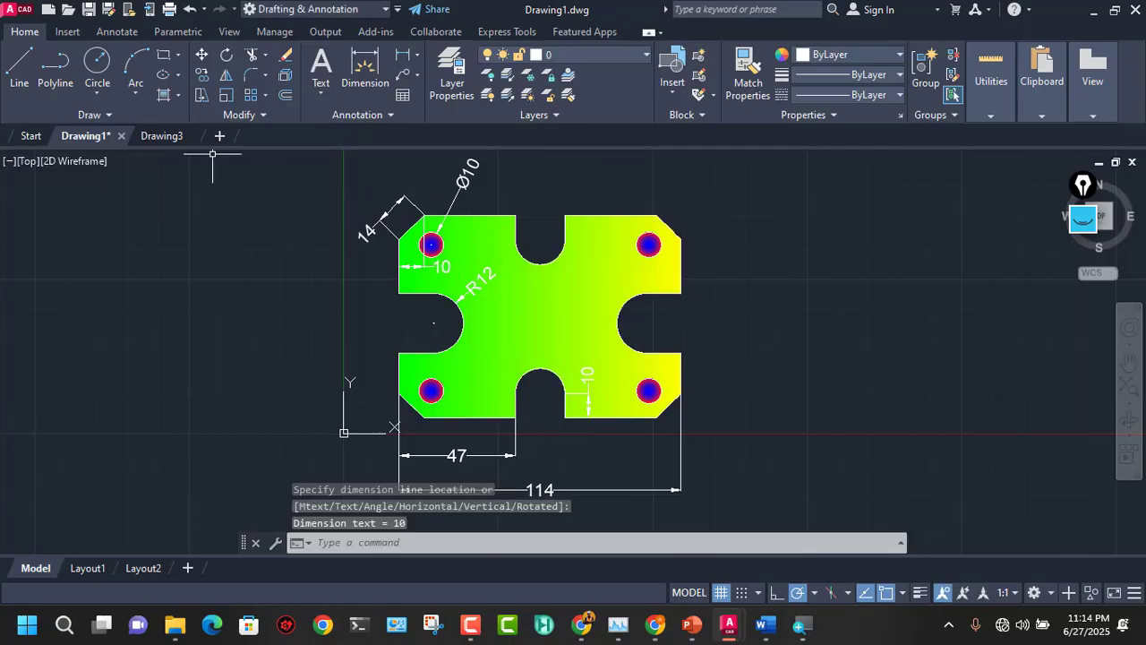
Step: Add a vertical linear dimension for the plate's overall height, placing it to the right of the plate
left_click(402, 56)
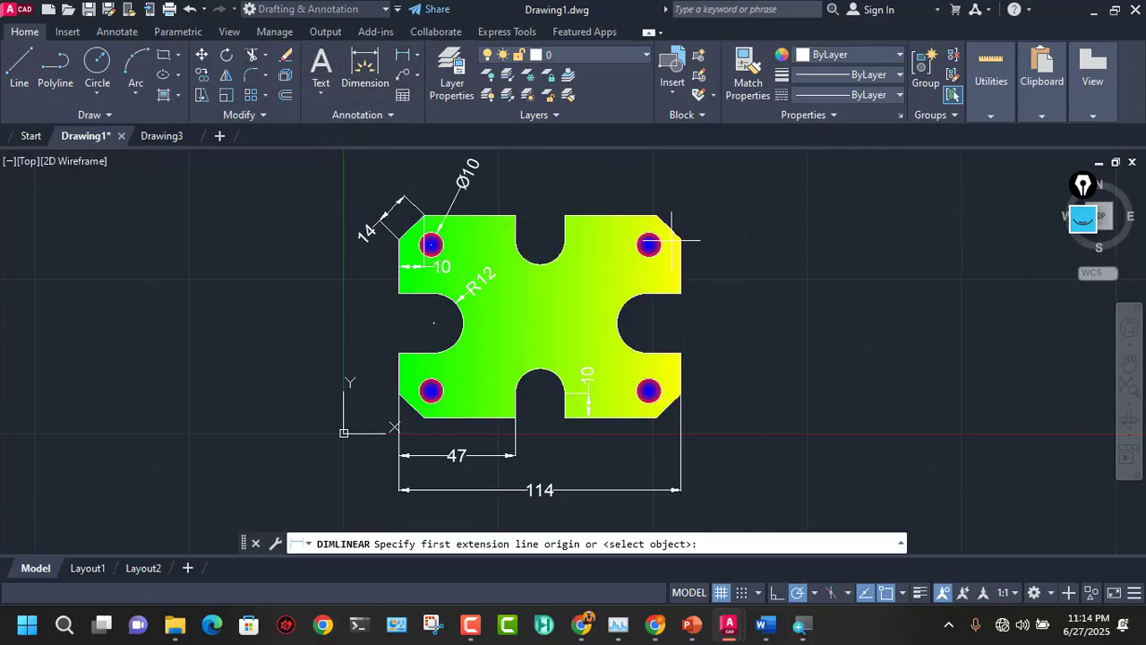
left_click(656, 215)
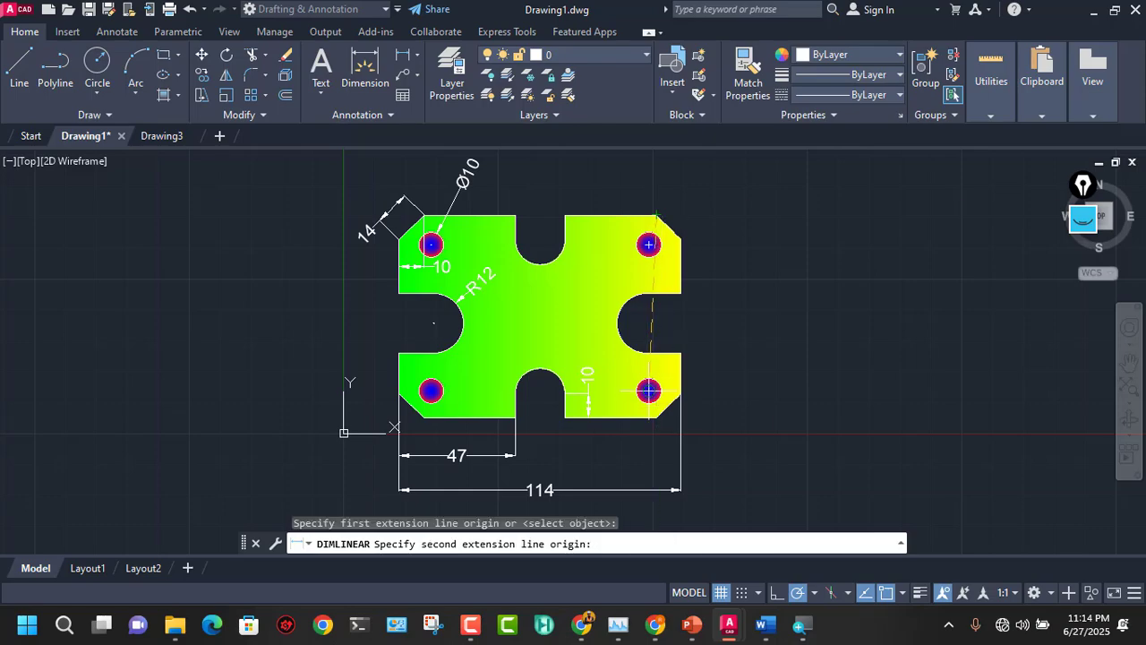
left_click(657, 416)
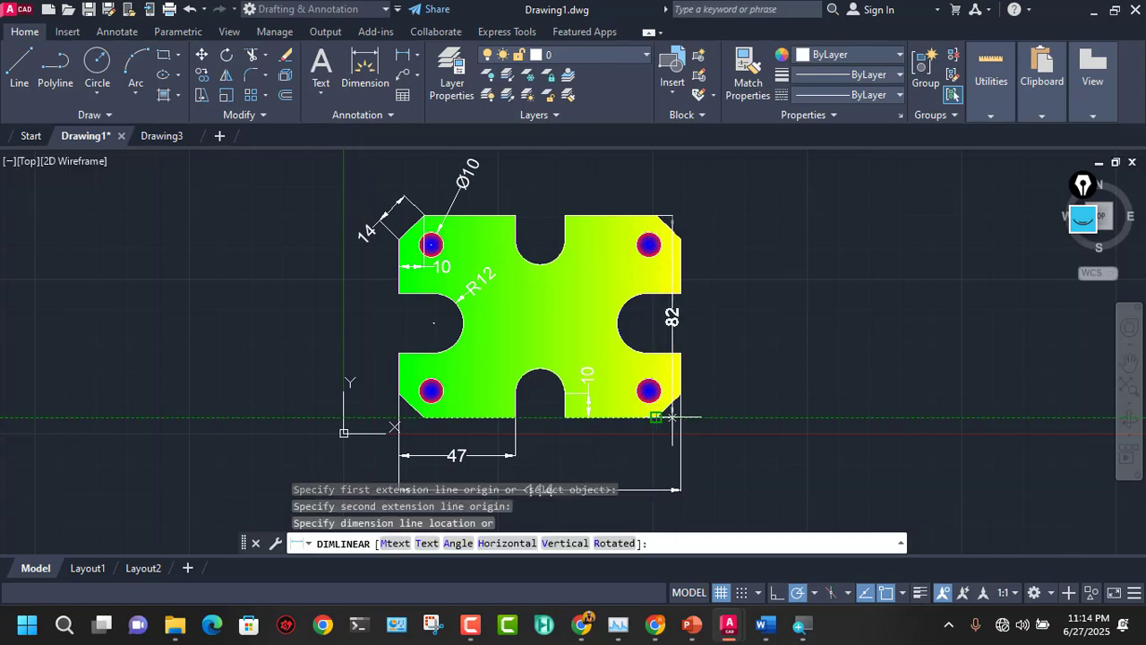
left_click(739, 387)
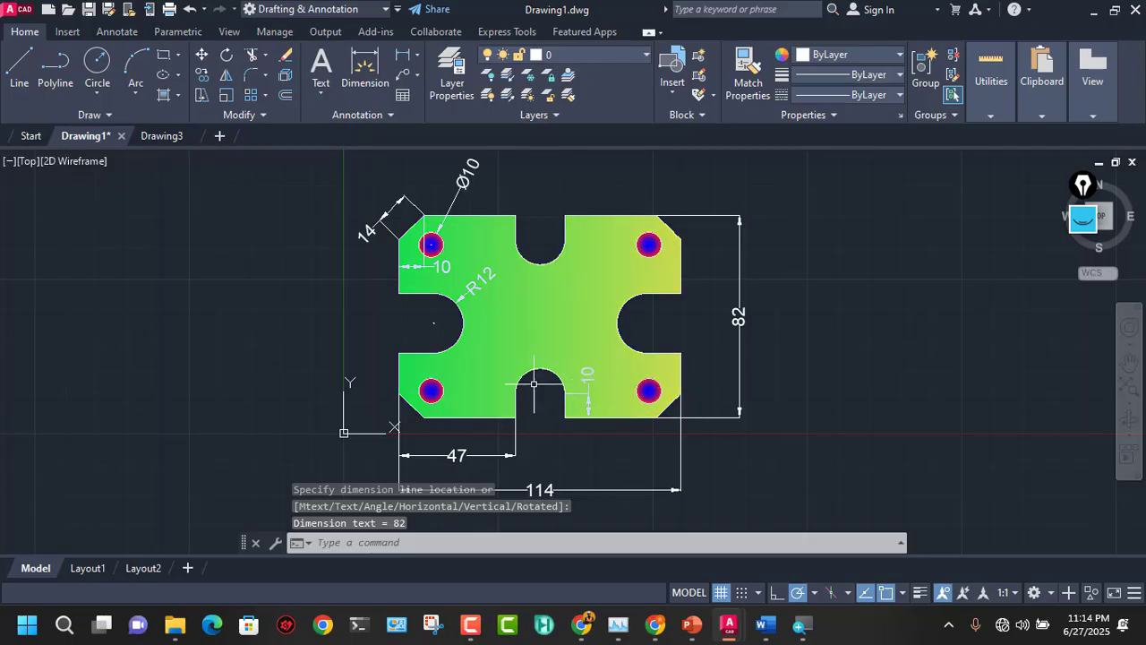
Step: Add a vertical linear dimension from the lower-left chamfer's bottom endpoint to the lower-left hole's center, placing it outside the plate's left edge
left_click(407, 54)
scroll(439, 367, "up", 5)
mouse_move(445, 361)
middle_mouse_down()
mouse_move(444, 424)
mouse_move(533, 222)
middle_mouse_up()
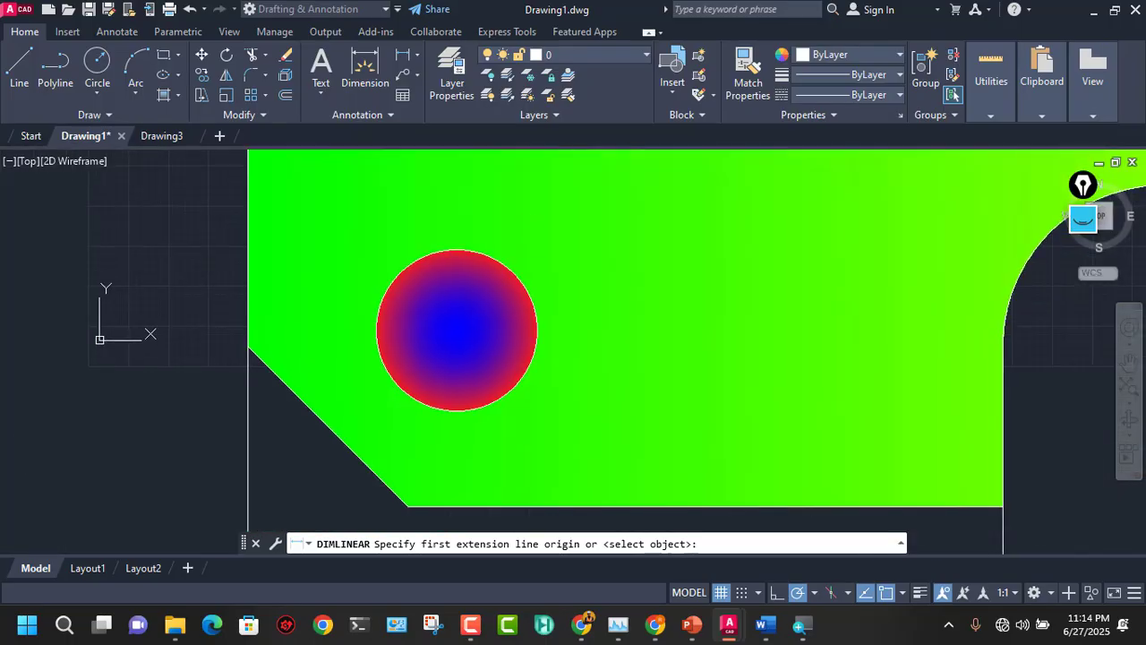
left_click(407, 507)
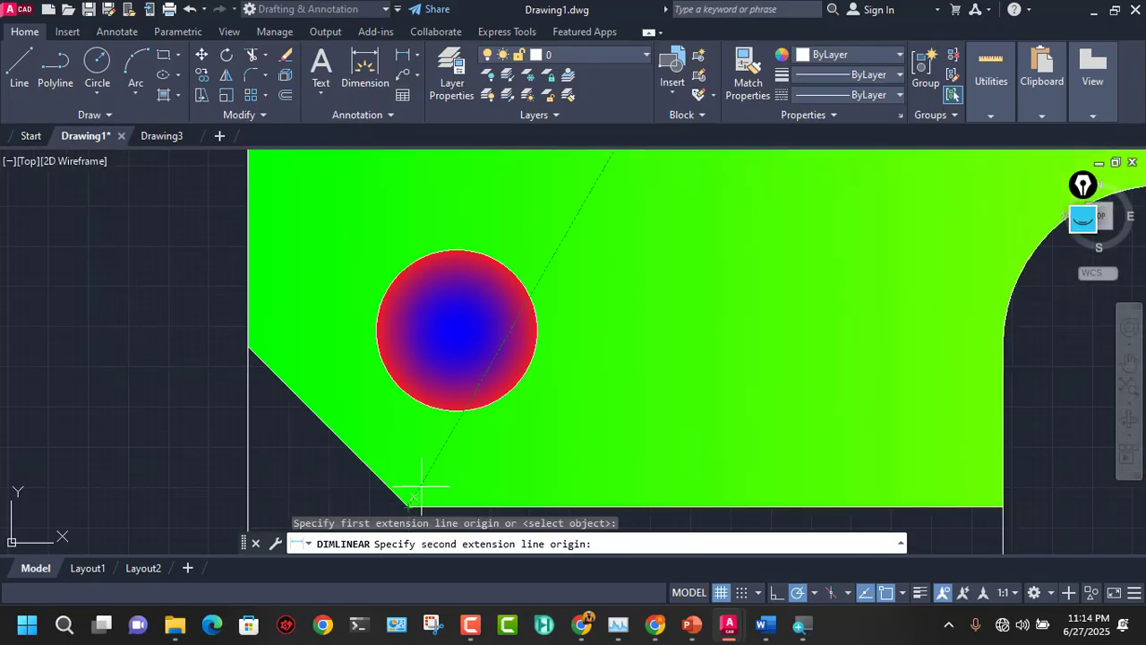
left_click(457, 330)
scroll(376, 322, "down", 4)
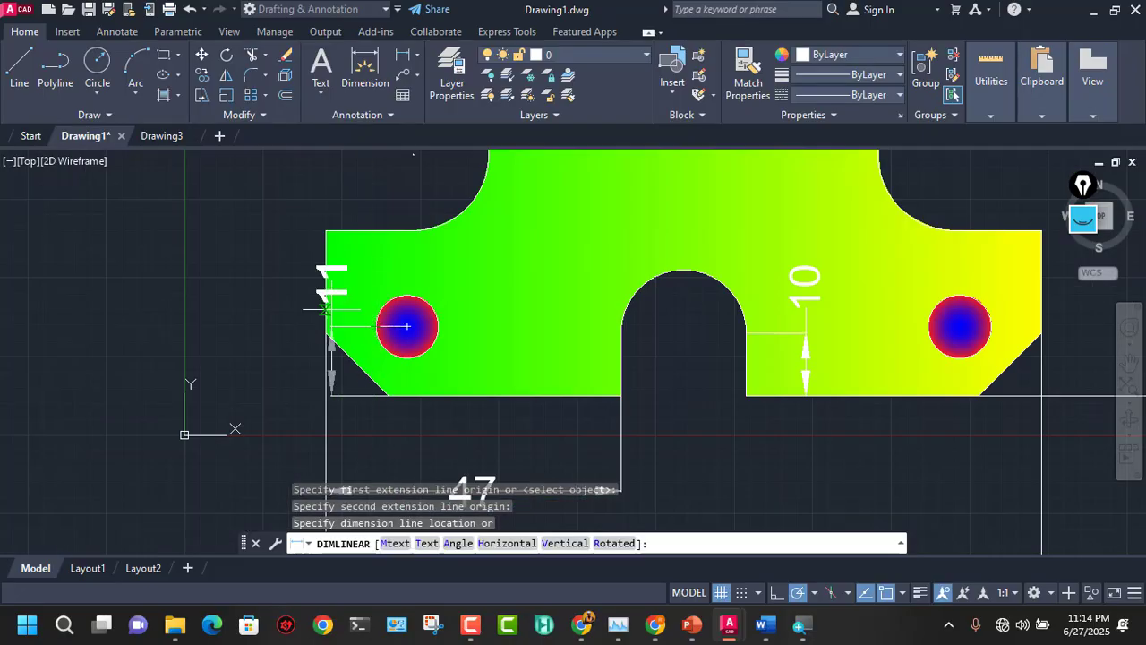
left_click(272, 326)
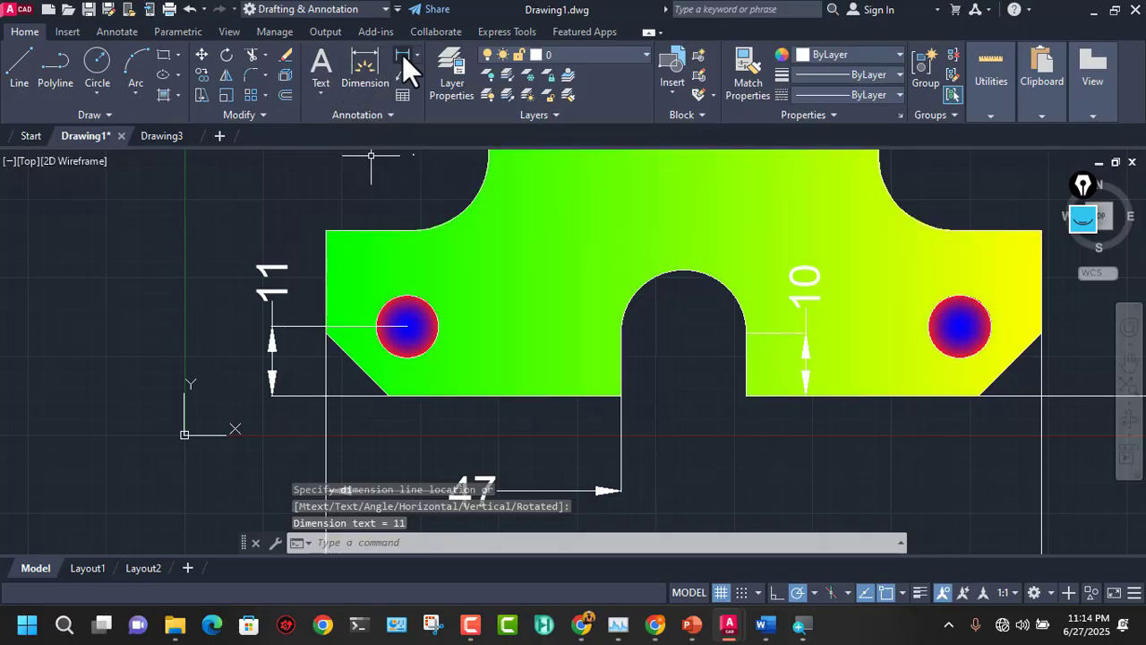
Step: Add a horizontal linear dimension from the lower-left hole's center to the plate's left edge, placing it below the plate above the 47 dimension
left_click(402, 55)
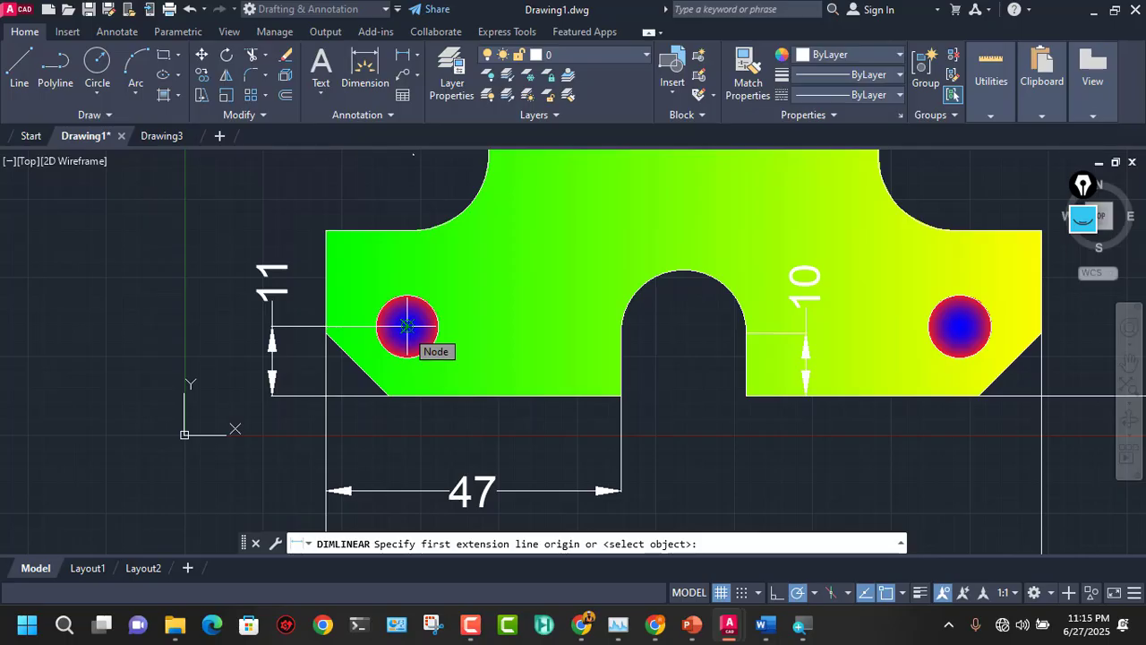
left_click(407, 326)
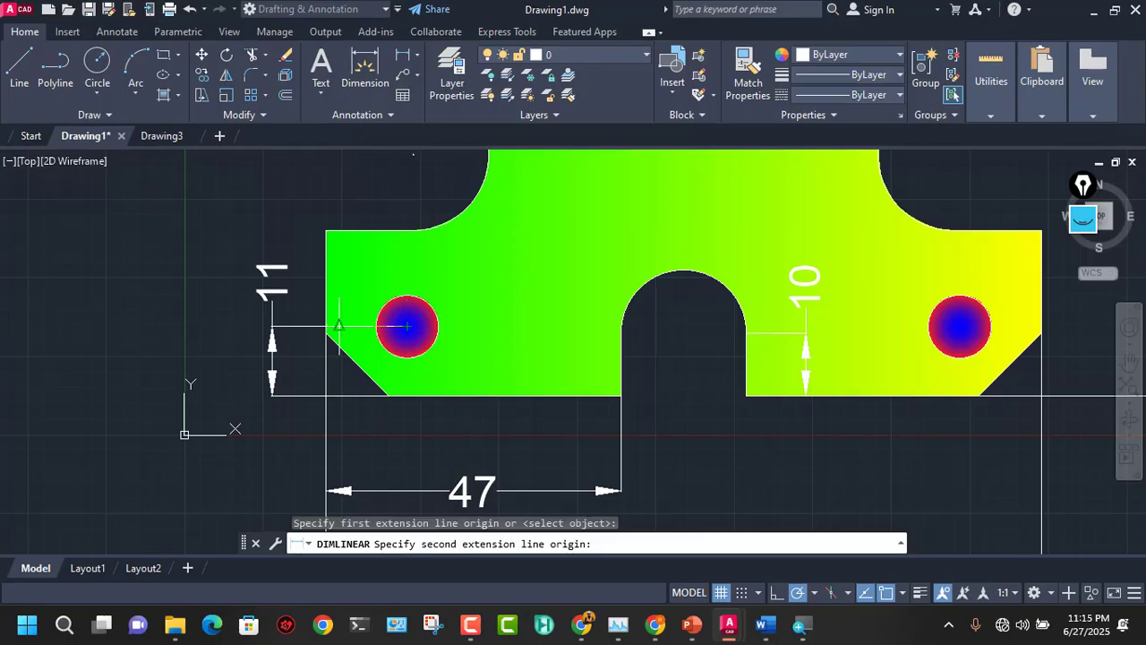
left_click(327, 331)
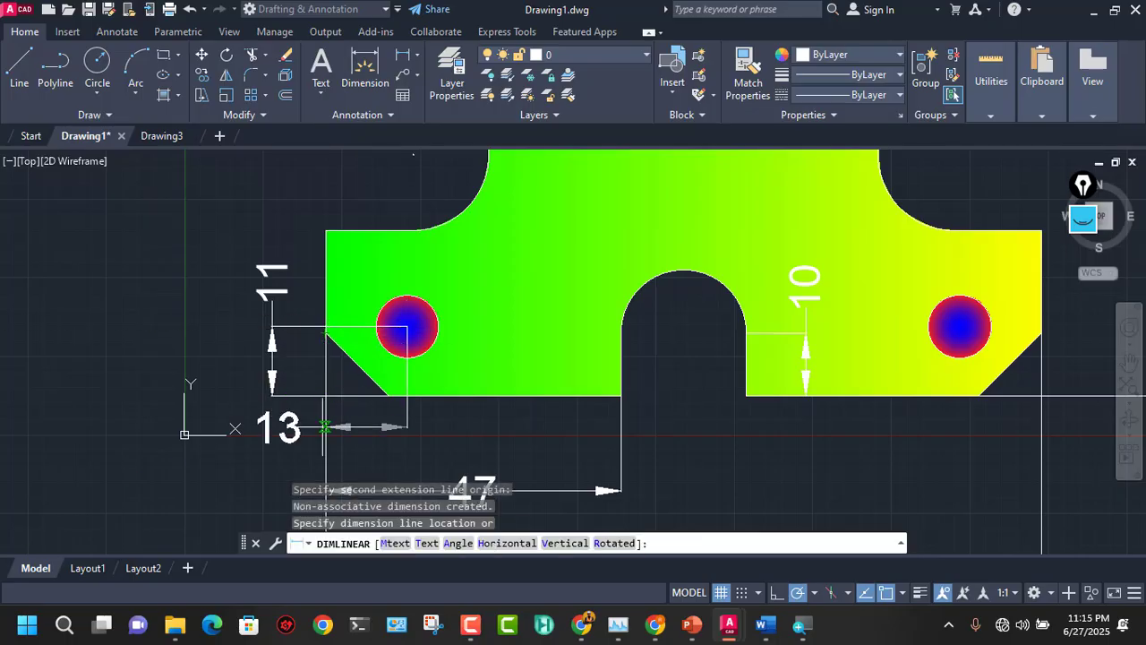
scroll(324, 425, "down", 2)
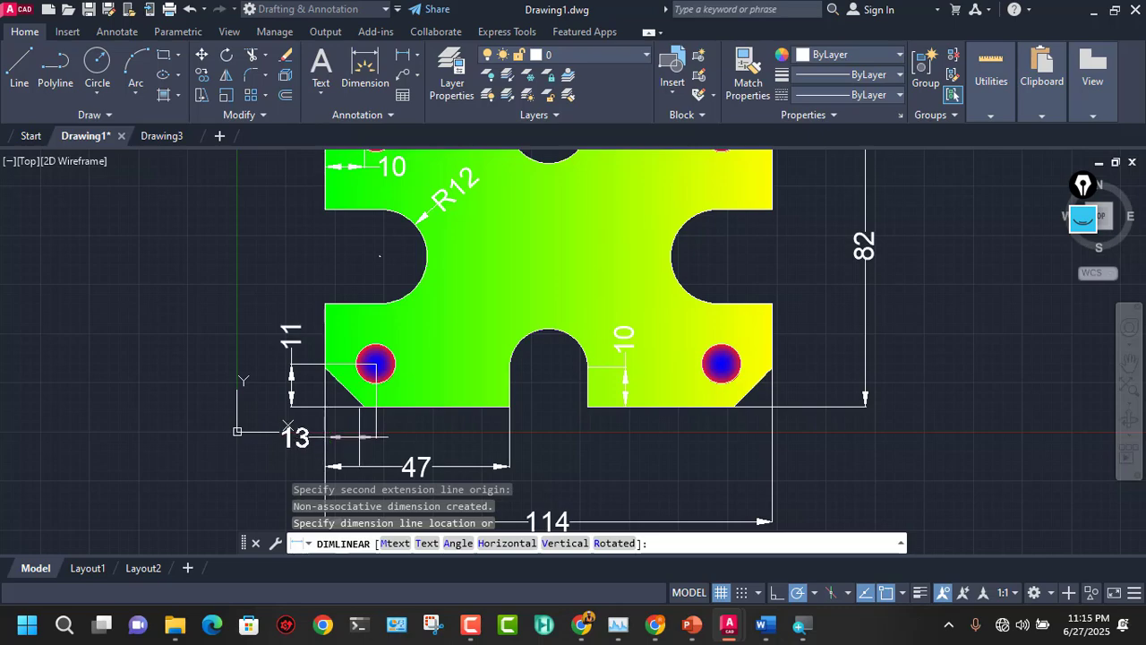
left_click(359, 439)
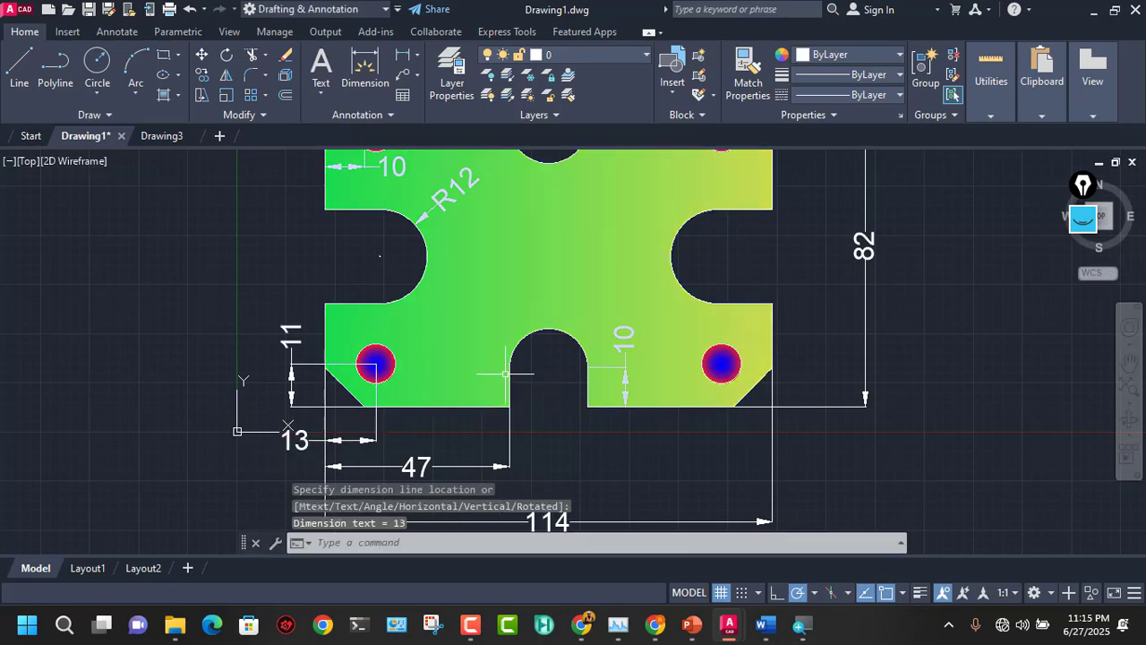
Step: Add a horizontal linear dimension along the right notch's upper straight side, placing it inside the plate above the notch
middle_click_drag(594, 340, 531, 479)
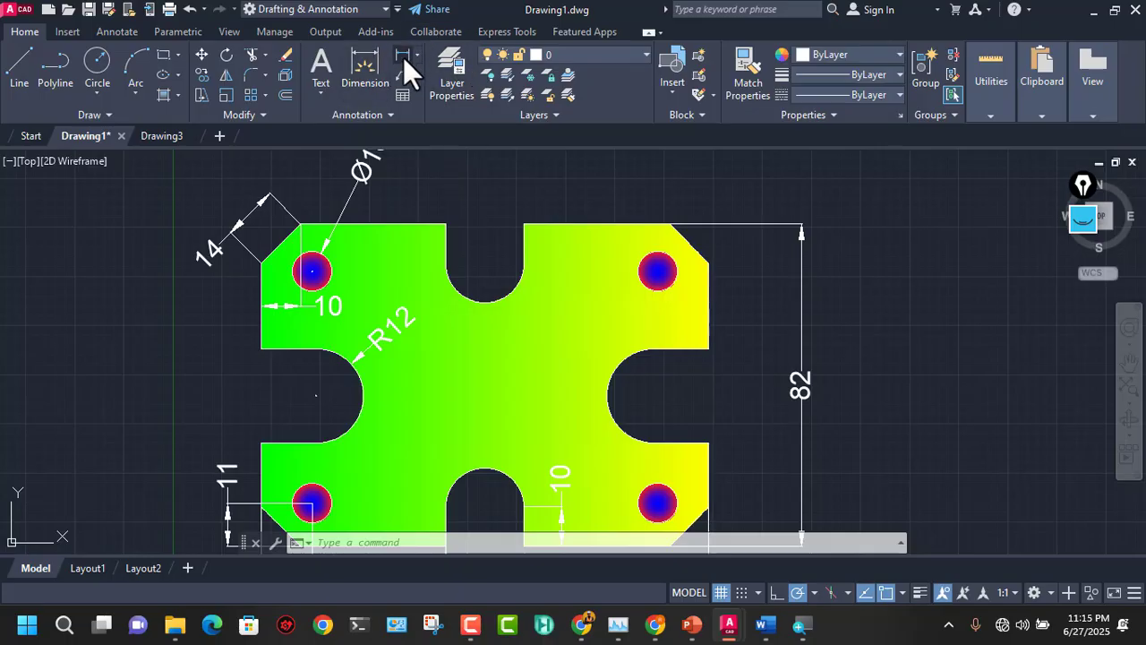
left_click(403, 55)
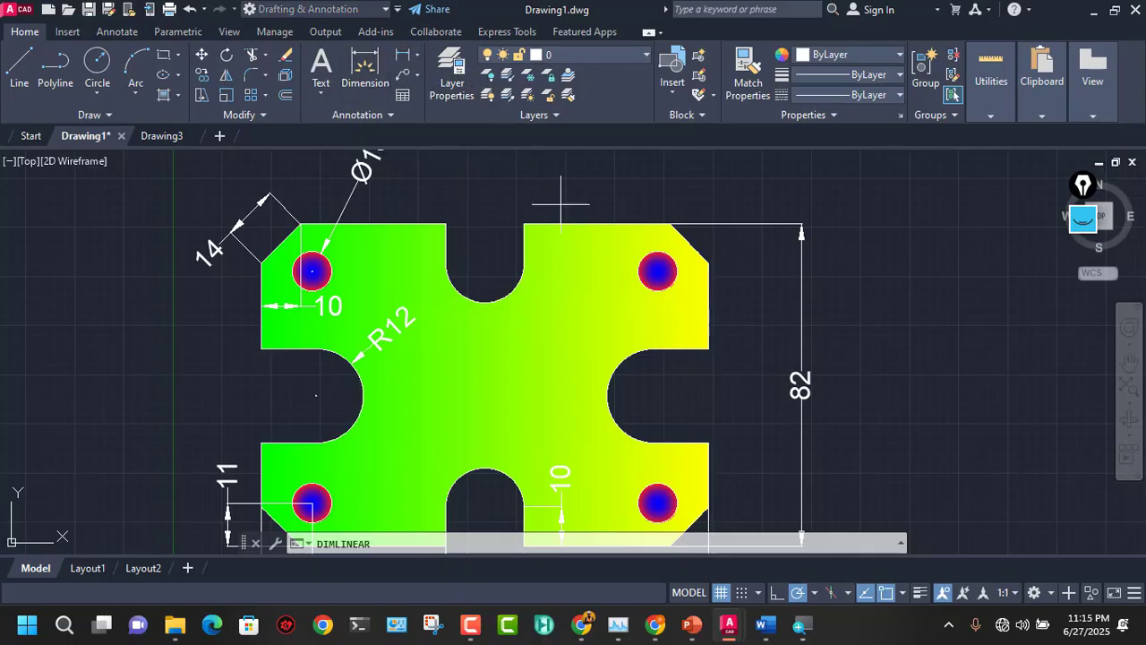
left_click(709, 348)
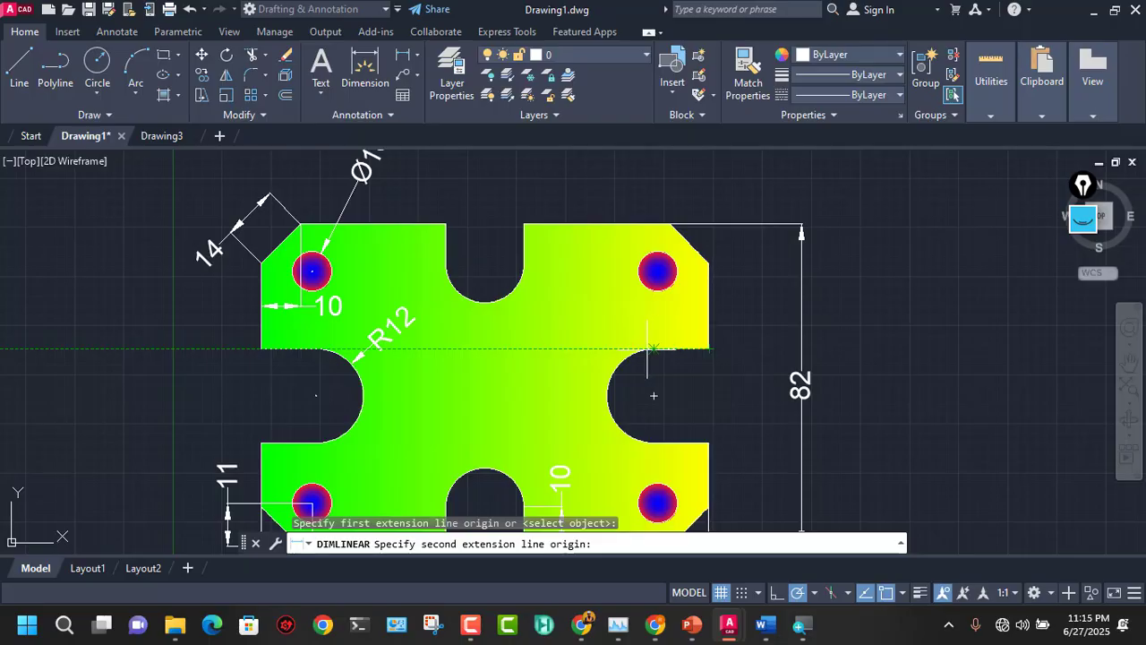
left_click(653, 348)
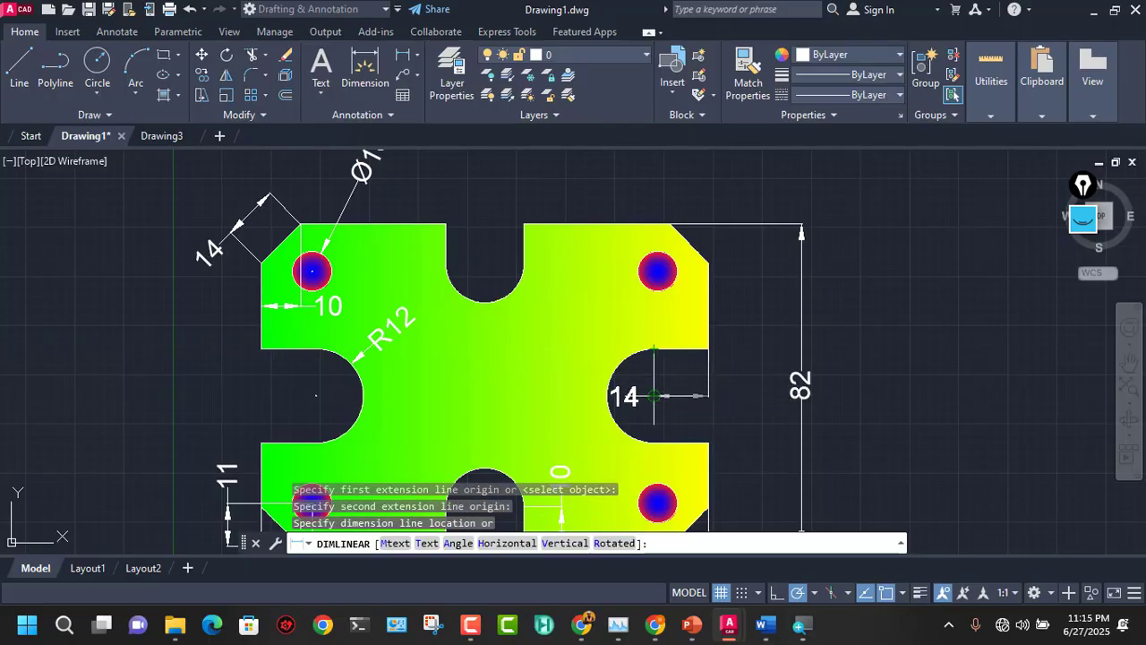
left_click(727, 307)
scroll(732, 315, "down", 3)
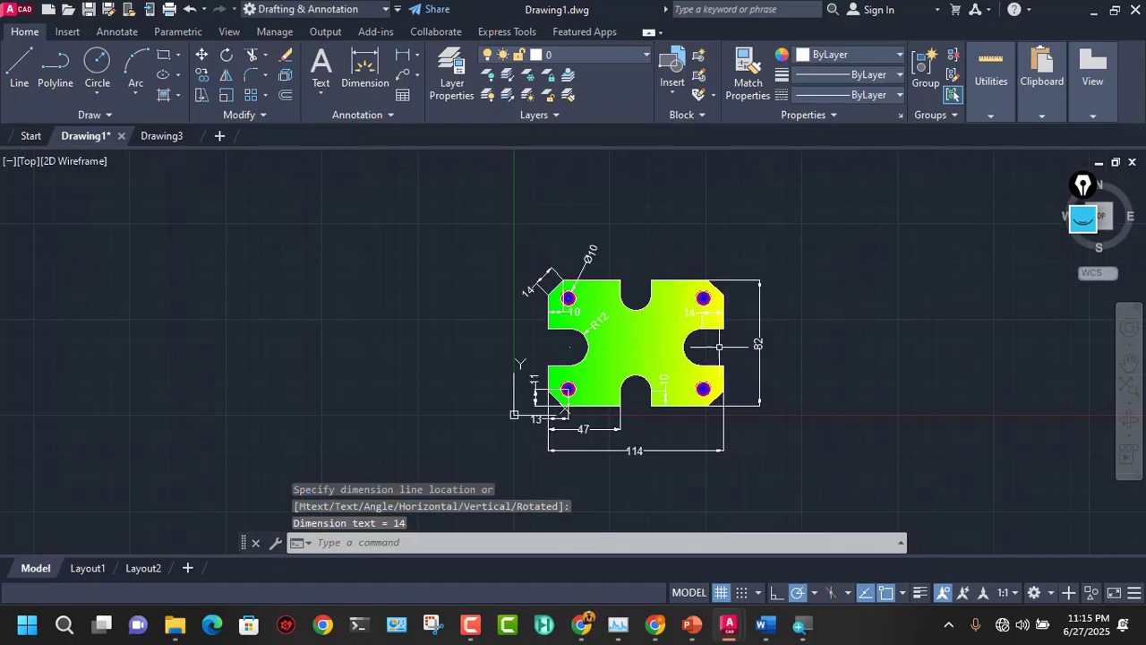
Step: Add a diameter dimension to the right notch's arc, placing its text inside the notch
left_click(414, 57)
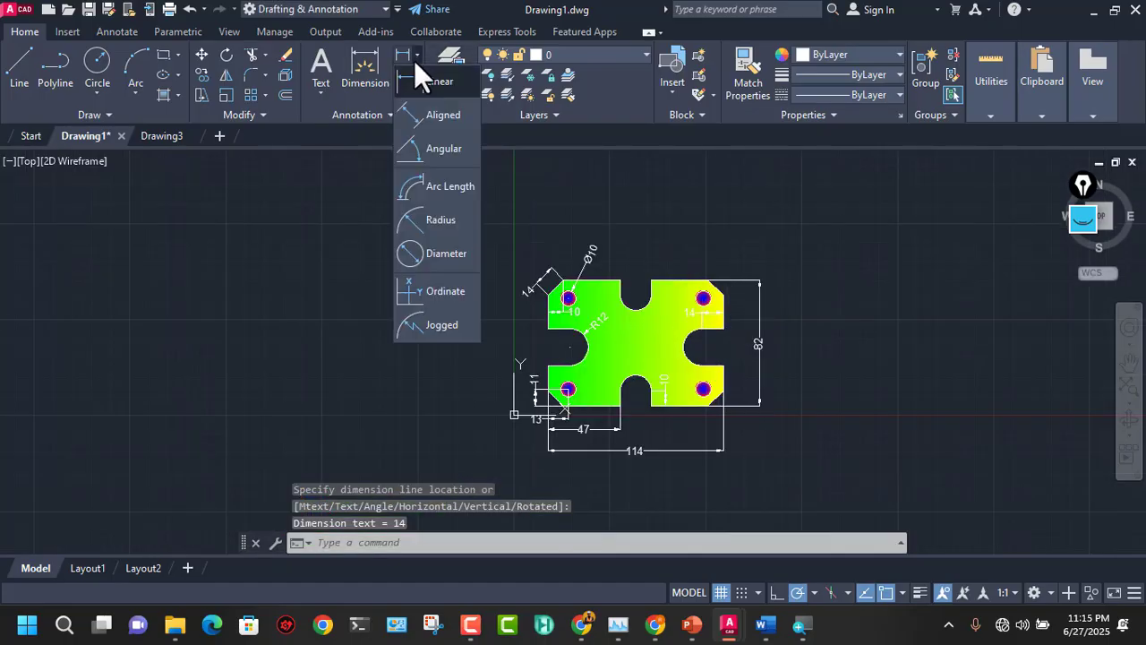
left_click(443, 267)
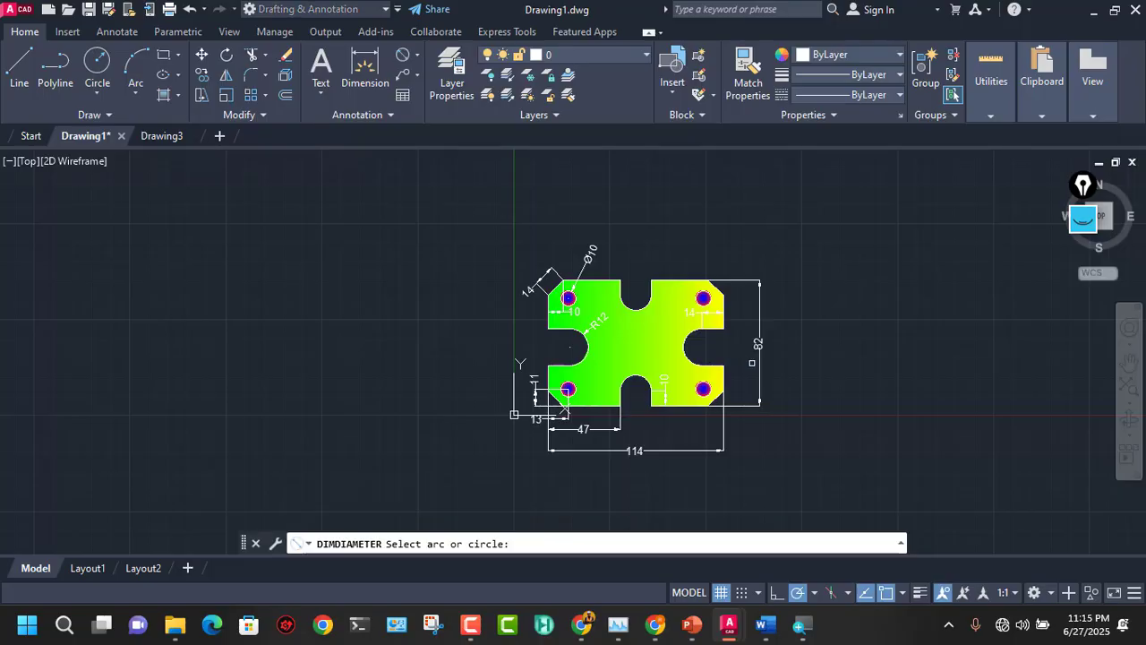
scroll(712, 355, "up", 5)
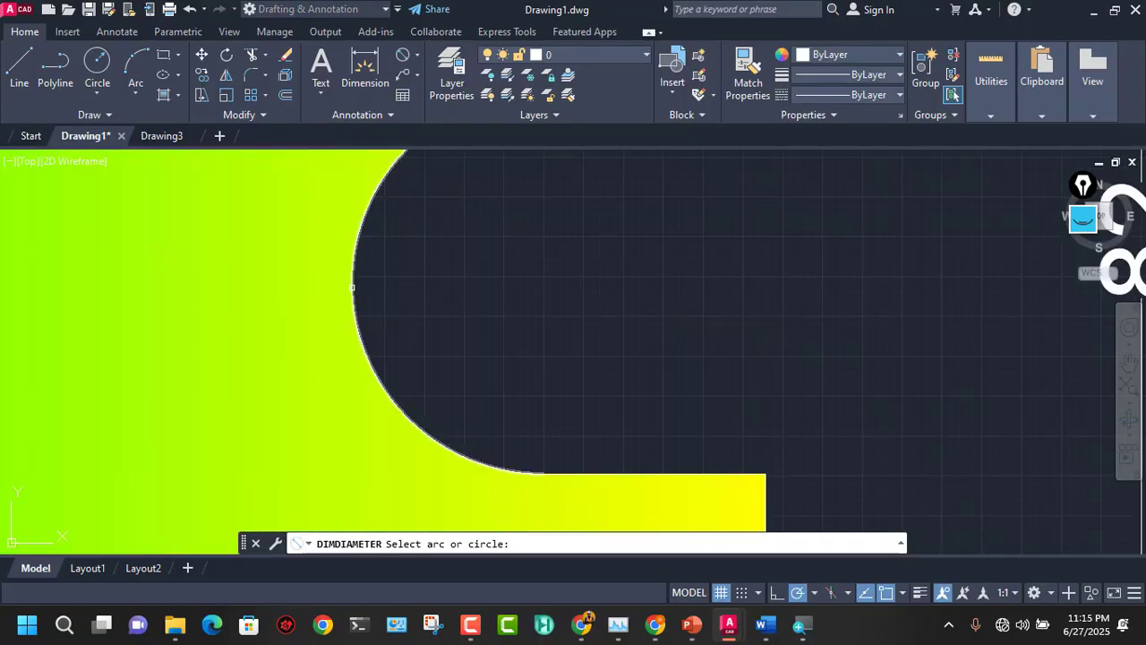
left_click(353, 289)
left_click(475, 284)
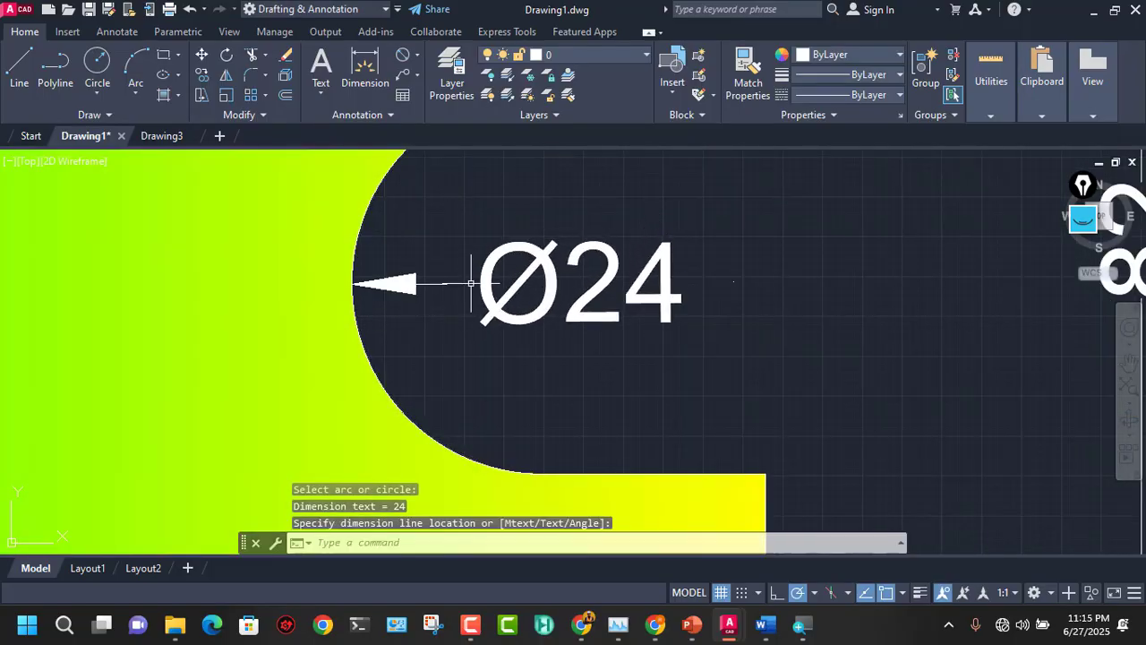
scroll(483, 286, "down", 5)
scroll(473, 293, "down", 5)
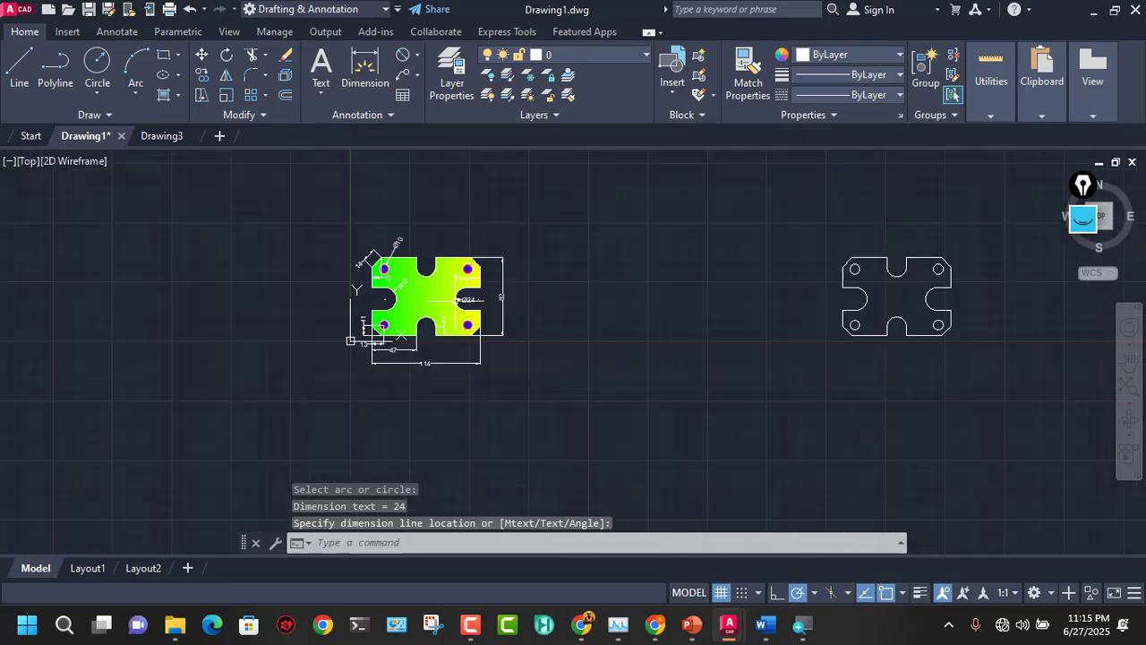
Step: Add a diameter dimension to the top notch's arc, placing its text above the plate
mouse_move(473, 294)
middle_mouse_down()
mouse_move(609, 324)
mouse_move(534, 306)
middle_mouse_up()
scroll(518, 307, "up", 6)
scroll(528, 309, "down", 2)
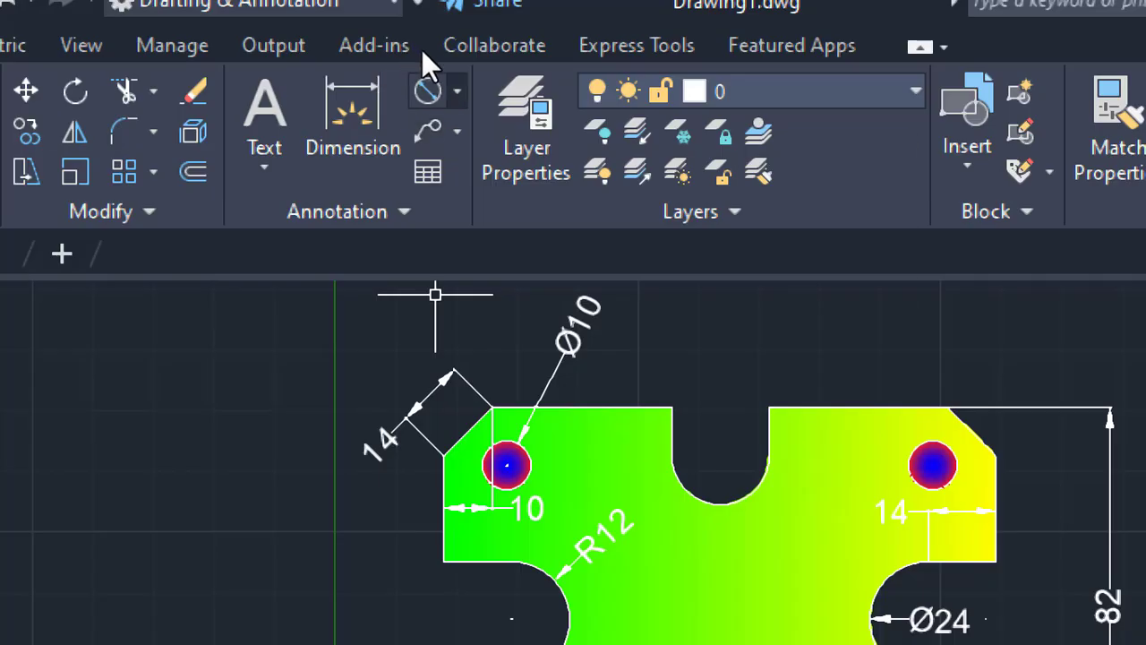
left_click(425, 90)
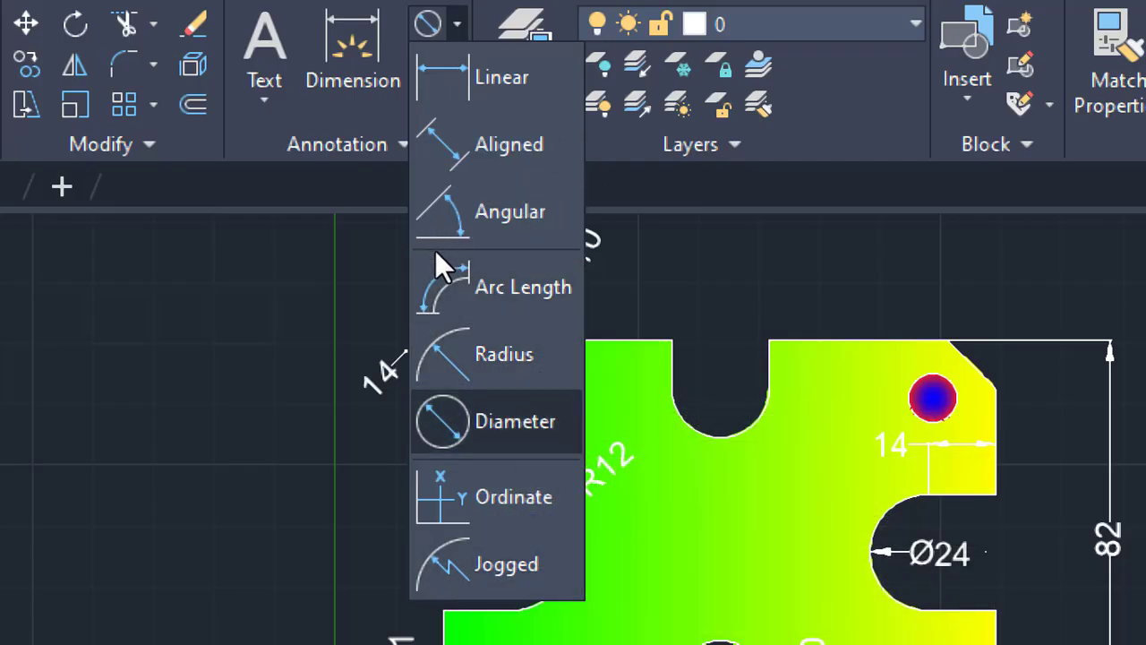
left_click(502, 421)
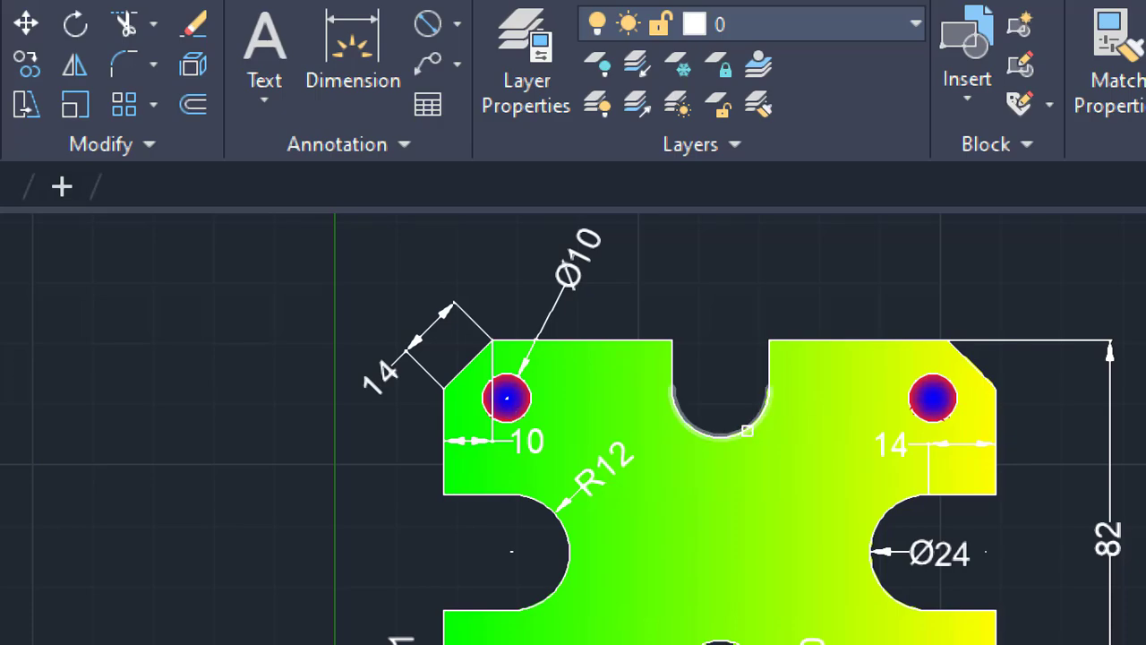
left_click(747, 430)
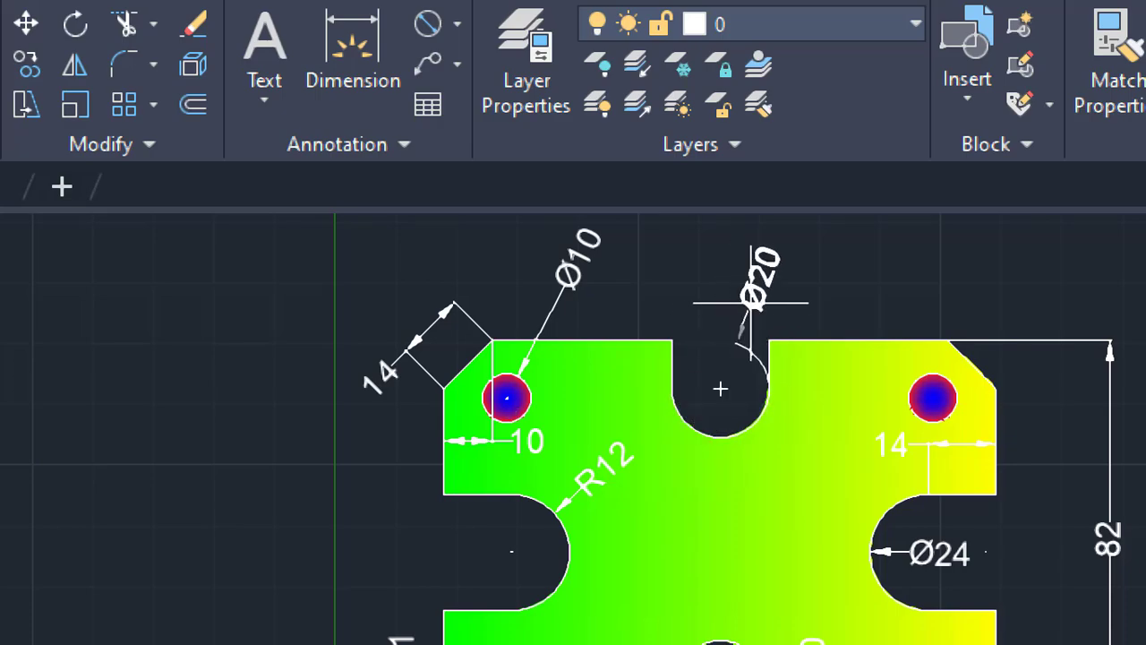
scroll(792, 273, "down", 4)
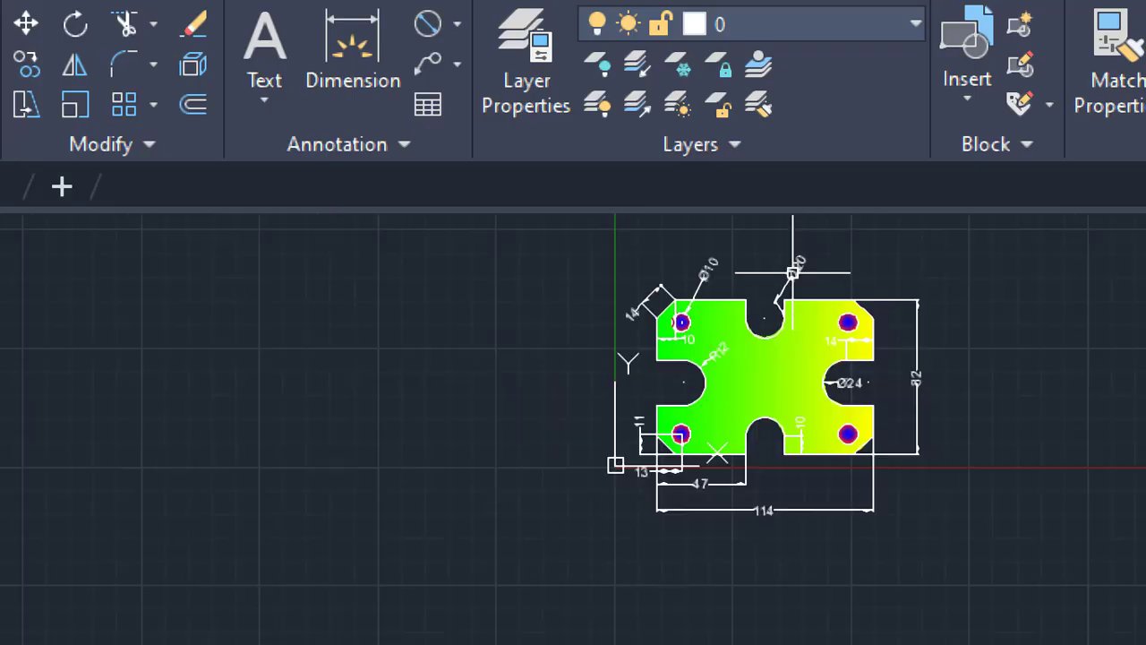
left_click(793, 273)
middle_click_drag(797, 318, 667, 352)
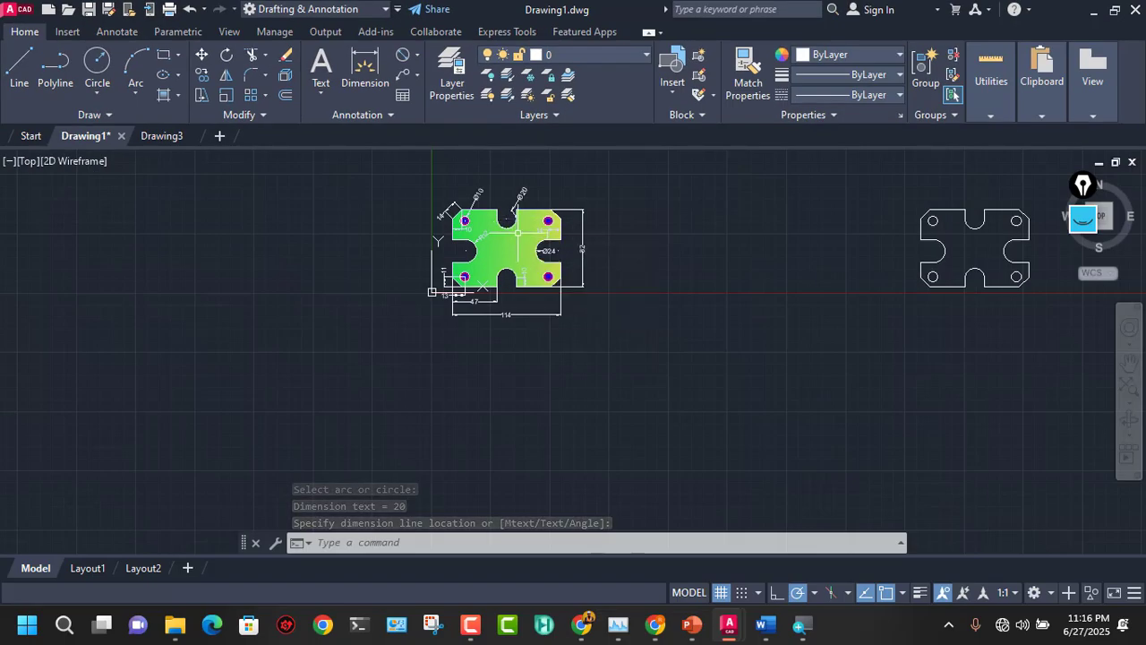
mouse_move(515, 251)
middle_mouse_down()
mouse_move(494, 373)
mouse_move(591, 343)
middle_mouse_up()
scroll(519, 366, "up", 4)
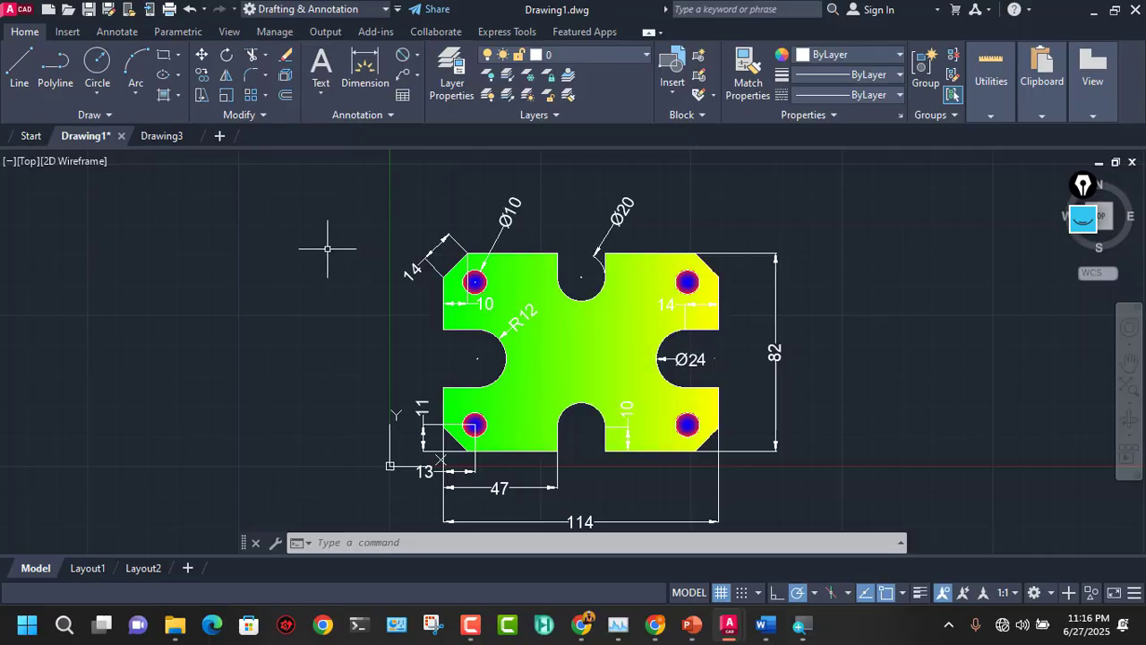
Step: Switch to Drawing3, and bring up the Example 2 slide of the AutoCAD REnT Training presentation in PowerPoint
left_click(170, 136)
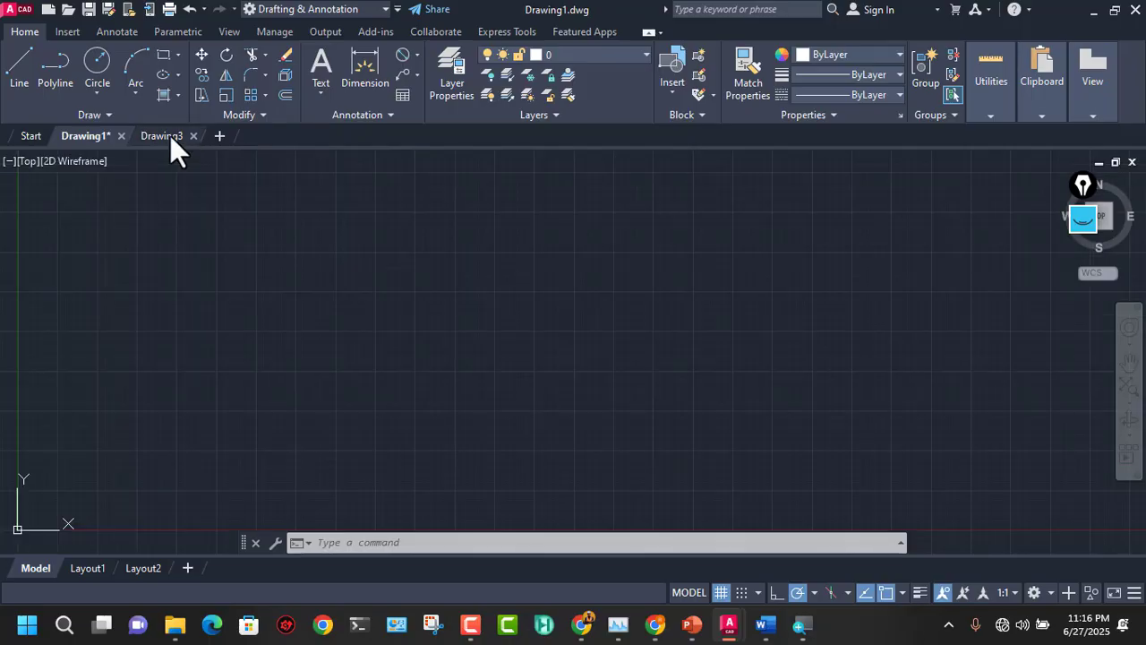
mouse_move(697, 627)
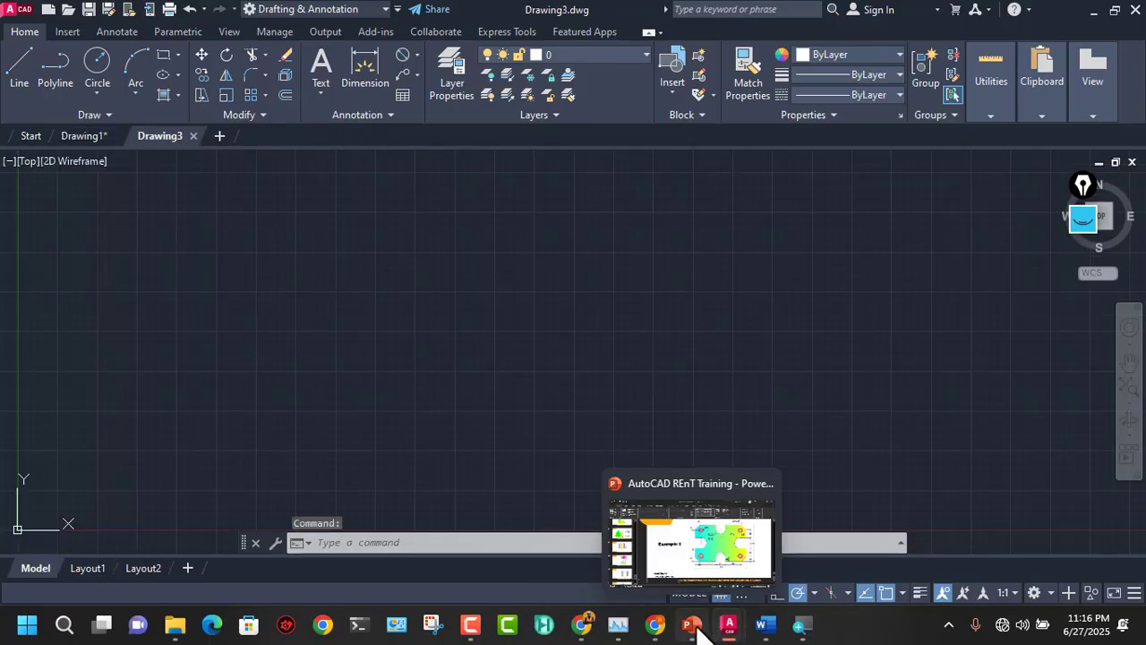
left_click(703, 573)
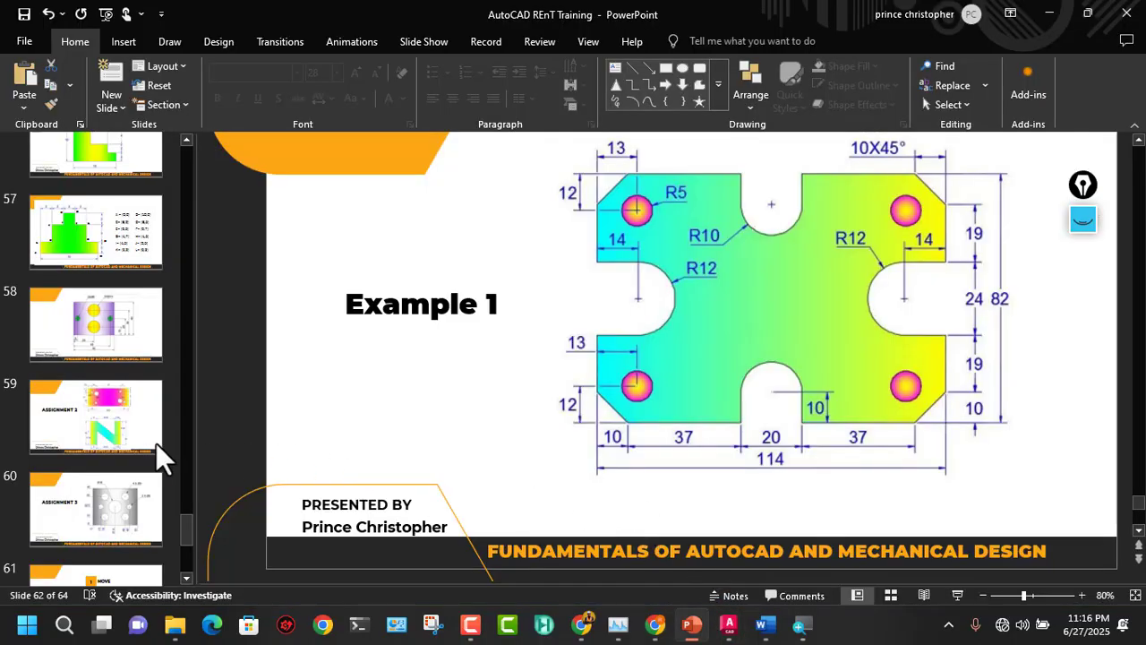
scroll(135, 430, "down", 2)
scroll(121, 416, "down", 2)
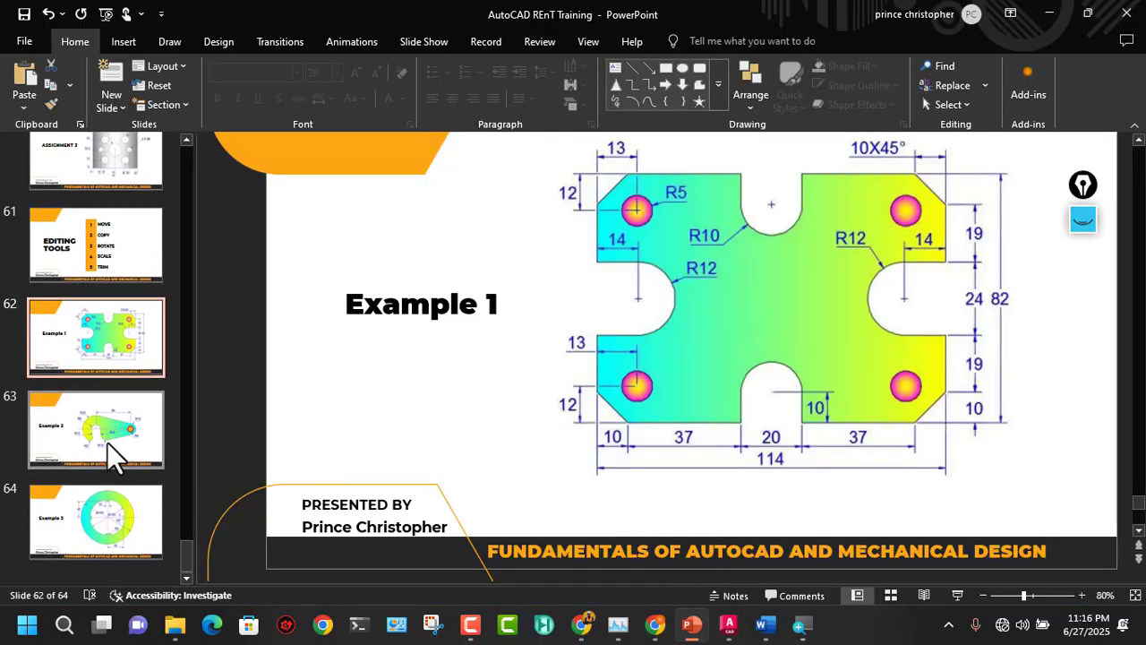
left_click(107, 442)
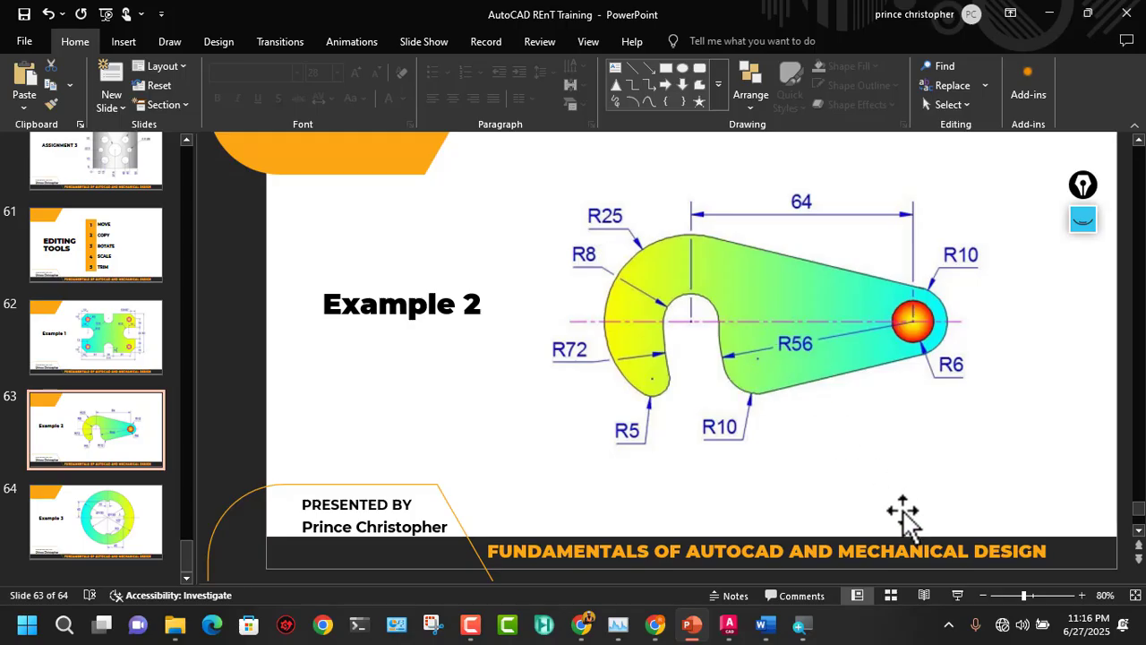
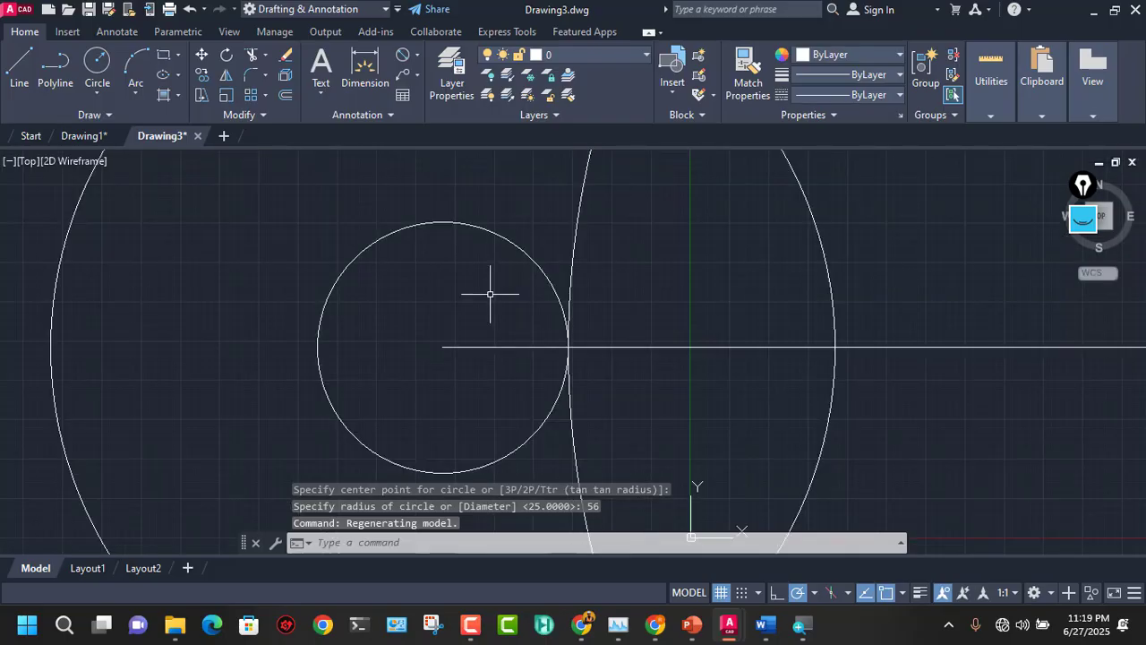
Step: Examine the upper edge between the R25 and R10 arcs on PowerPoint's Example 2 slide, and return to Drawing3 in AutoCAD
scroll(490, 294, "down", 5)
scroll(490, 293, "down", 2)
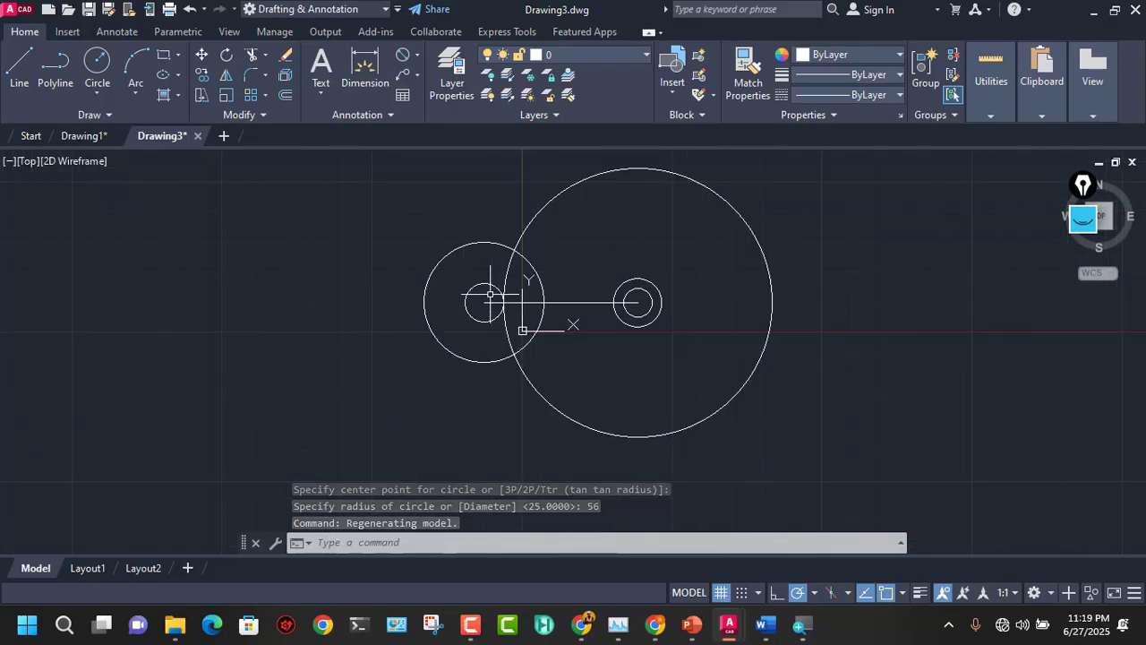
mouse_move(766, 624)
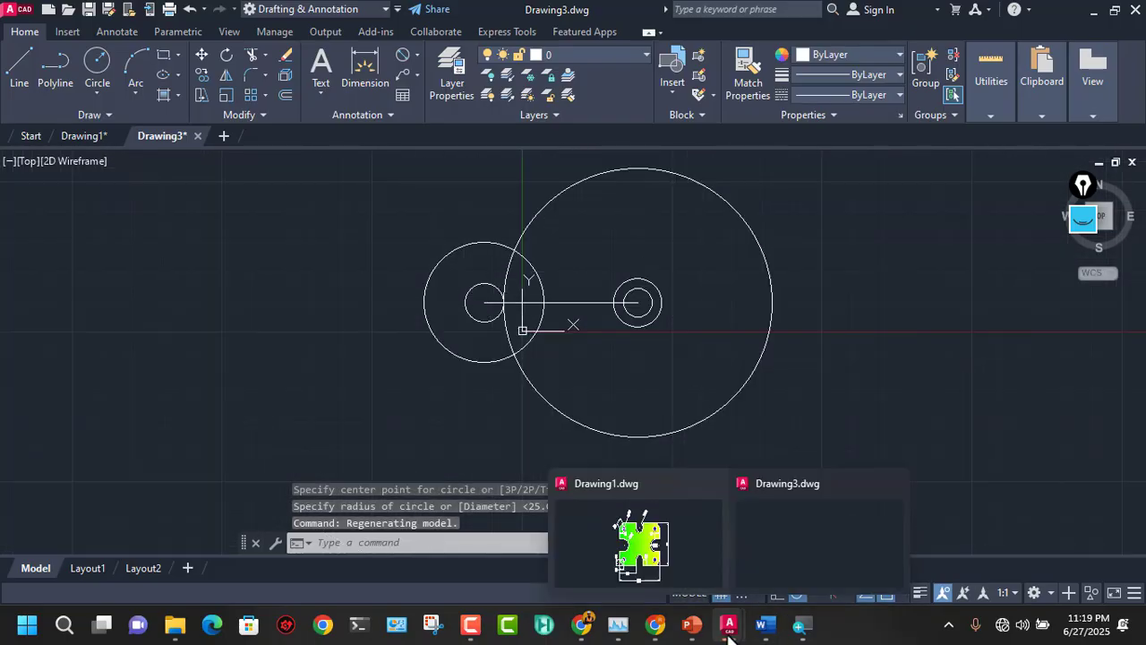
mouse_move(692, 624)
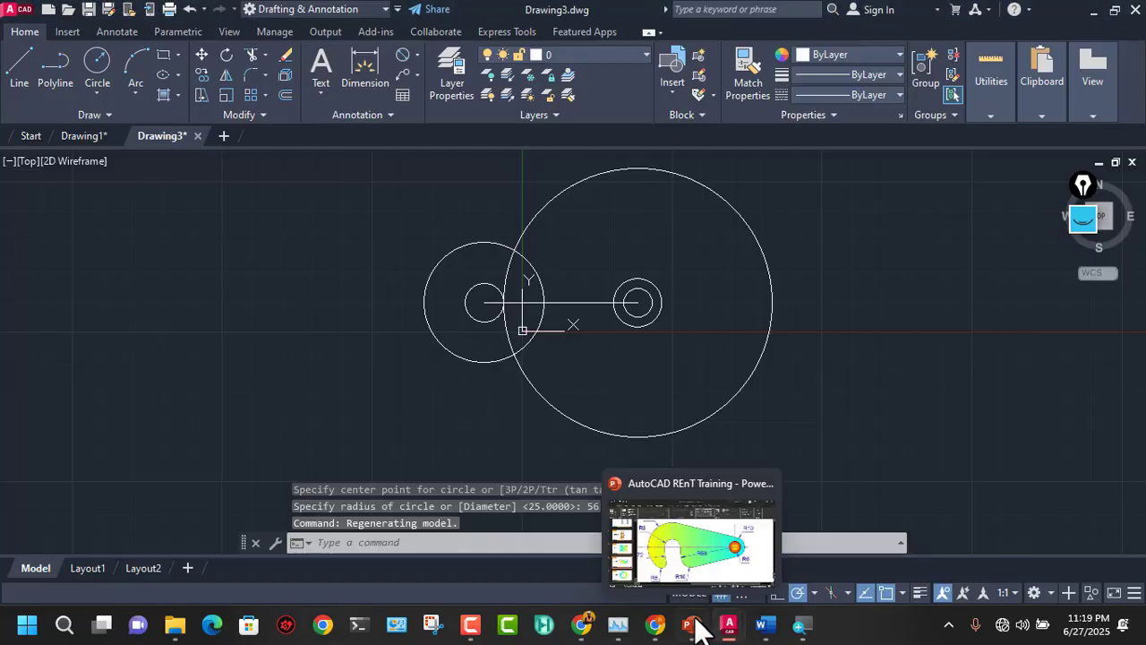
left_click(716, 541)
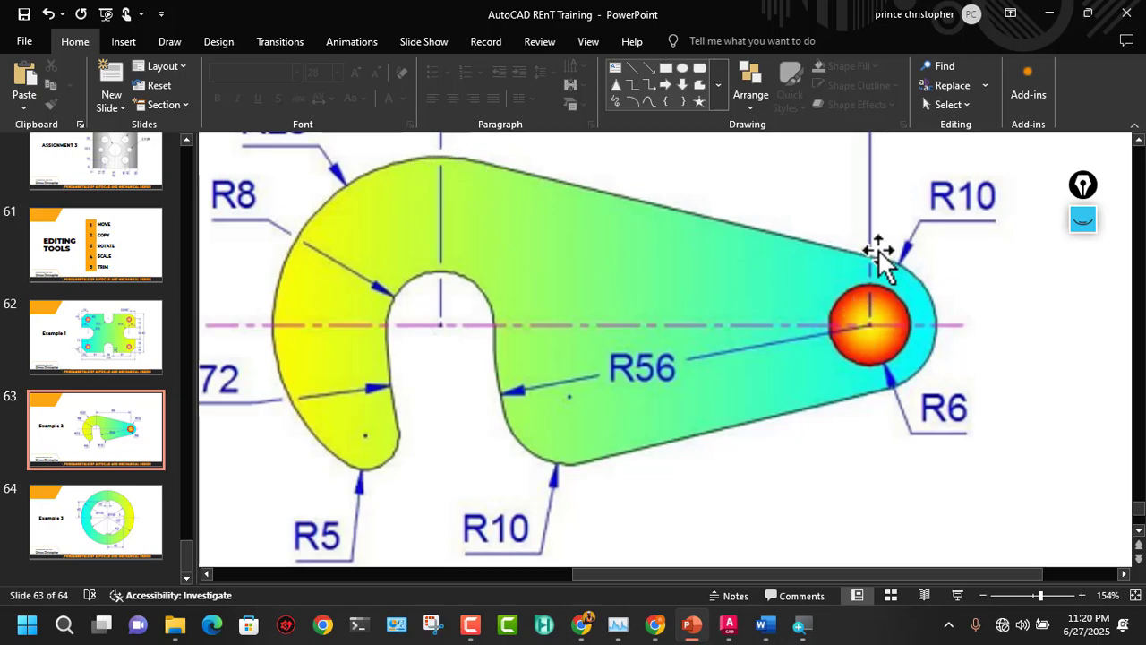
mouse_move(730, 630)
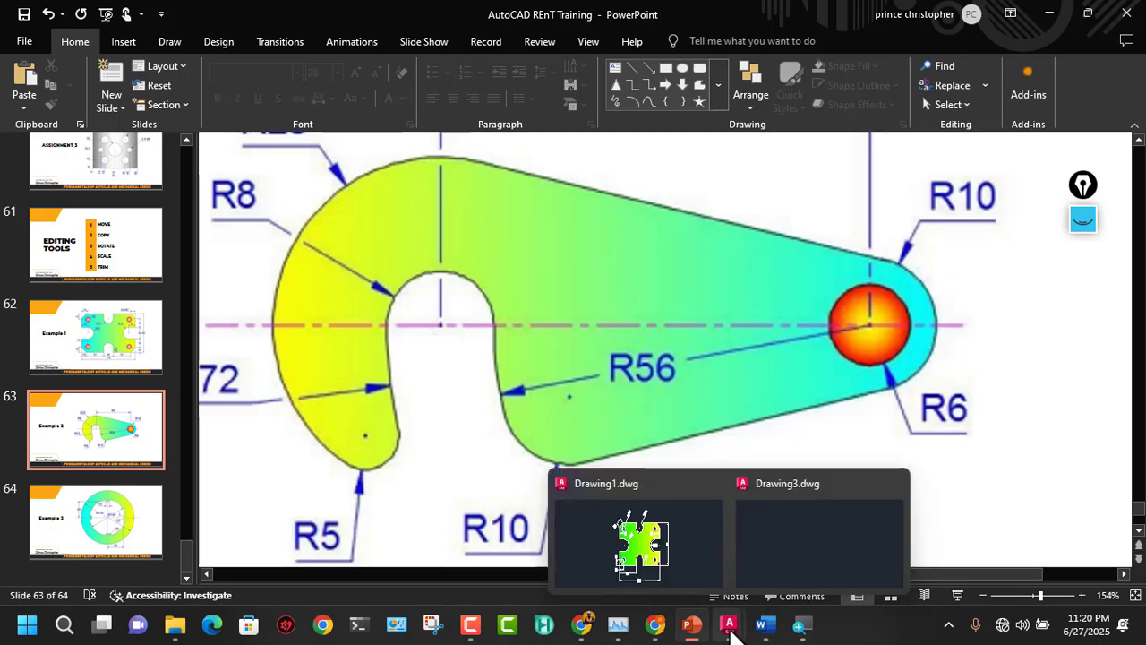
left_click(763, 563)
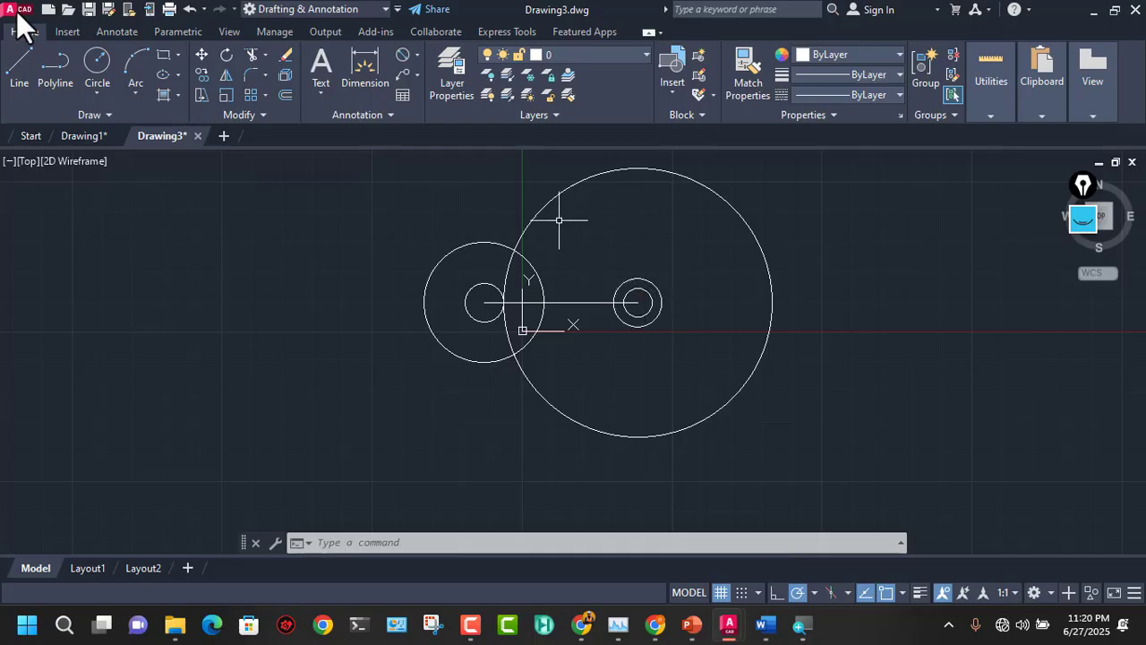
Step: Draw a line from the top quadrant of the right-hand R10 circle, tangent to the upper part of the left-hand R25 circle
left_click(18, 67)
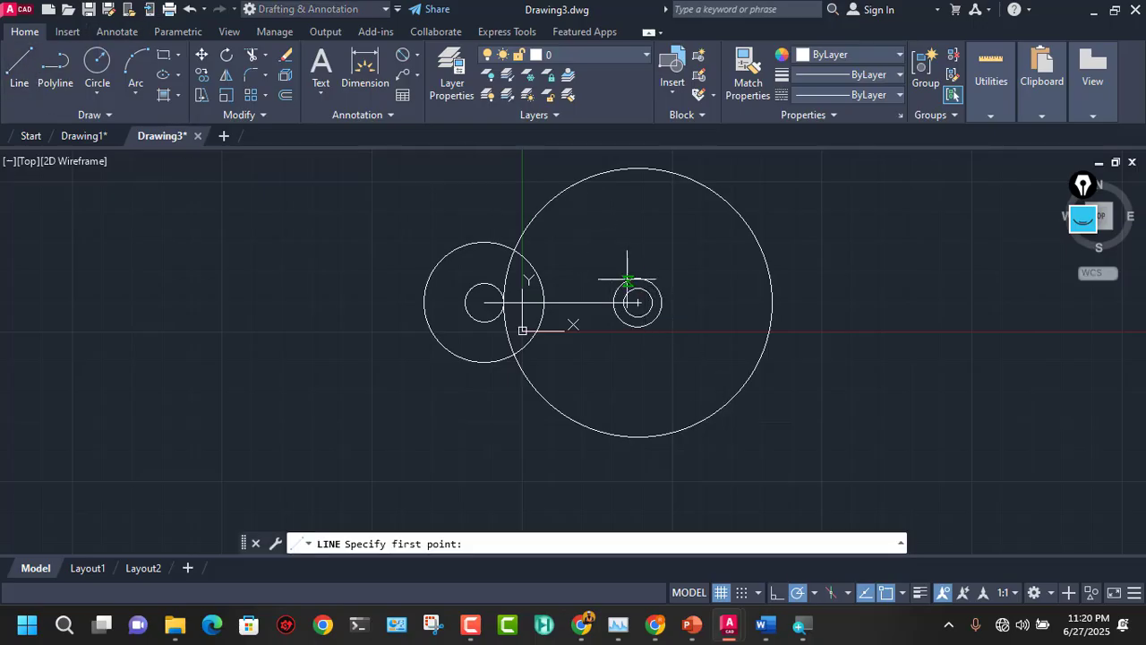
scroll(630, 266, "up", 5)
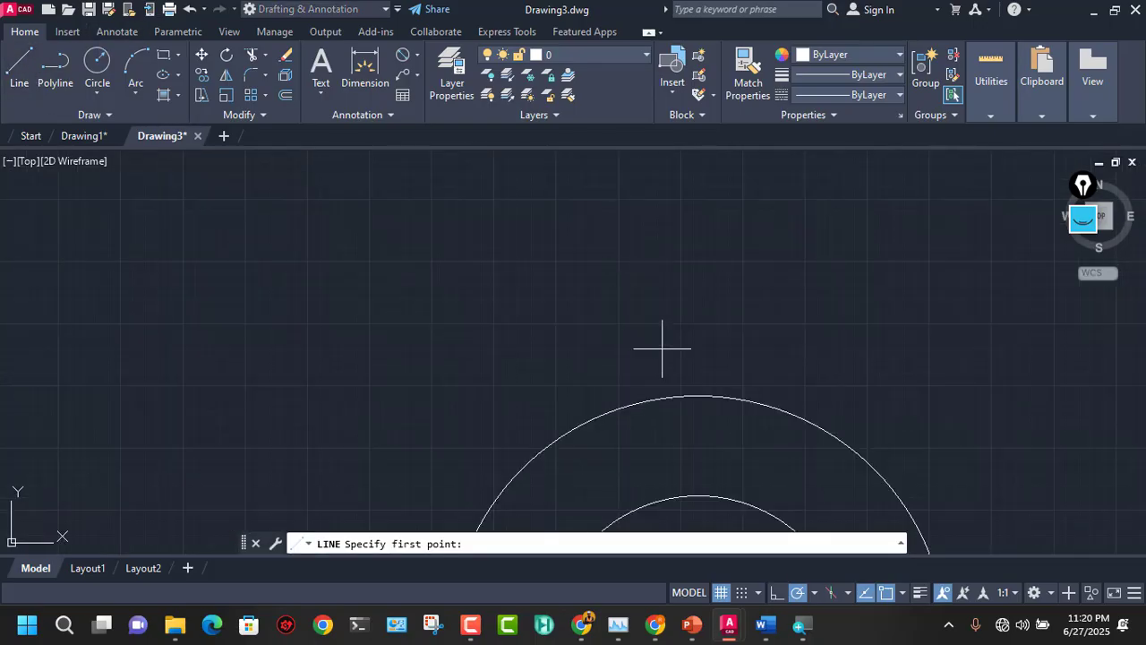
left_click(698, 395)
scroll(270, 300, "down", 4)
scroll(199, 295, "down", 6)
scroll(370, 297, "up", 3)
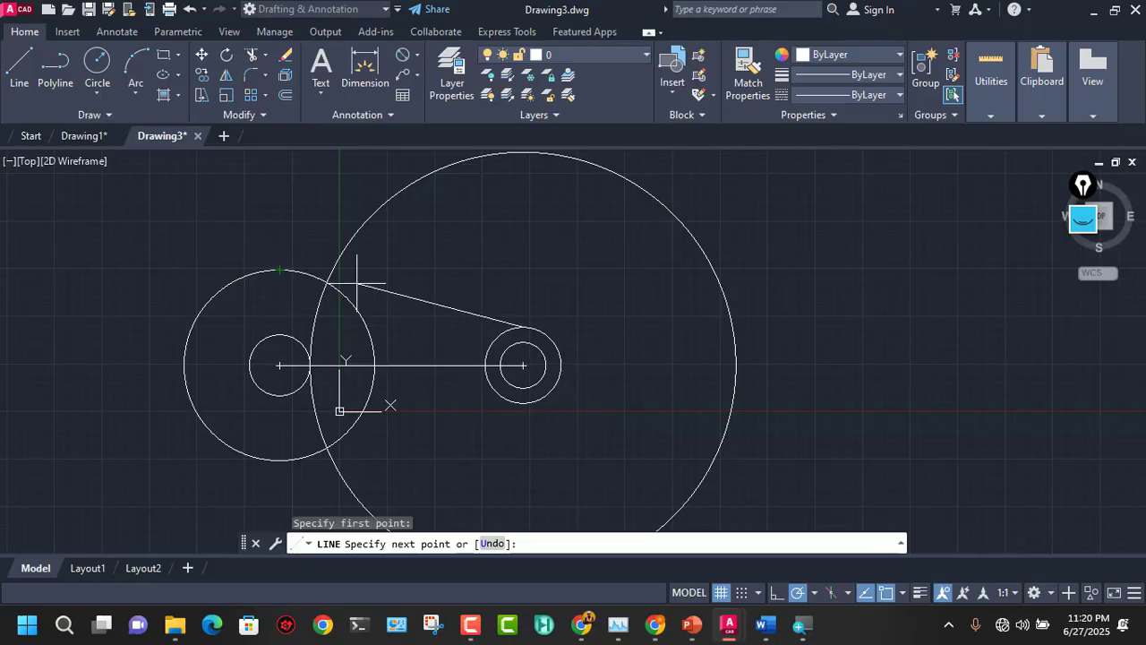
key("F8")
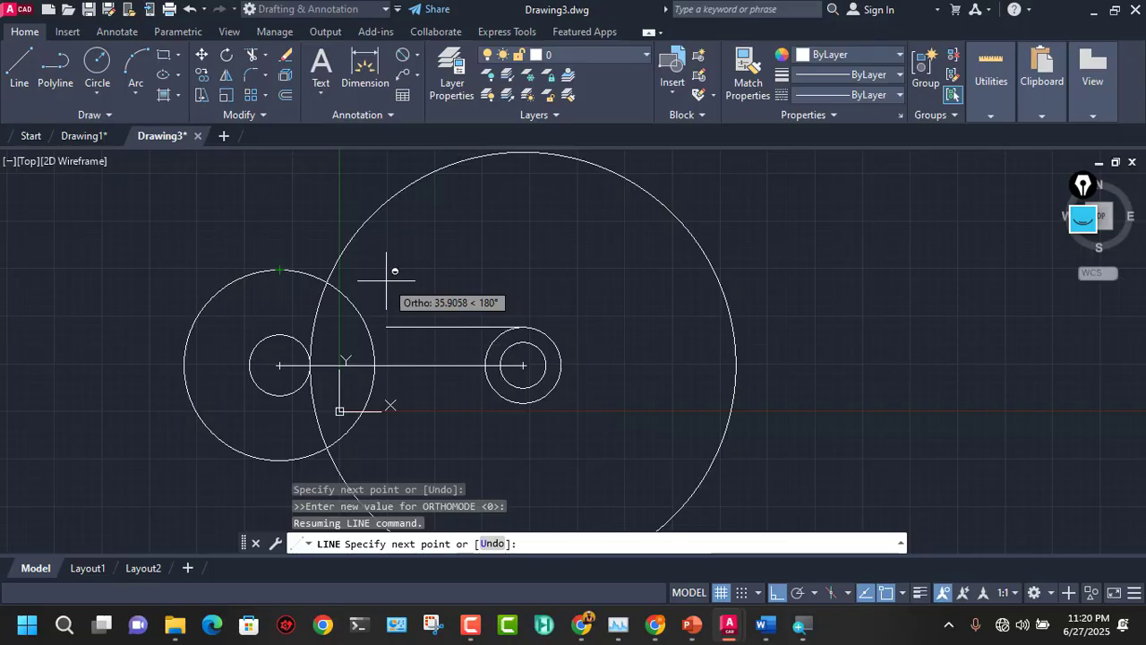
key("F10")
right_click(386, 282, "shift")
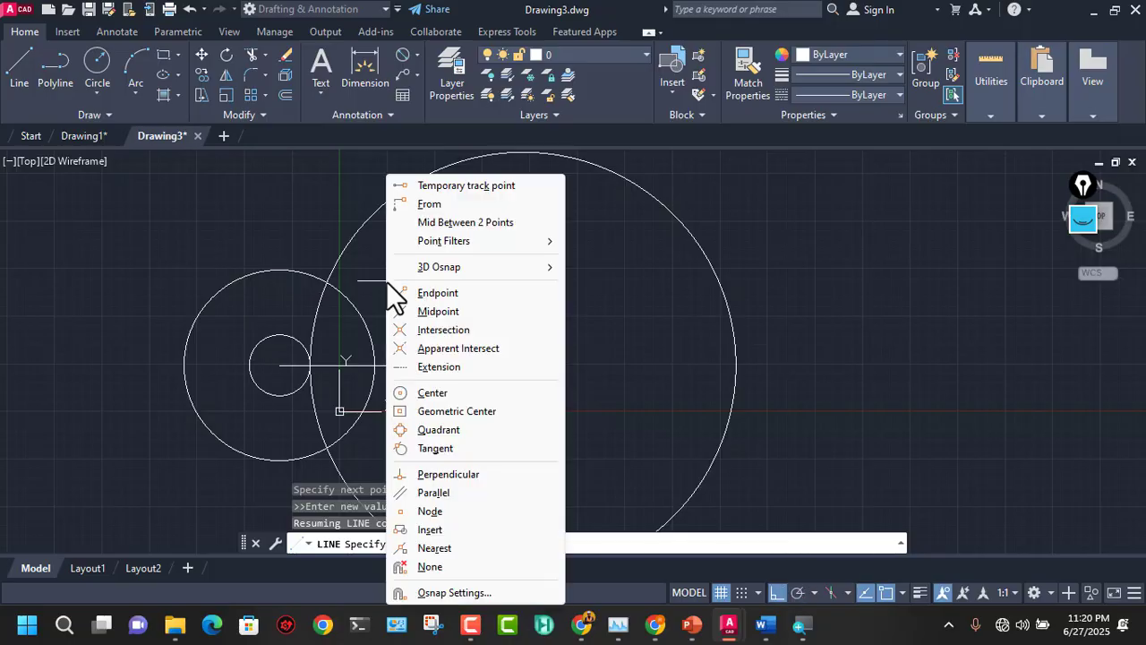
left_click(416, 448)
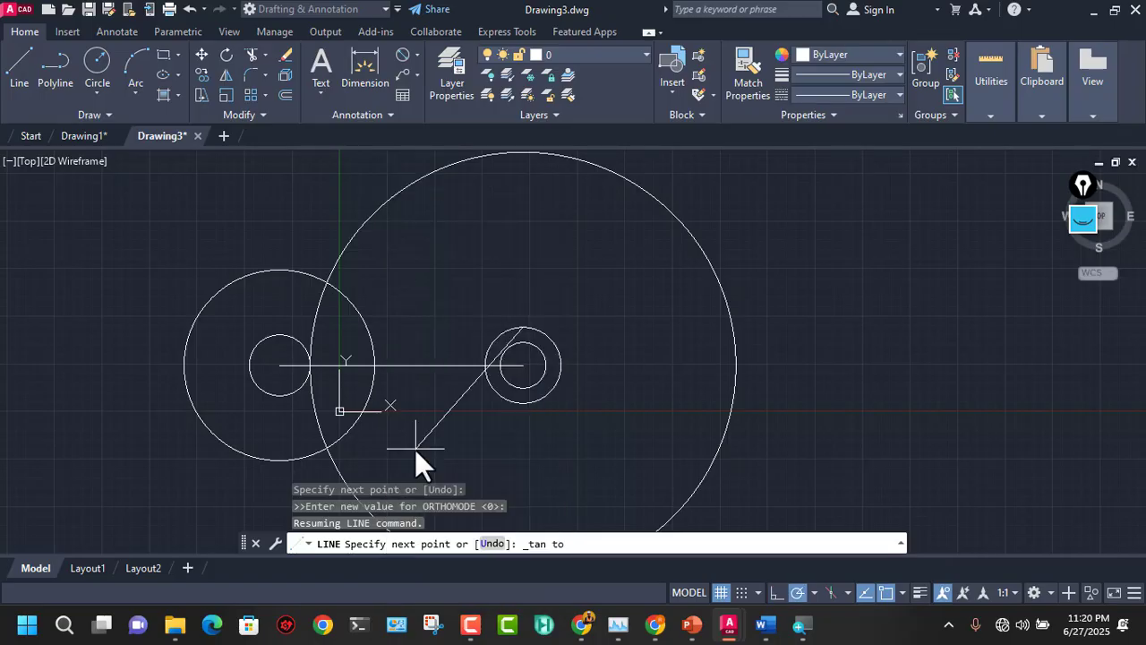
left_click(349, 301)
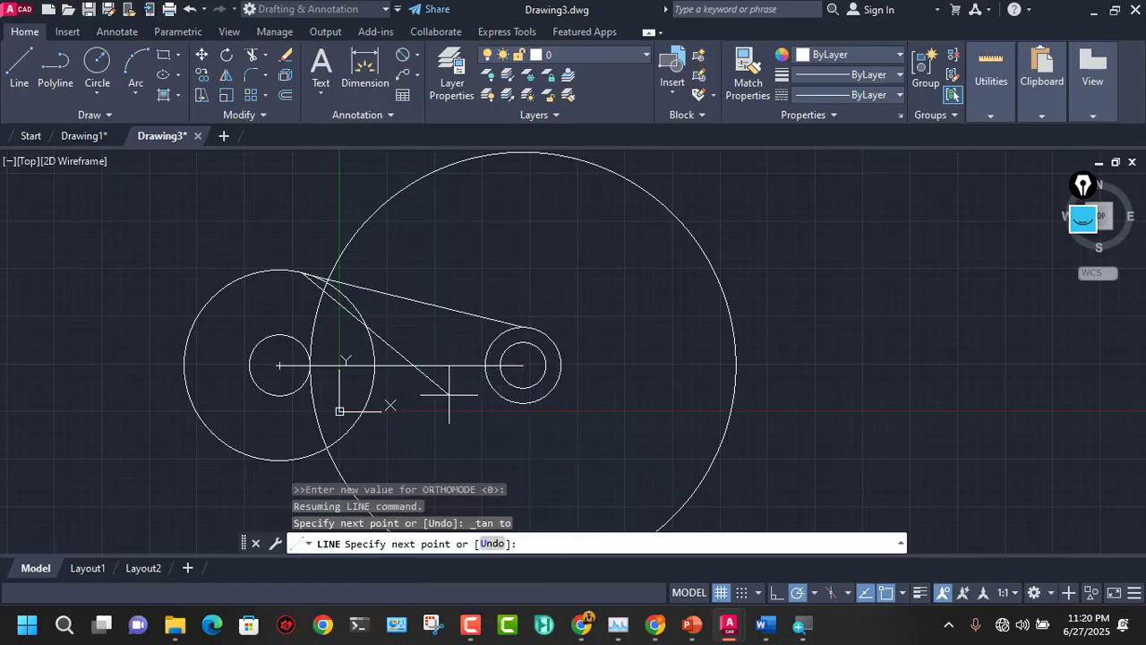
key("Escape")
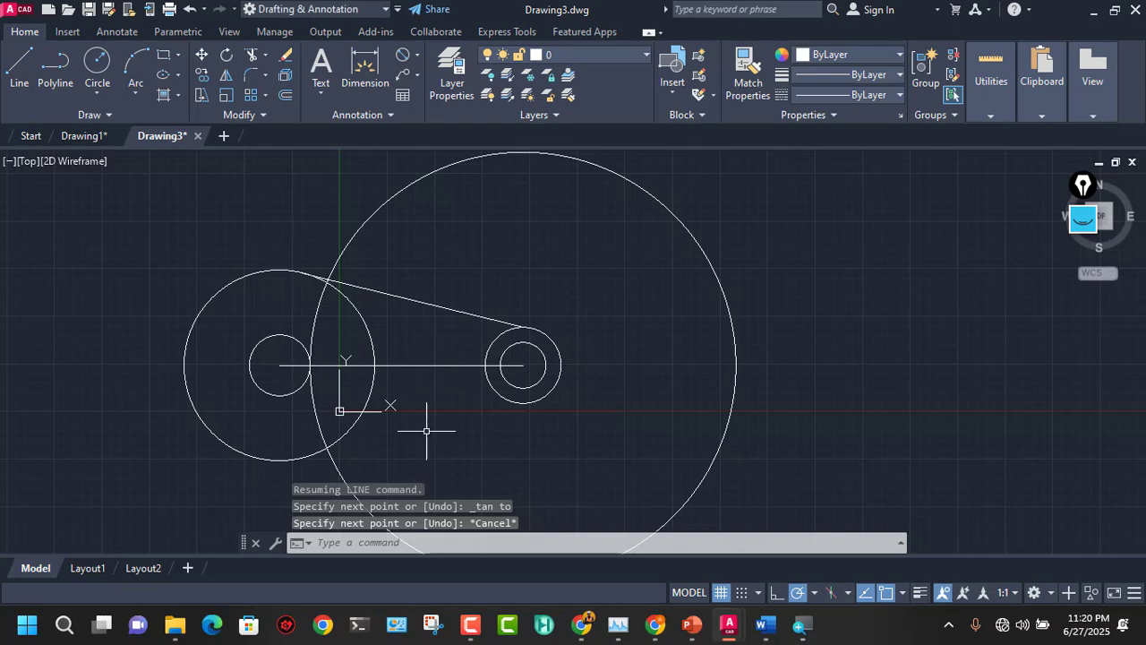
Step: Trim away the left R25 circle's upper-right arc between the tangent line and the horizontal centreline
mouse_move(694, 632)
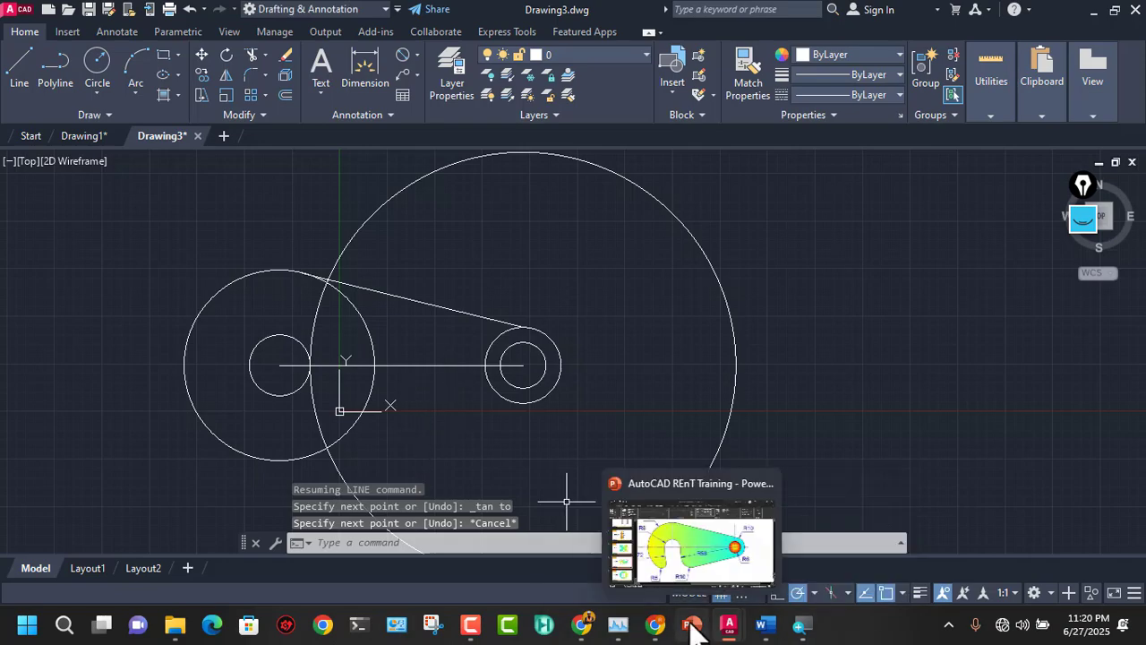
mouse_move(685, 565)
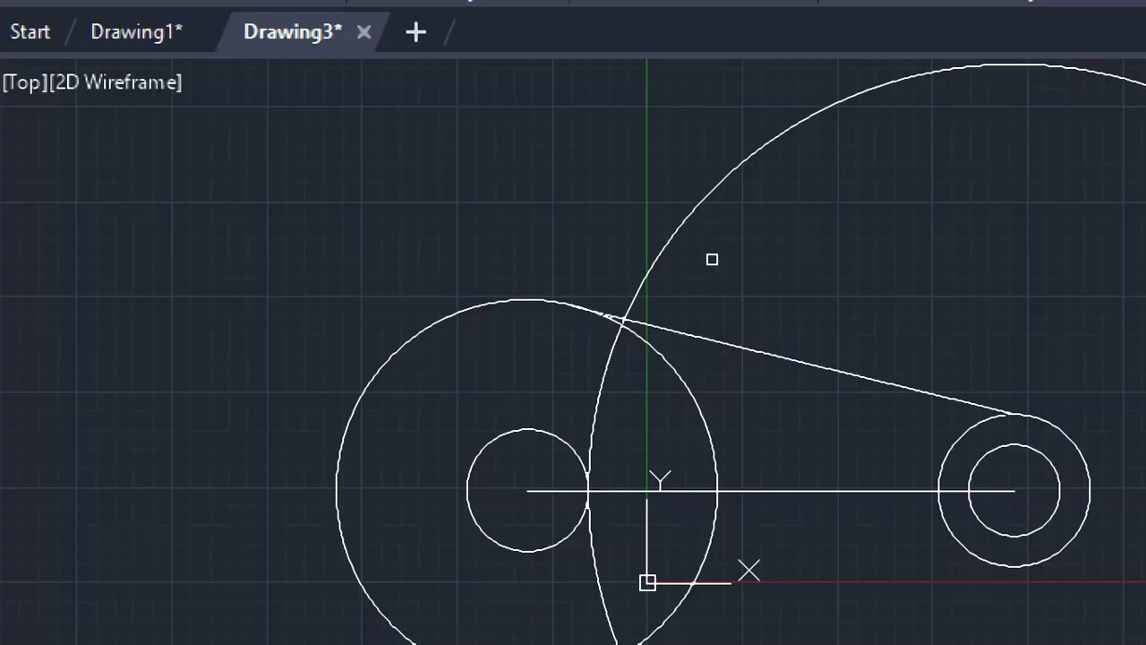
scroll(626, 323, "up", 8)
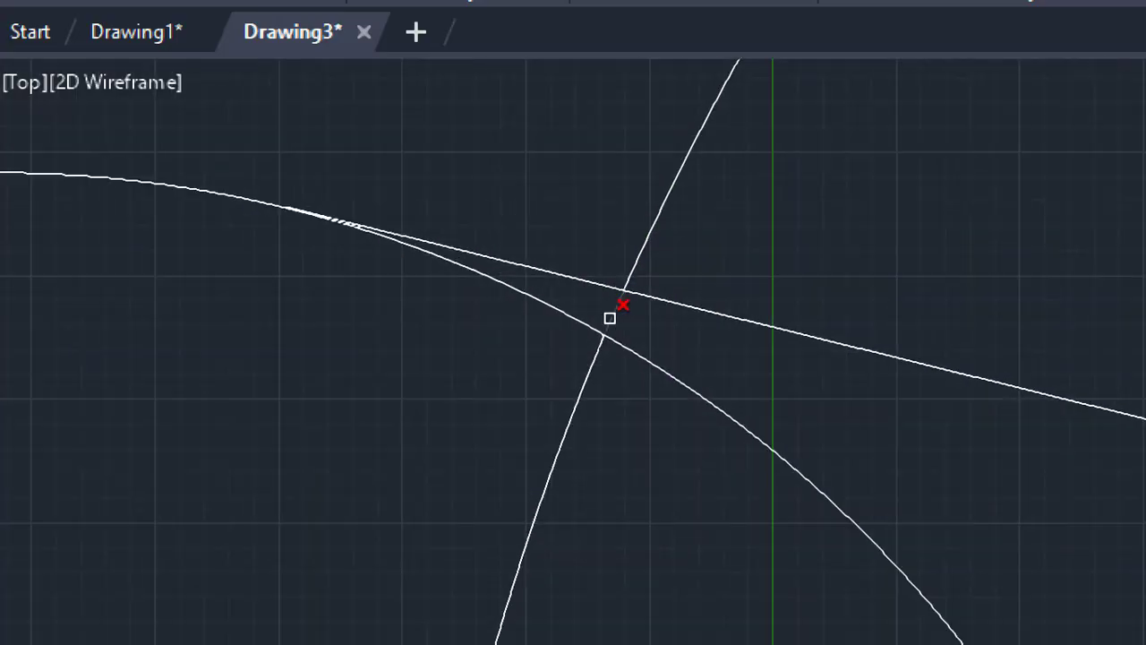
left_click(573, 323)
scroll(601, 327, "down", 6)
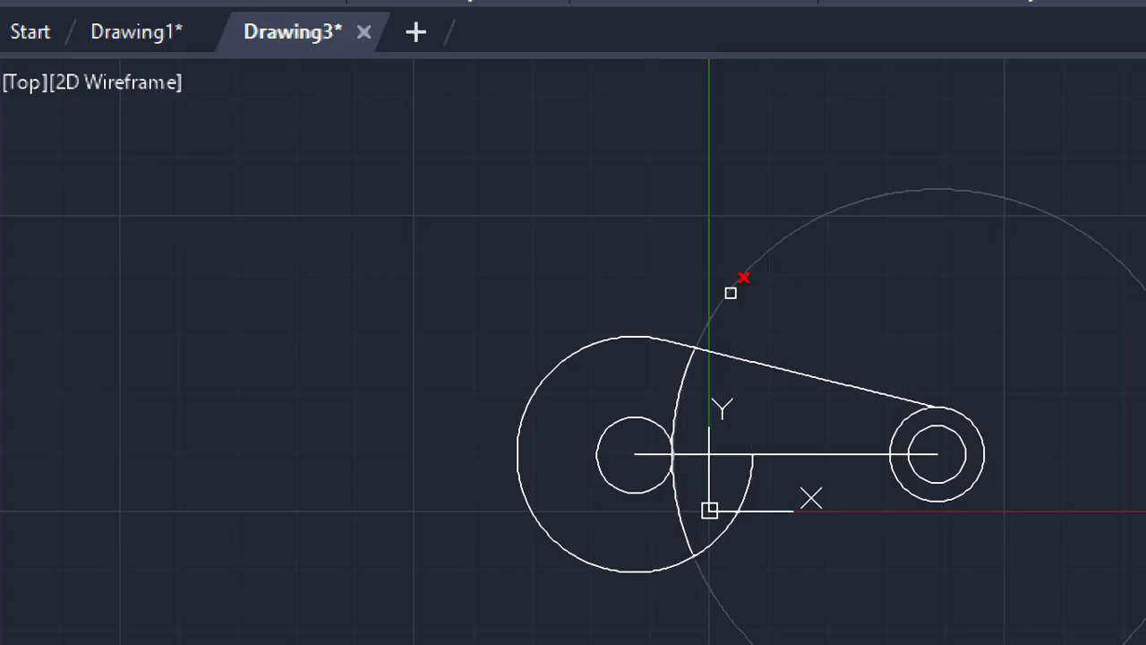
scroll(731, 293, "down", 4)
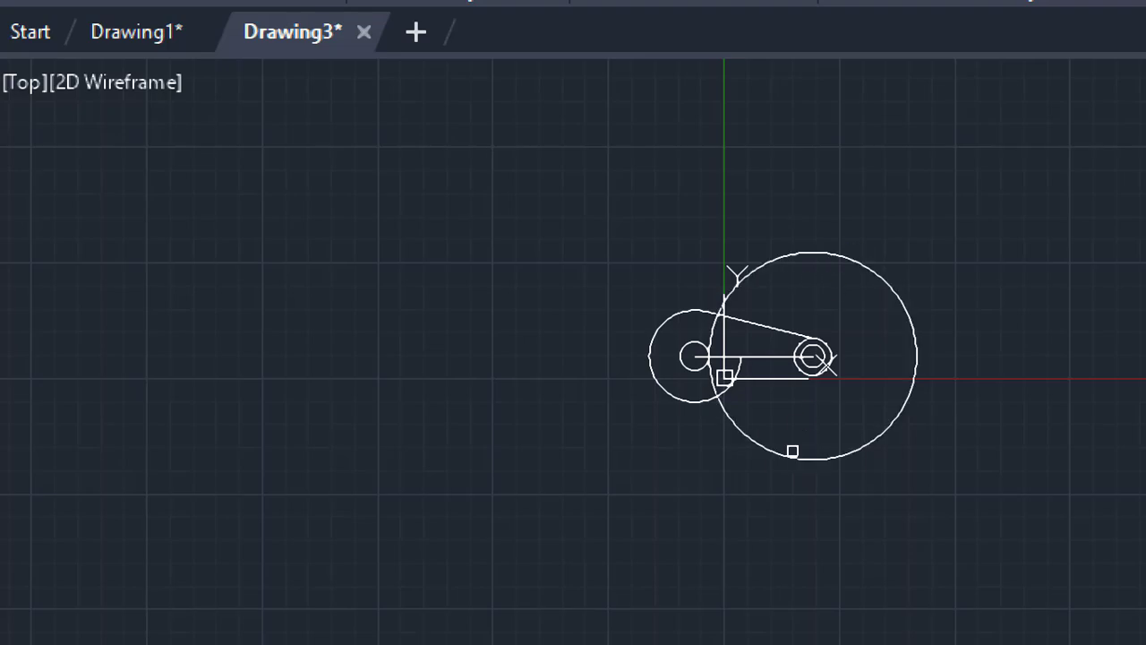
scroll(835, 386, "up", 4)
scroll(774, 253, "up", 2)
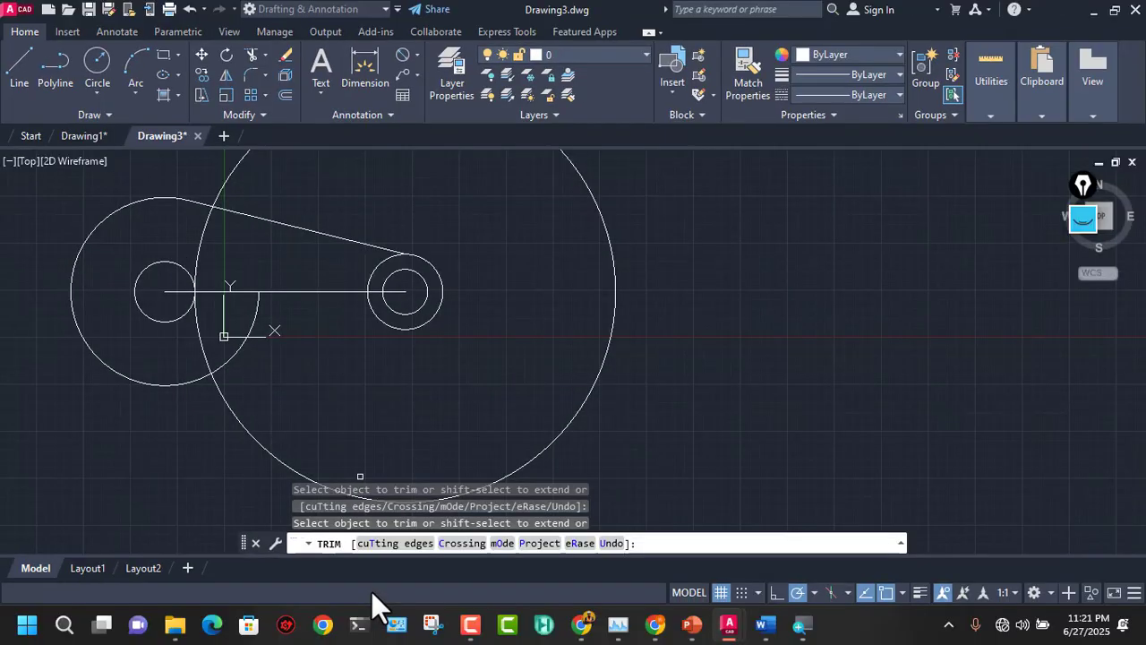
key("Escape")
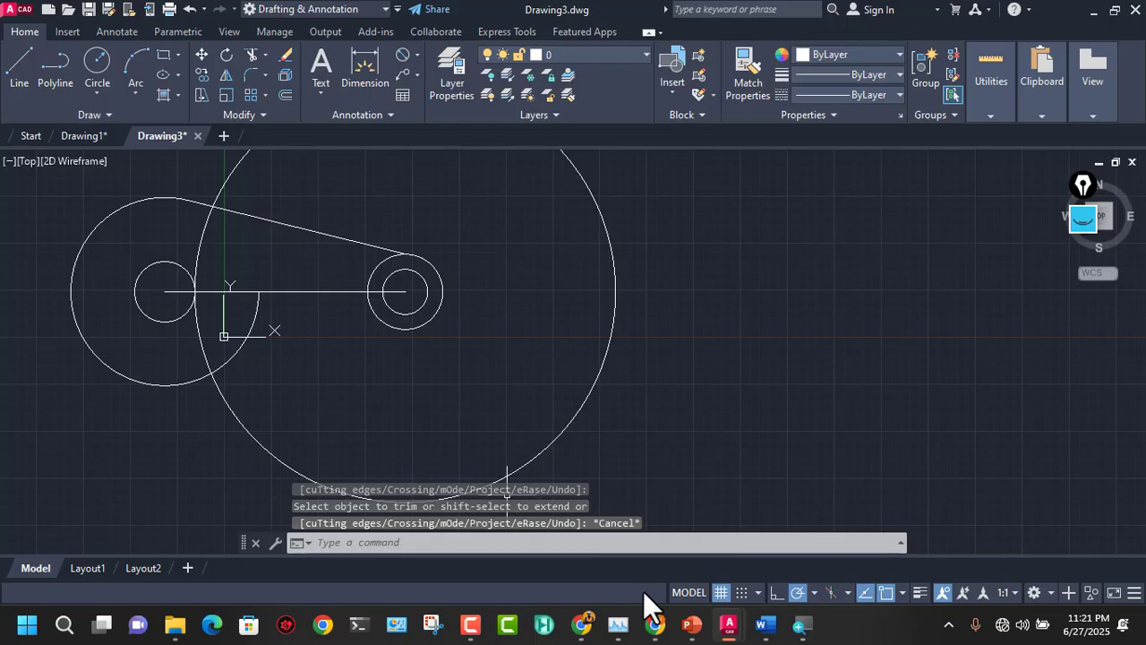
Step: Examine the R72 and R5 arcs of the hook on PowerPoint's Example 2 slide, and return to Drawing3 in AutoCAD
left_click(672, 573)
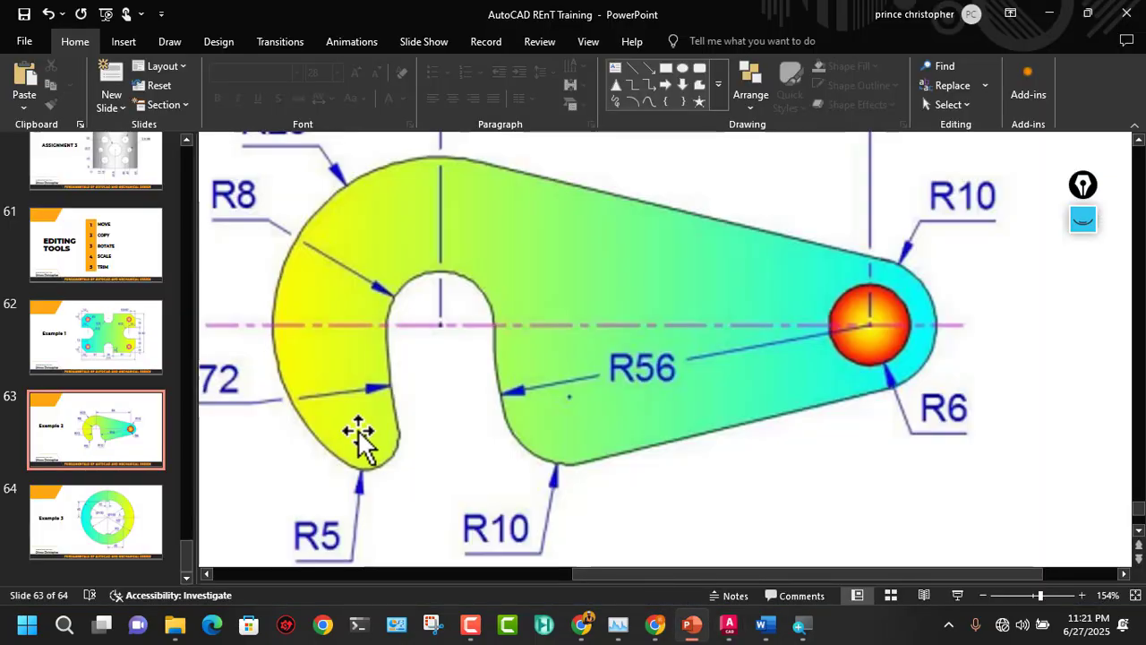
scroll(386, 379, "down", 3)
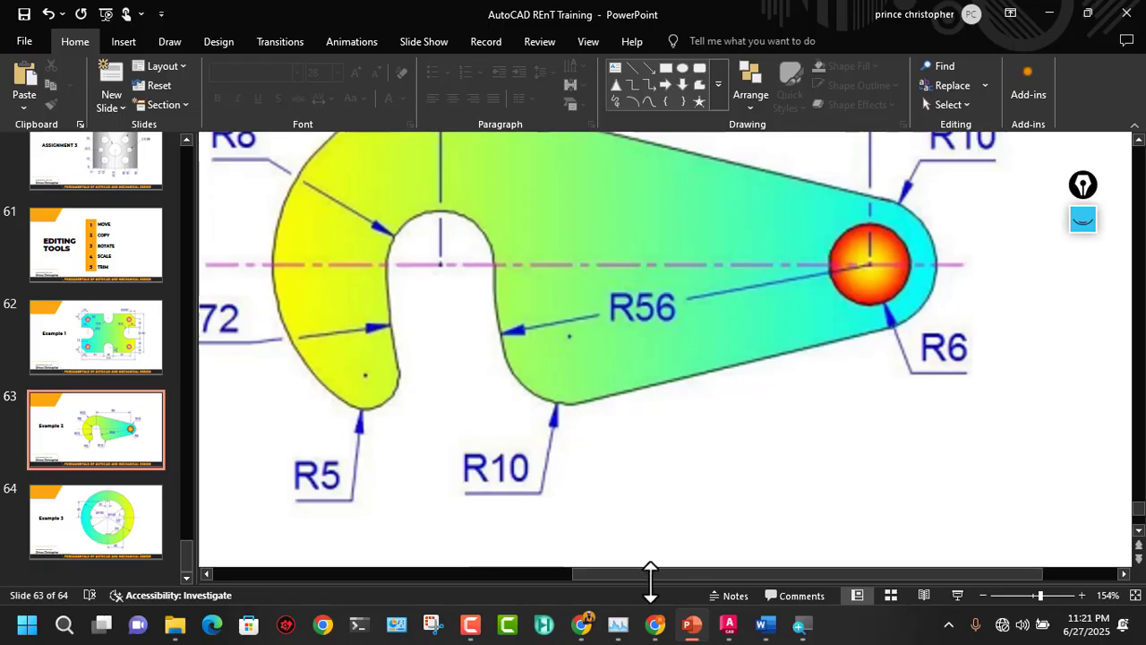
left_click_drag(639, 574, 577, 574)
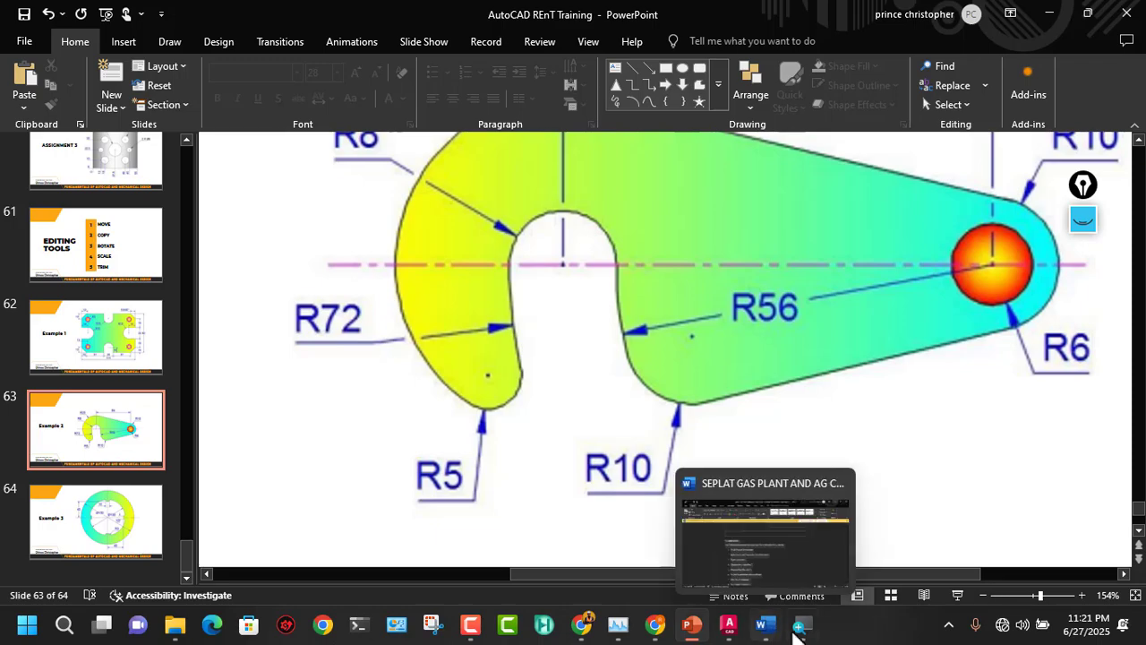
mouse_move(800, 629)
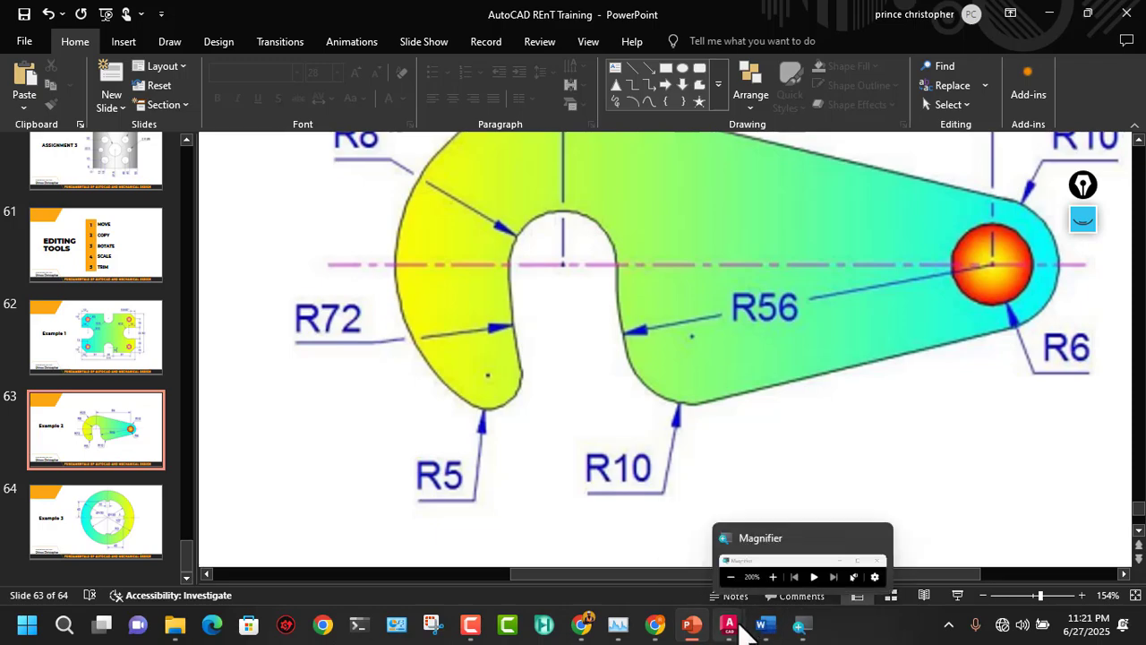
mouse_move(730, 625)
left_click(794, 536)
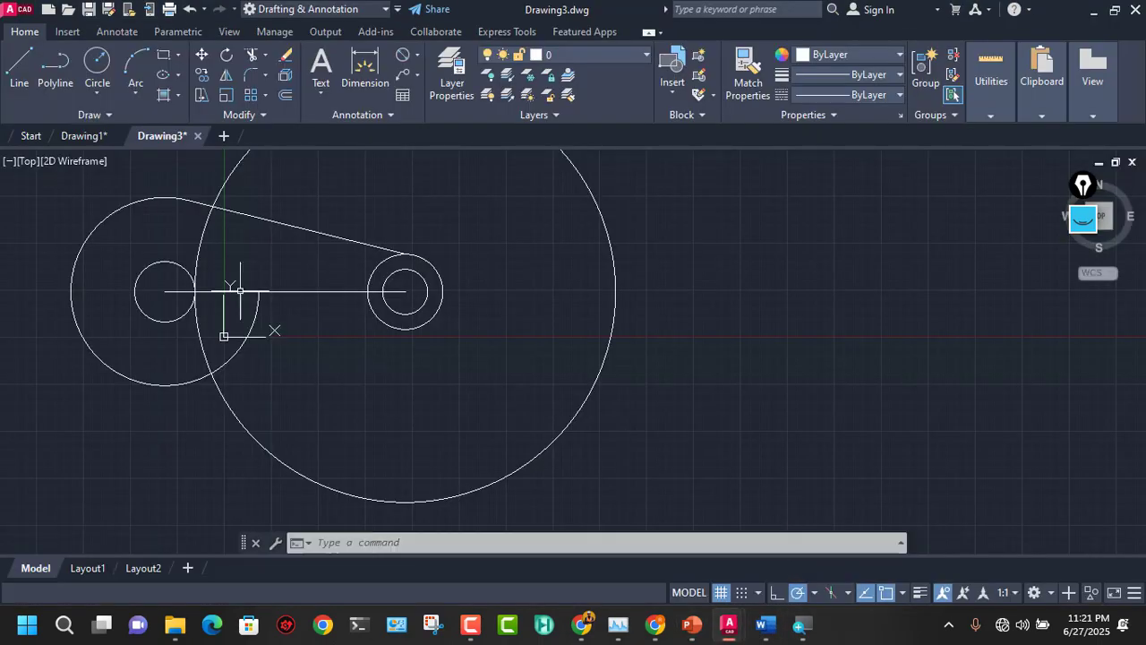
Step: Try a circle of radius 72 centred on the small left circle's centre, and undo it
middle_click_drag(206, 300, 522, 359)
scroll(521, 368, "up", 2)
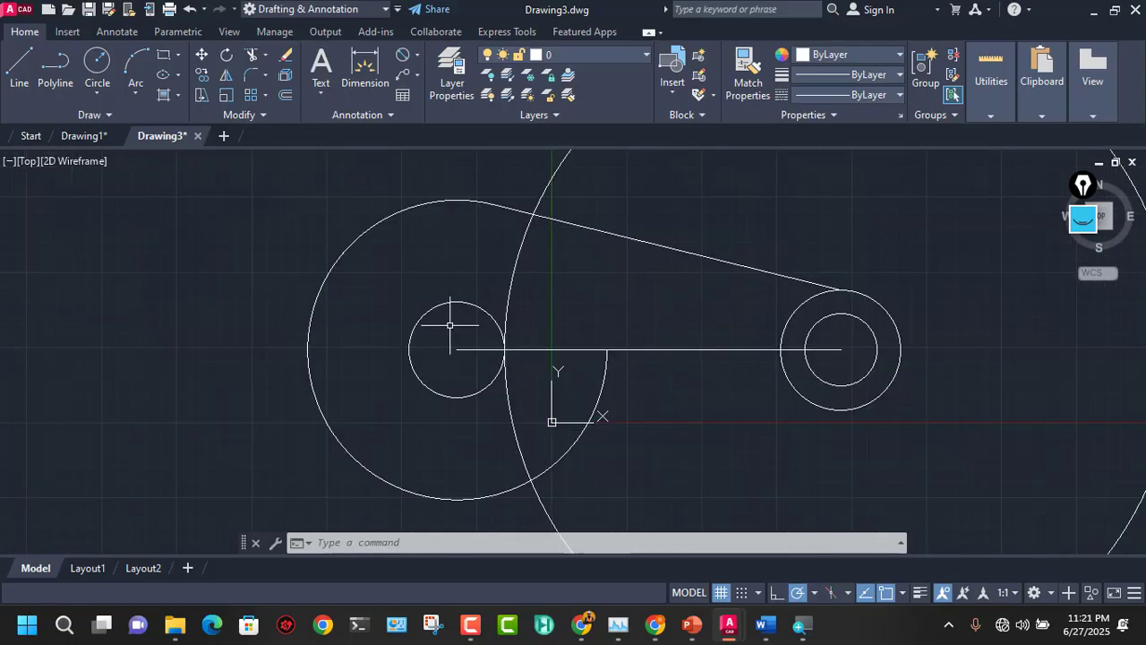
left_click(99, 56)
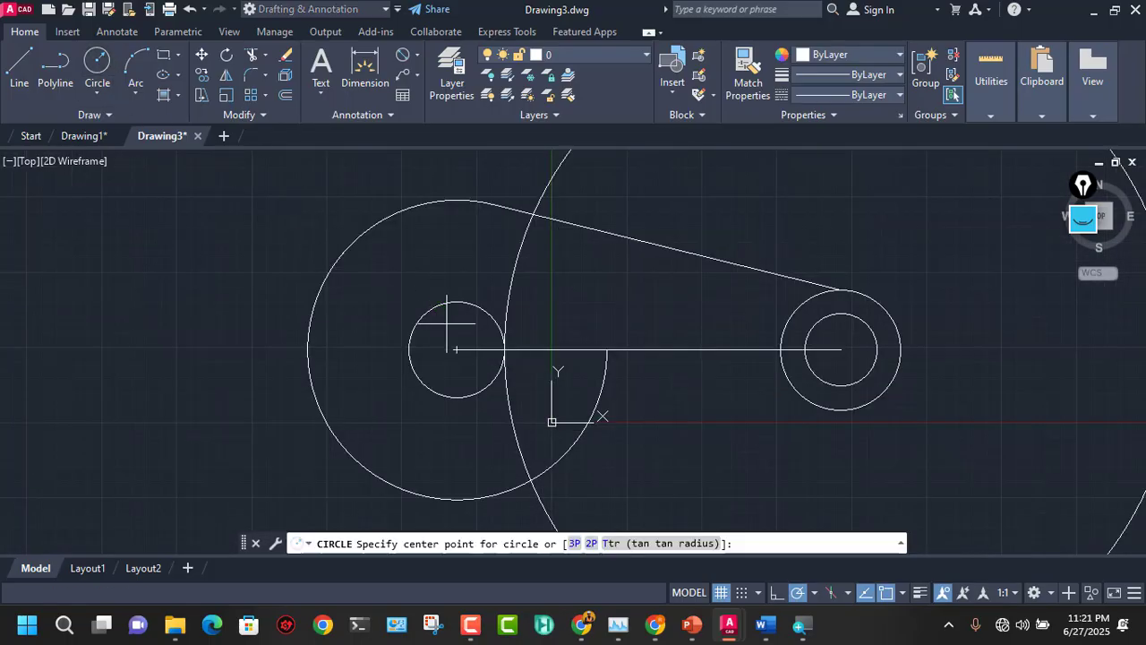
left_click(457, 350)
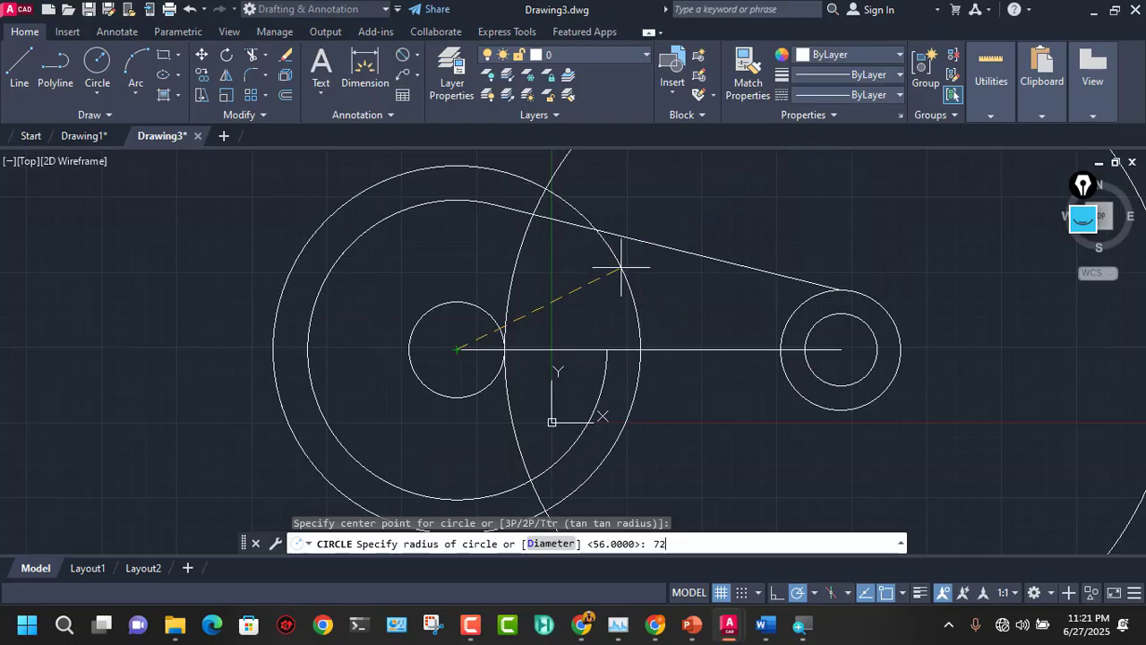
key("Return")
scroll(621, 258, "down", 4)
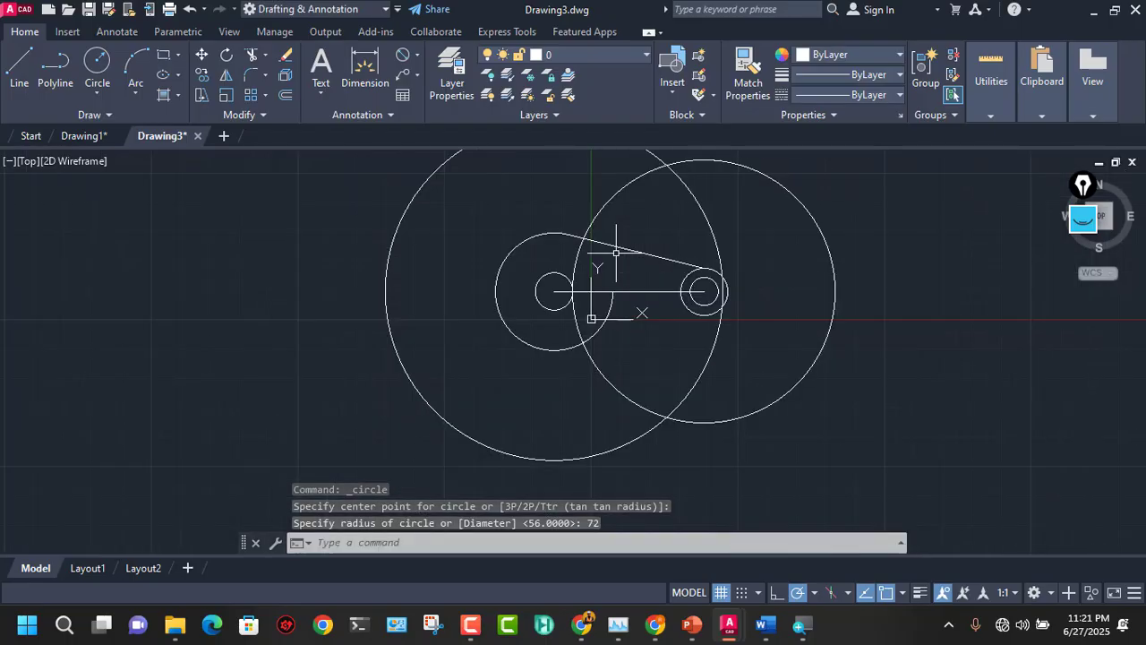
key("ctrl+z")
key("ctrl+z")
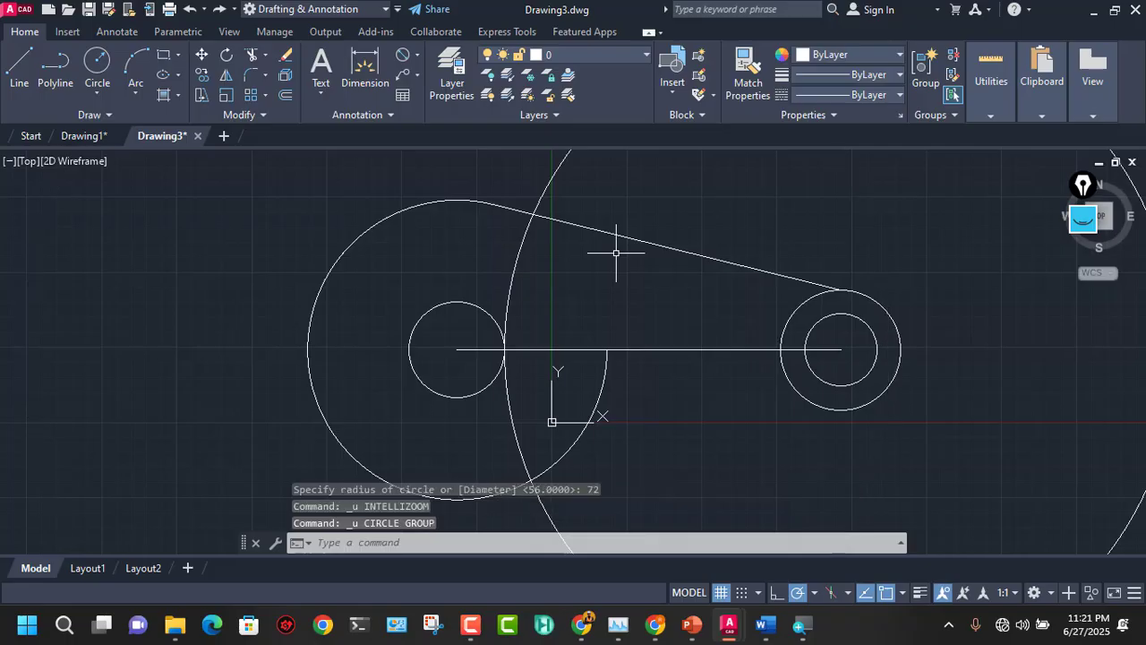
Step: Check the R72 arc on PowerPoint's Example 2 slide, and in Drawing3 draw a radius 72 circle centred on the right-hand concentric circles
mouse_move(704, 621)
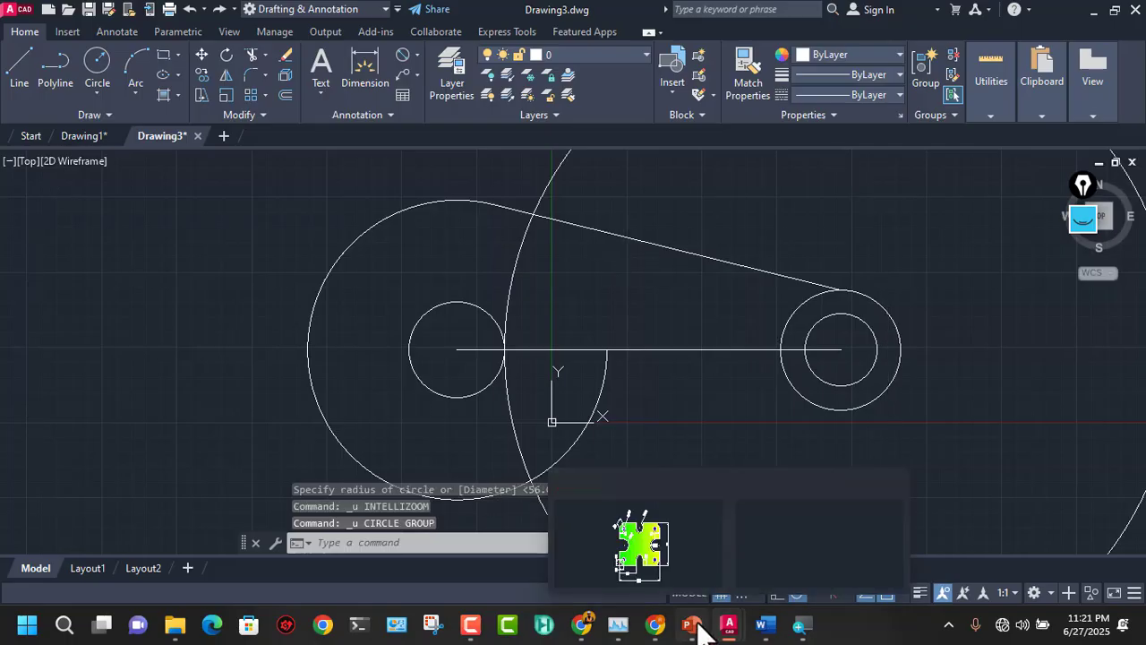
left_click(700, 561)
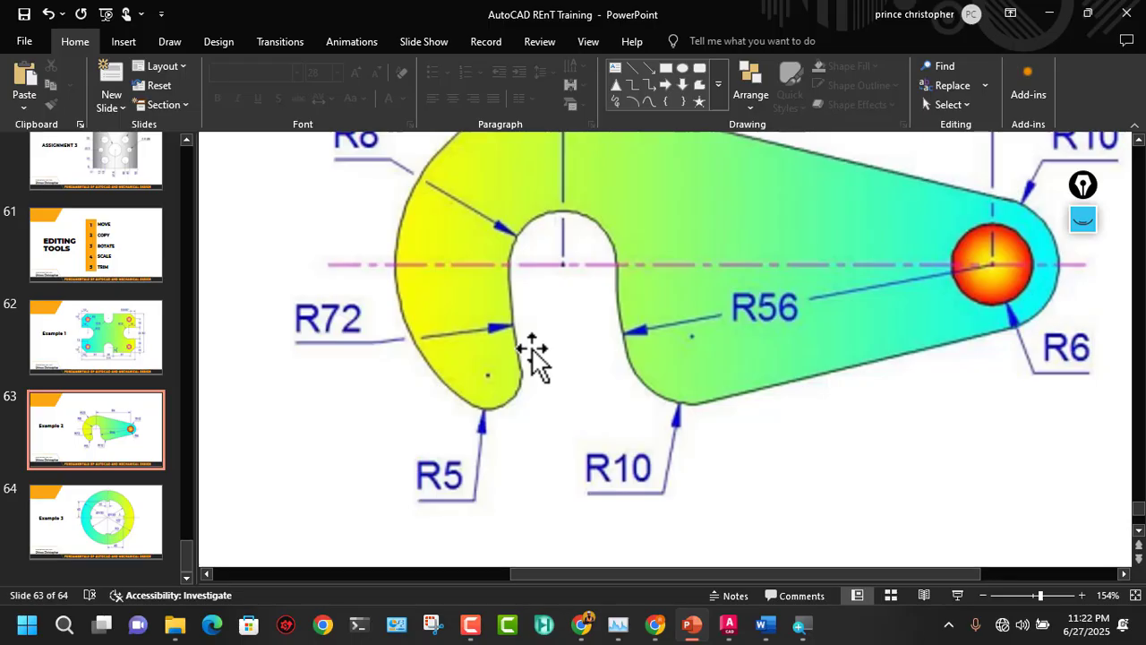
scroll(775, 318, "down", 1)
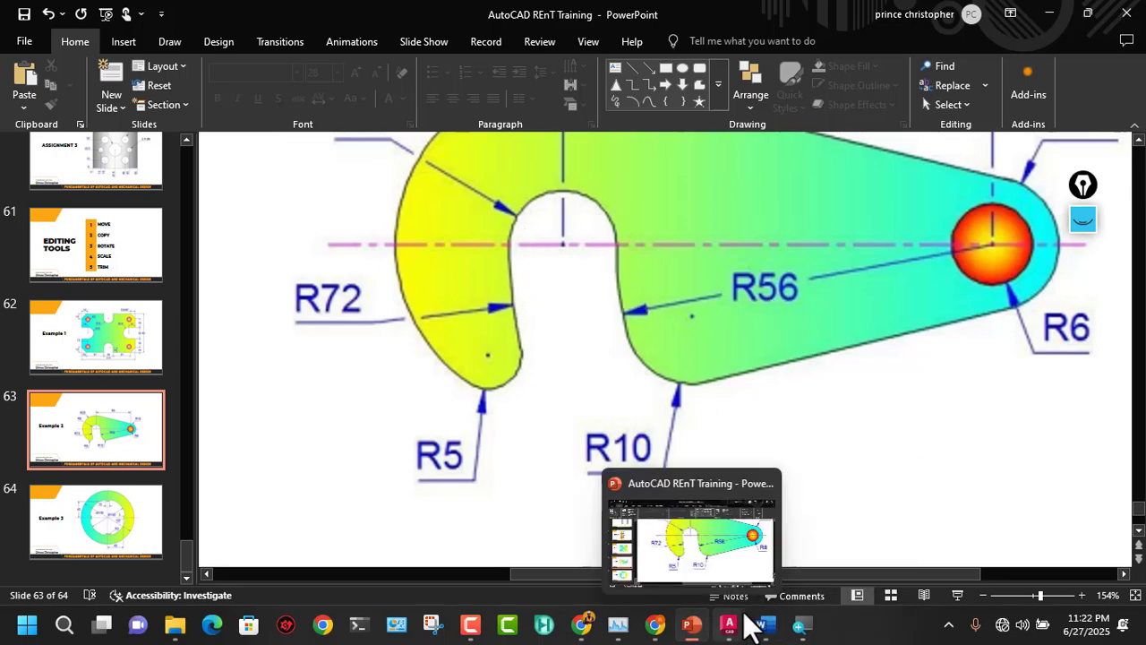
mouse_move(730, 626)
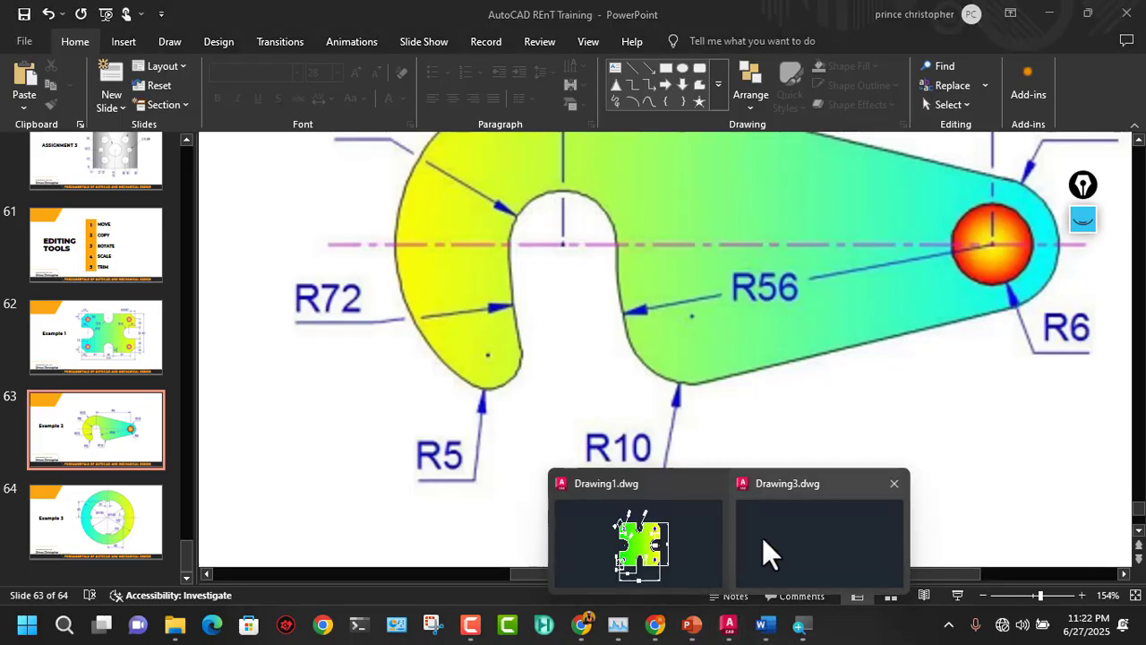
left_click(762, 537)
left_click(100, 64)
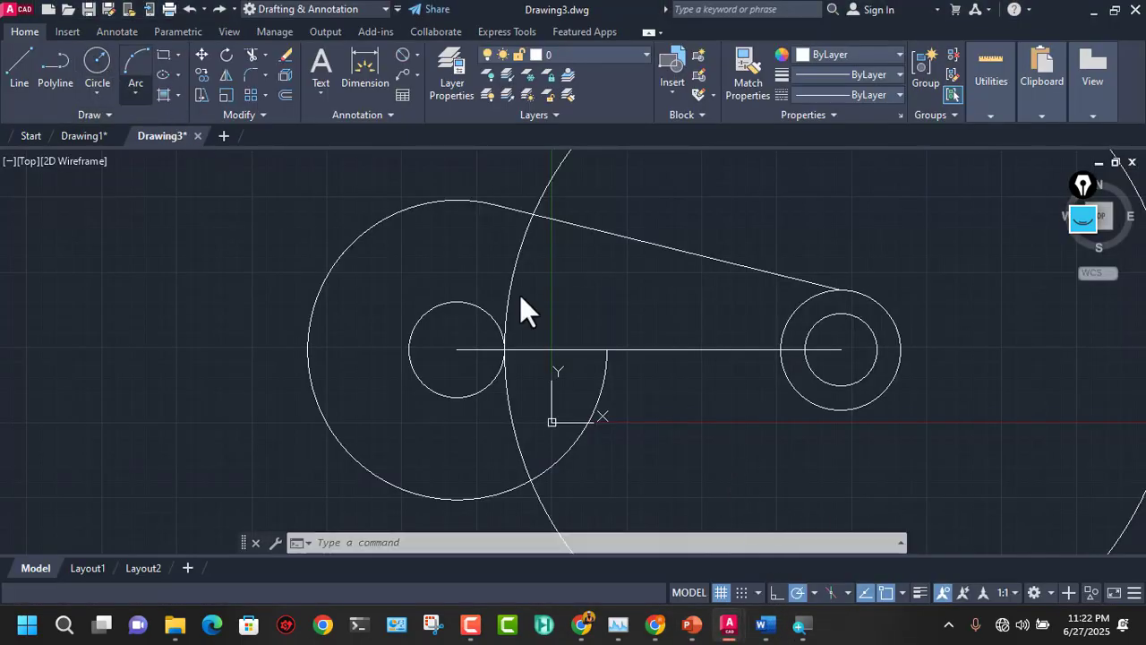
left_click(841, 349)
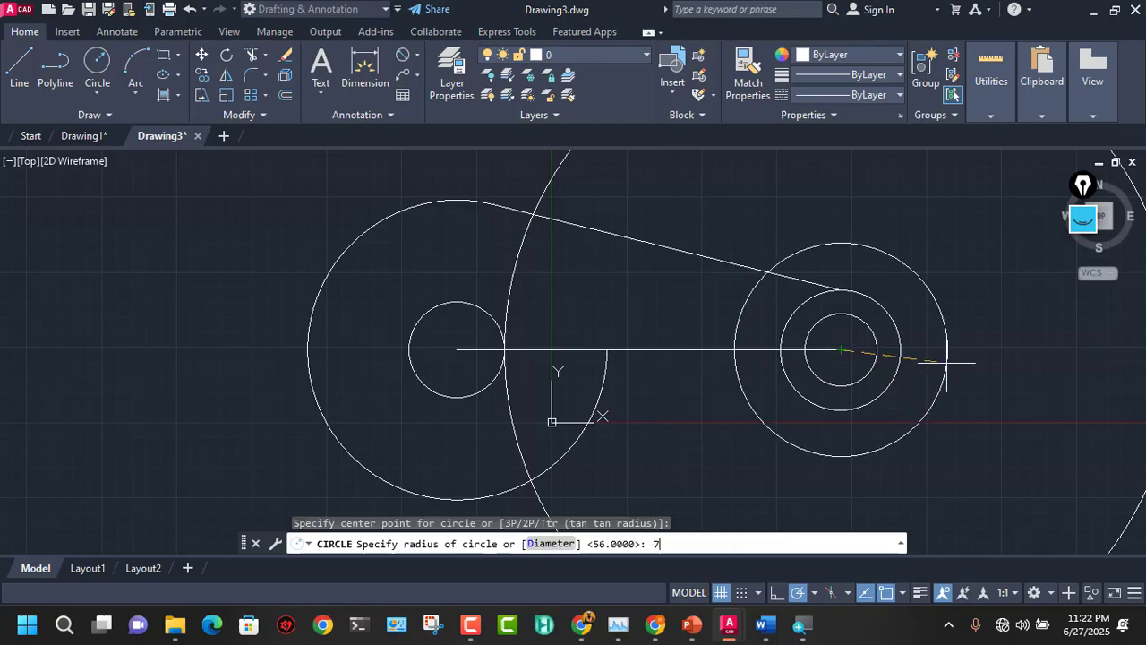
type("72")
key("Return")
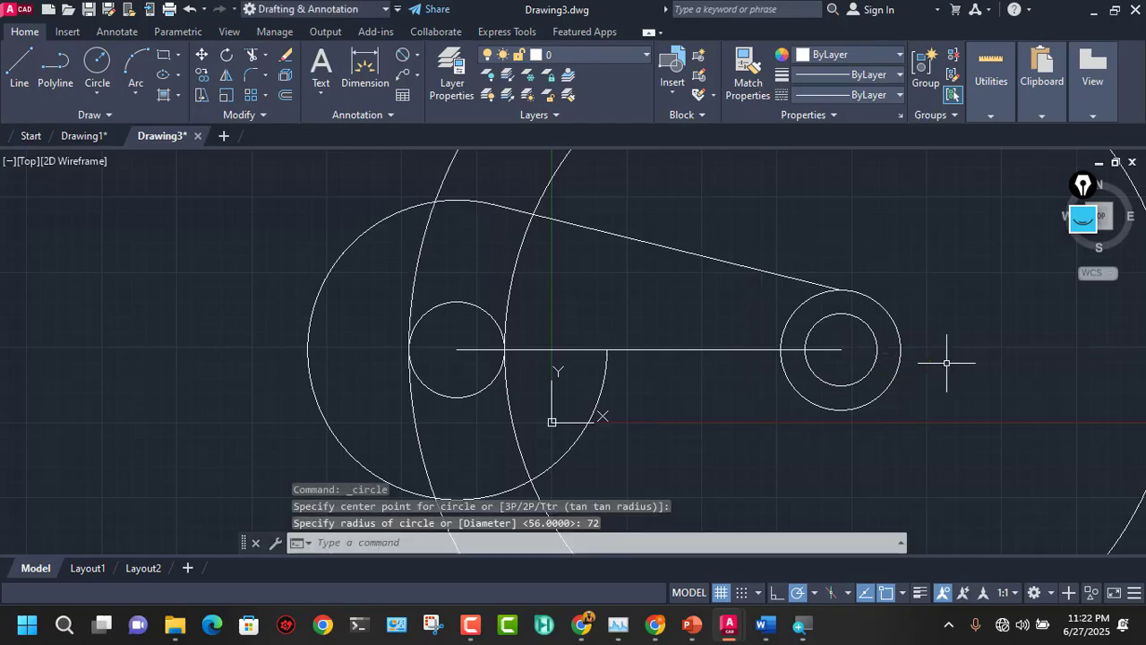
scroll(678, 373, "down", 2)
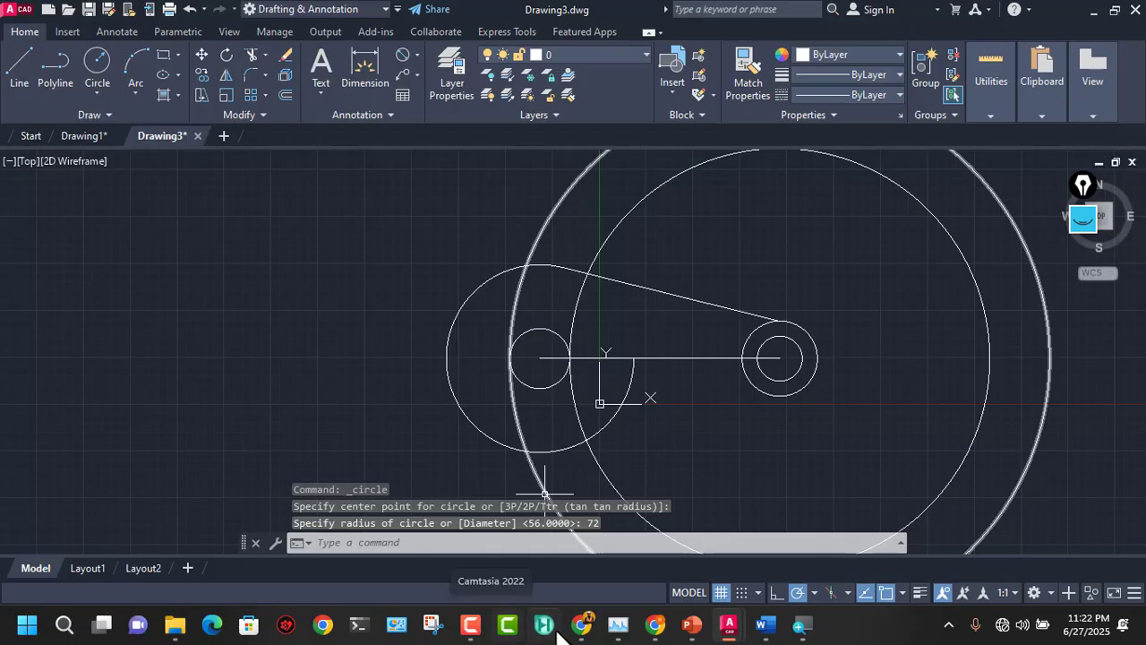
Step: Examine the hook's R72, R56 and R5 arcs on PowerPoint's Example 2 slide, and return to Drawing3 in AutoCAD
mouse_move(656, 634)
mouse_move(691, 625)
left_click(721, 563)
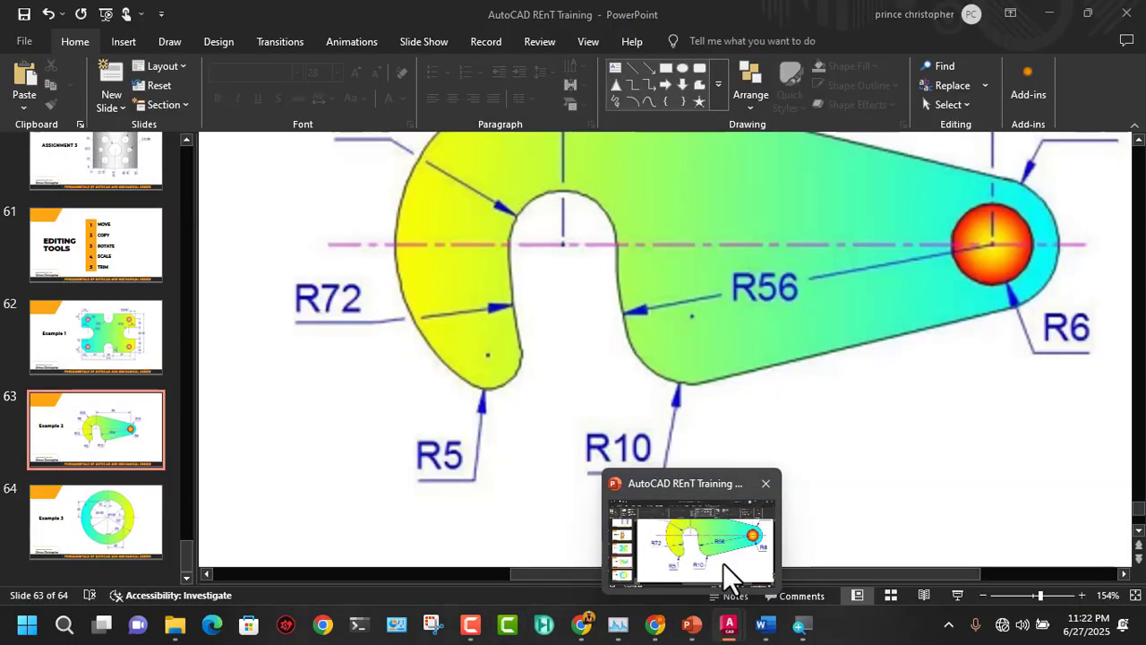
left_click(723, 563)
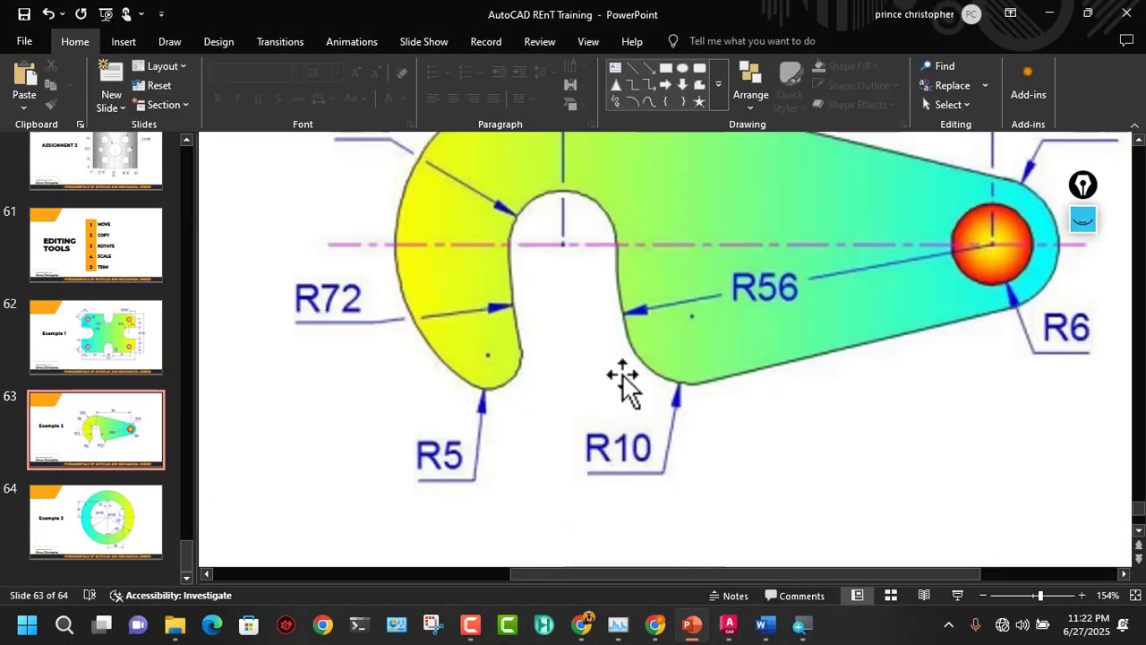
scroll(614, 363, "up", 1)
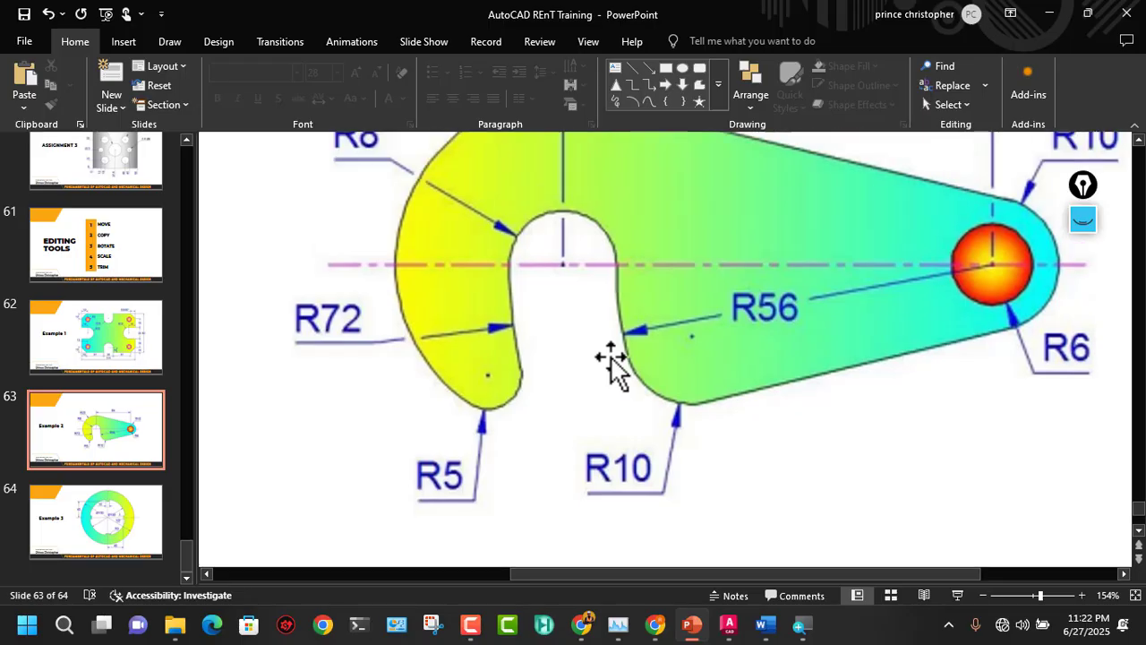
scroll(613, 362, "up", 2)
scroll(613, 363, "up", 1)
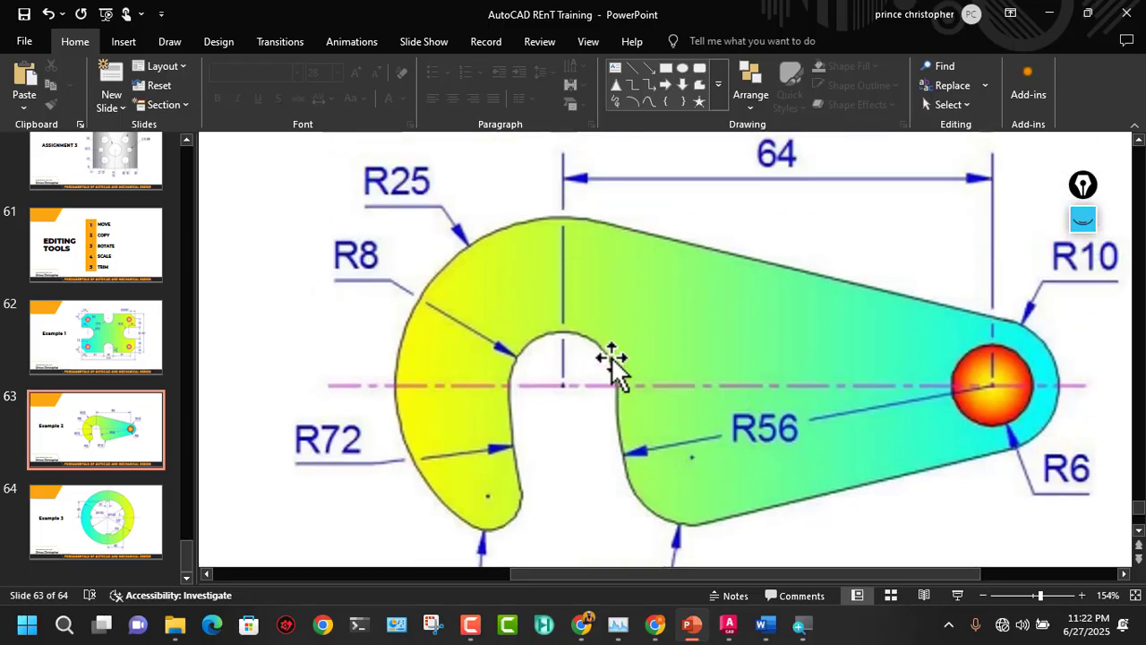
scroll(613, 362, "down", 1)
mouse_move(725, 625)
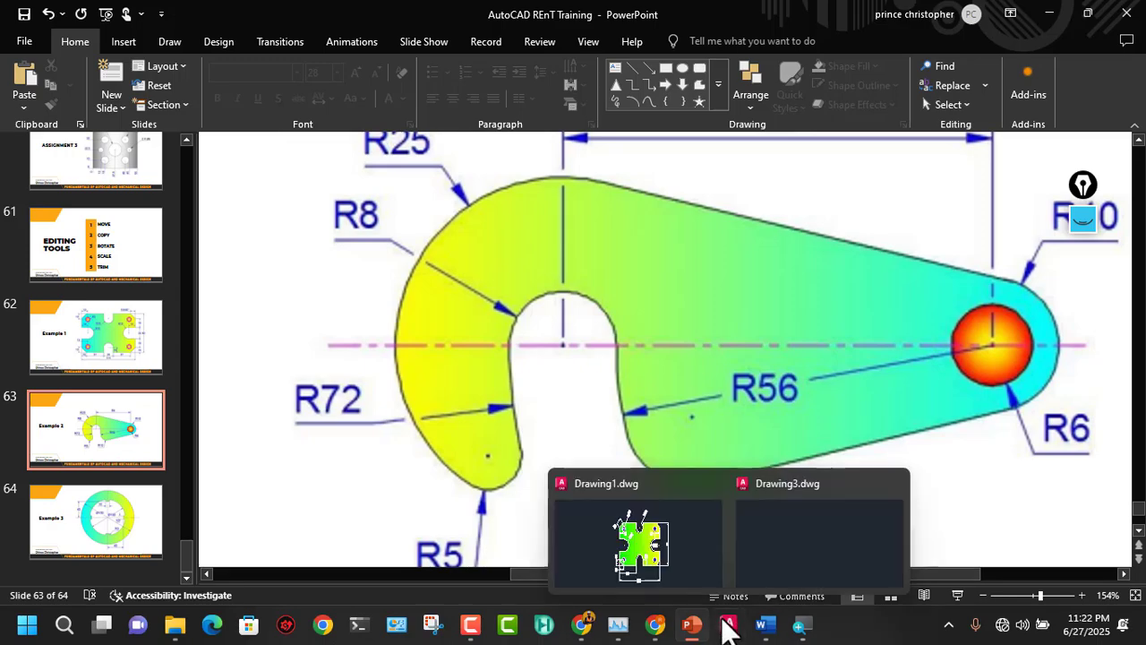
left_click(805, 548)
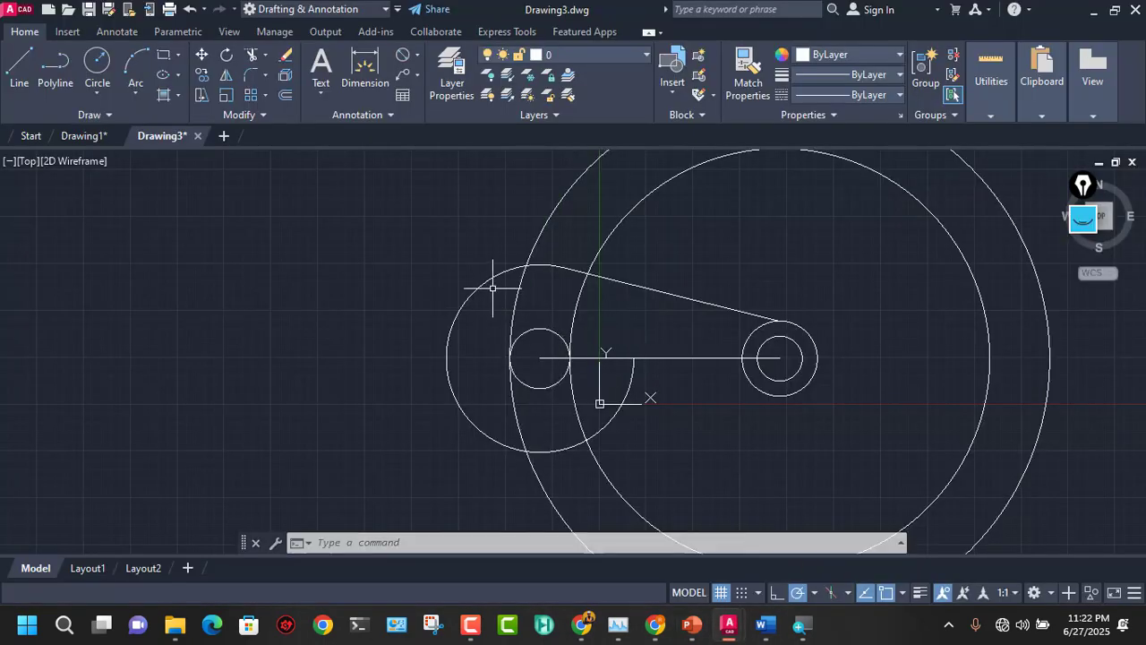
Step: Highlight the R25 arc and the R72 and R56 circles, compare them with PowerPoint's Example 2 slide, and clear the selection in Drawing3
mouse_move(729, 625)
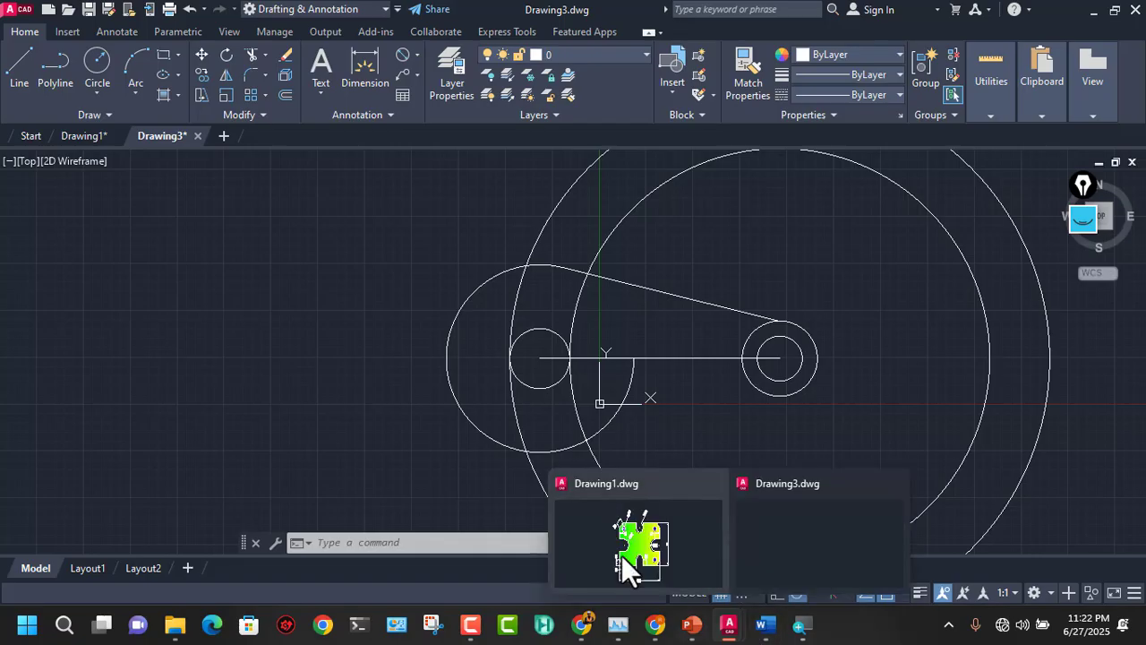
left_click(472, 293)
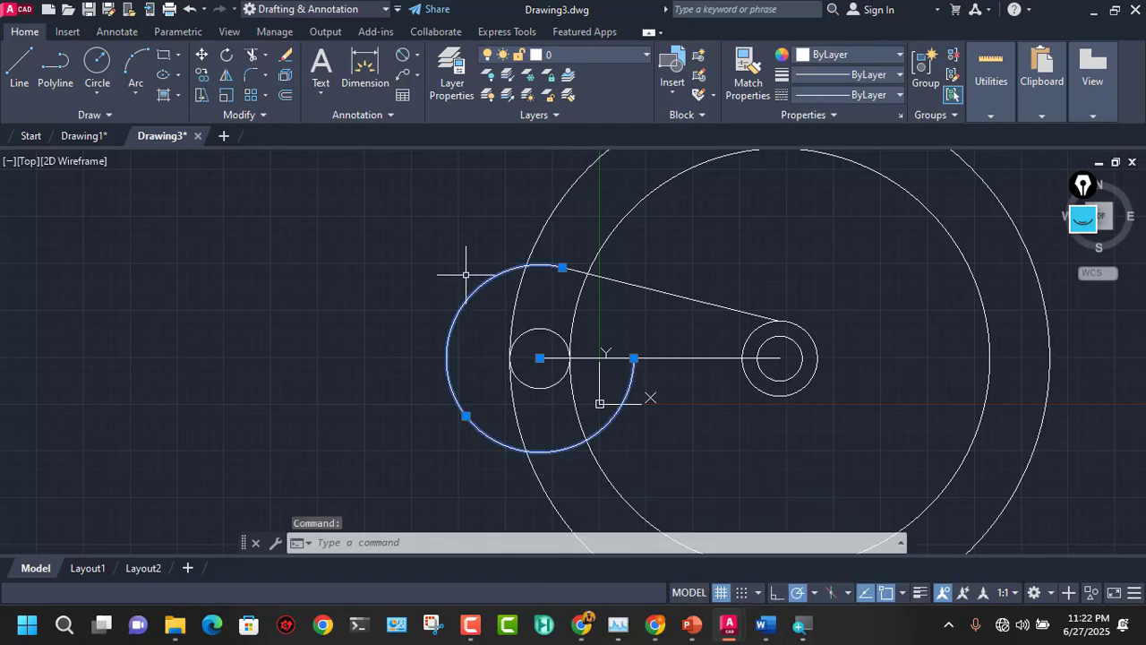
left_click(520, 299)
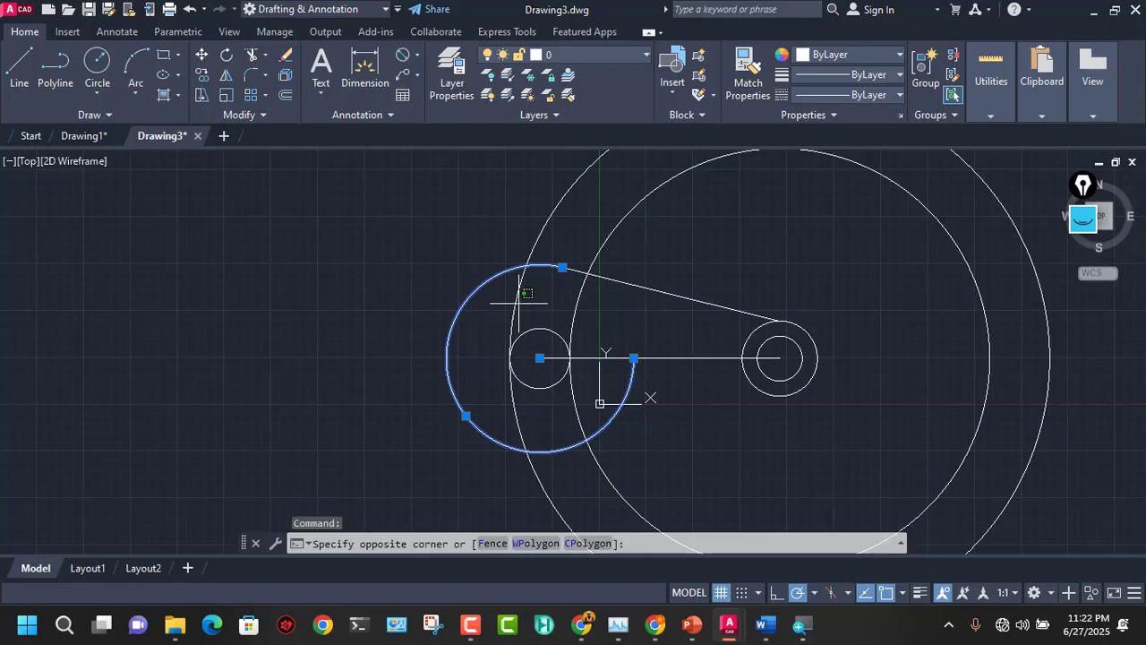
left_click(515, 297)
left_click(576, 318)
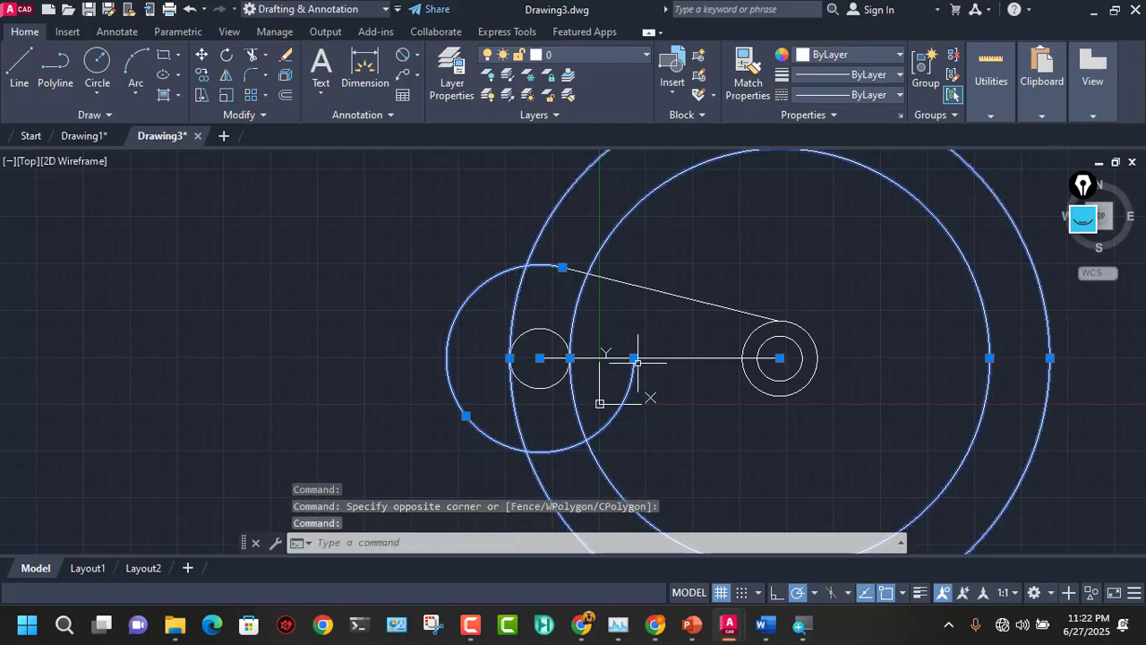
mouse_move(742, 632)
mouse_move(692, 625)
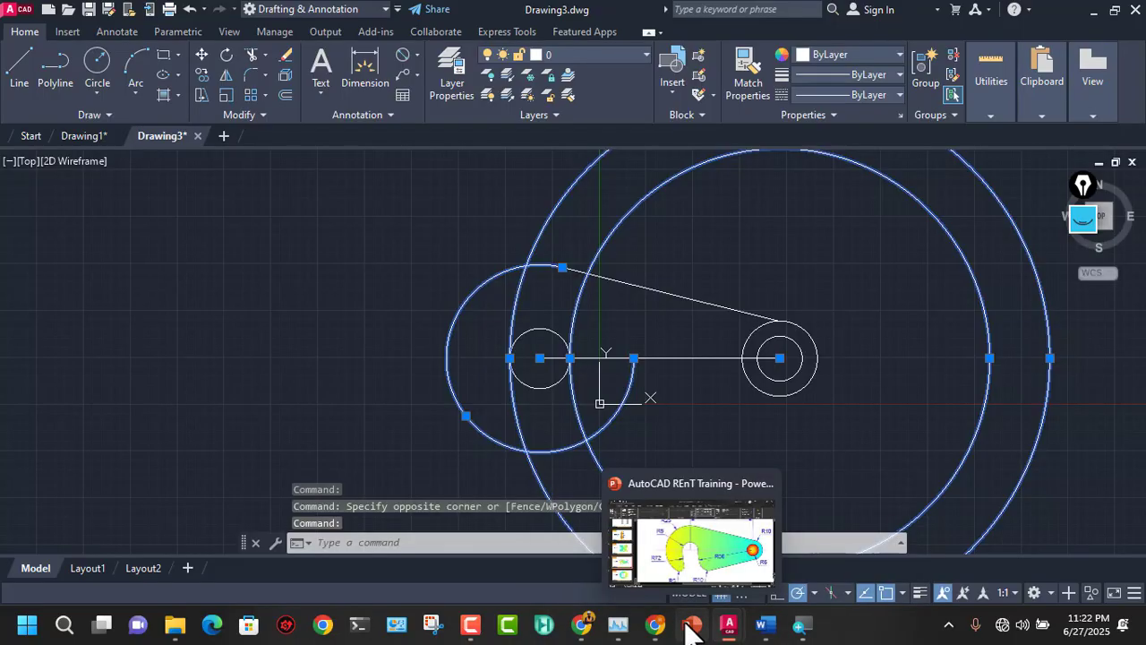
left_click(685, 571)
scroll(491, 323, "up", 1)
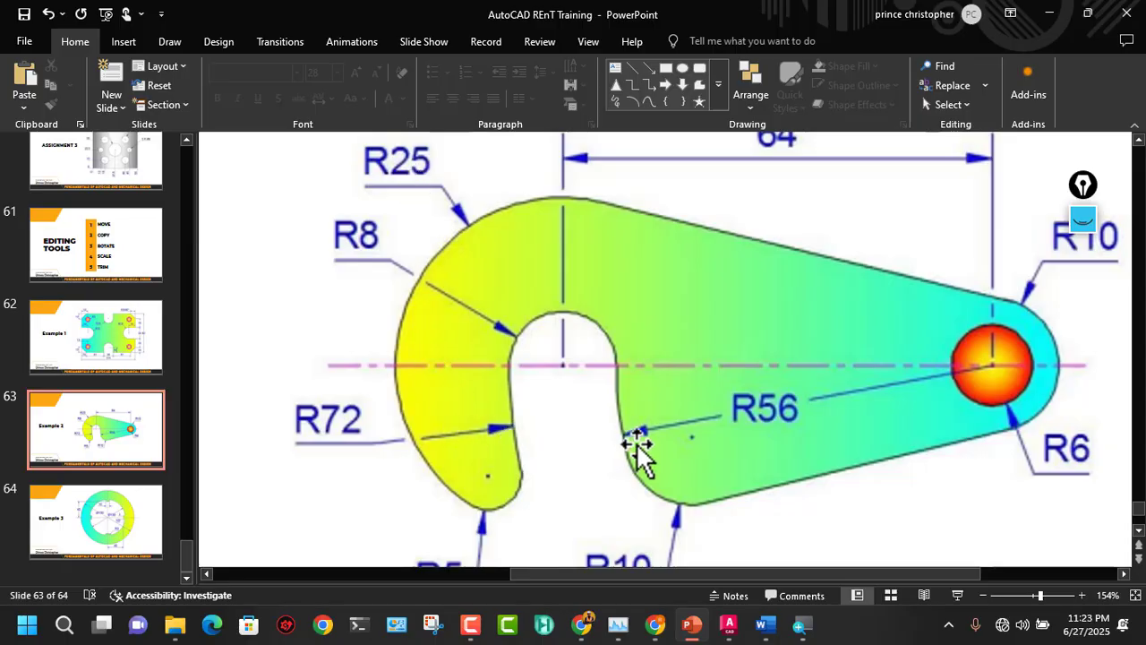
scroll(655, 533, "down", 2)
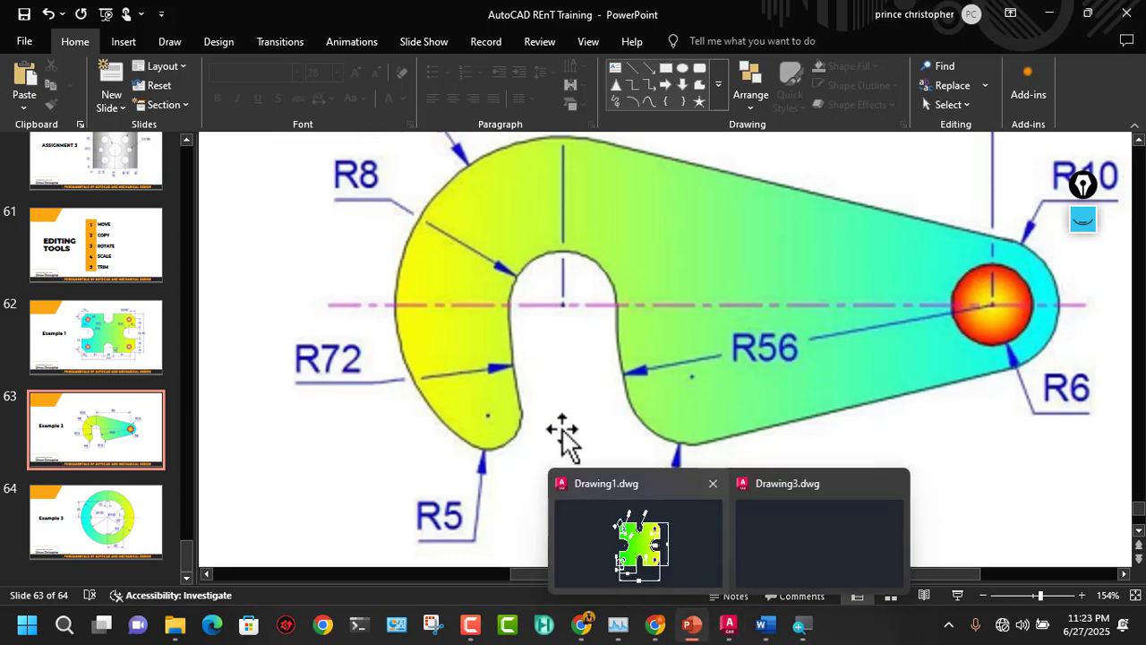
left_click(768, 548)
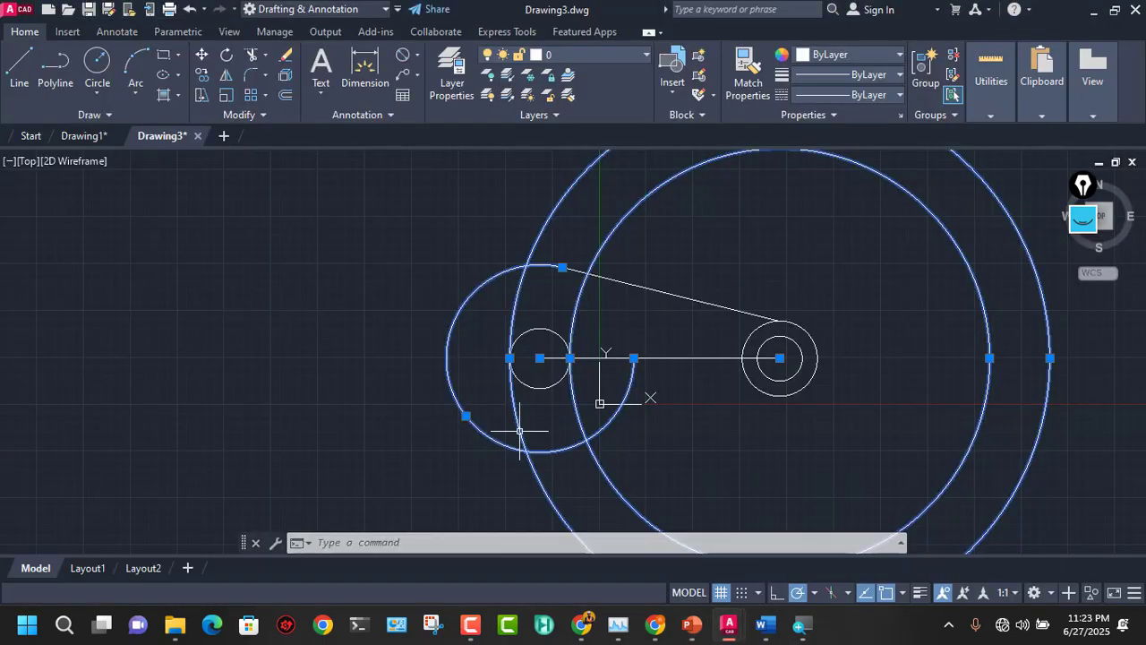
key("Escape")
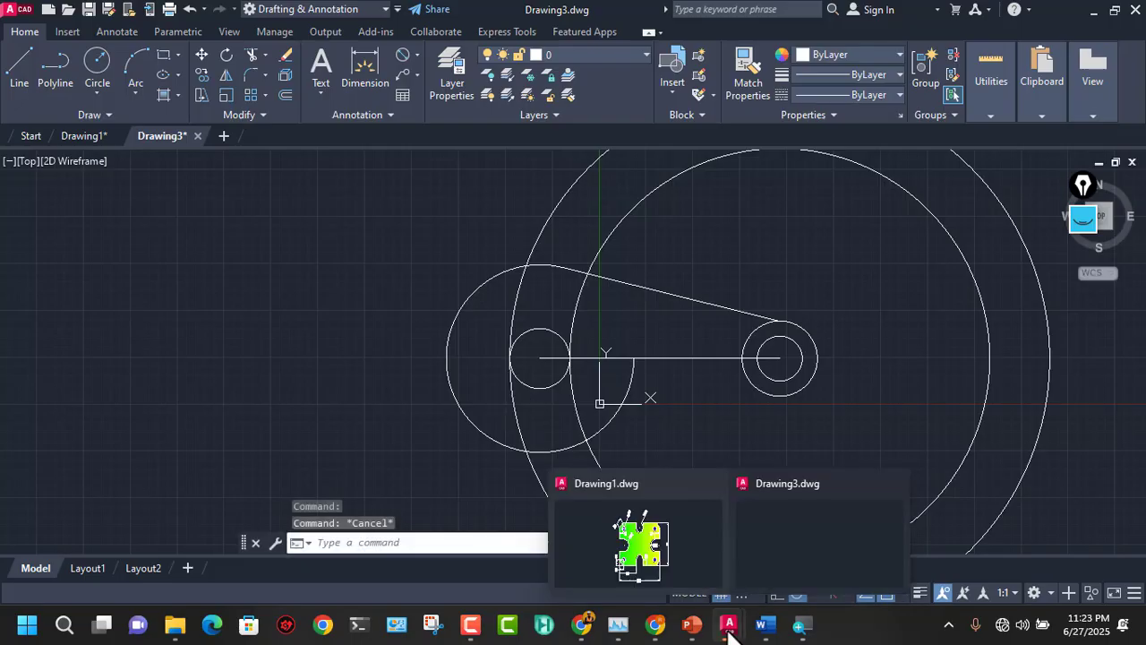
Step: Check the R5 tip on PowerPoint's slide, and in Drawing3 draw a Ttr circle of radius 5 tangent to the lower-left R25 arc and R72 circle
mouse_move(693, 624)
left_click(696, 556)
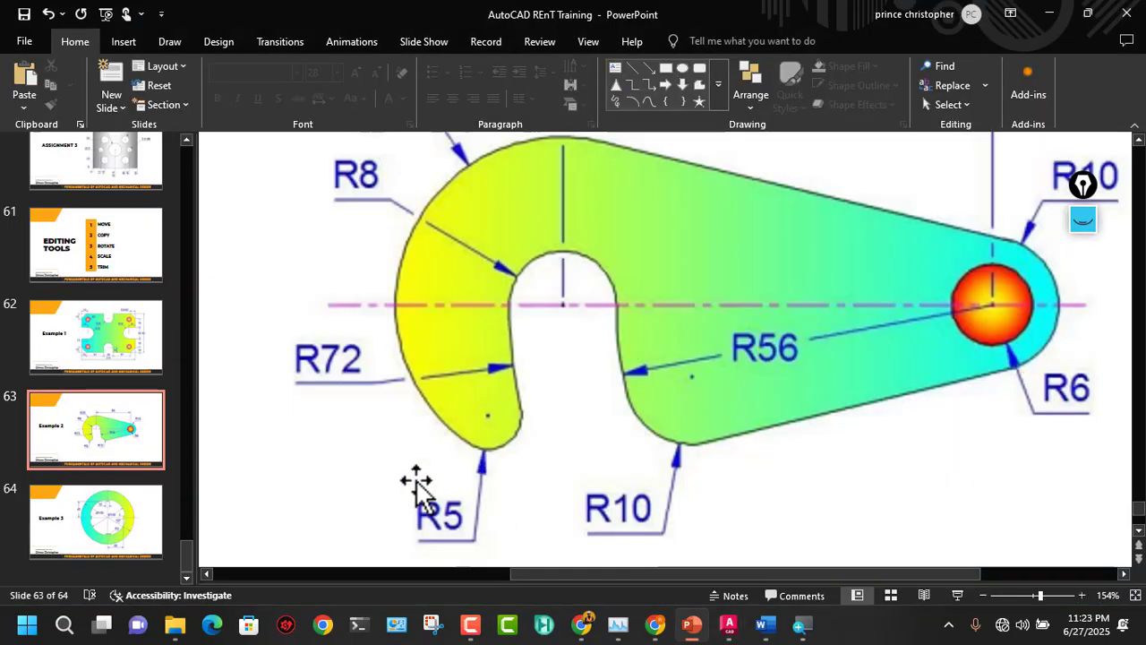
mouse_move(727, 627)
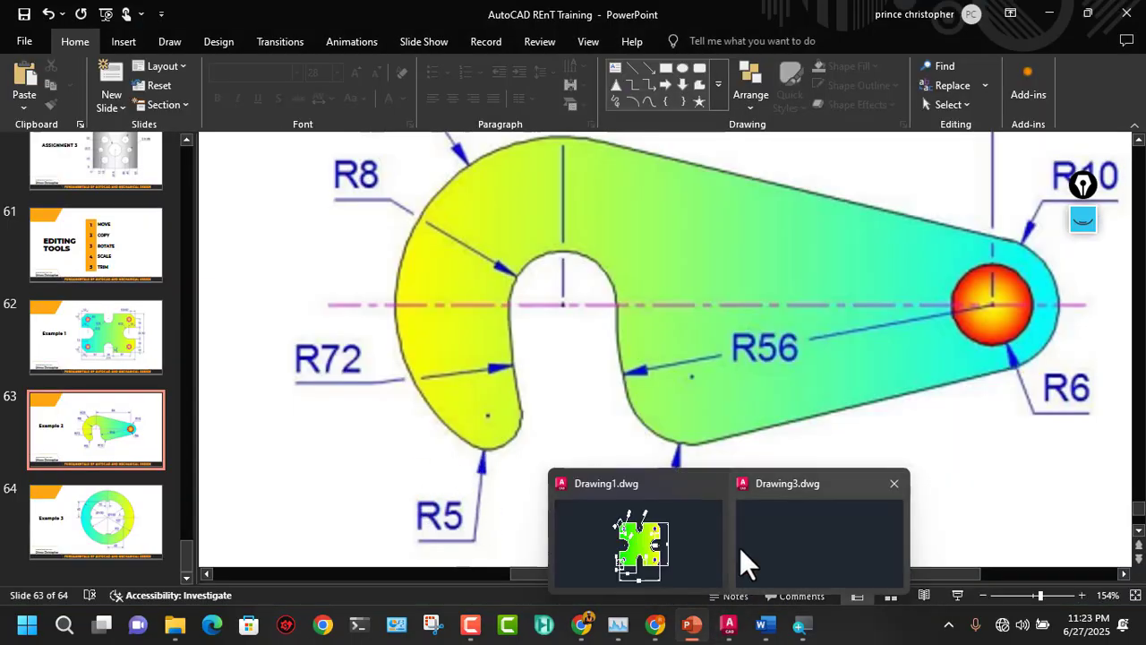
left_click(743, 545)
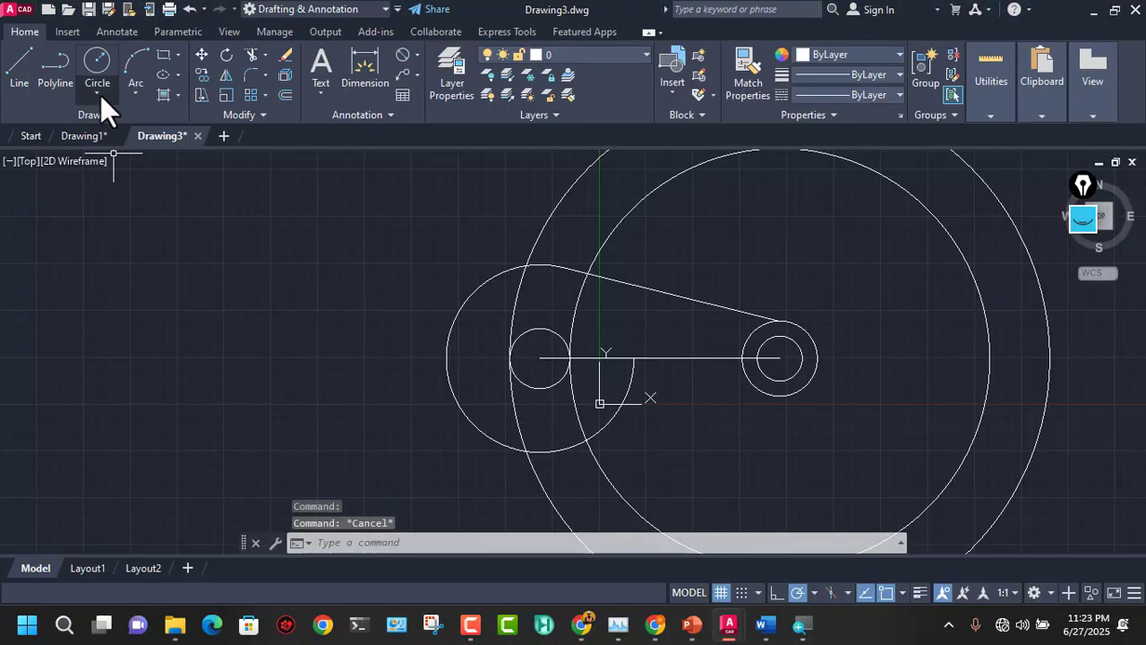
left_click(93, 65)
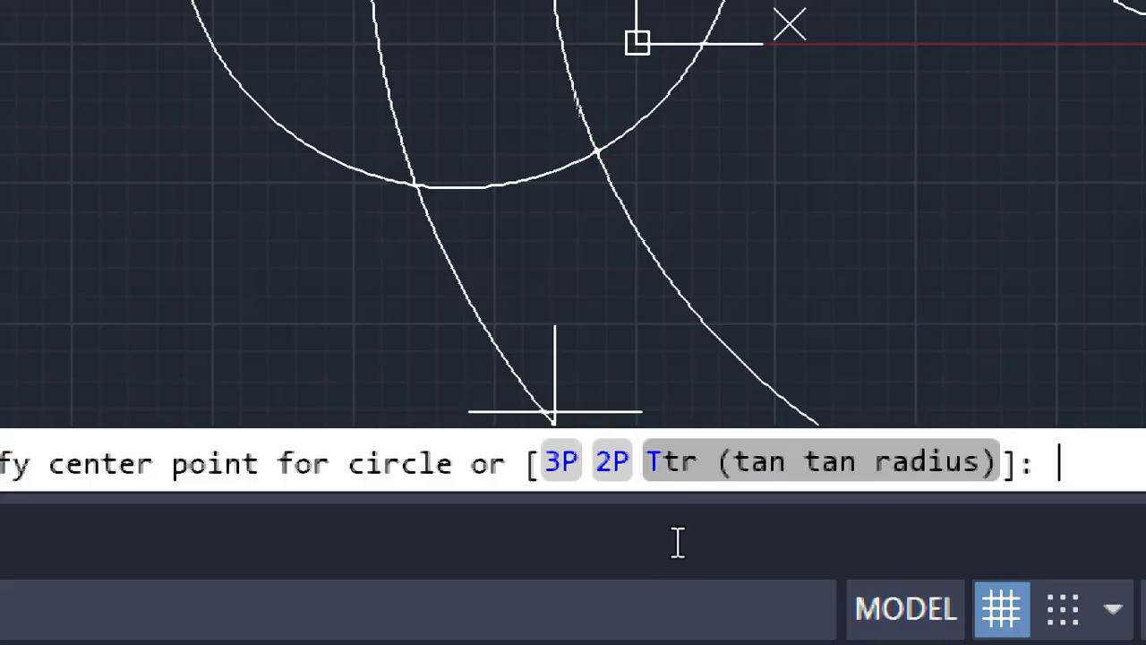
type("T")
key("Return")
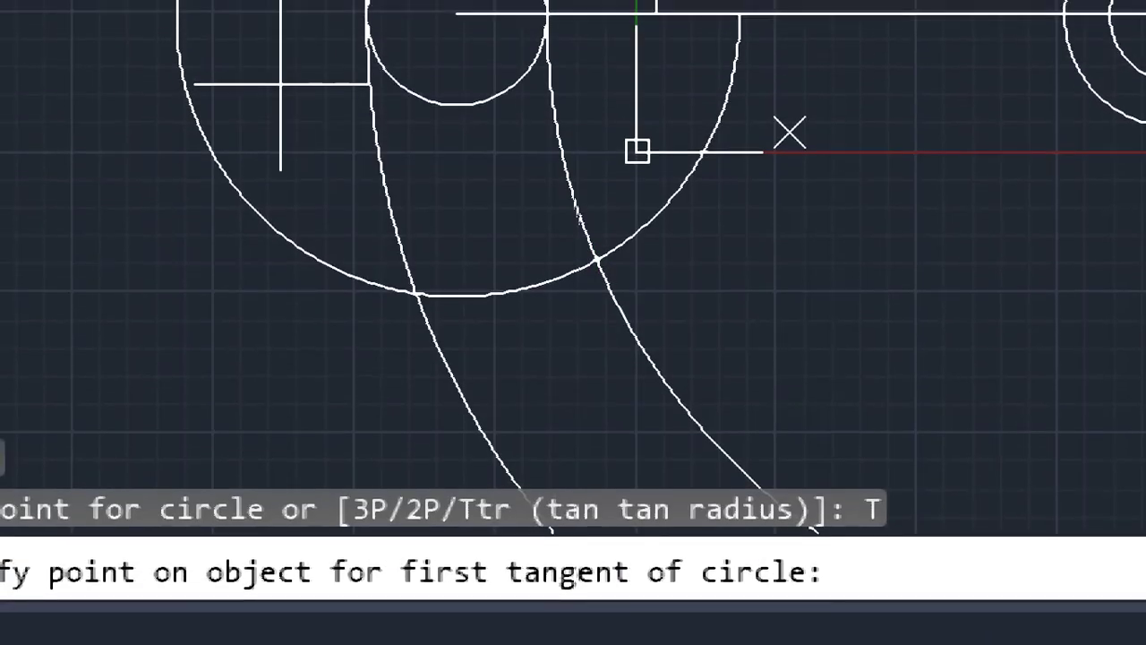
left_click(302, 249)
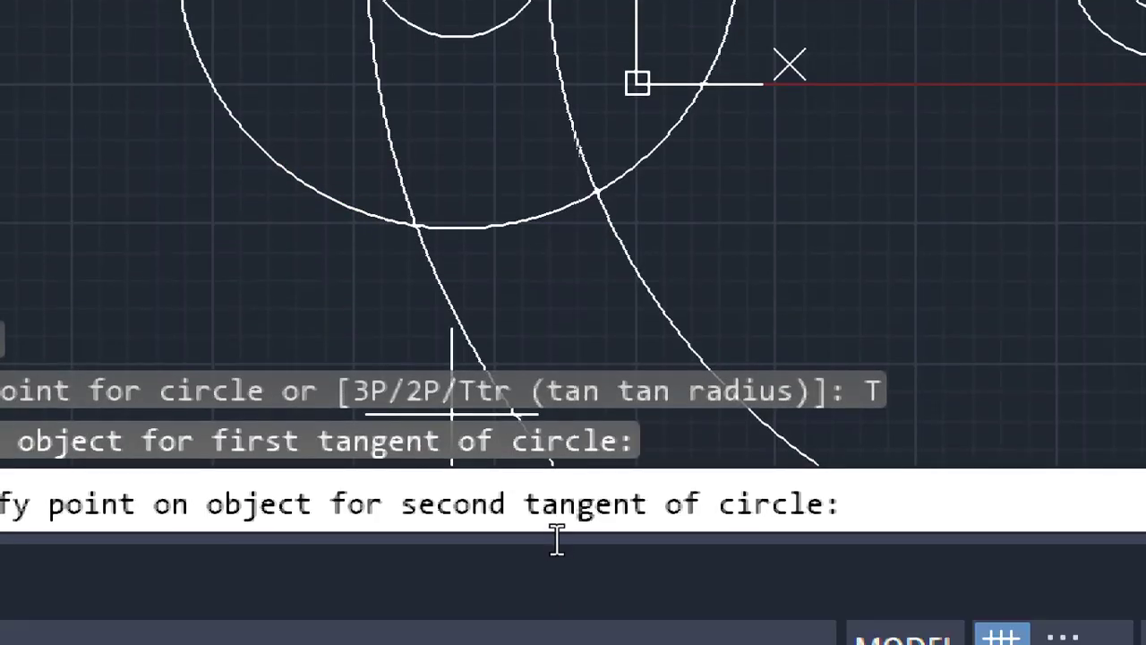
left_click(392, 141)
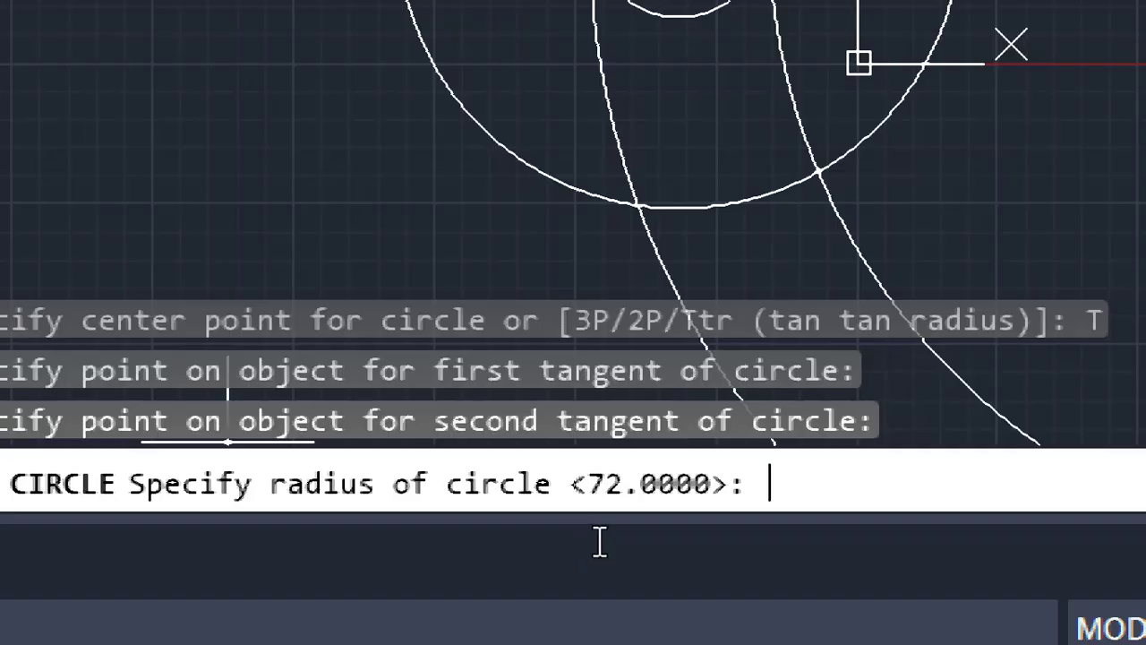
type("5")
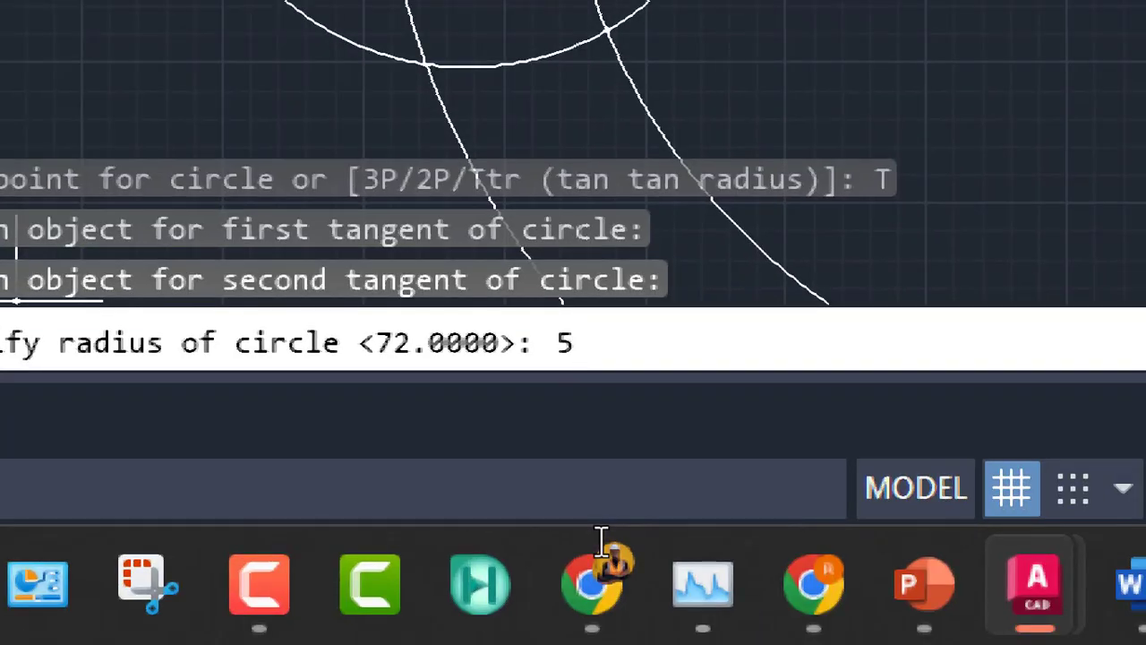
key("Return")
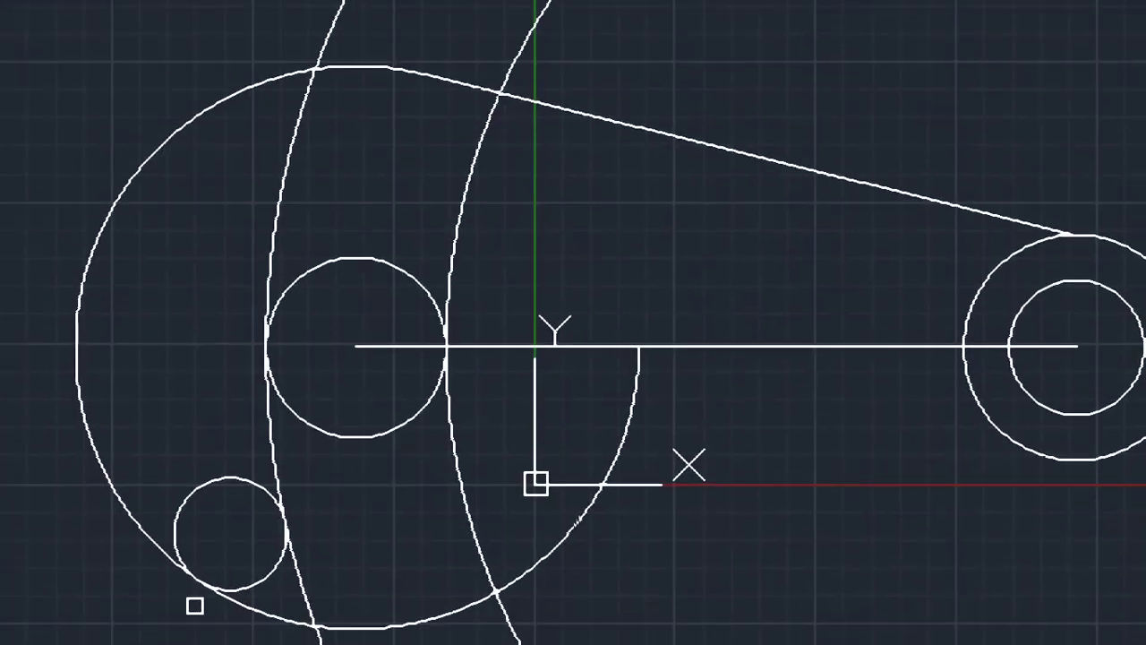
Step: Trim the R5 circle's inner arc, the adjoining R25 arc beyond the tip, and the R72 circle below the tip and above the centreline
left_click(243, 459)
left_click(306, 560)
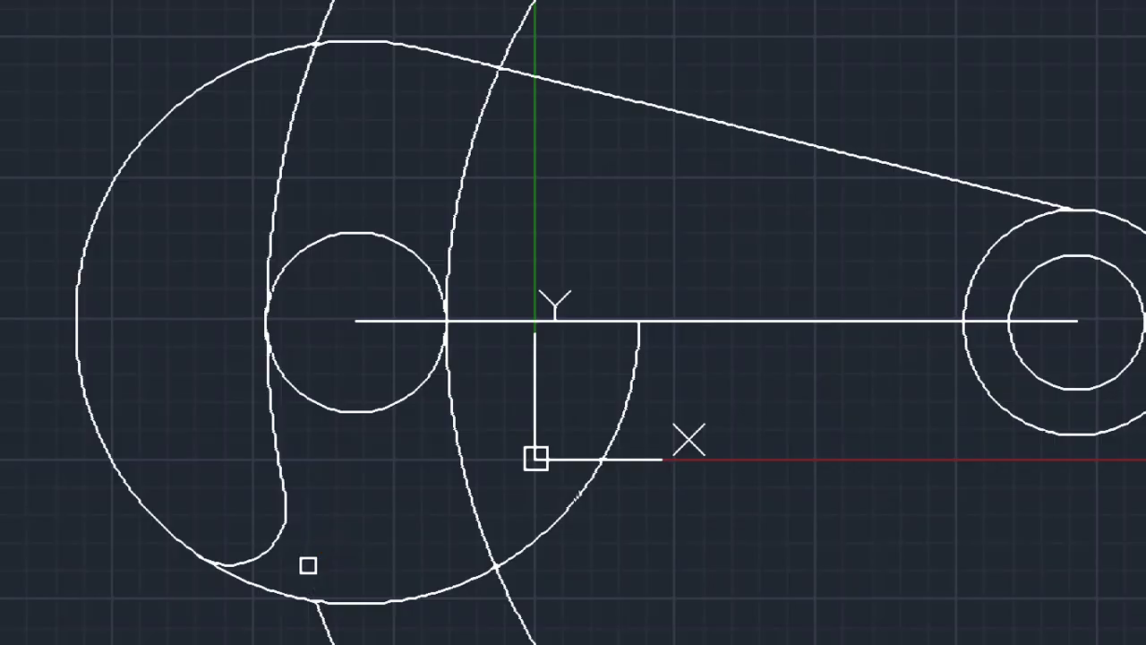
left_click(285, 586)
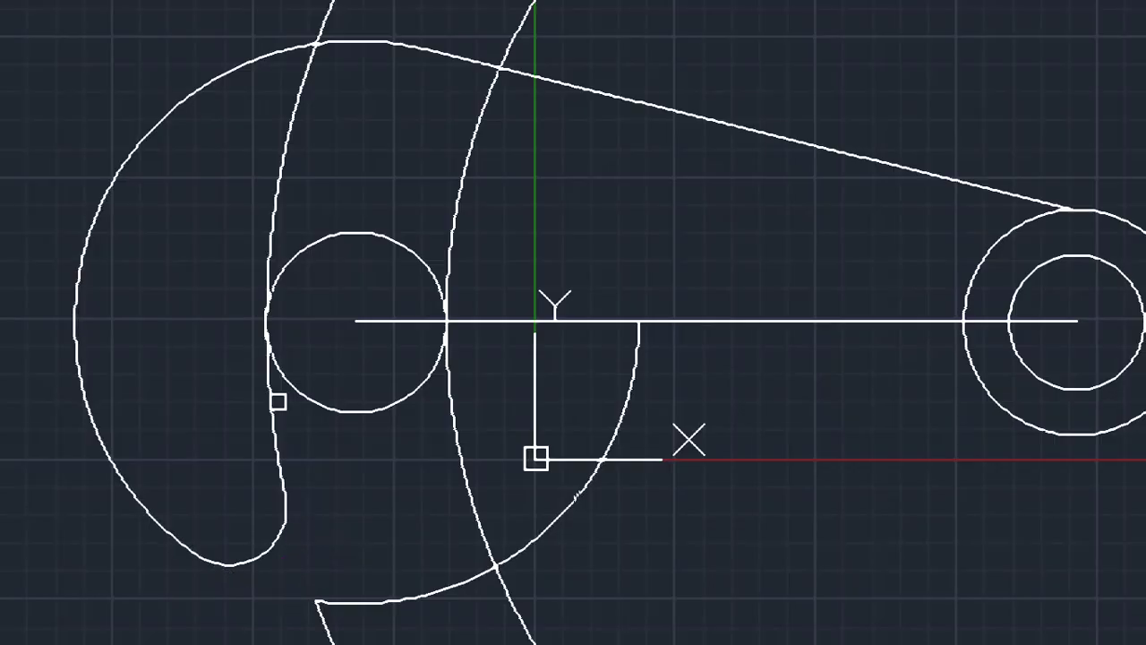
left_click(273, 223)
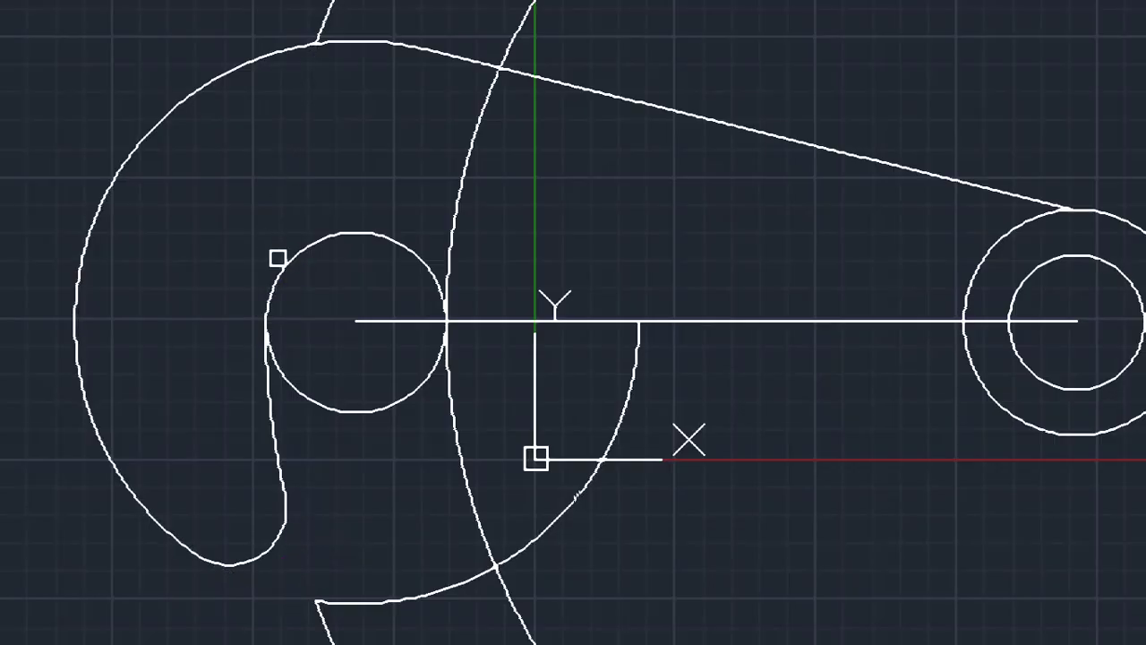
Step: Trim away the lower half of the R8 circle below the centreline and end the Trim command
left_click(307, 383)
scroll(409, 369, "down", 4)
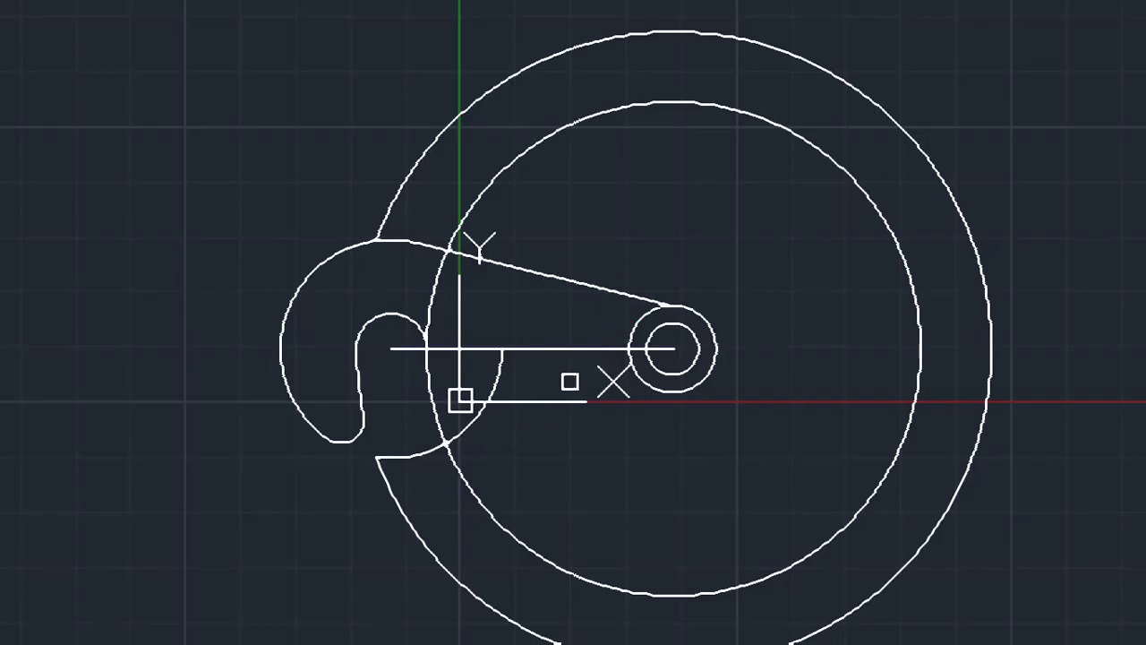
key("Escape")
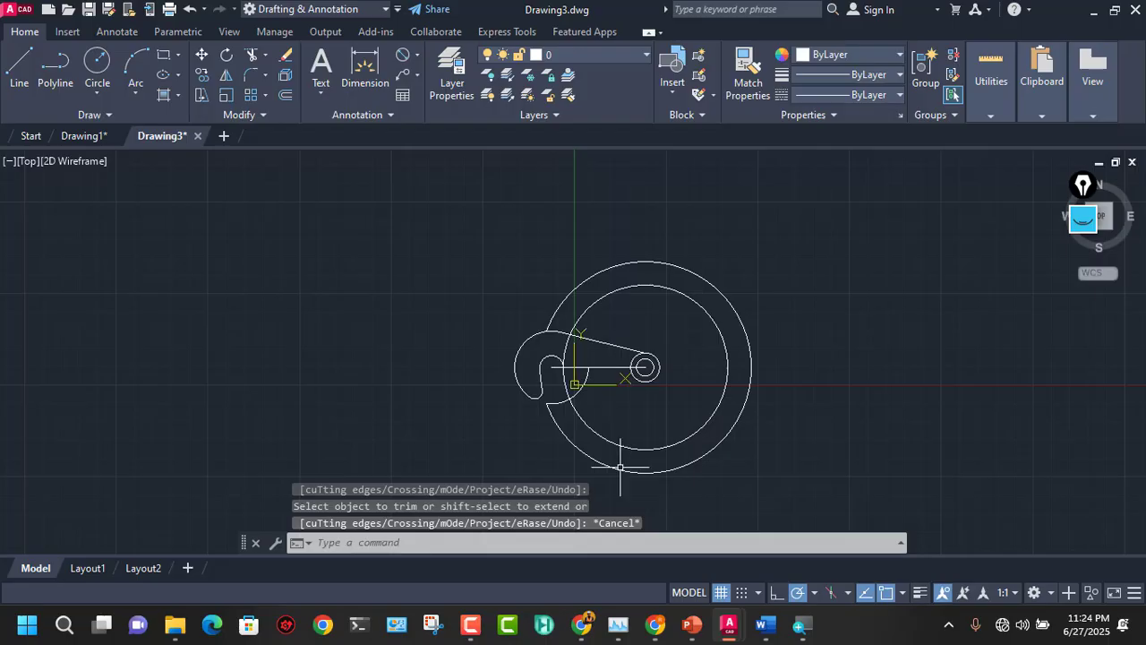
Step: Check the hook profile on PowerPoint's Example 2 slide, and in AutoCAD's Drawing3 erase the leftover outer R72 arc
mouse_move(679, 640)
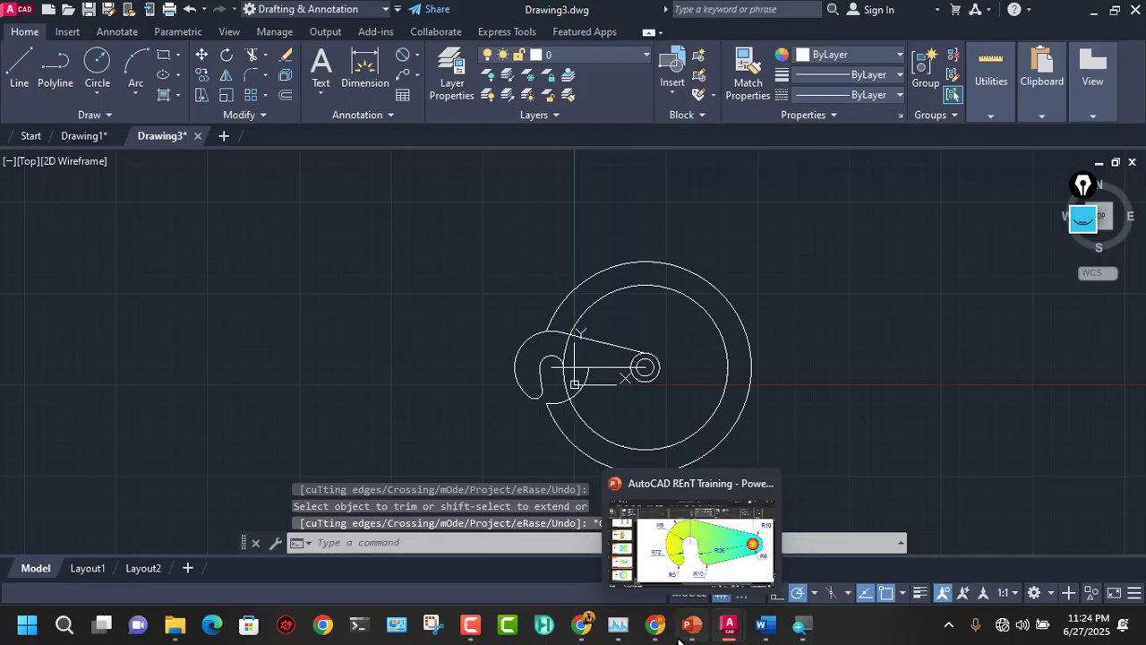
left_click(687, 577)
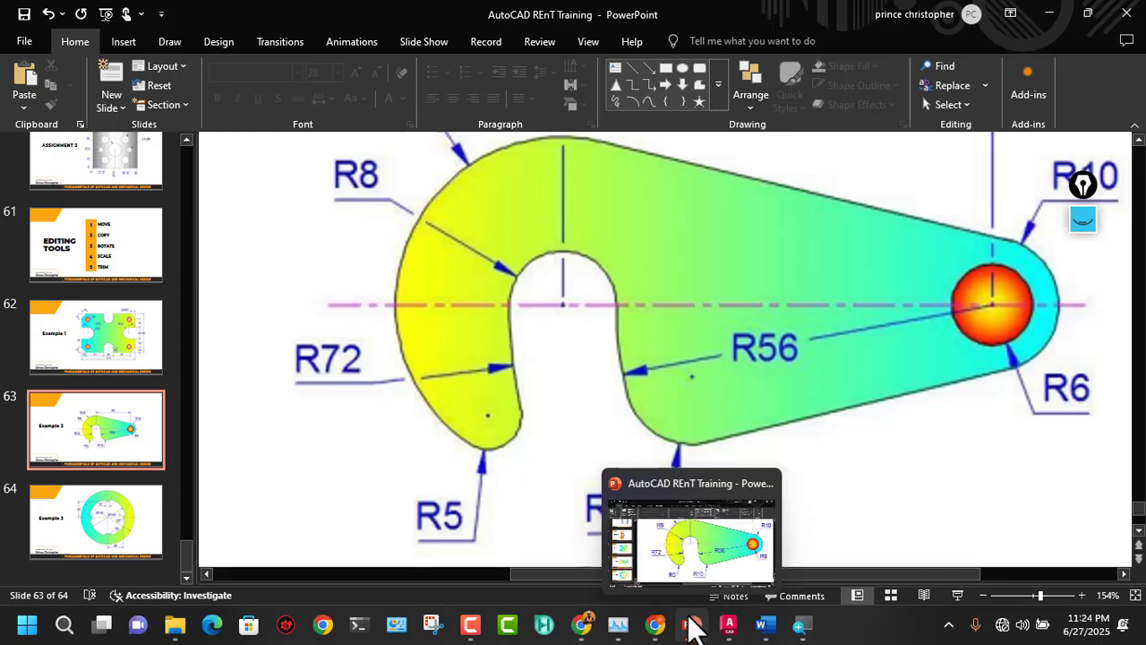
mouse_move(727, 632)
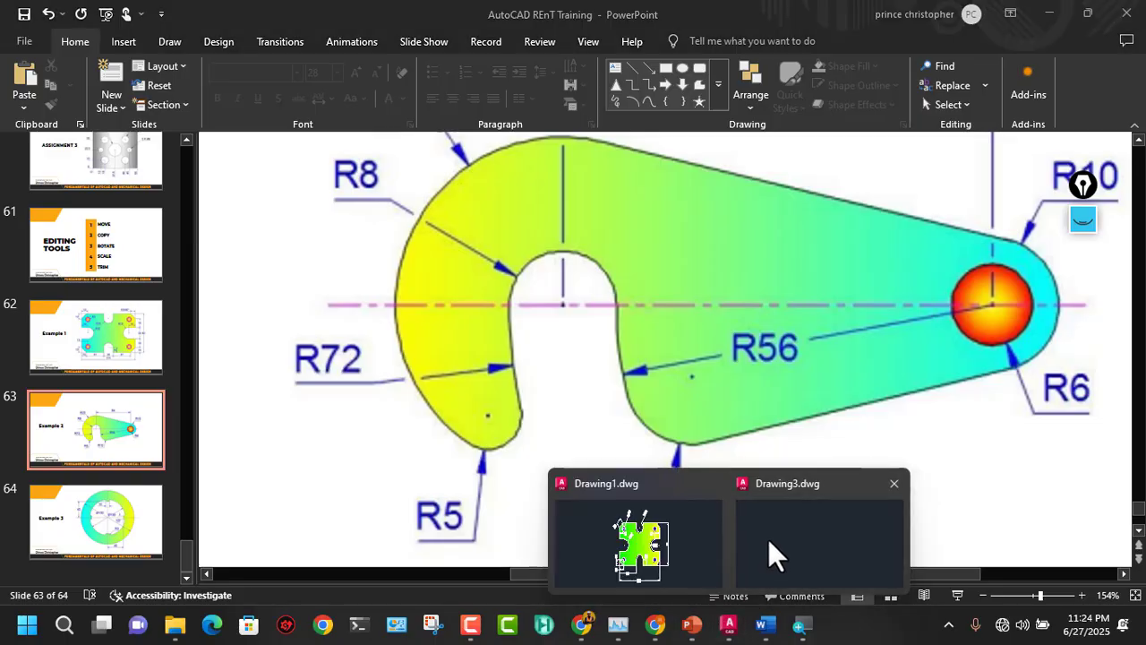
left_click(769, 540)
scroll(647, 418, "up", 4)
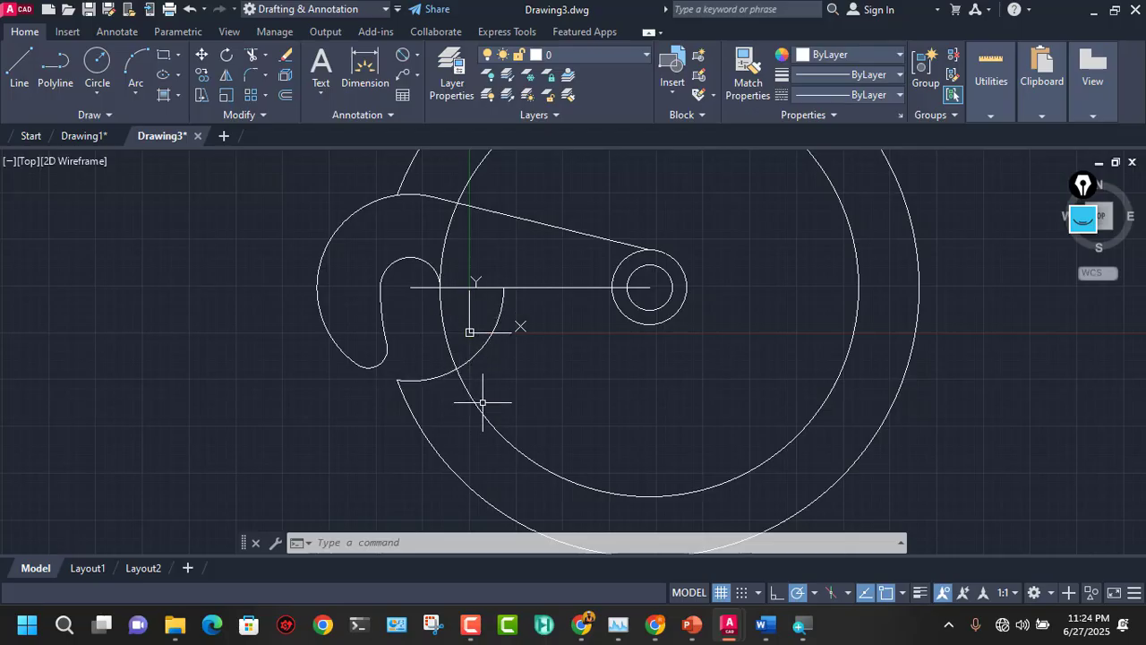
left_click(431, 441)
key("Delete")
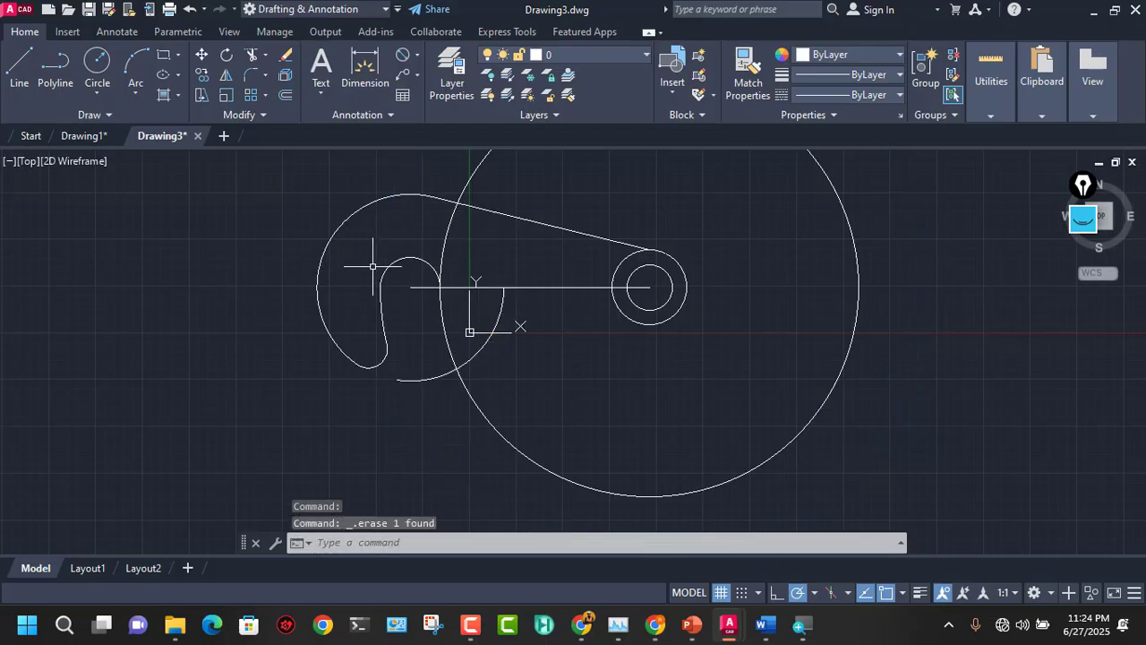
Step: Check the lower edge on PowerPoint's slide, and in Drawing3 draw a line from the R10 end circle's bottom quadrant tangent to the lower R25 arc
mouse_move(695, 620)
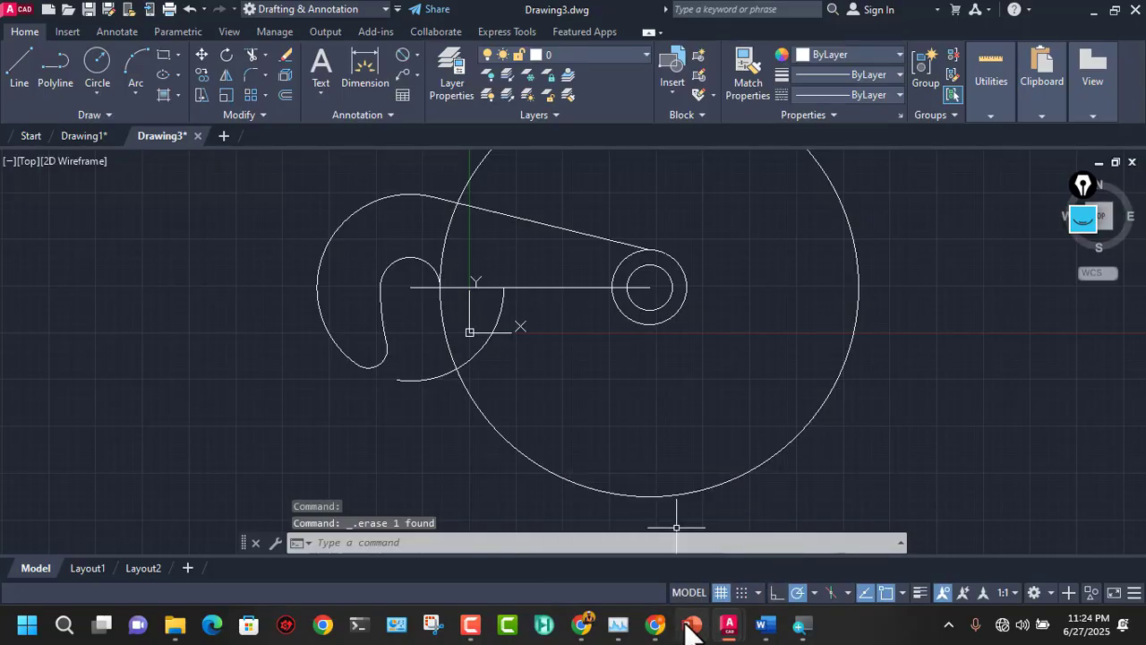
left_click(691, 627)
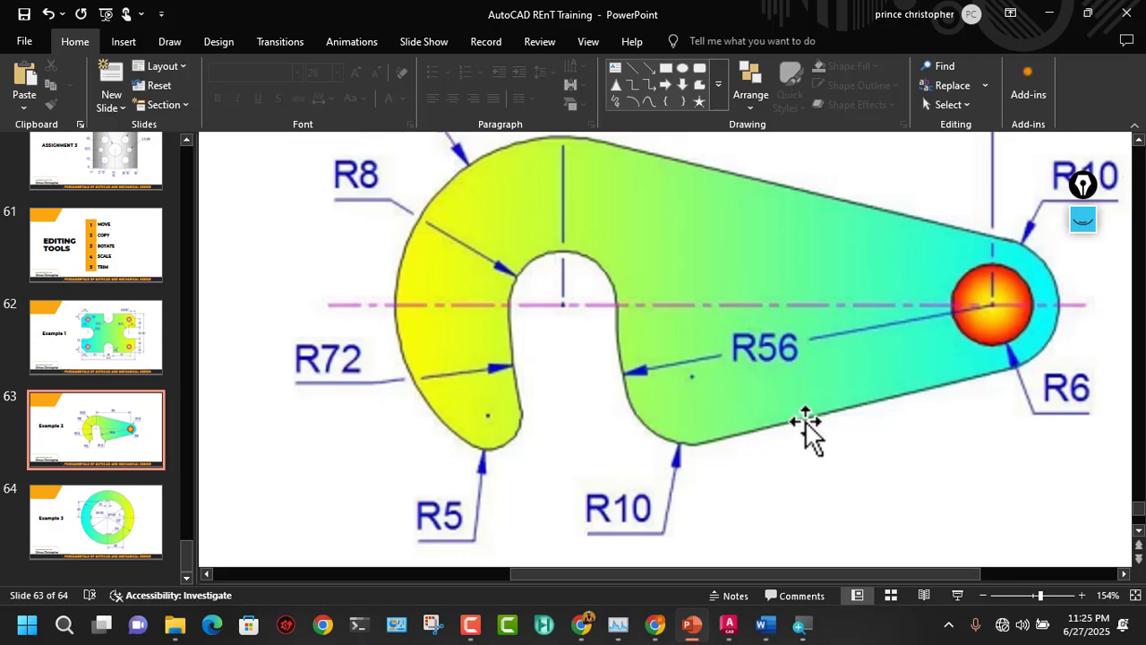
mouse_move(692, 627)
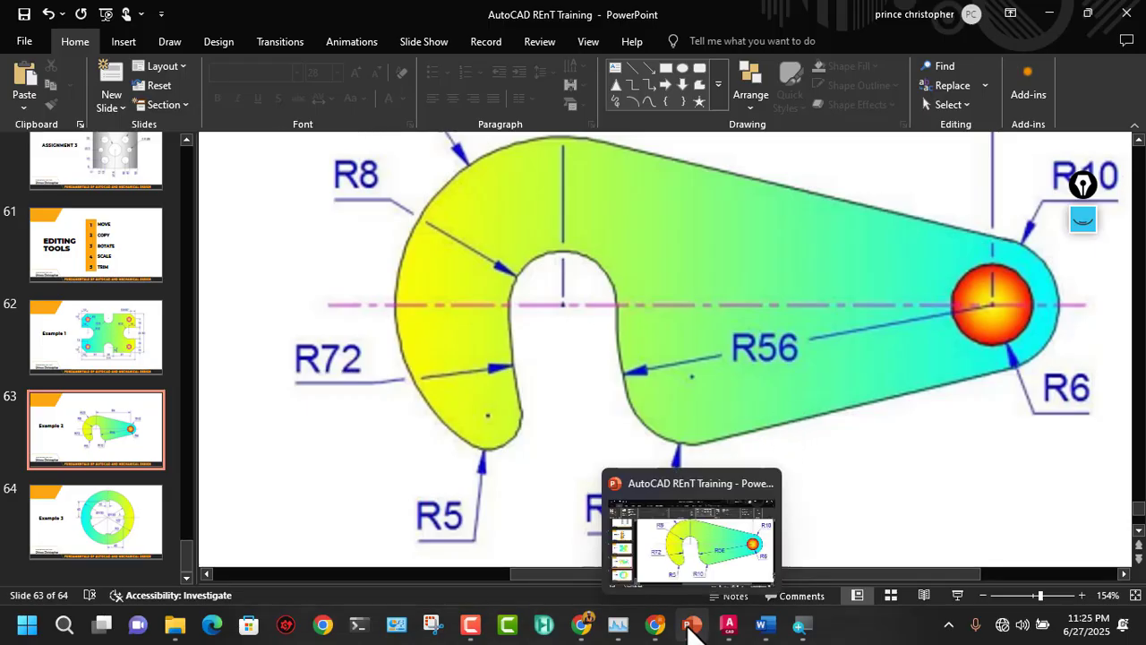
mouse_move(730, 627)
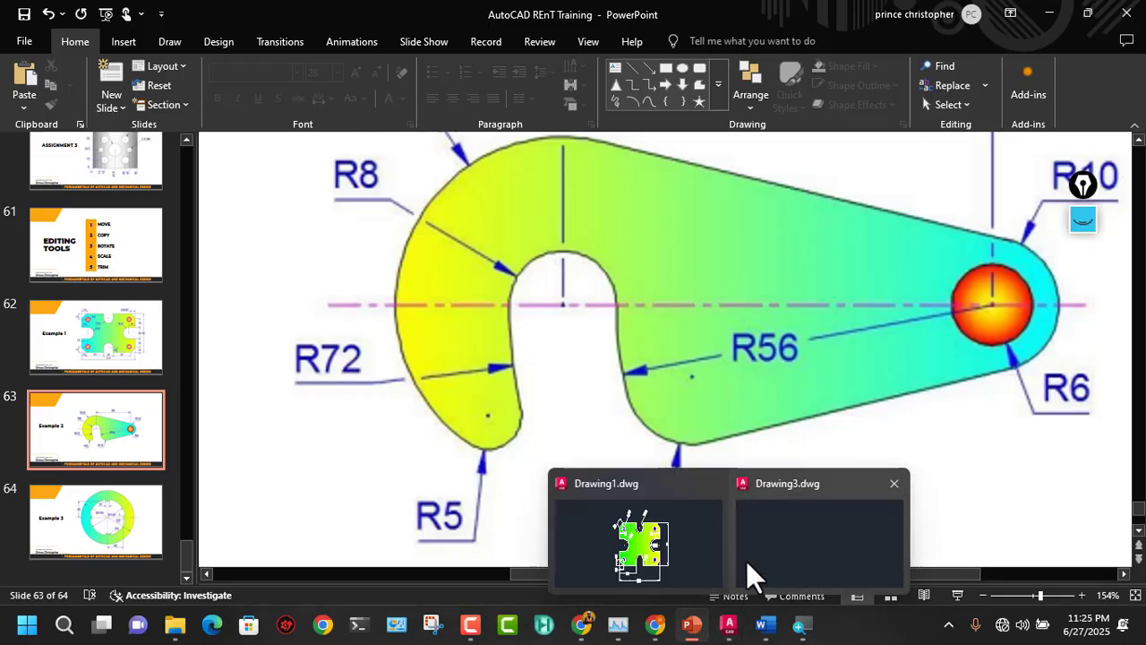
left_click(796, 551)
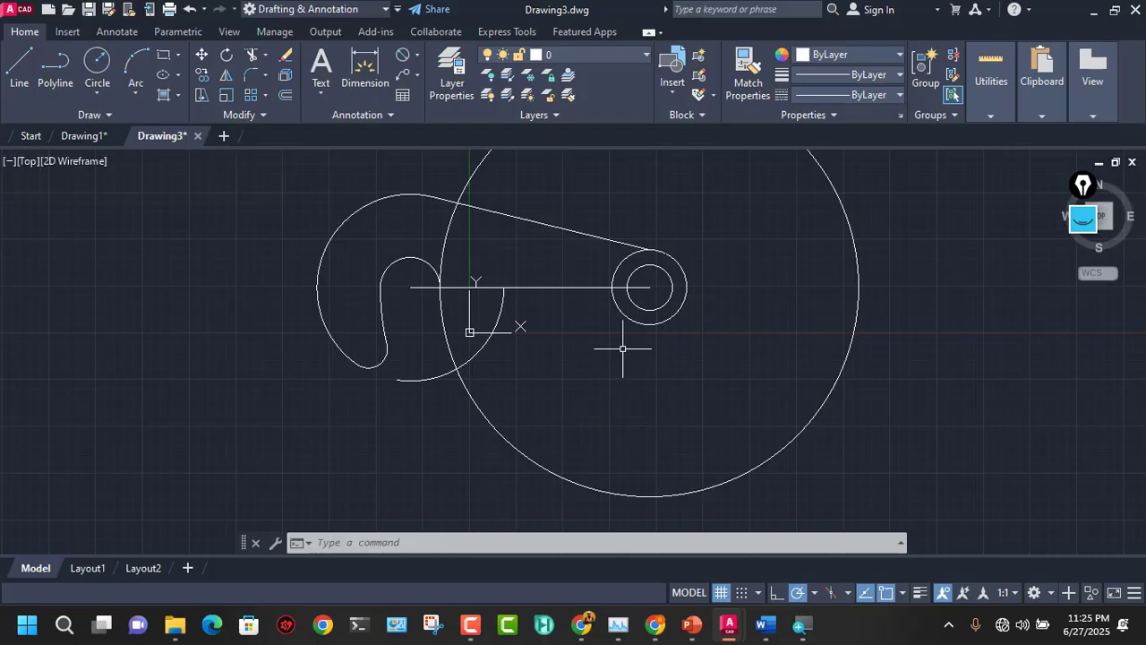
left_click(25, 66)
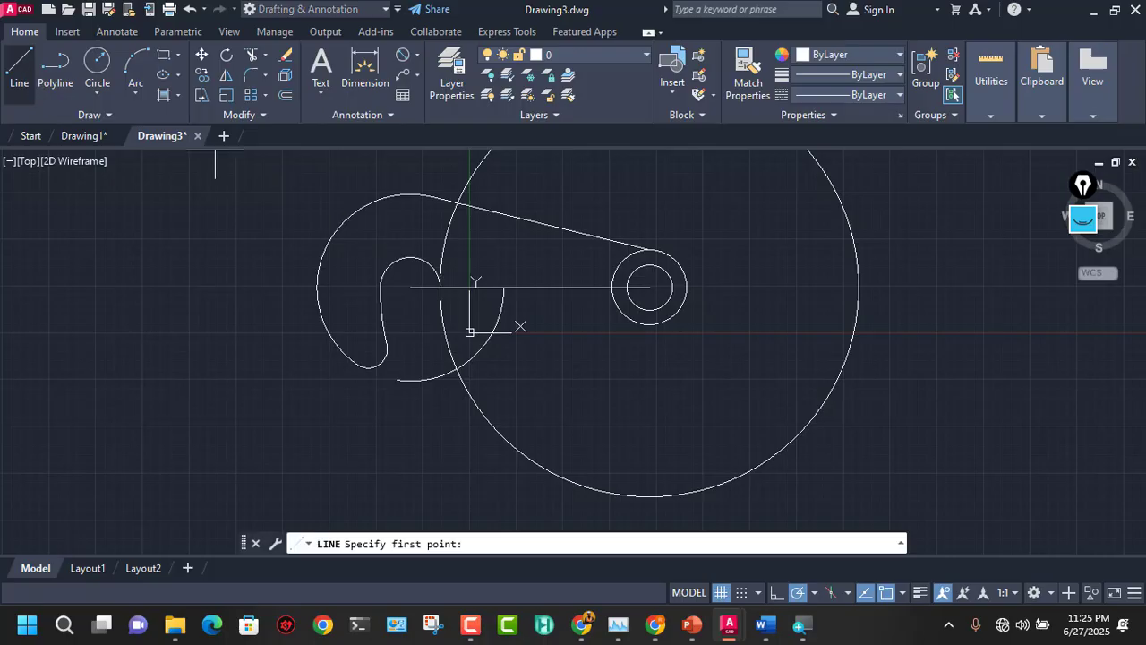
left_click(651, 324)
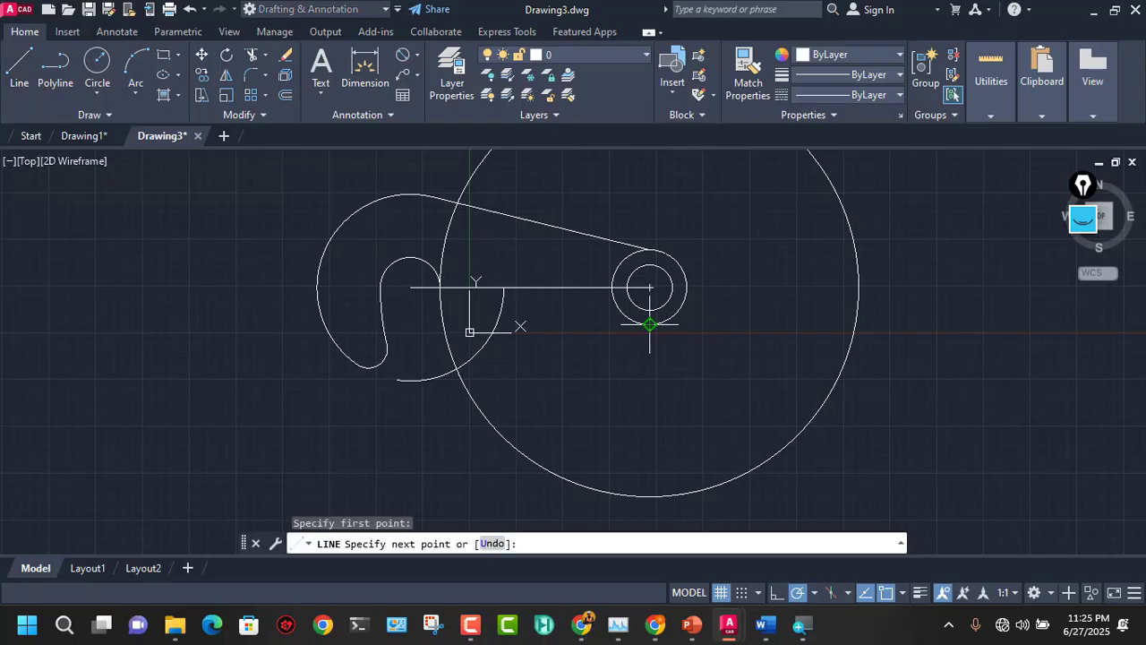
right_click(471, 357, "shift")
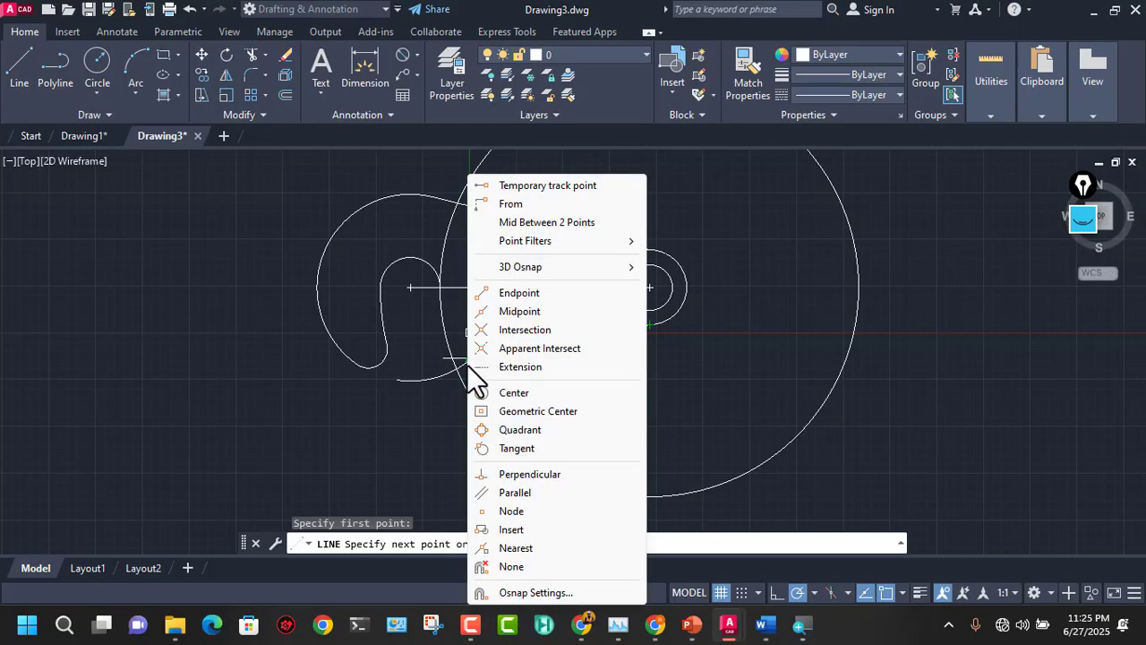
left_click(512, 448)
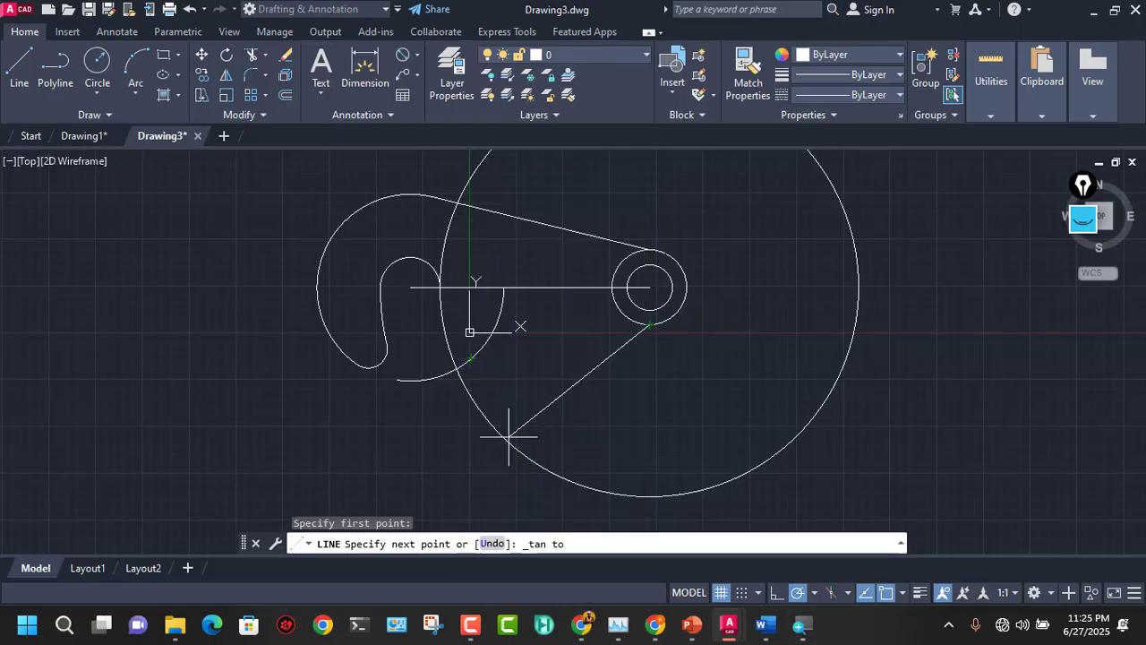
left_click(433, 378)
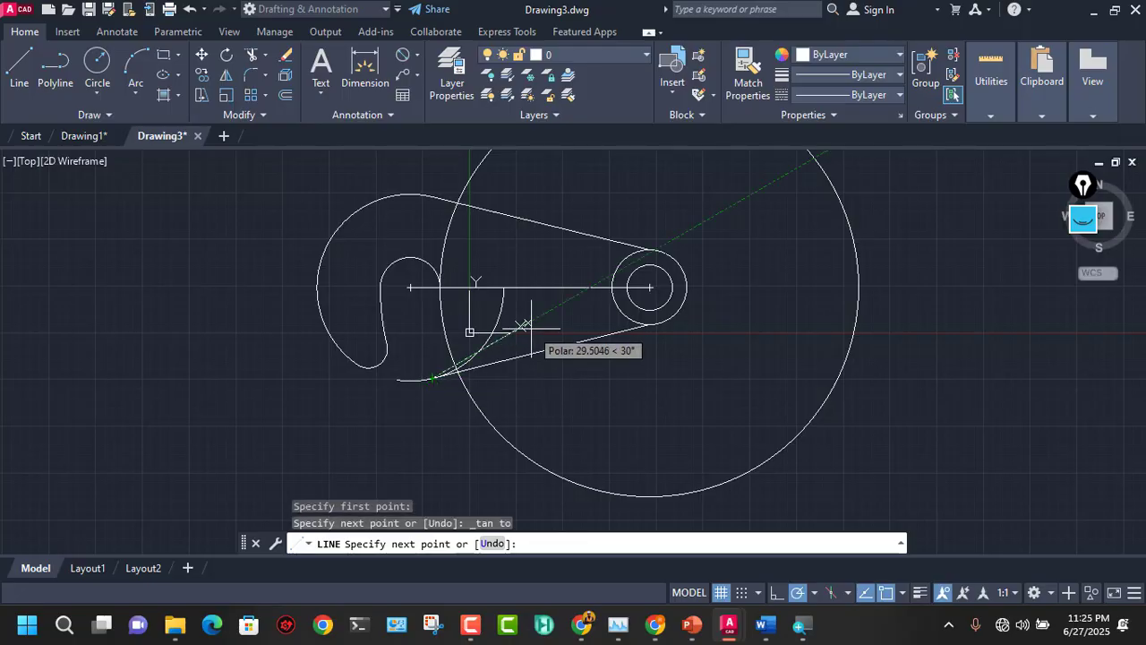
key("Escape")
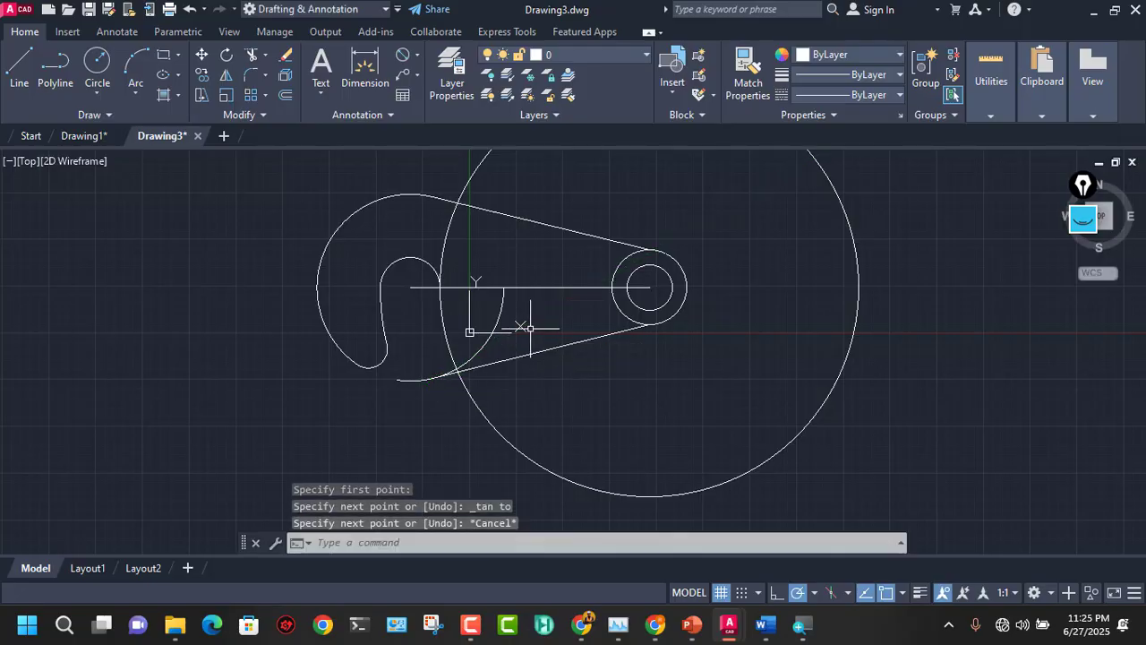
Step: Draw a Ttr circle of radius 10 tangent to the lower sloping line and the R56 circle
left_click(98, 65)
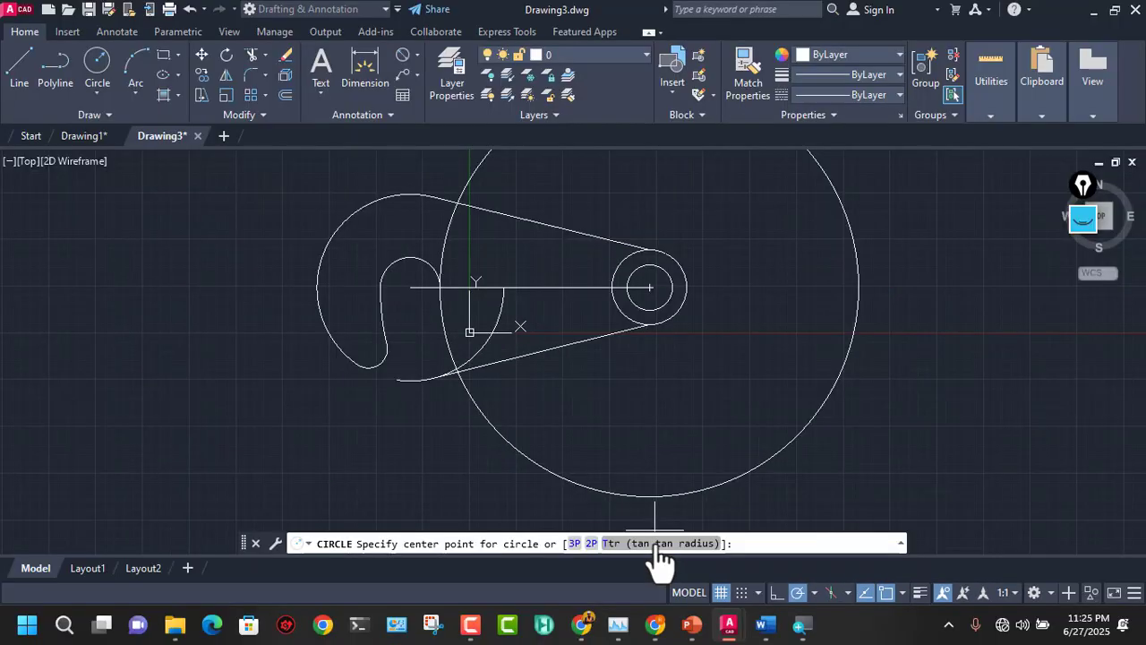
left_click(658, 544)
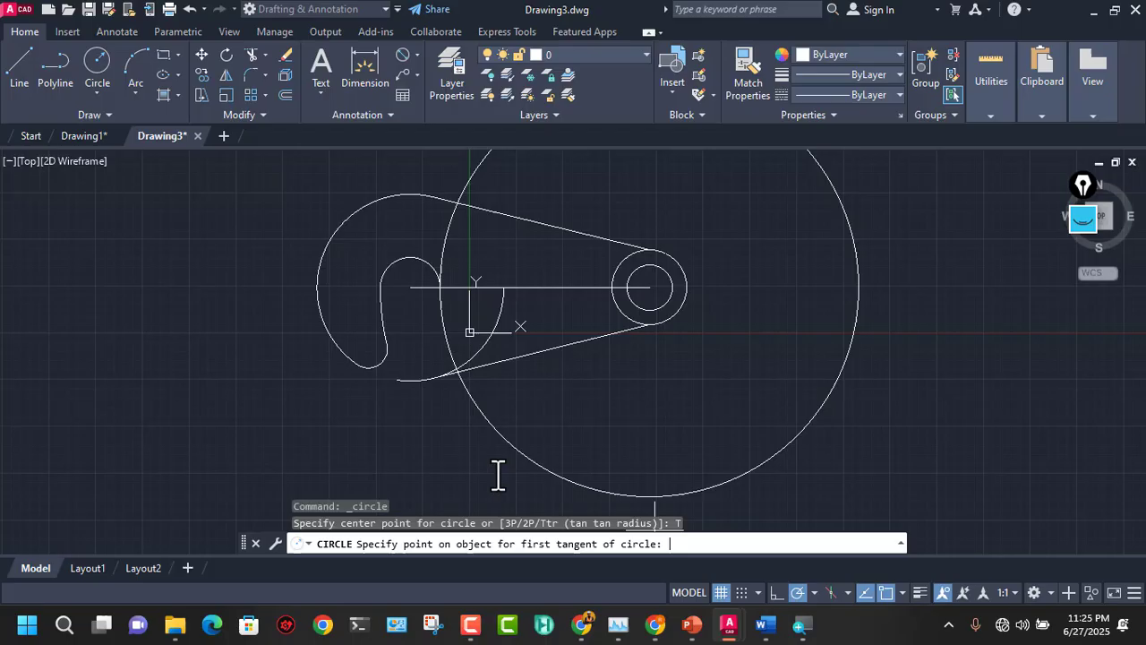
left_click(502, 361)
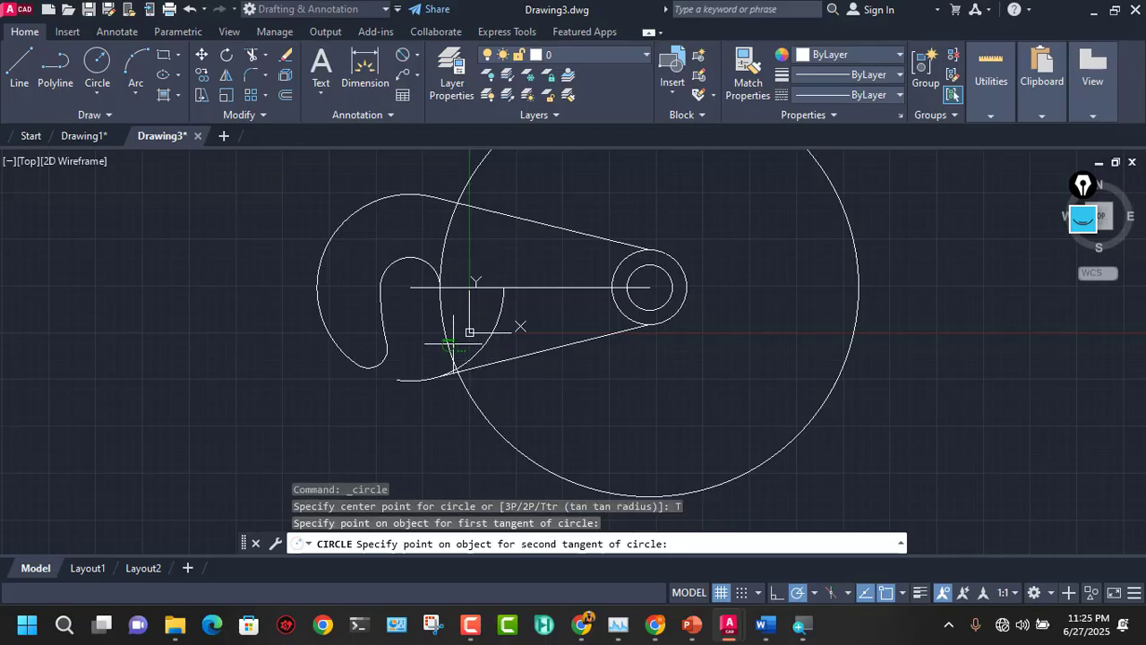
left_click(469, 332)
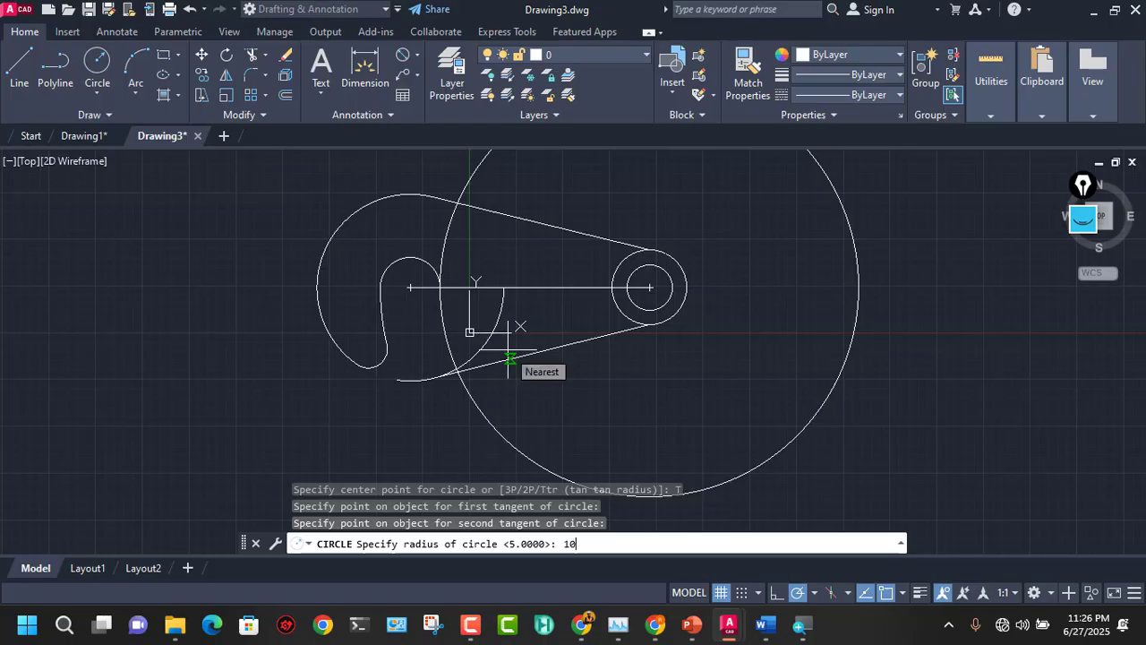
key("Return")
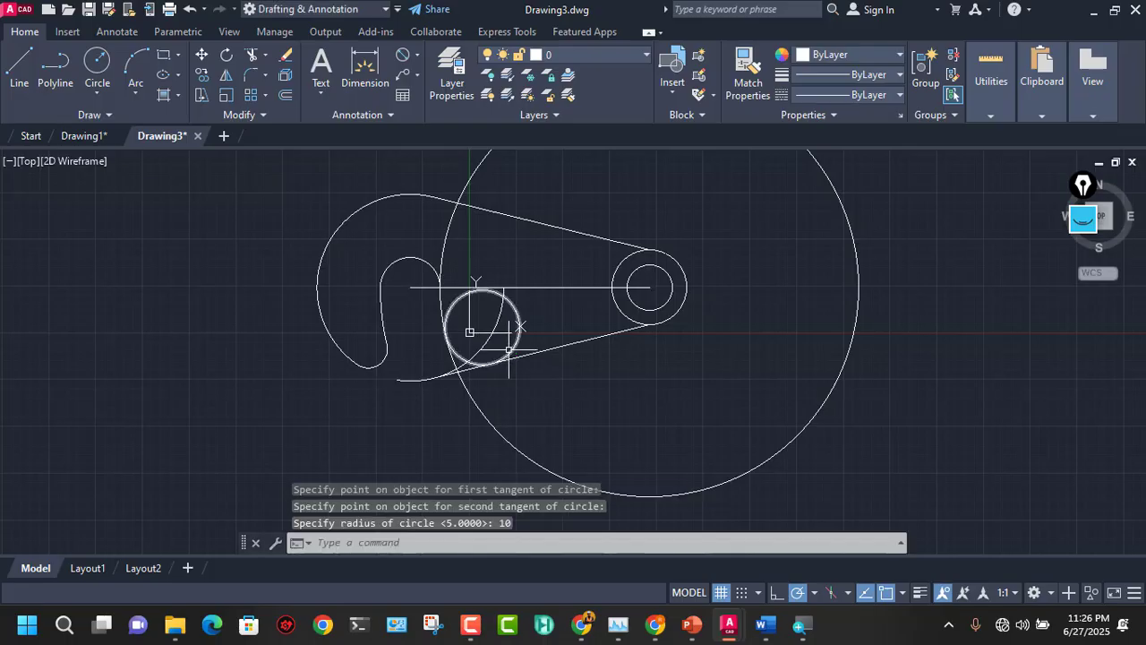
Step: Trim the new R10 circle to its lower-left corner arc, and cut the R56 circle, sloping line and R25 arc just beyond that corner
scroll(508, 350, "up", 5)
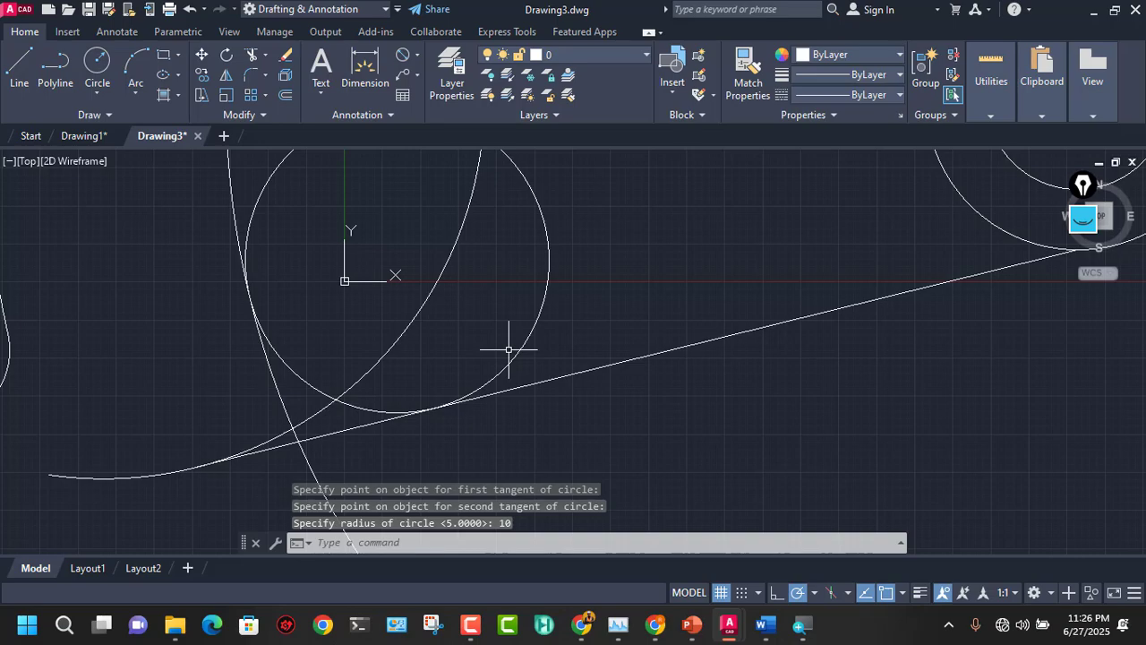
middle_click_drag(509, 350, 586, 417)
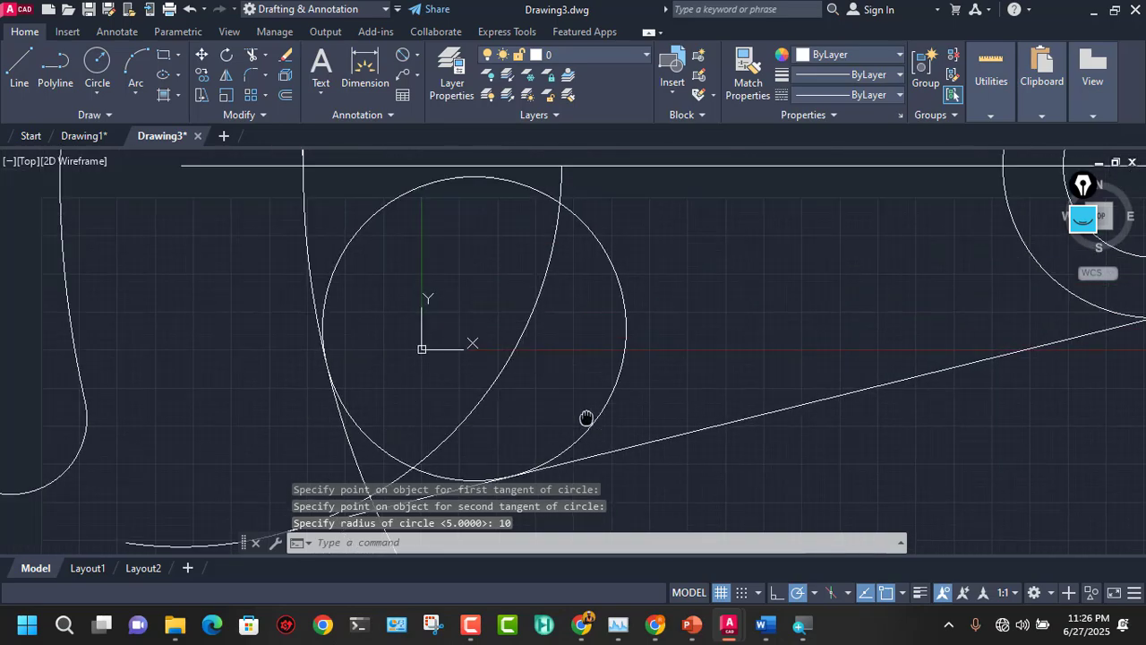
left_click(250, 59)
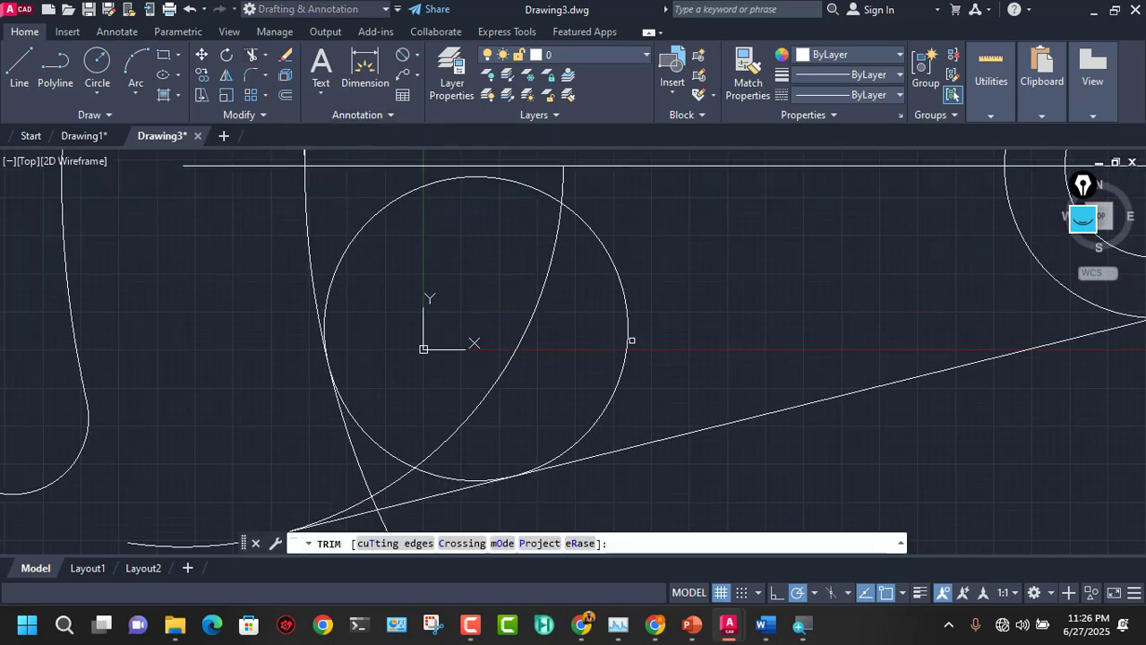
left_click(631, 341)
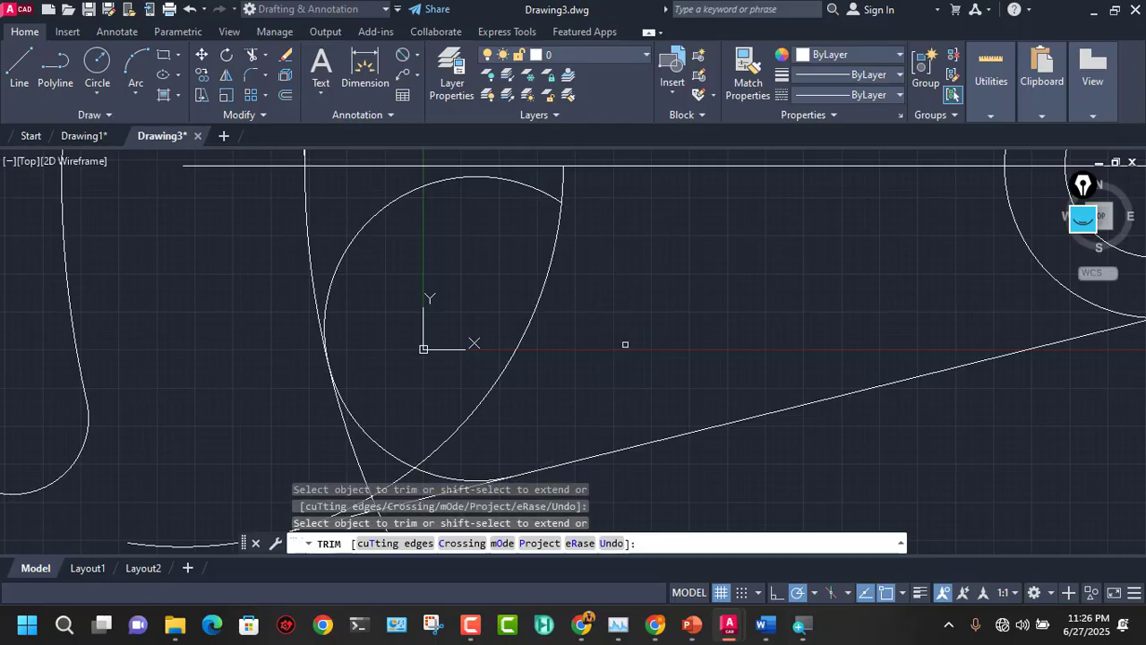
left_click(545, 196)
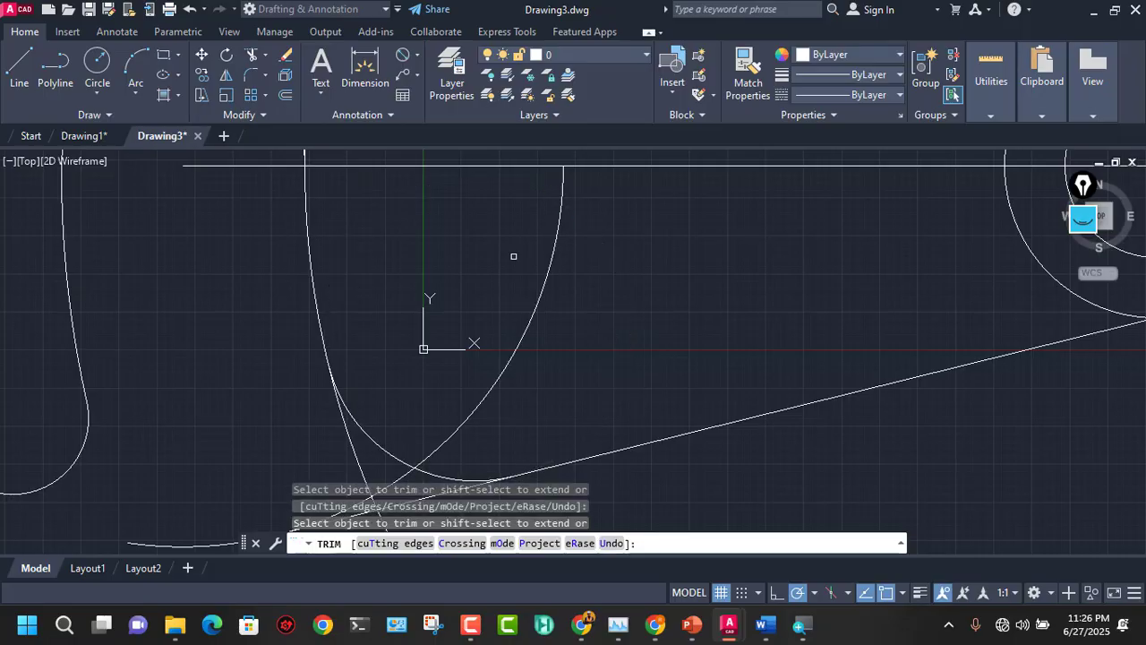
scroll(518, 290, "down", 4)
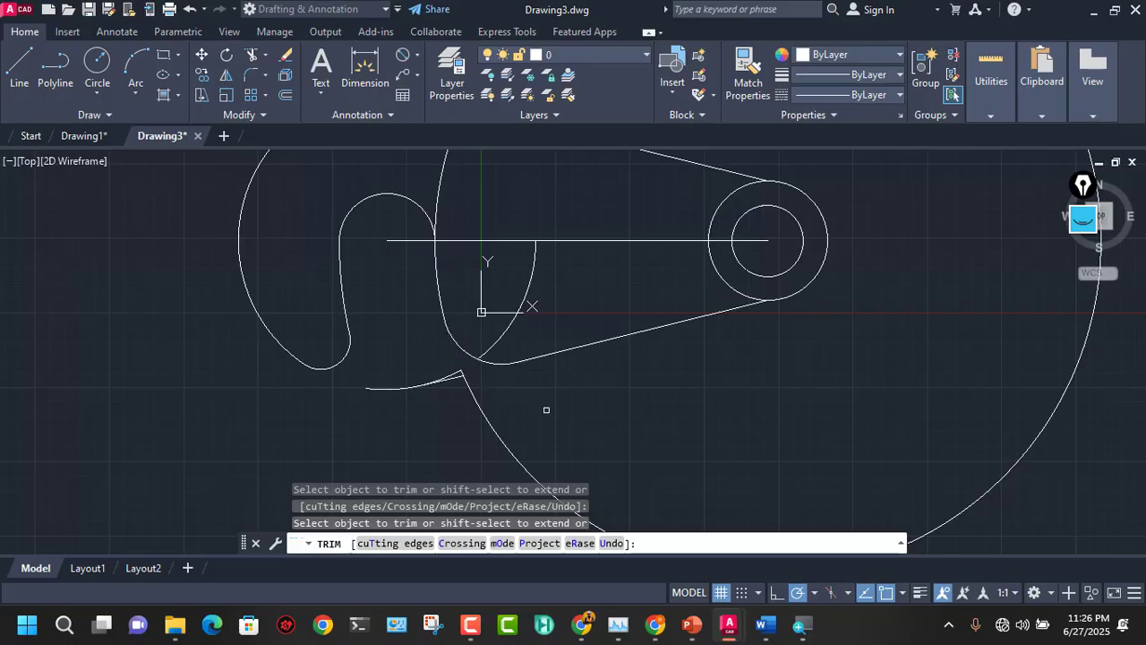
key("Escape")
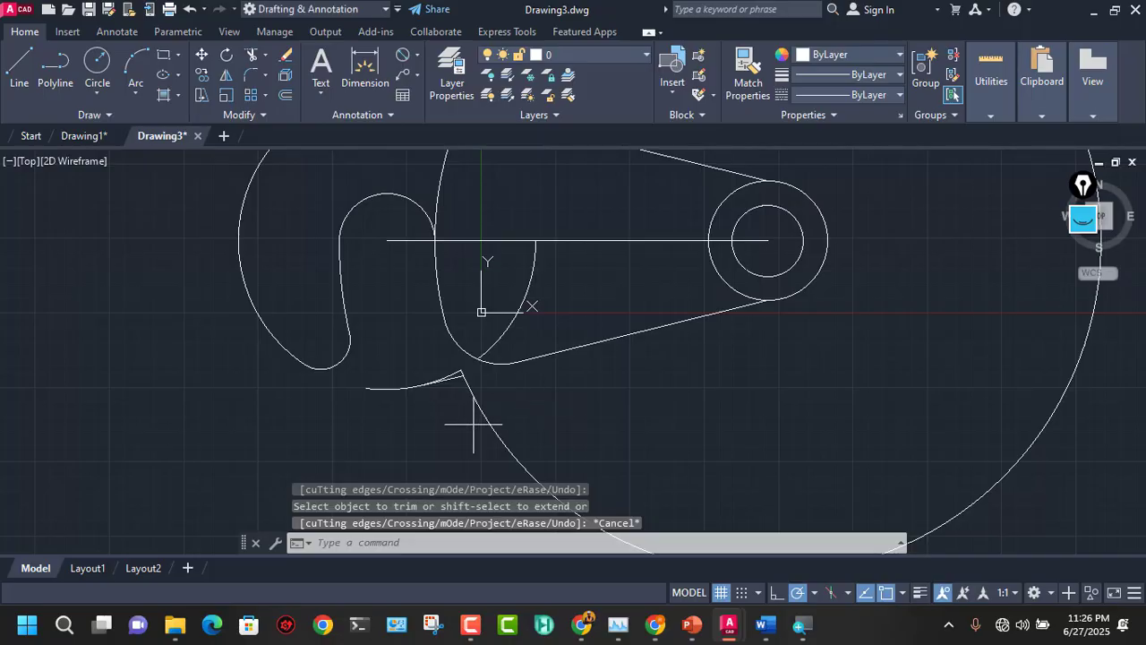
left_click(474, 424)
left_click(438, 367)
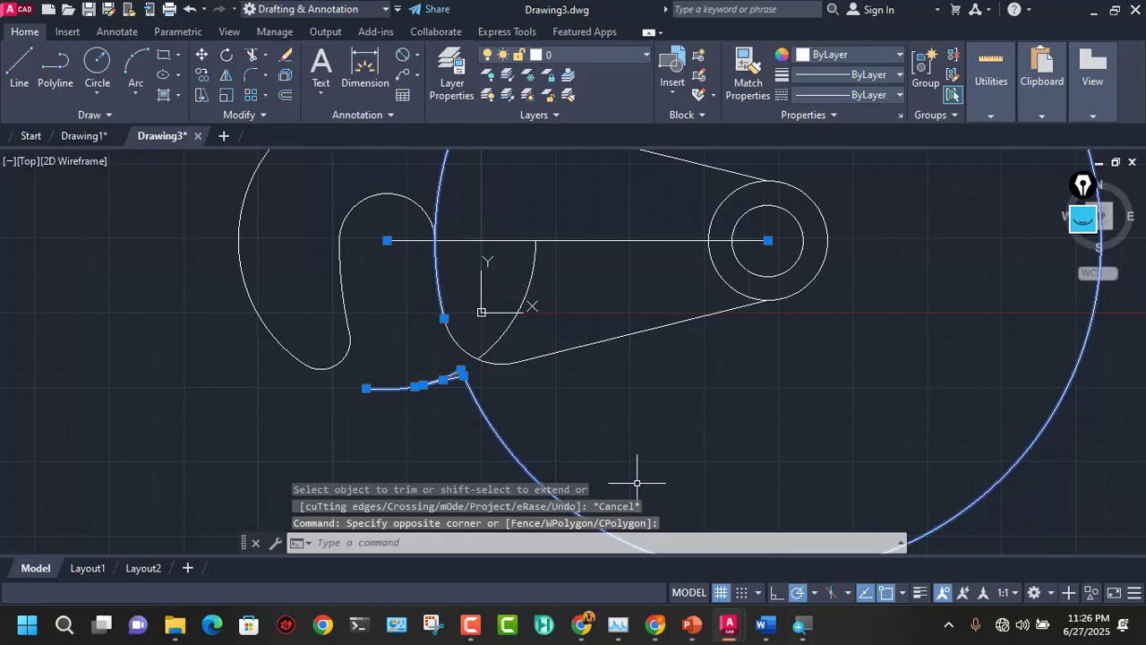
key("Escape")
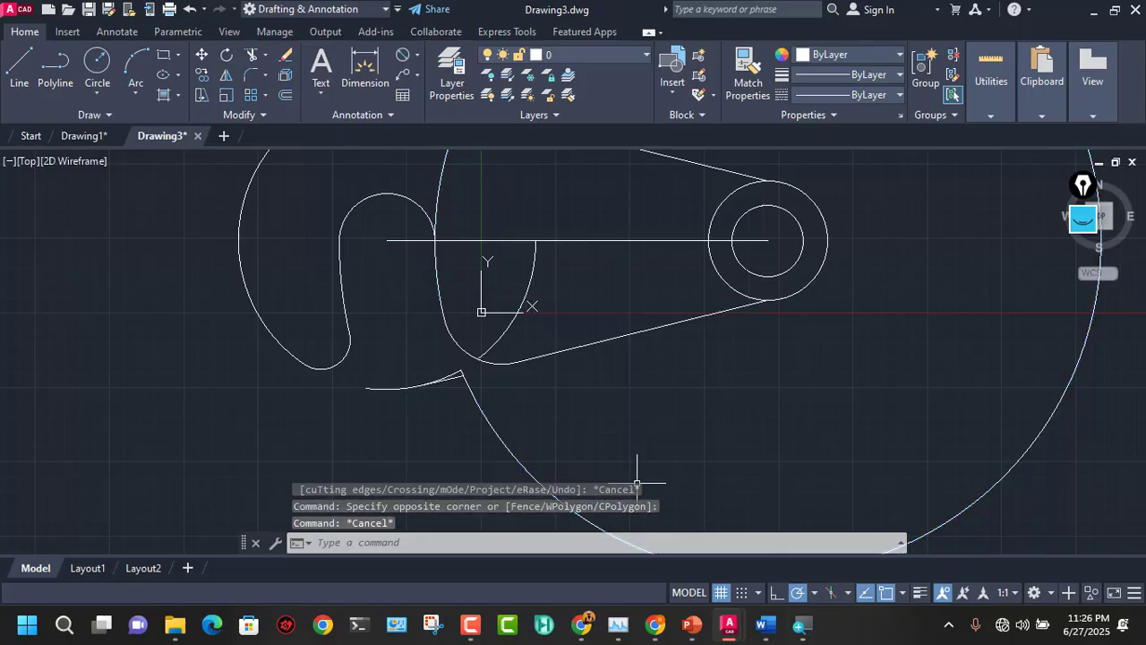
left_click(464, 380)
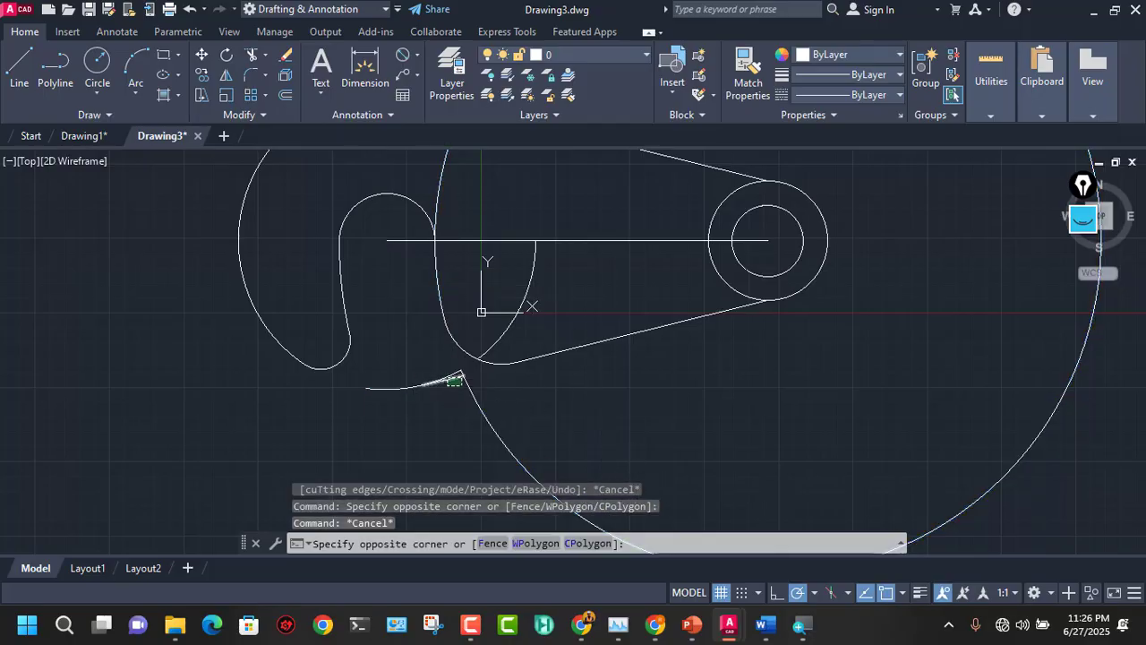
left_click(447, 377)
left_click(501, 413)
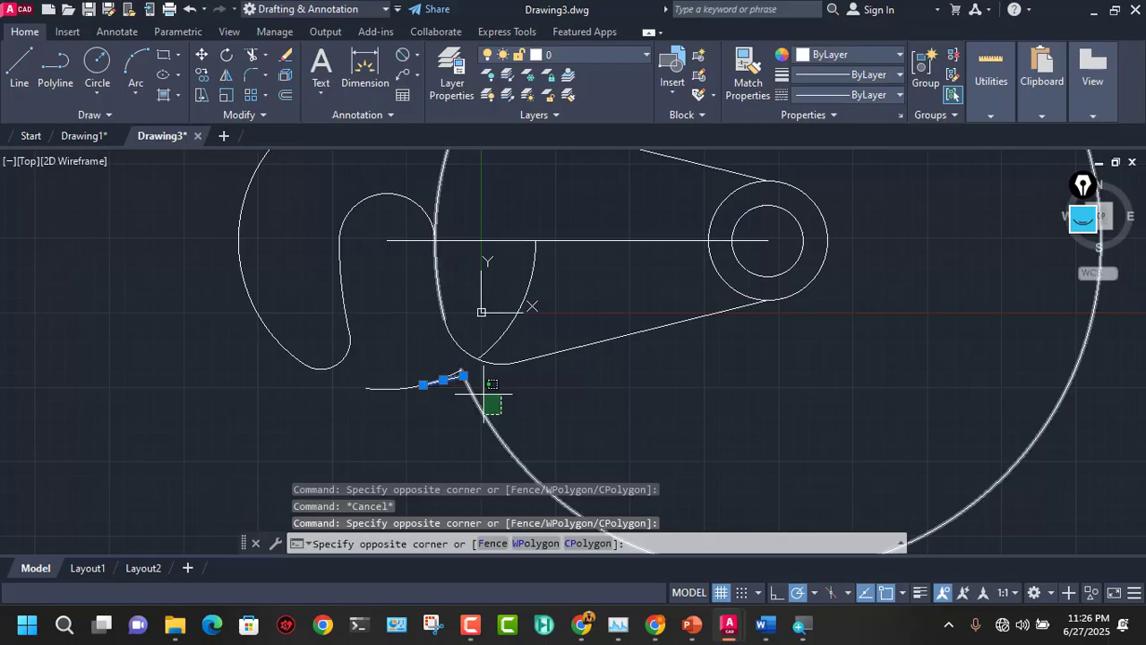
key("Escape")
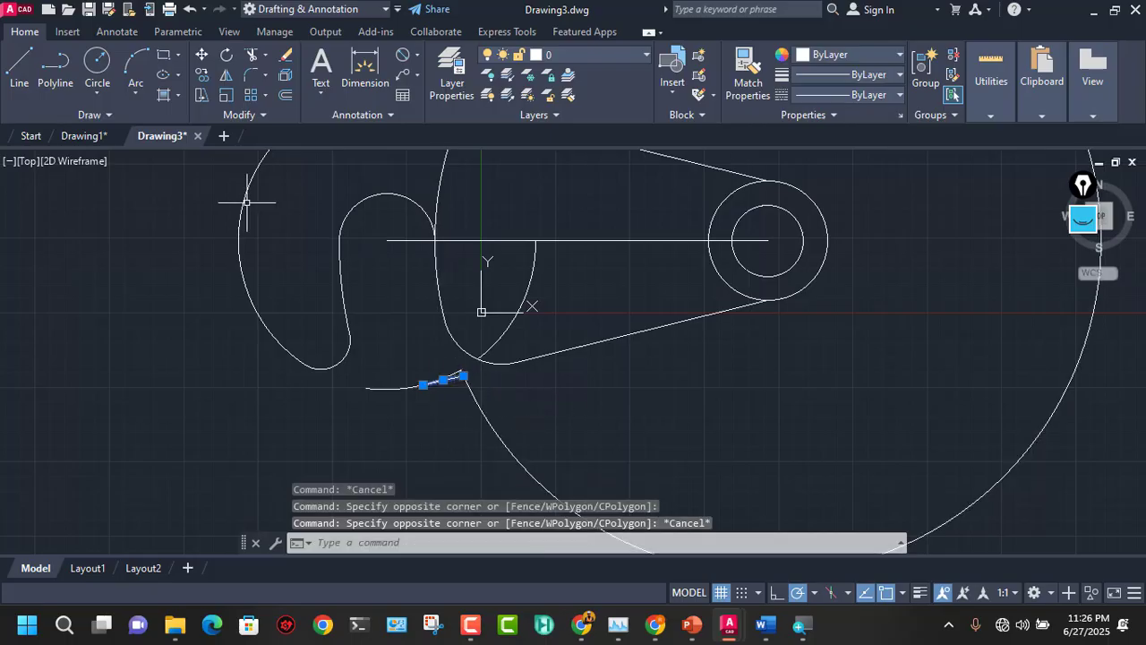
Step: Examine where the hook's inner arc meets the large R56 circle and the horizontal centre line
left_click(251, 54)
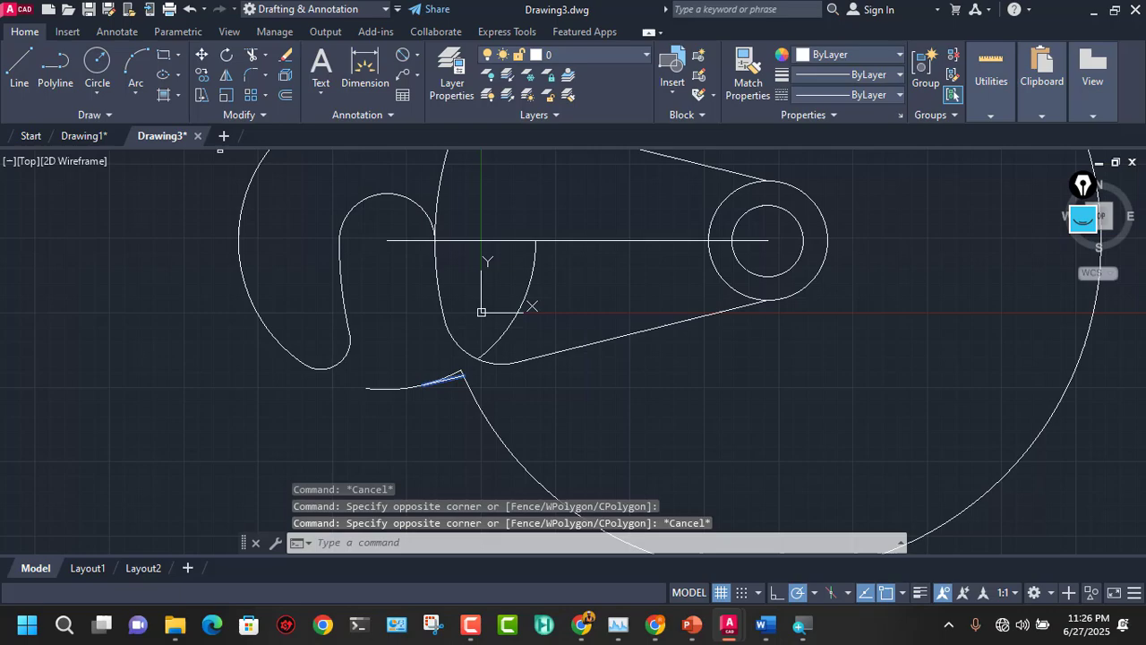
left_click(458, 242)
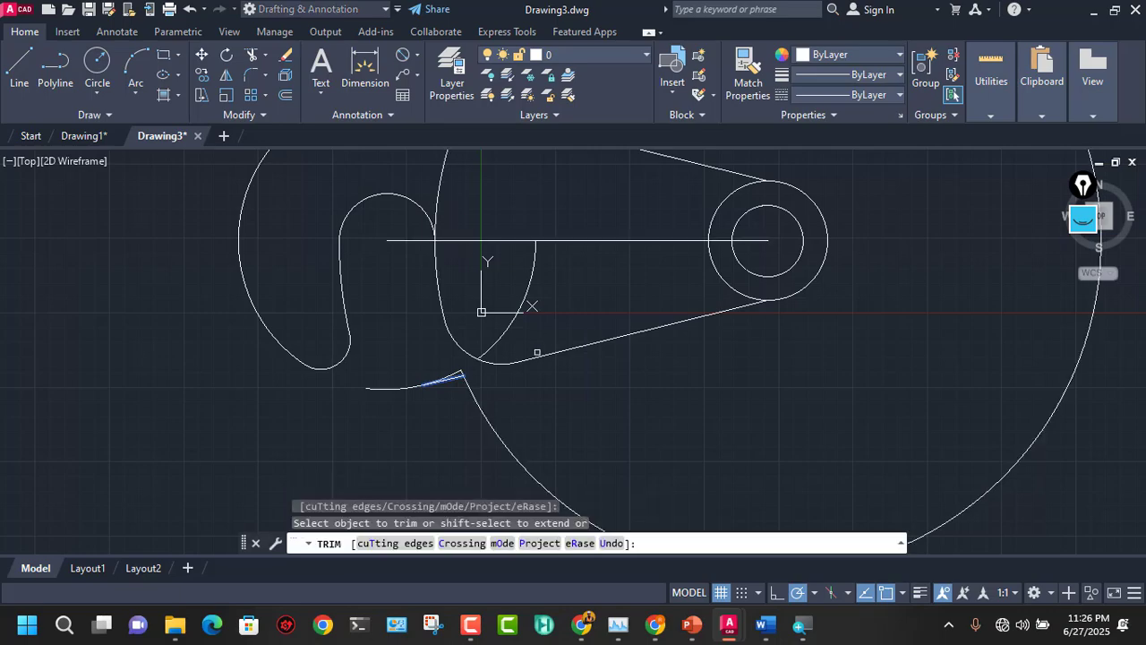
scroll(526, 378, "down", 2)
middle_click_drag(537, 346, 539, 386)
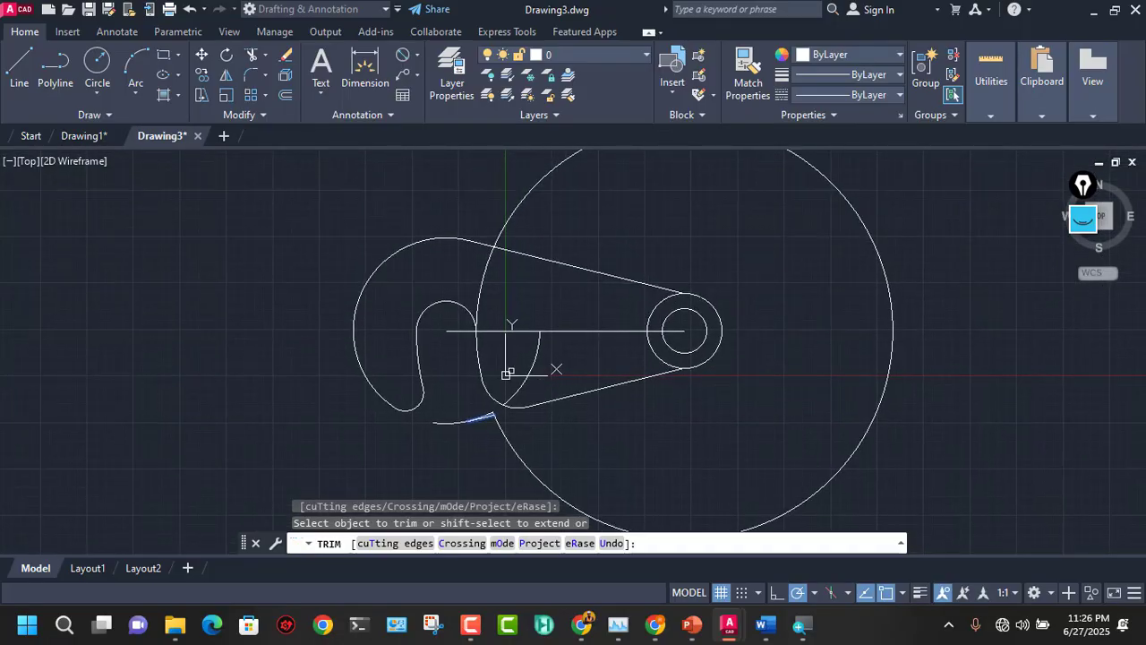
scroll(483, 356, "up", 8)
middle_click_drag(451, 312, 489, 406)
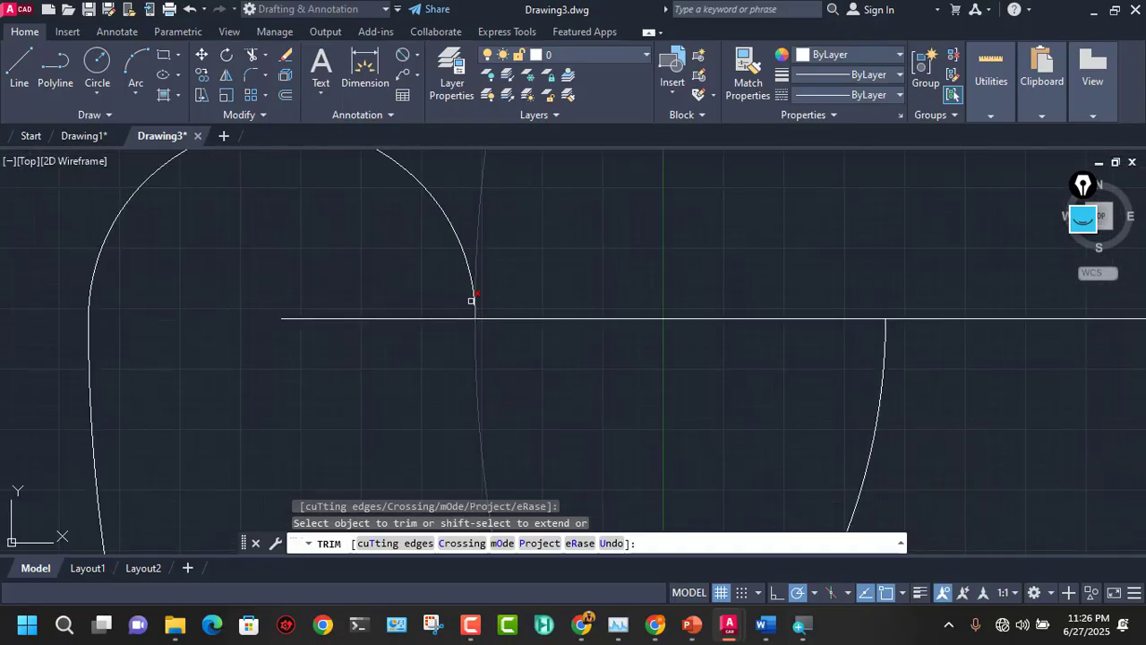
scroll(474, 300, "up", 6)
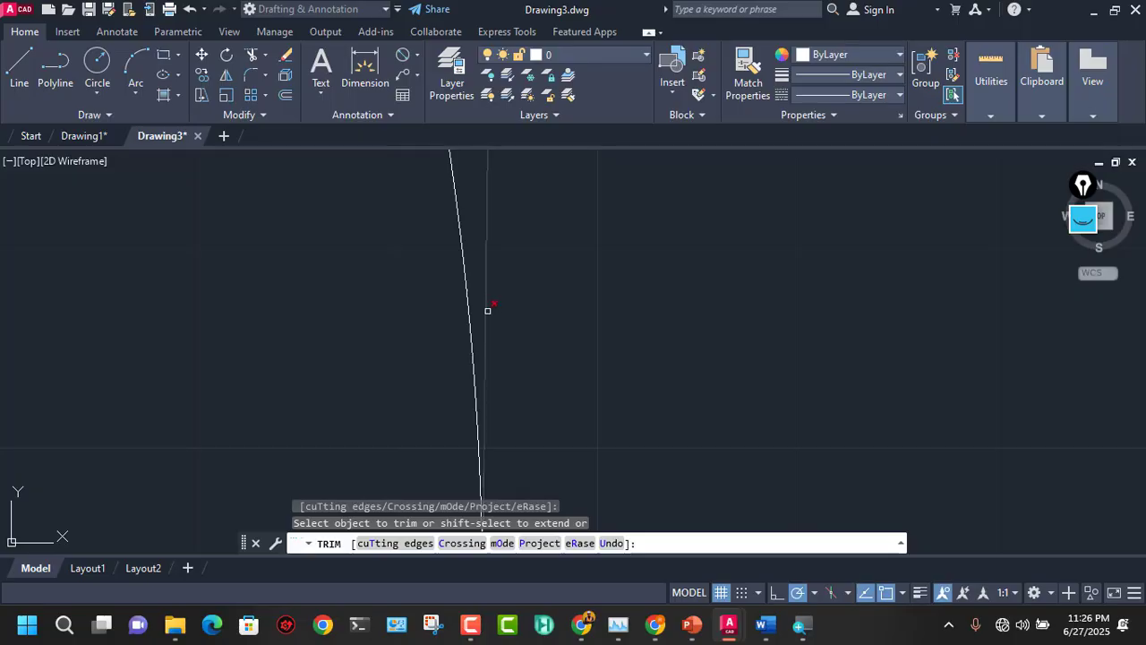
scroll(488, 310, "down", 6)
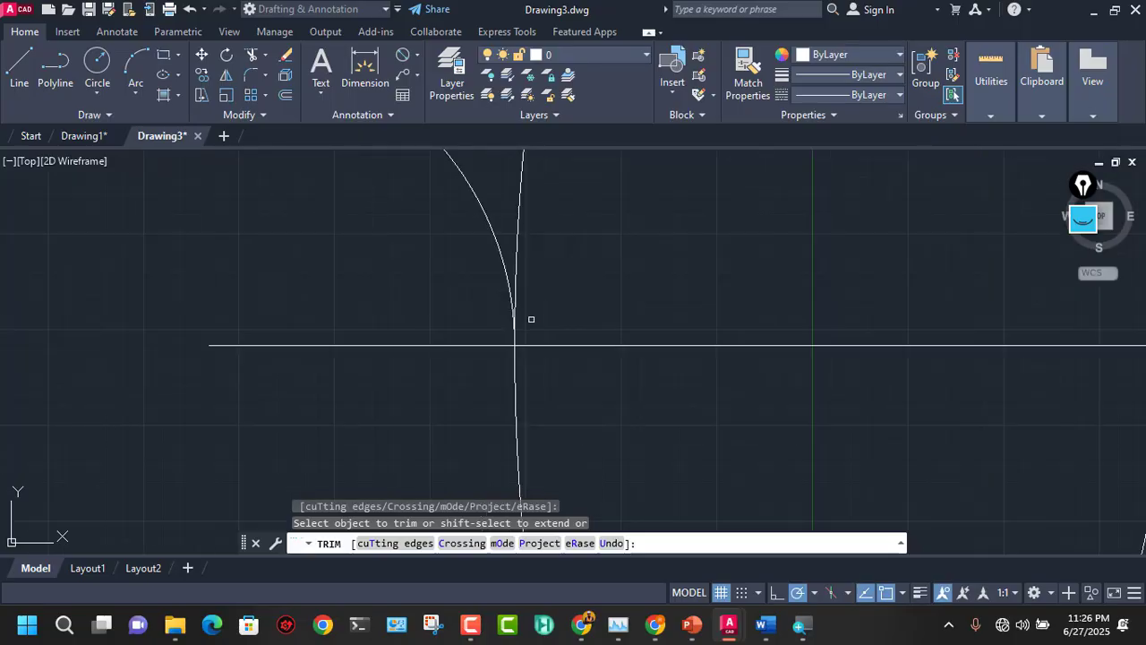
scroll(530, 321, "down", 2)
scroll(642, 407, "down", 4)
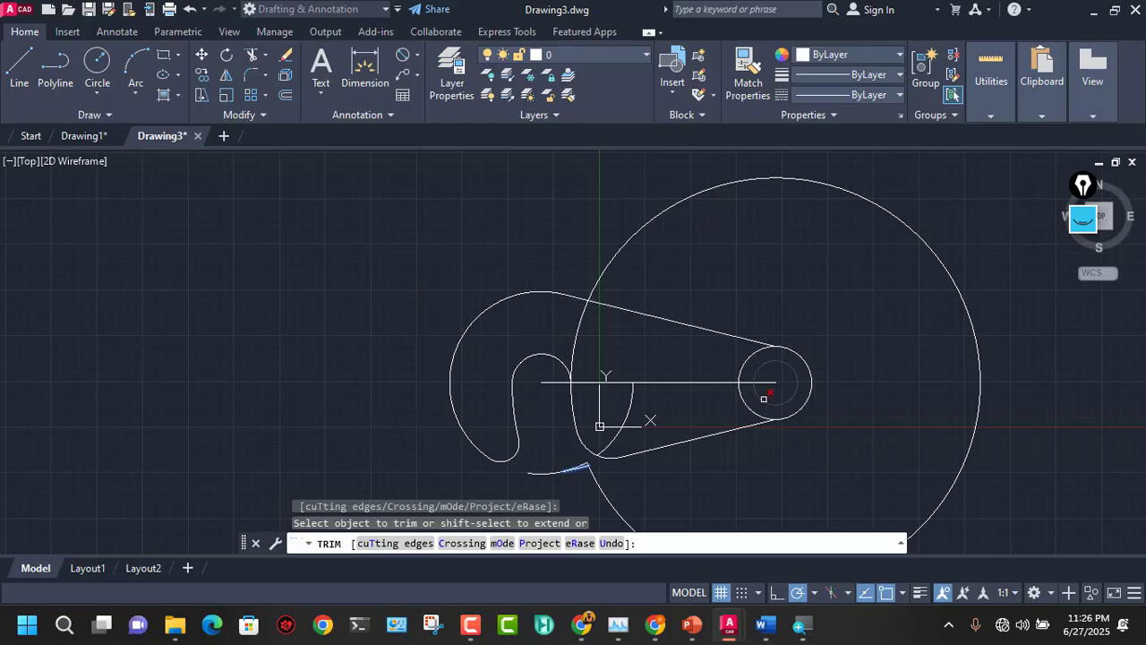
key("Escape")
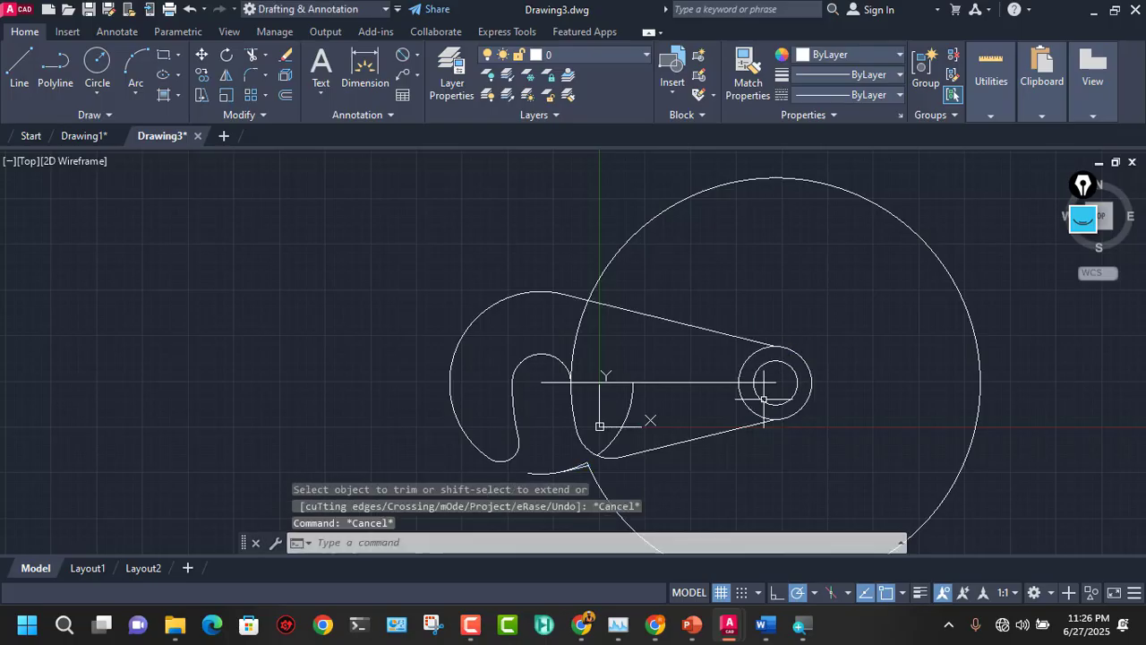
Step: Trim away the inner-facing half of the outer end circle between the two sloping lines
mouse_move(688, 634)
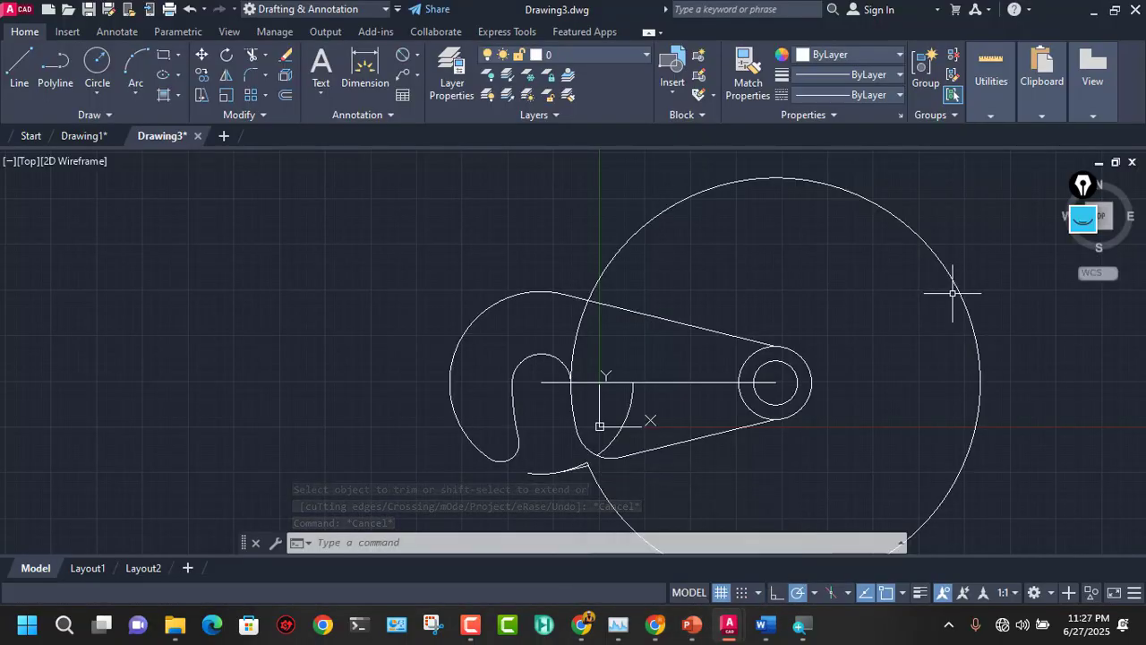
key("Return")
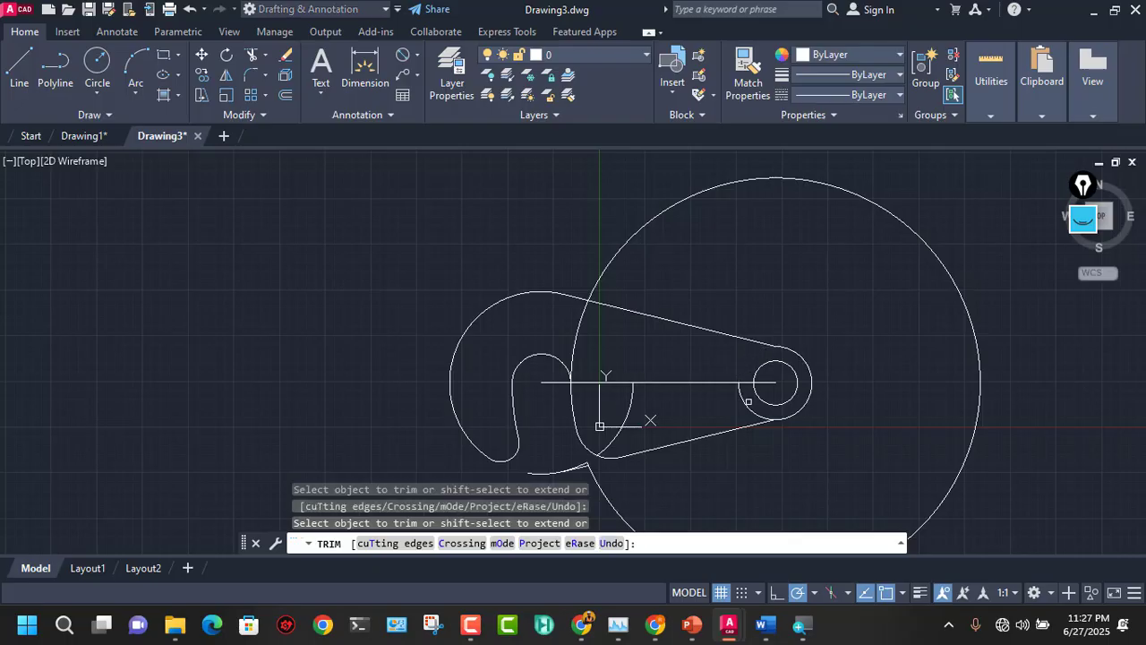
scroll(748, 404, "up", 6)
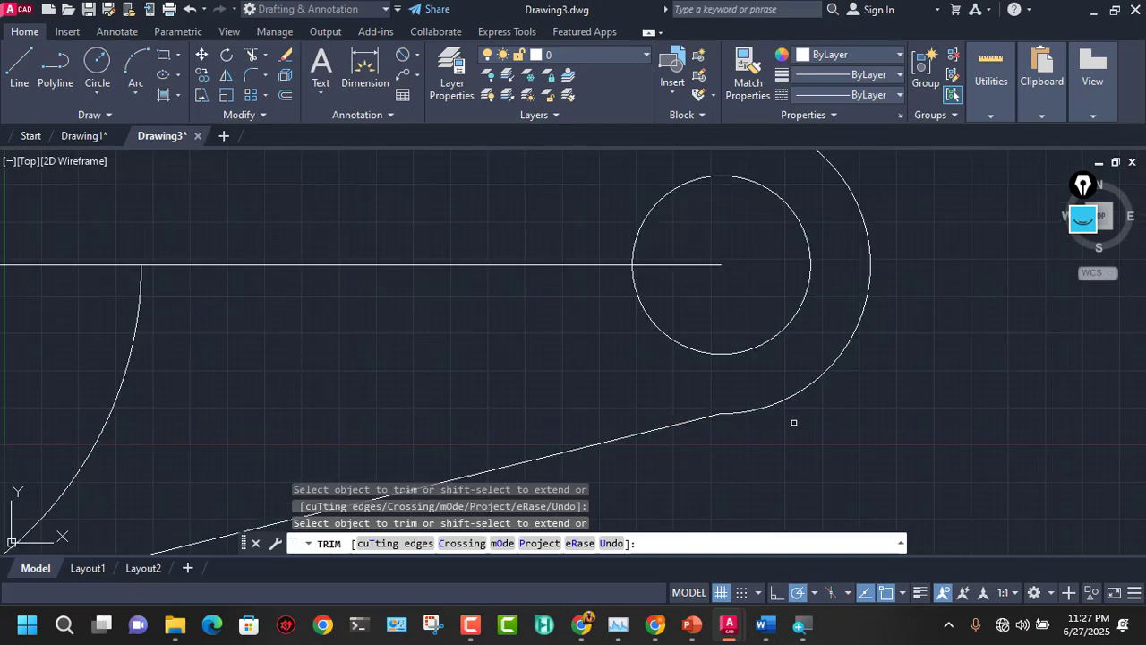
scroll(793, 422, "down", 8)
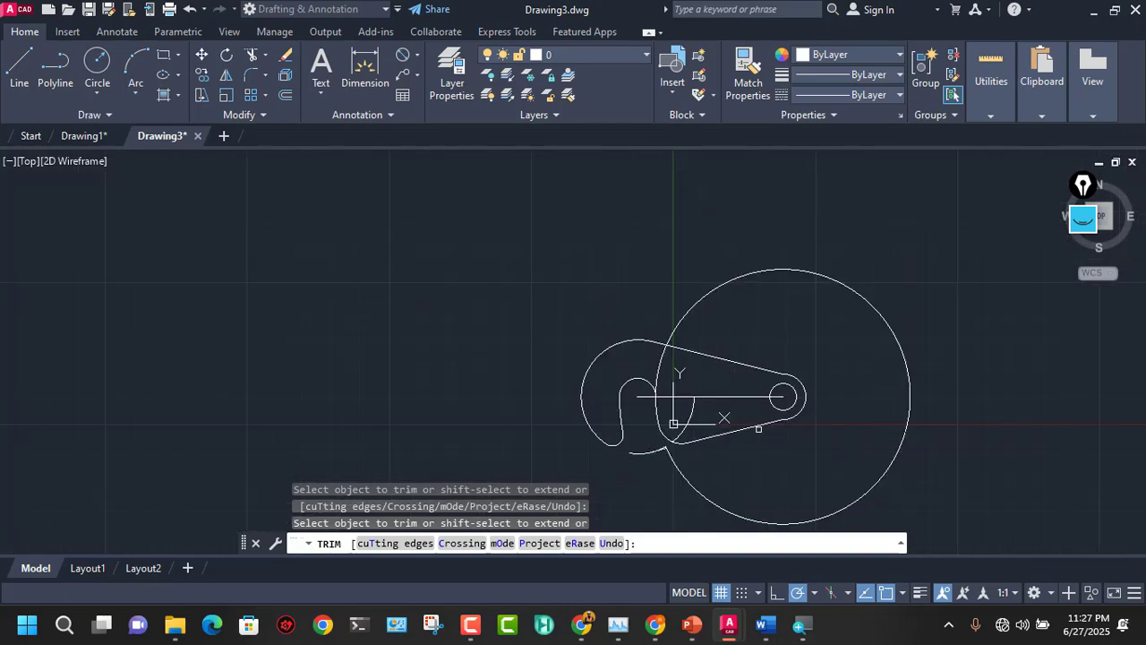
key("Escape")
Step: Stretch the lower sloping line's end so that it touches the outer end arc tangentially
scroll(779, 425, "up", 10)
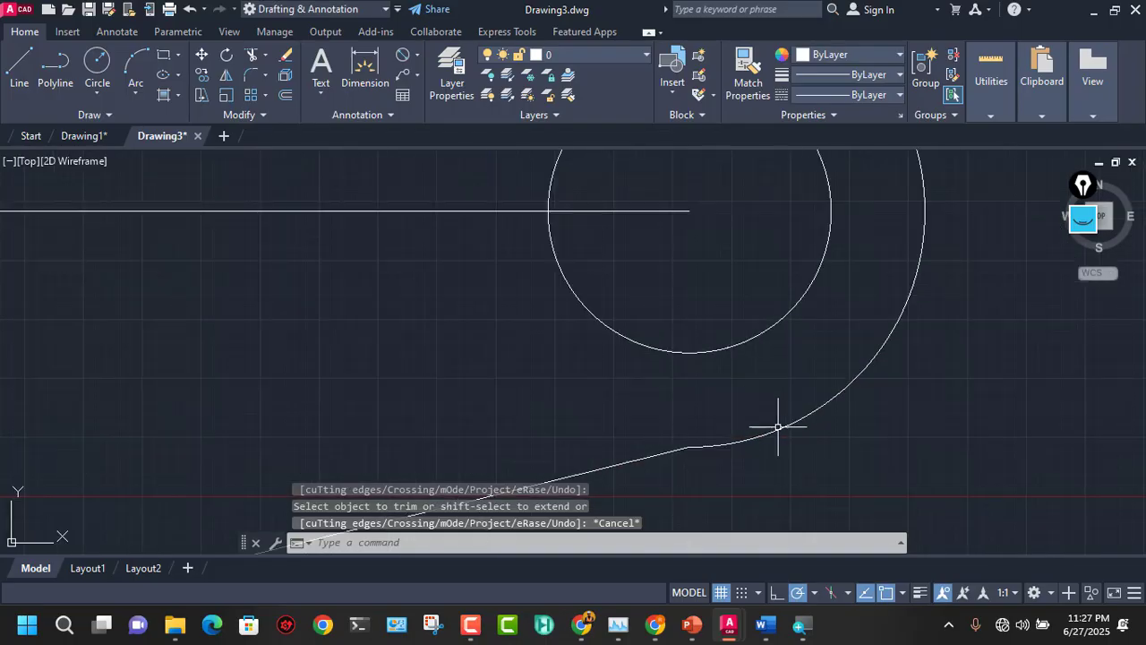
left_click(682, 449)
left_click(689, 447)
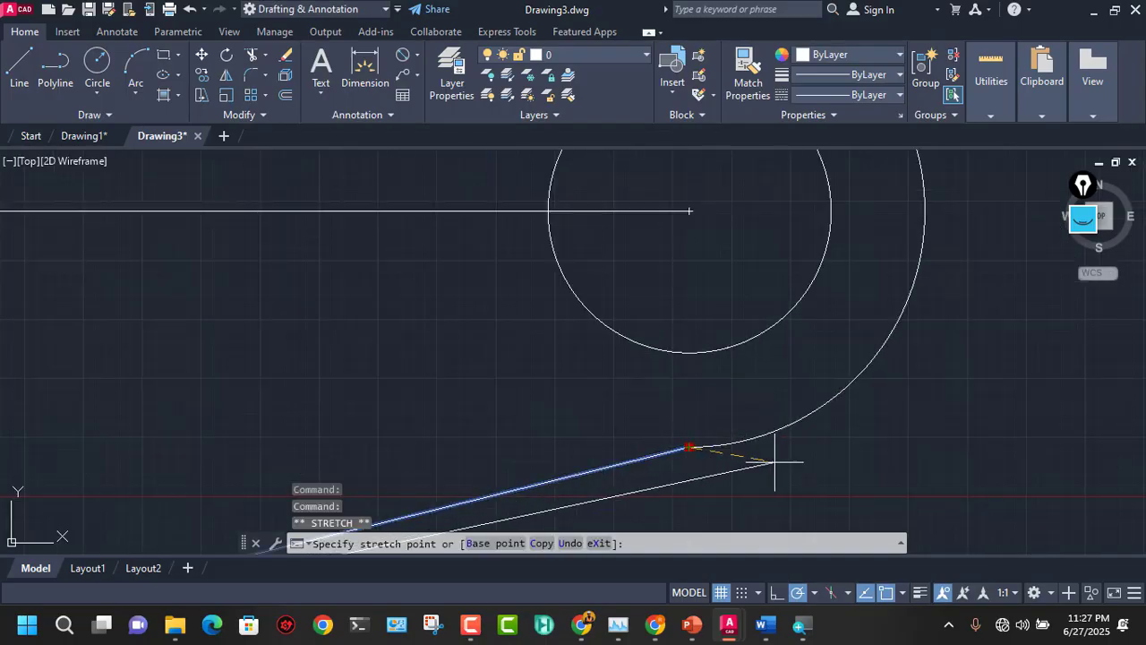
key("F8")
left_click(757, 438)
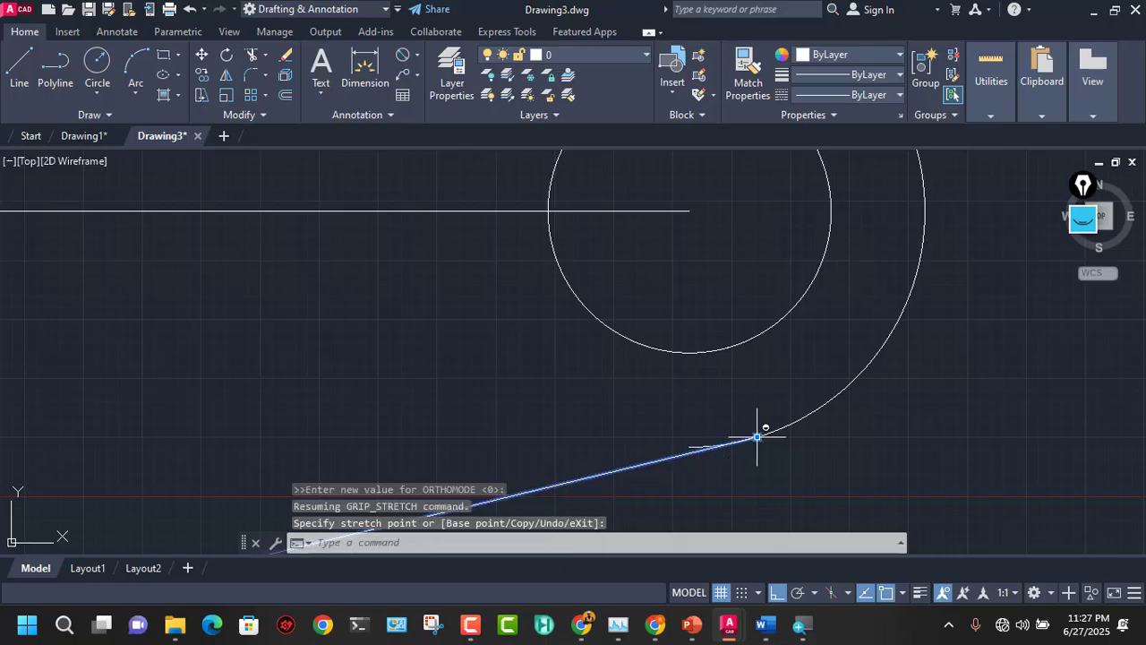
right_click(758, 438, "shift")
key("Escape")
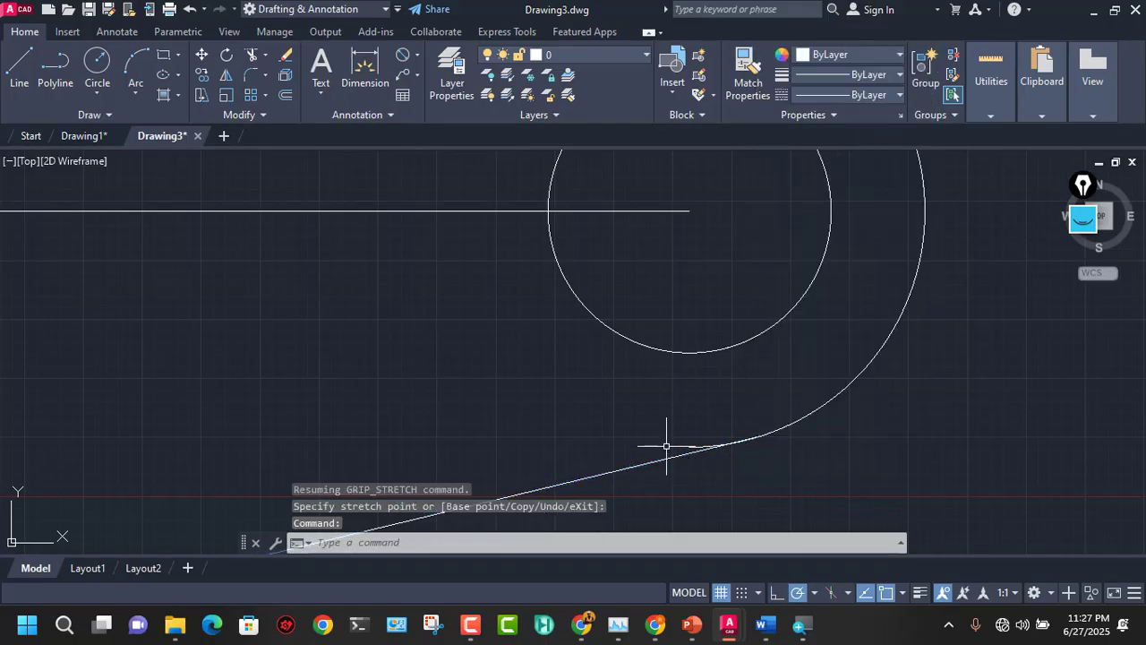
Step: Trim the end arc's overhanging stub and the leftover overlap where it meets the lower sloping line
scroll(709, 447, "up", 4)
type("tr")
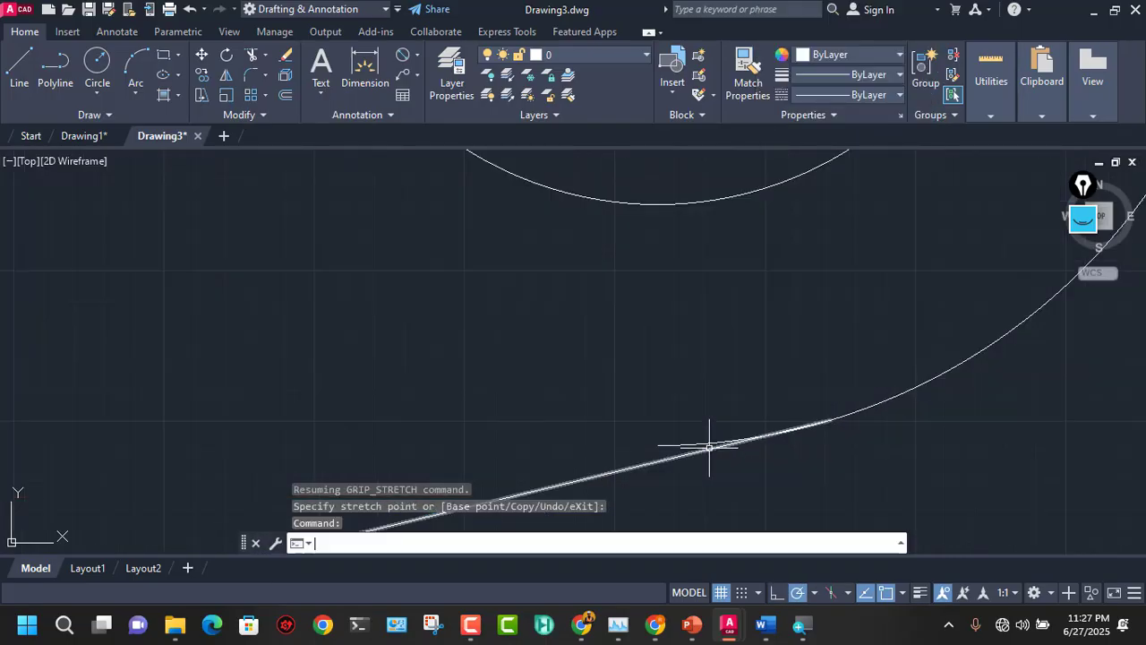
key("Return")
scroll(789, 427, "up", 3)
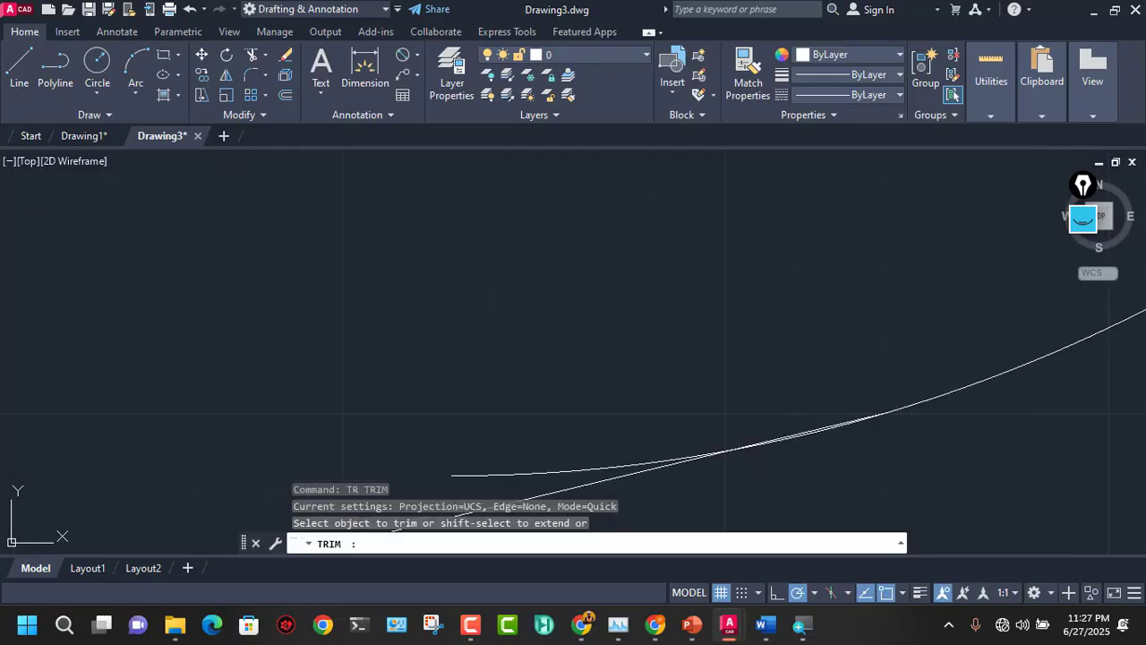
left_click(678, 461)
scroll(679, 461, "down", 5)
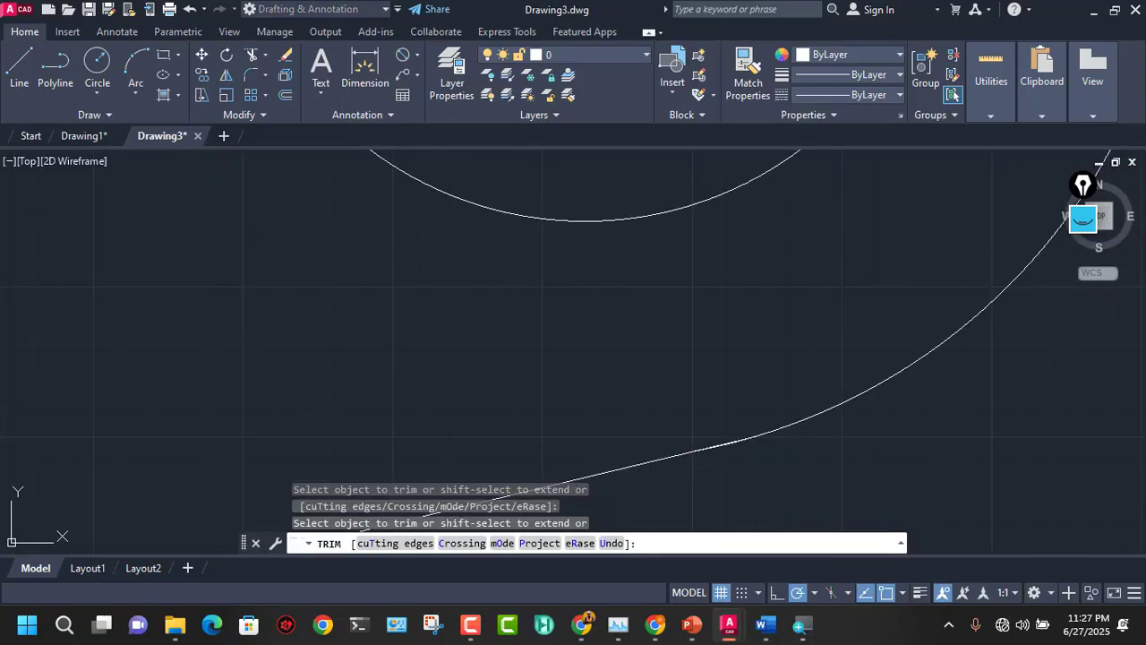
scroll(732, 451, "up", 7)
scroll(634, 429, "up", 3)
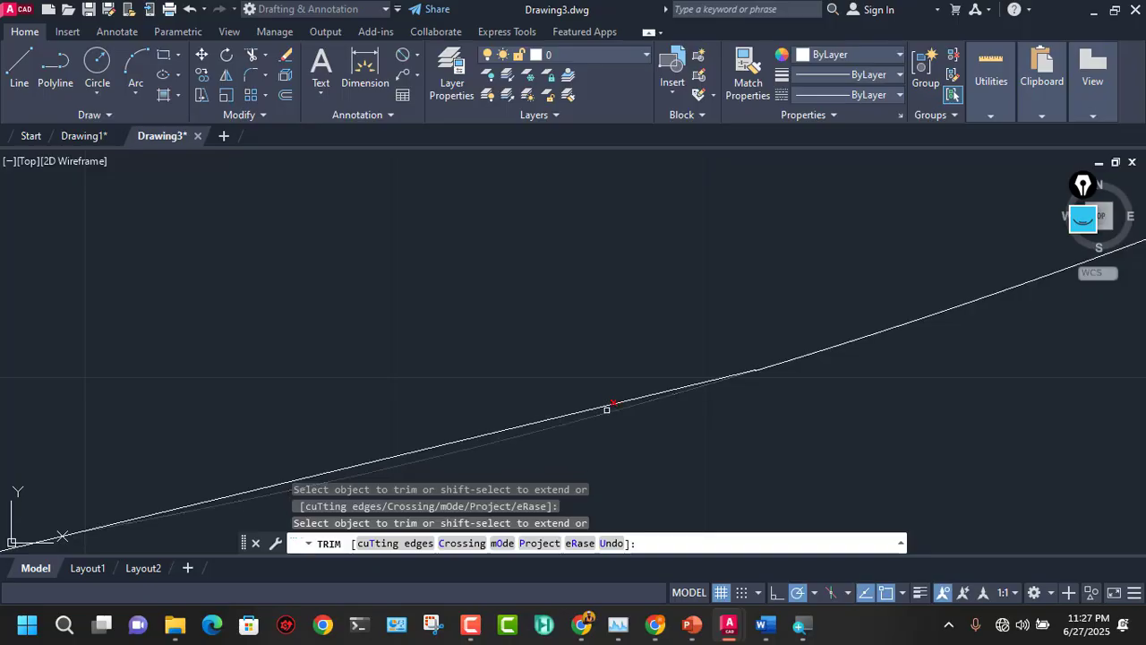
left_click(605, 404)
scroll(606, 404, "down", 1)
scroll(609, 402, "down", 5)
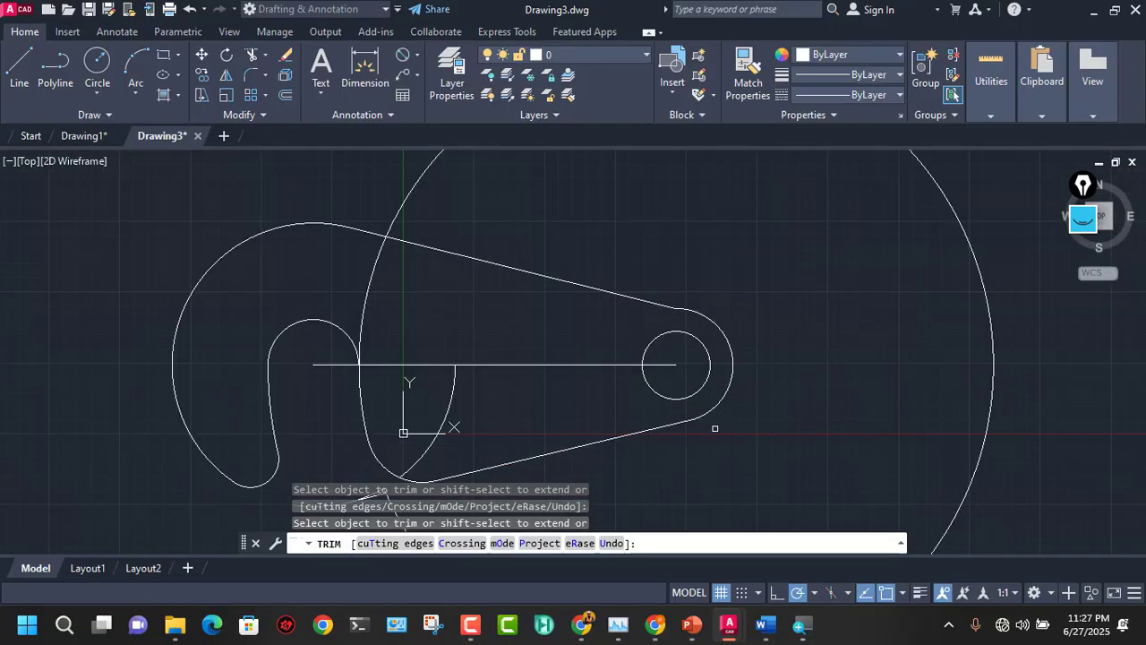
left_click(654, 390)
key("Escape")
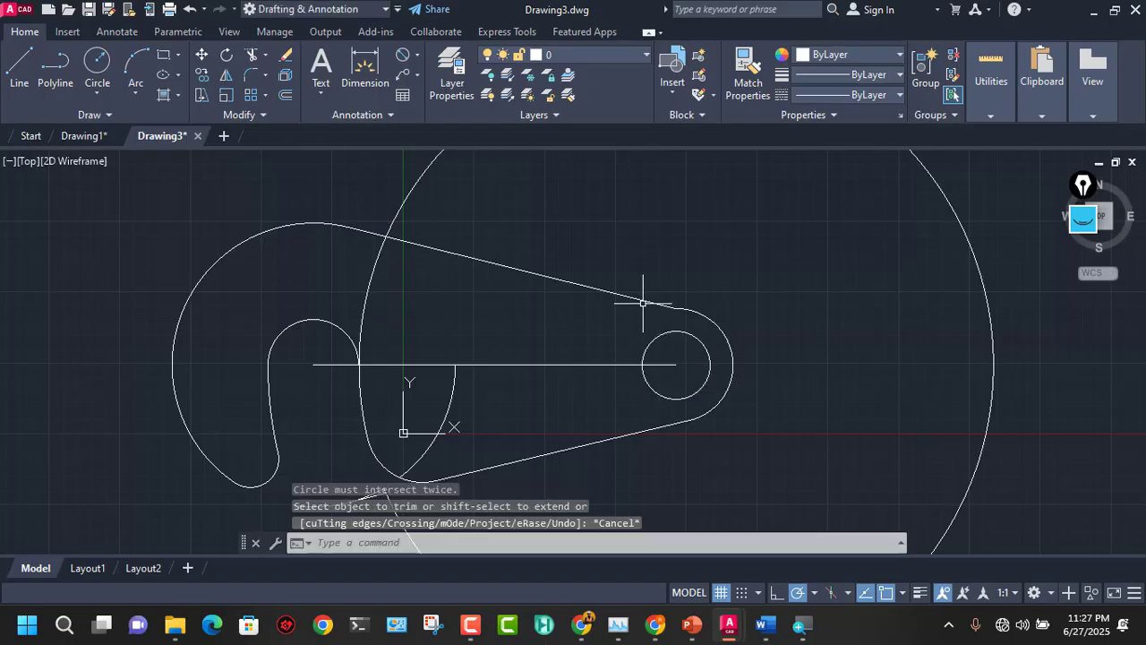
Step: Stretch the upper sloping line's end to a Tangent snap on the outer end arc
left_click(643, 304)
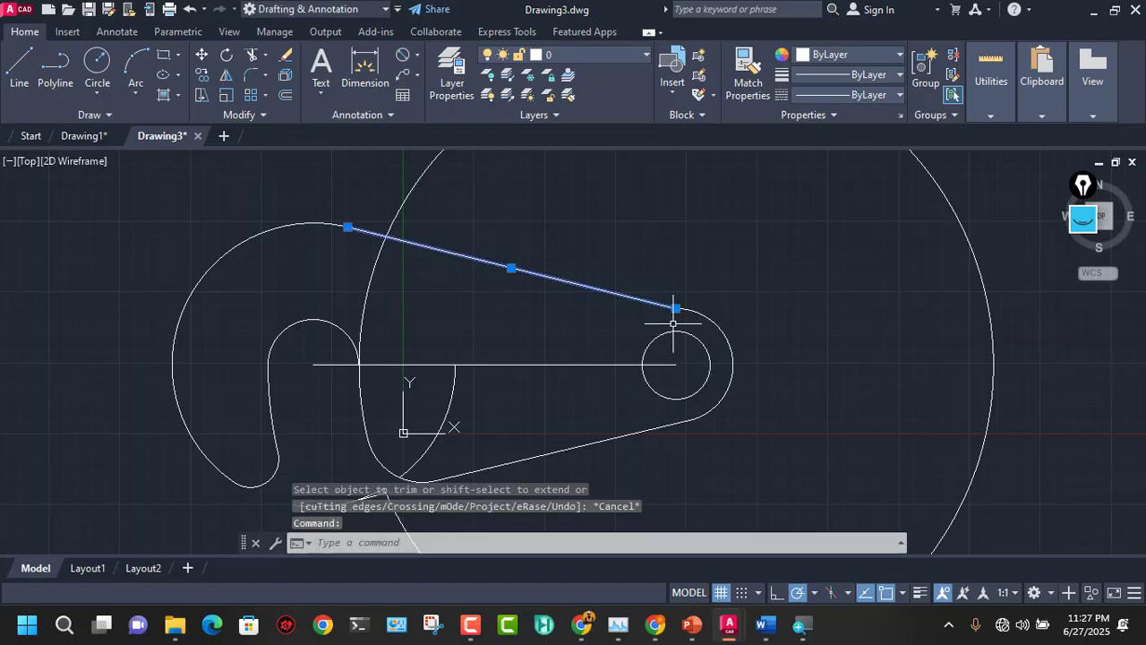
left_click(676, 309)
right_click(676, 285, "shift")
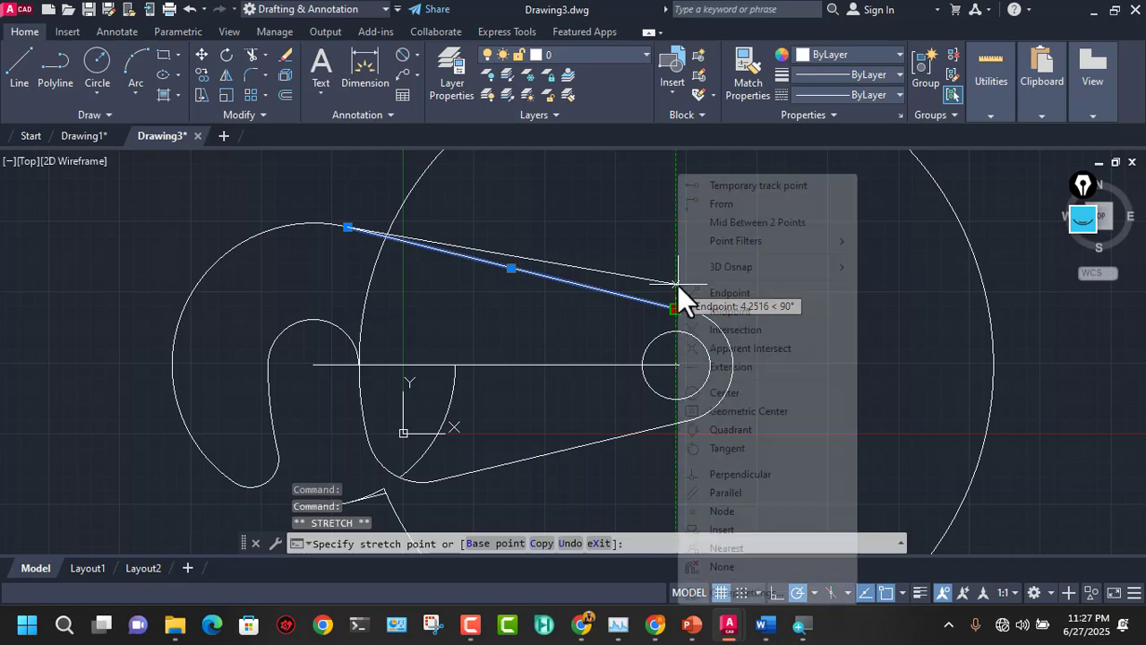
left_click(733, 447)
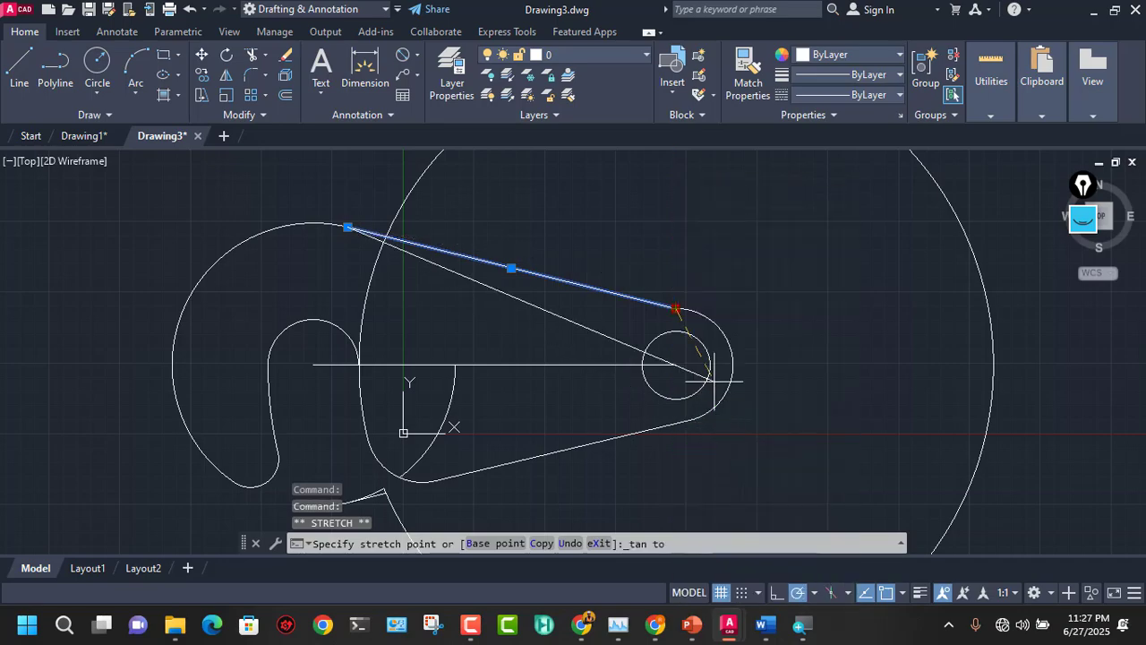
left_click(702, 317)
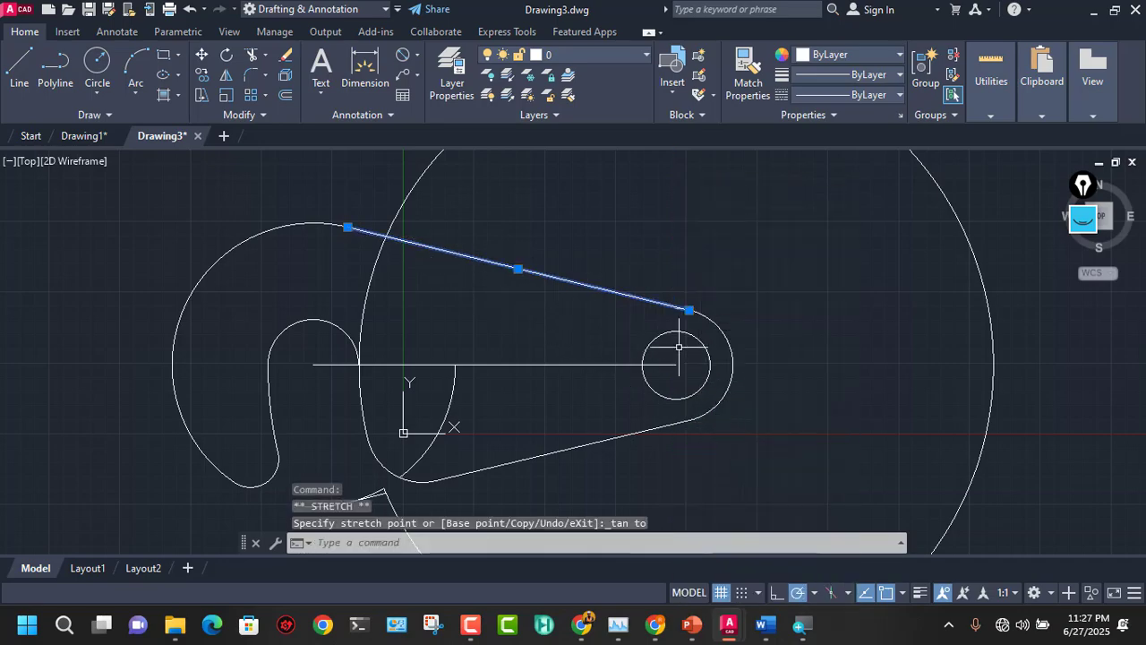
key("Escape")
Step: Trim the end arc's overhanging stub where it meets the upper sloping line
scroll(681, 322, "up", 6)
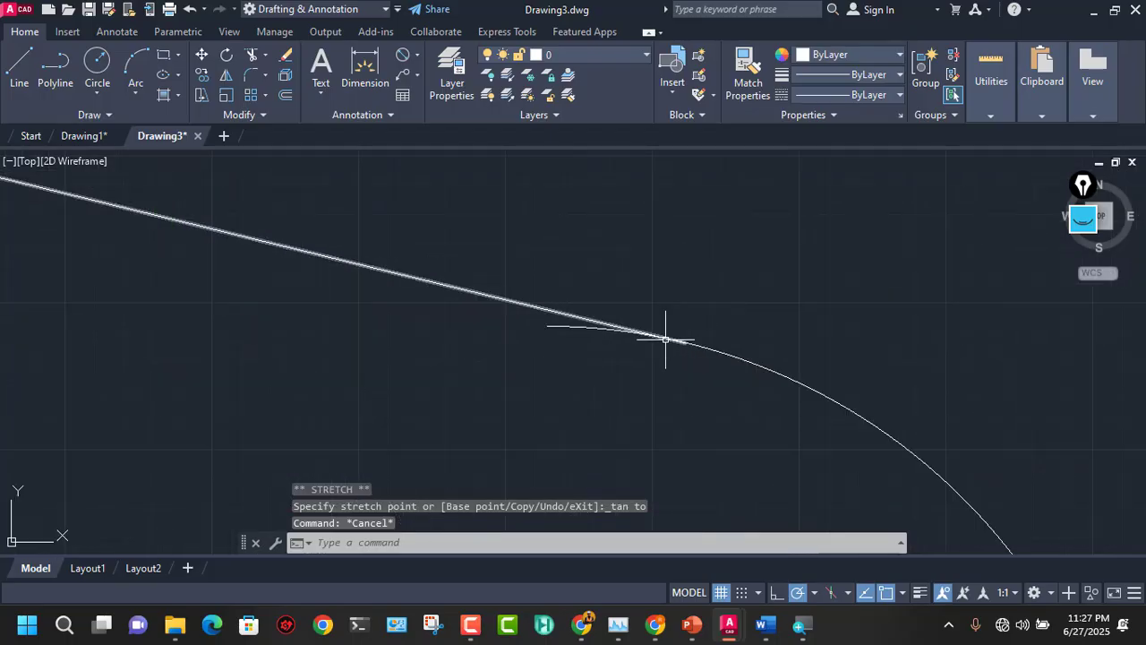
left_click(314, 543)
type("tr")
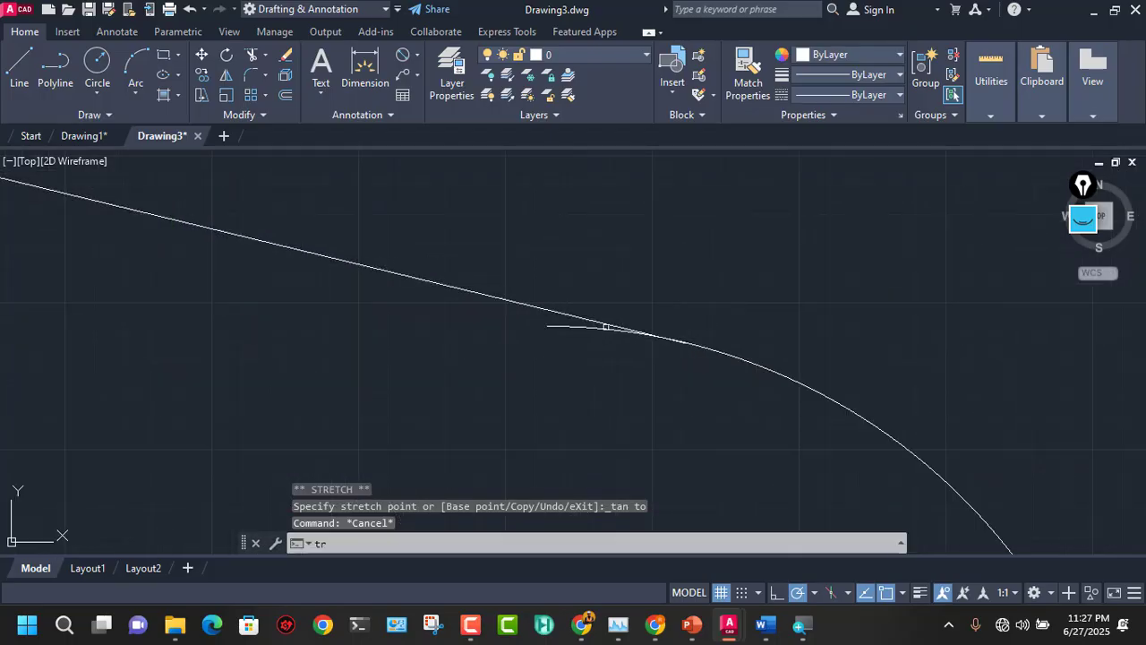
key("Return")
scroll(602, 327, "down", 6)
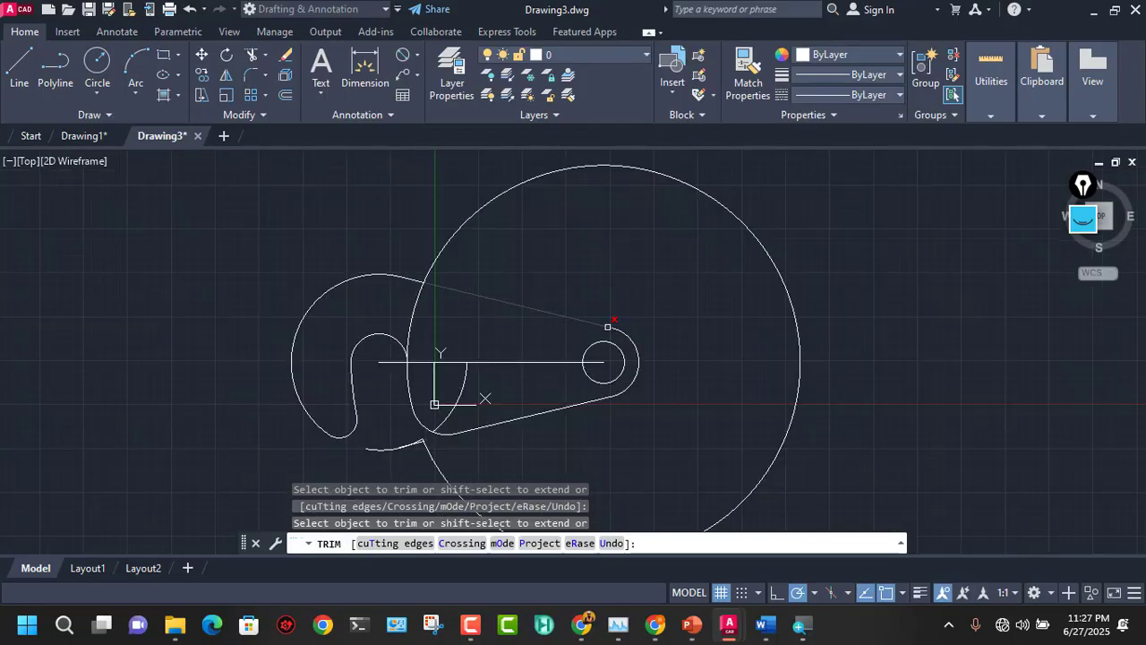
left_click(610, 386)
key("Escape")
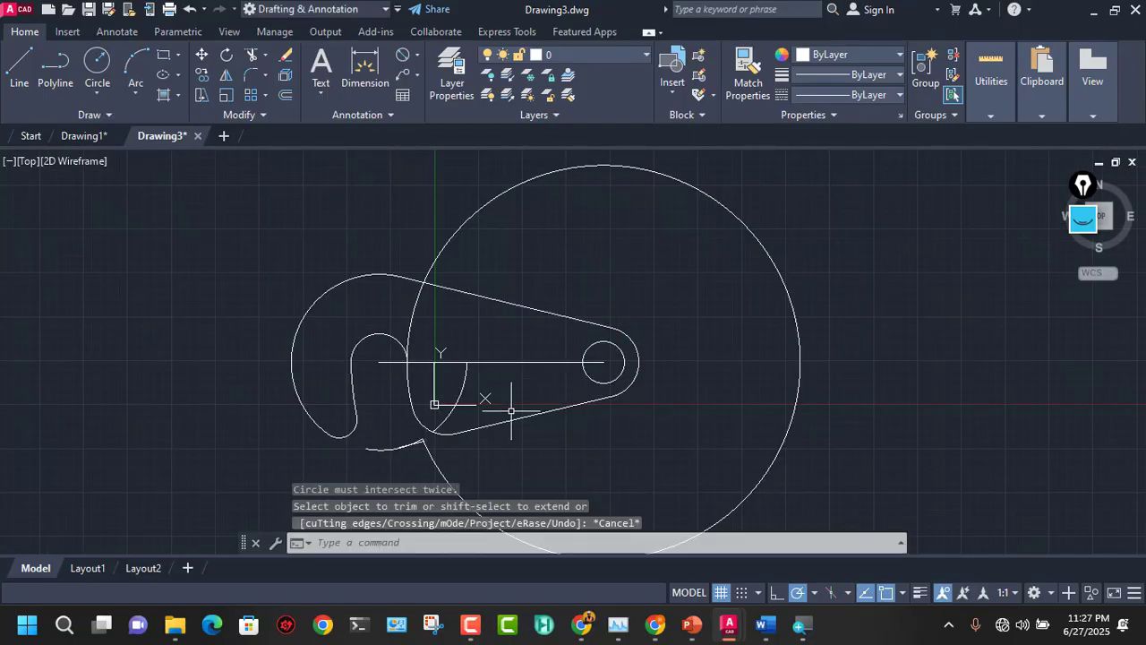
scroll(422, 410, "up", 6)
middle_click_drag(456, 419, 517, 332)
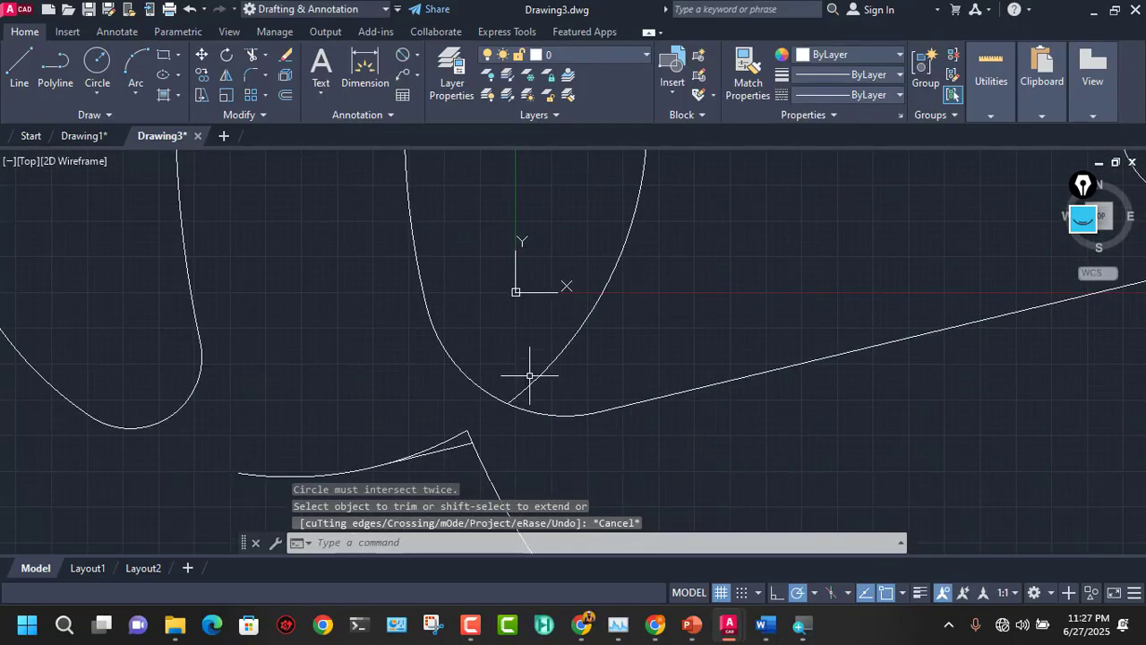
scroll(533, 367, "down", 4)
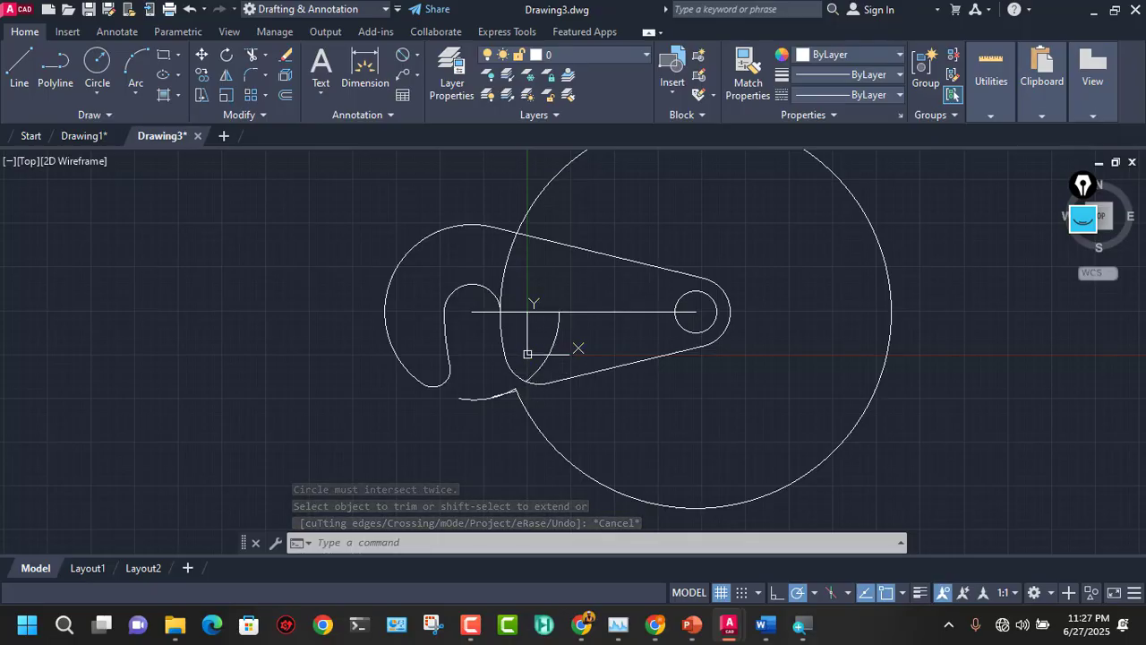
Step: Erase the leftover arc inside the arm and the two leftover segments below the slot opening
left_click(548, 354)
key("Delete")
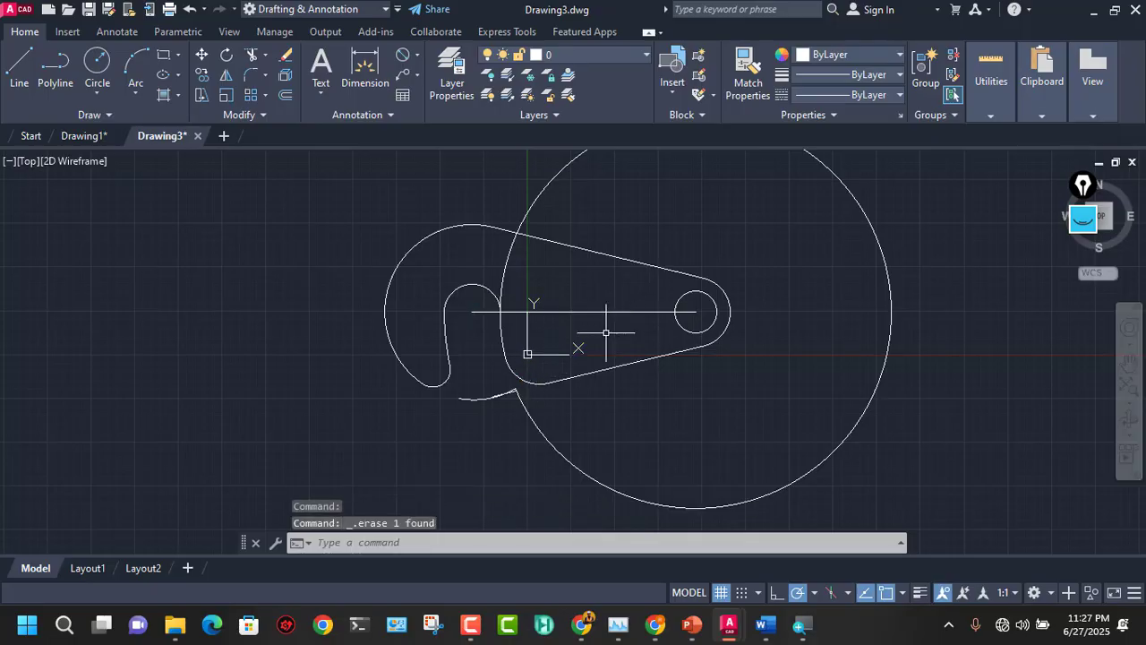
left_click(511, 403)
left_click(494, 383)
key("Delete")
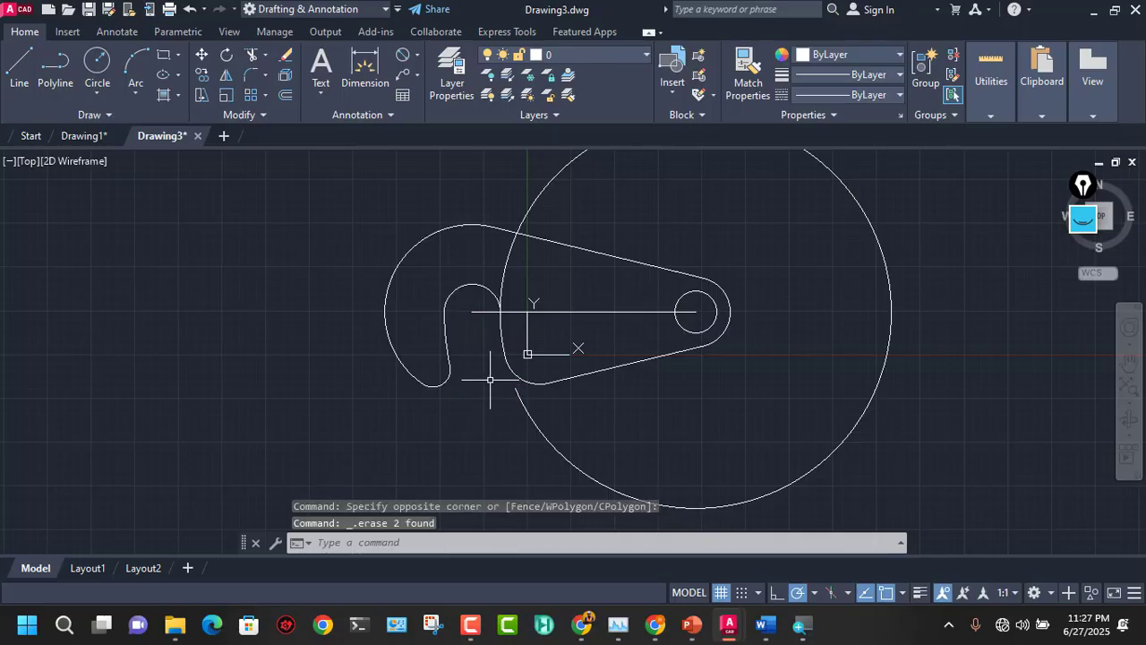
Step: Examine how the slot's R8 arc meets the large construction circle at the centre line
scroll(488, 311, "up", 5)
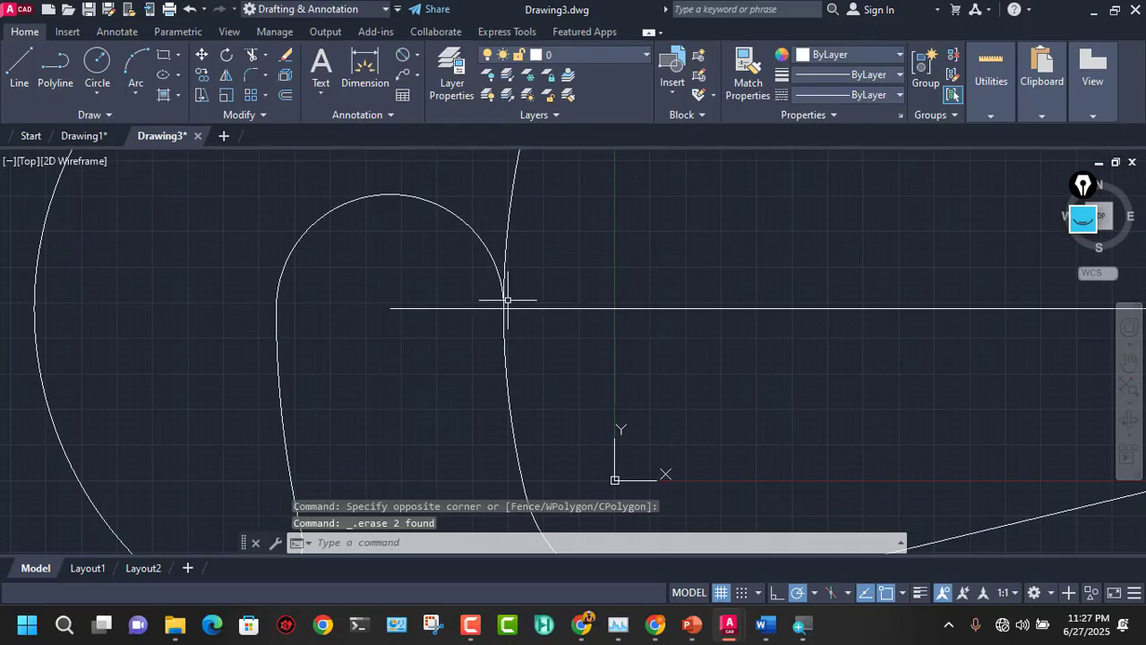
scroll(507, 301, "up", 6)
mouse_move(525, 358)
middle_mouse_down()
mouse_move(507, 347)
mouse_move(536, 237)
middle_mouse_up()
scroll(538, 393, "up", 5)
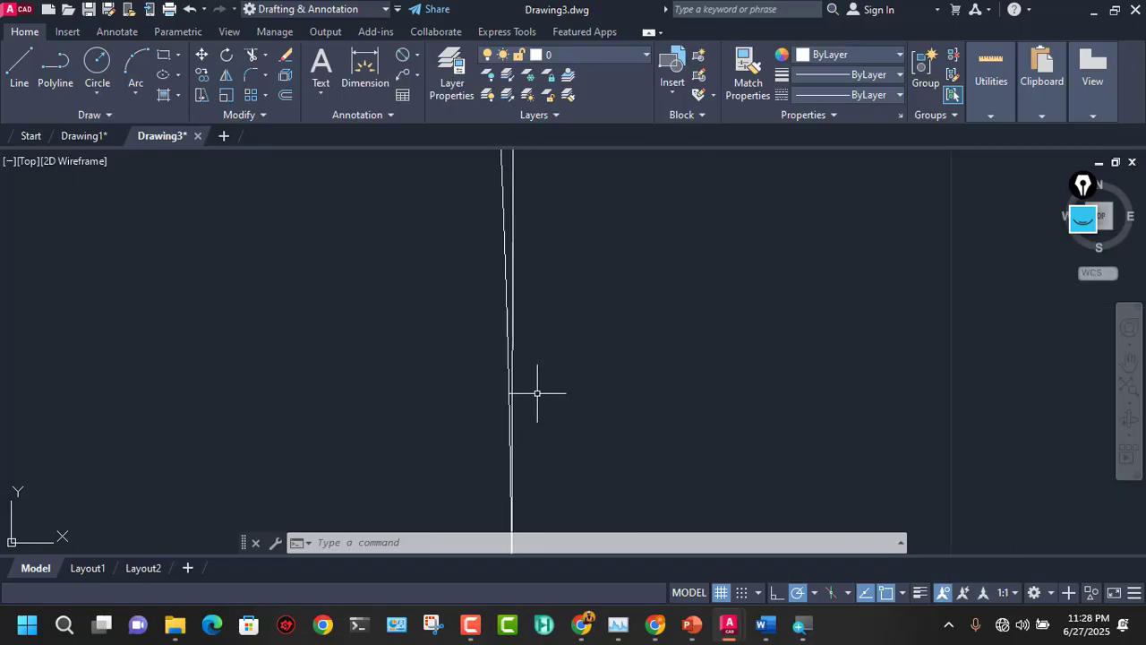
middle_click_drag(521, 402, 525, 367)
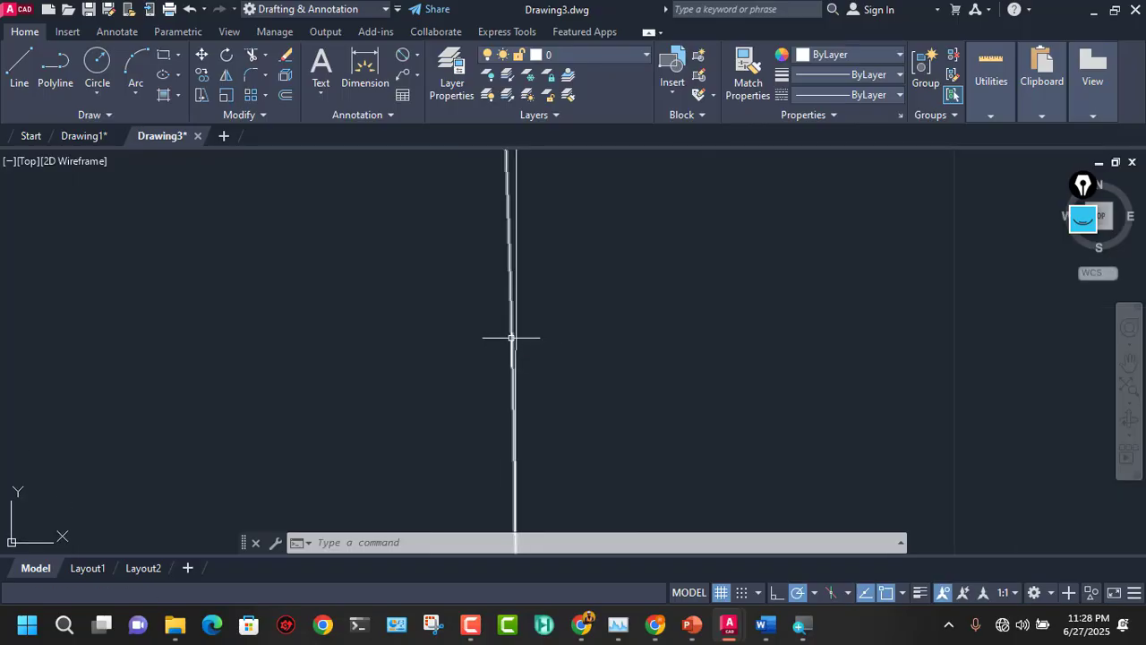
left_click(512, 338)
scroll(511, 337, "down", 2)
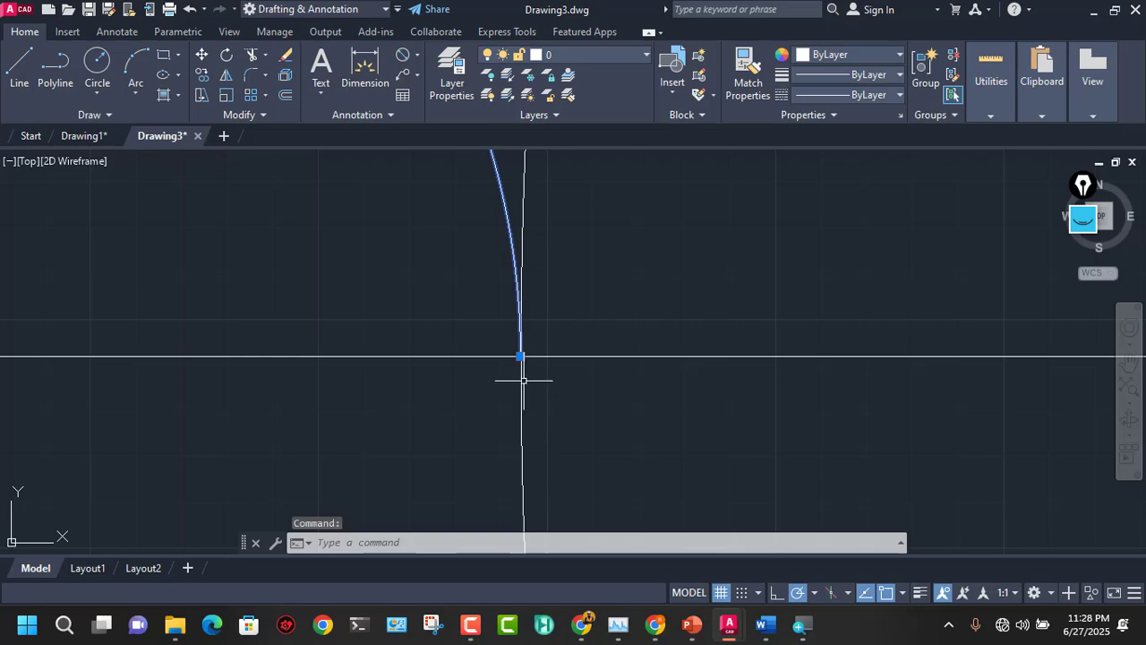
scroll(524, 377, "down", 2)
scroll(525, 385, "down", 3)
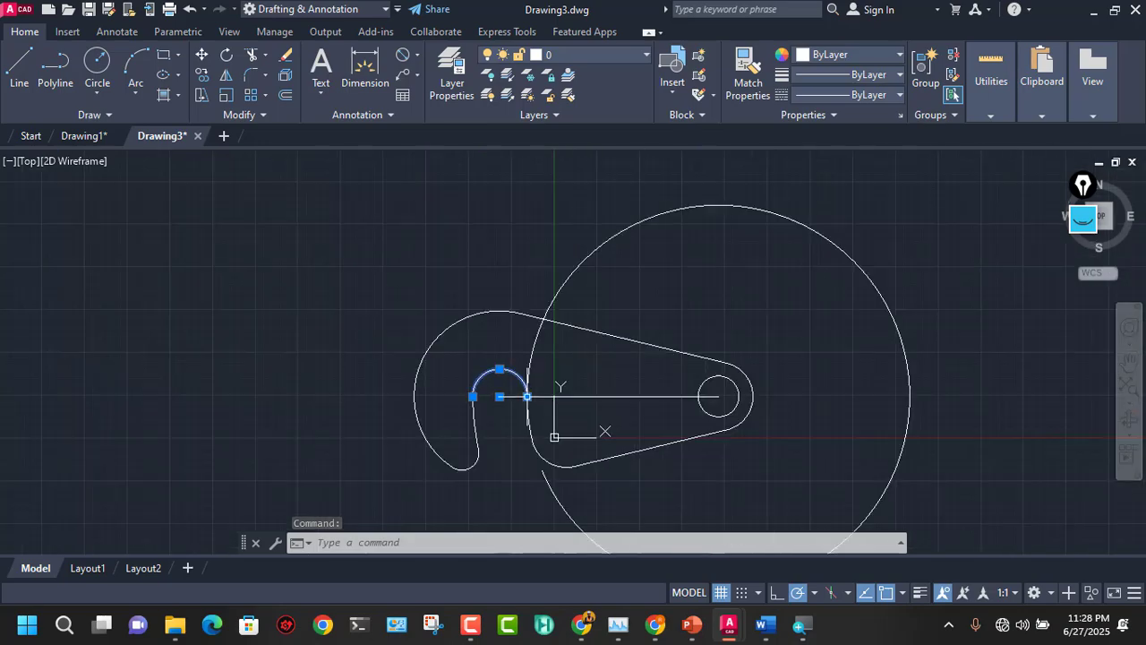
middle_click_drag(581, 404, 565, 363)
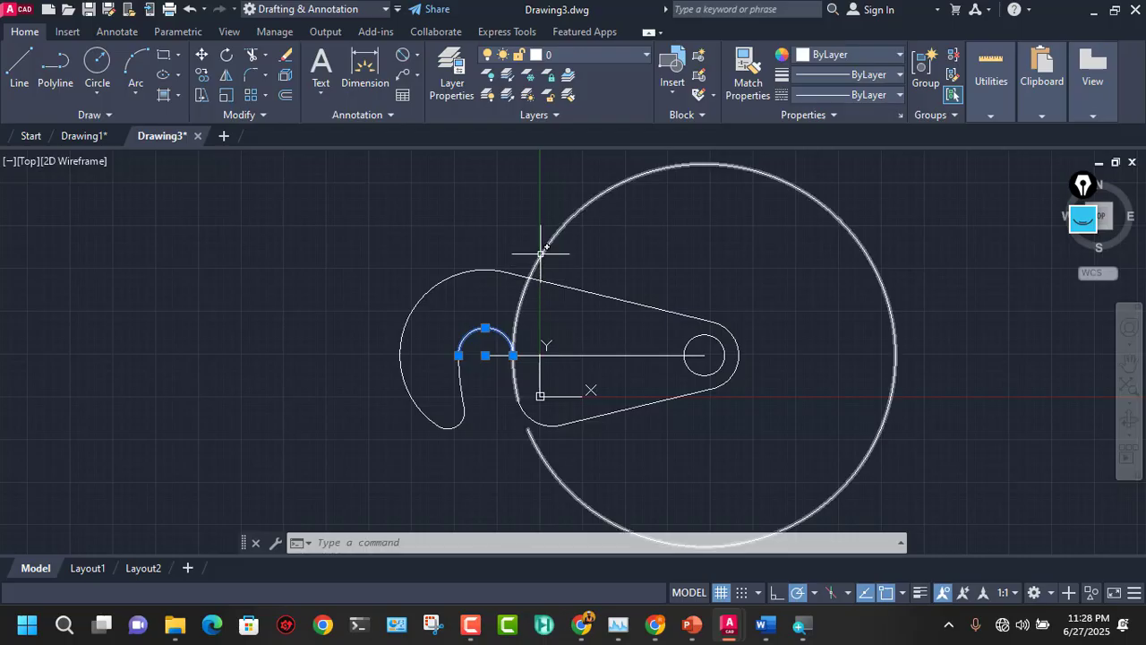
key("Escape")
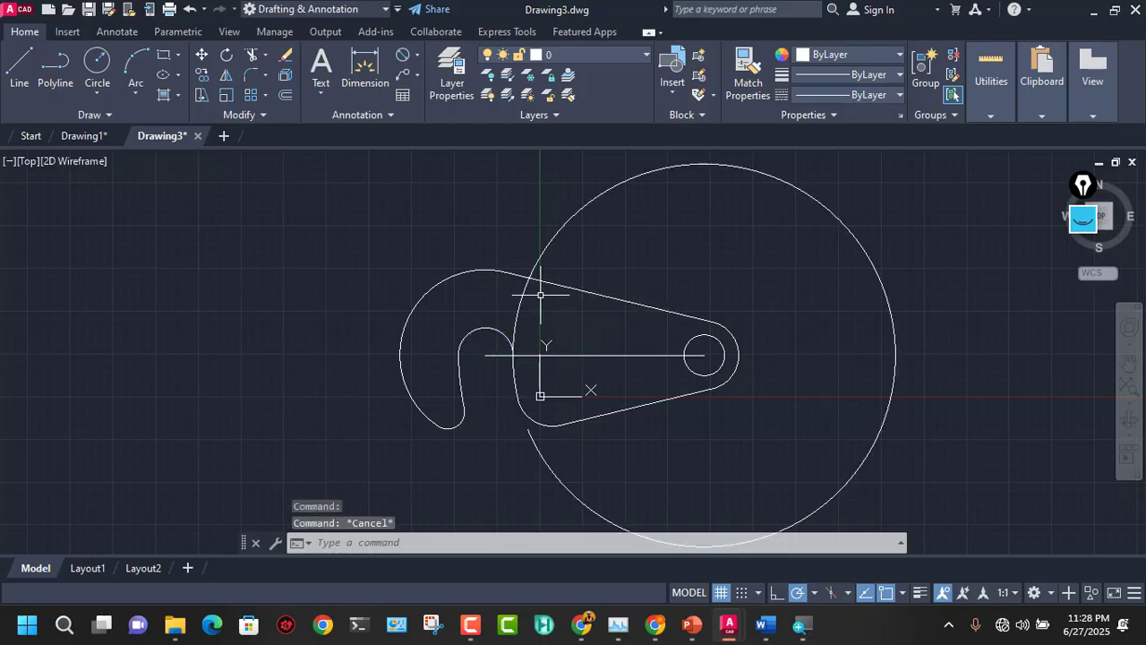
Step: Trim away the large construction circle outside the part and its remaining piece inside the body above the slot's side edge
type("tr")
key("Return")
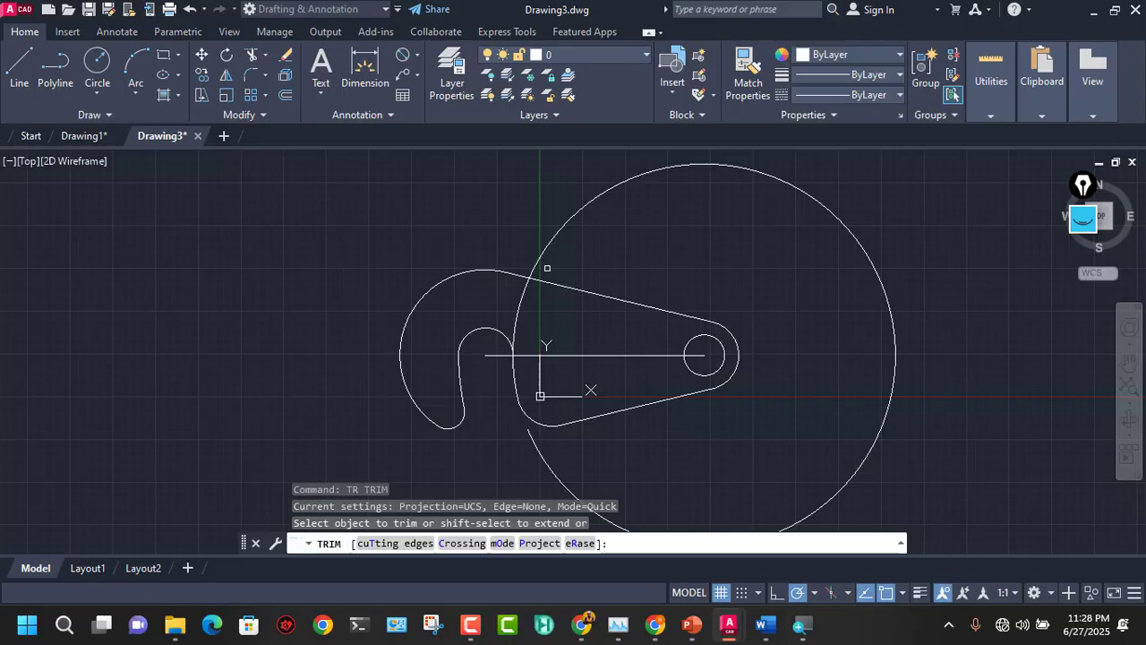
left_click(548, 267)
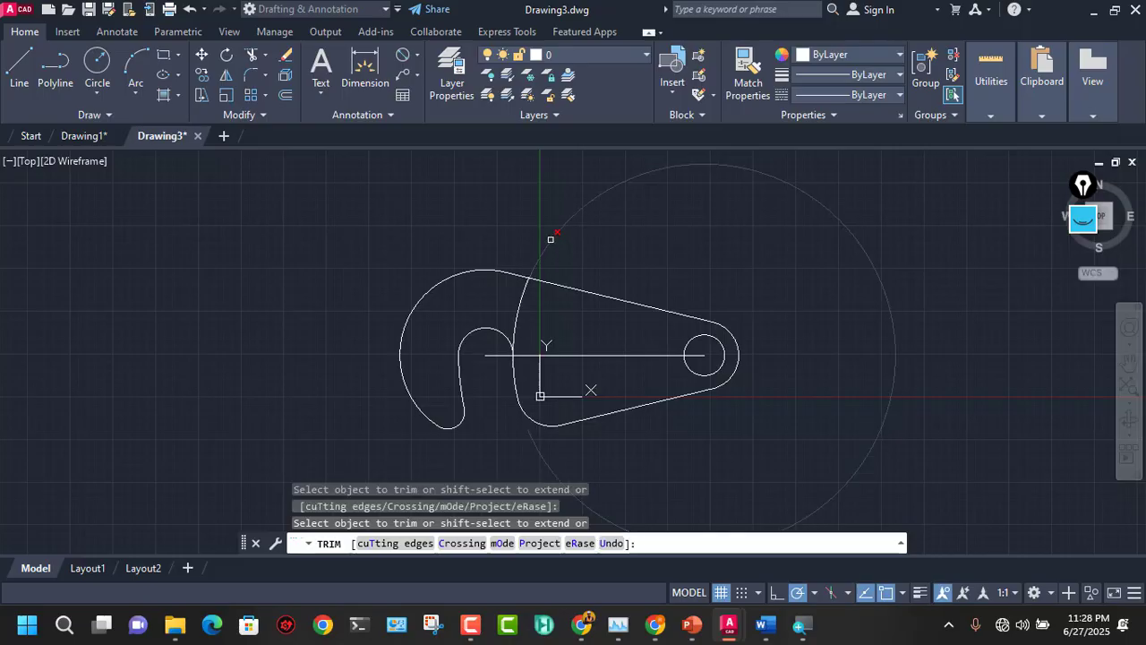
left_click(551, 237)
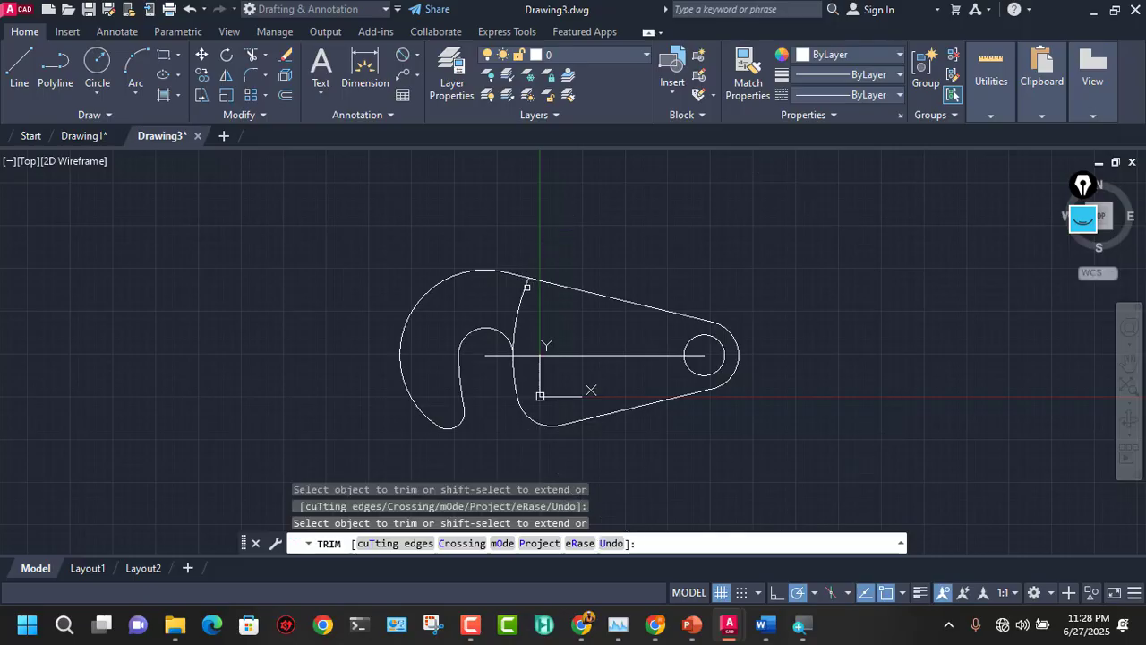
scroll(528, 345, "up", 8)
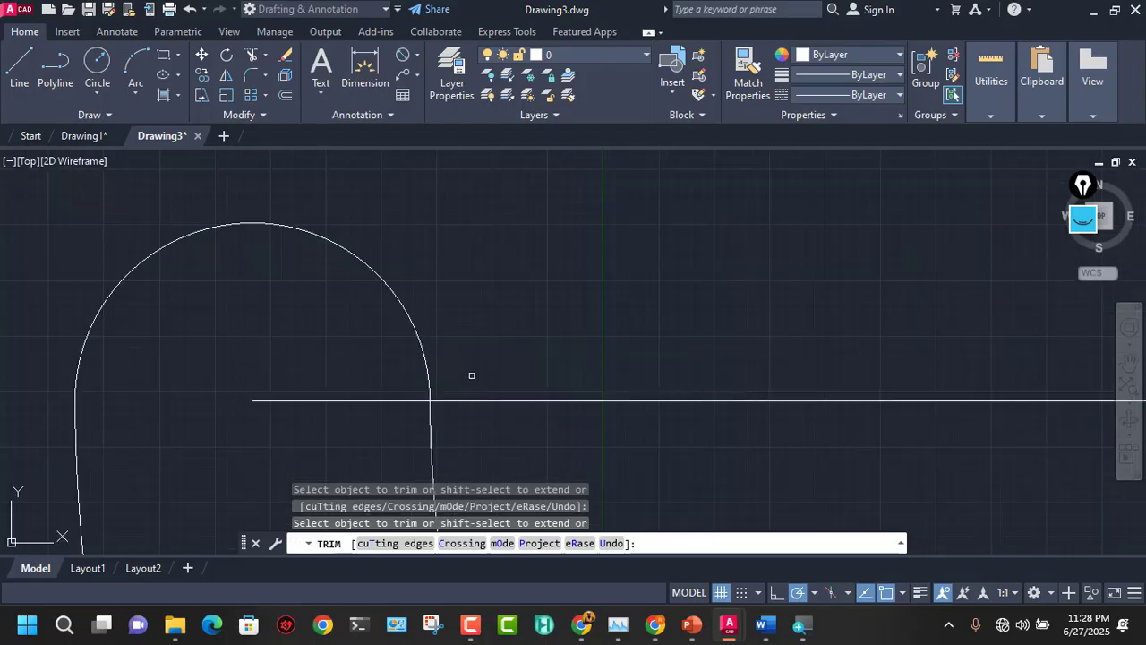
scroll(442, 387, "down", 6)
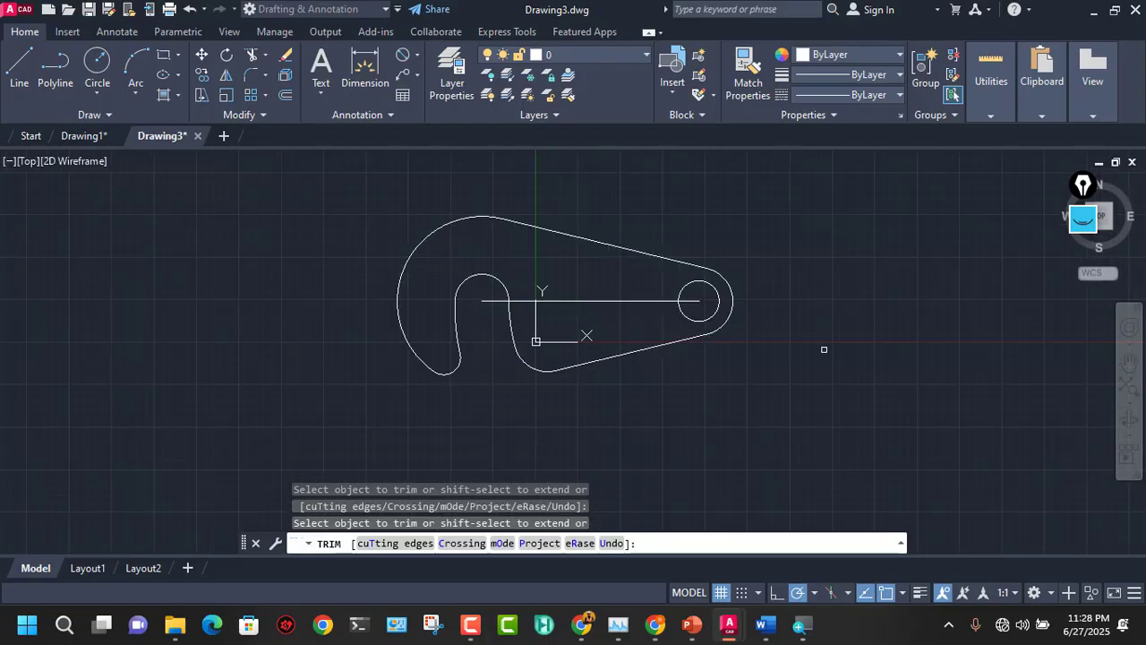
key("Escape")
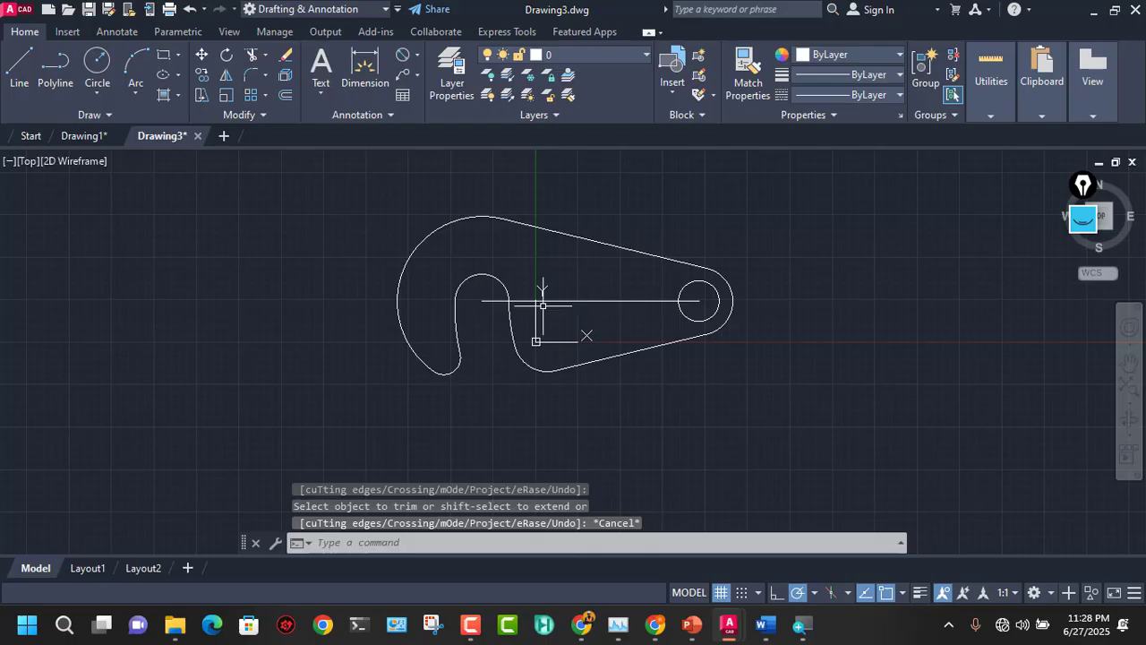
Step: Erase the horizontal construction line joining the slot arc's centre to the hole's centre
left_click(576, 300)
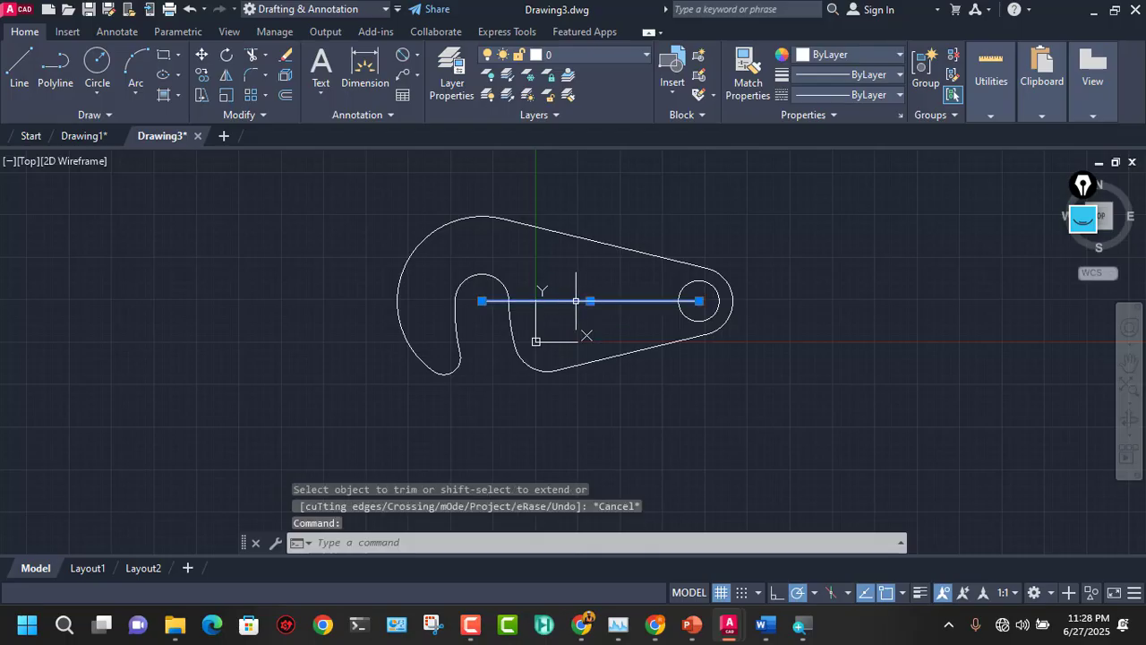
key("Delete")
scroll(609, 277, "up", 4)
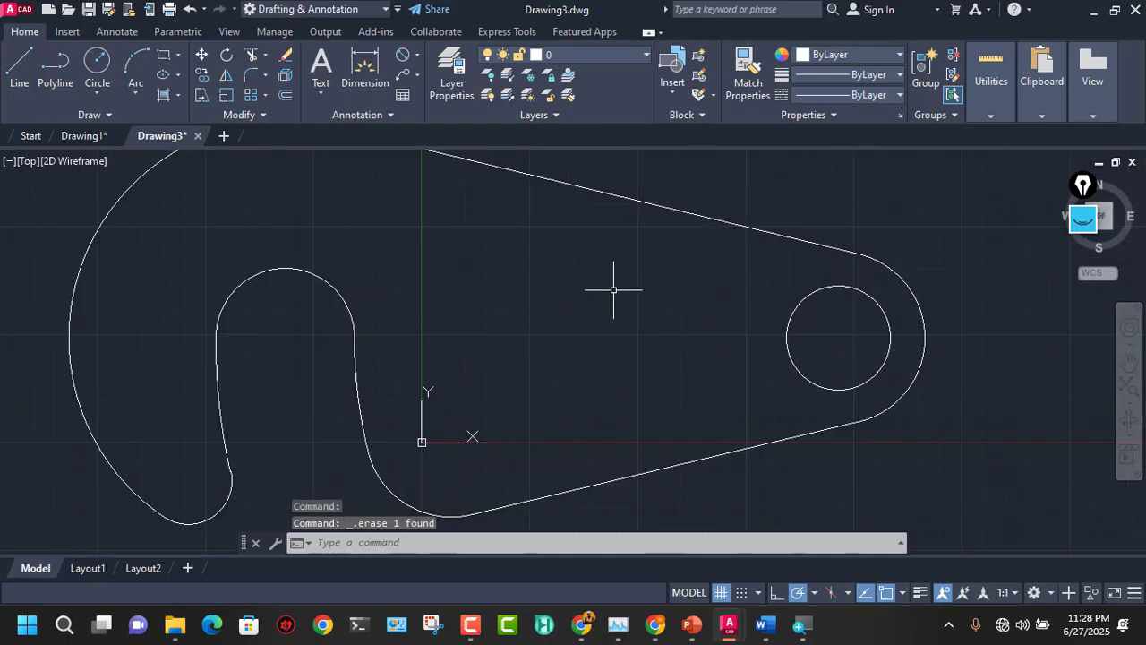
middle_click_drag(614, 290, 633, 301)
scroll(412, 374, "down", 4)
middle_click_drag(440, 371, 693, 384)
scroll(695, 385, "up", 4)
scroll(695, 385, "down", 4)
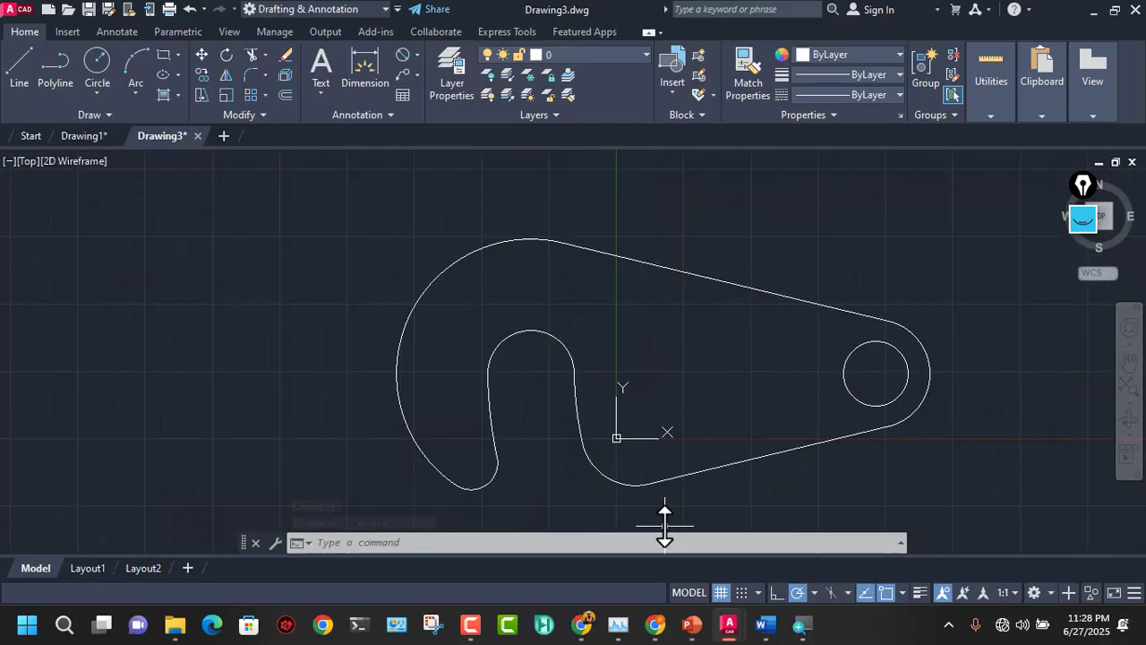
Step: Switch to PowerPoint and compare the finished outline with the Example 2 reference slide
left_click(694, 559)
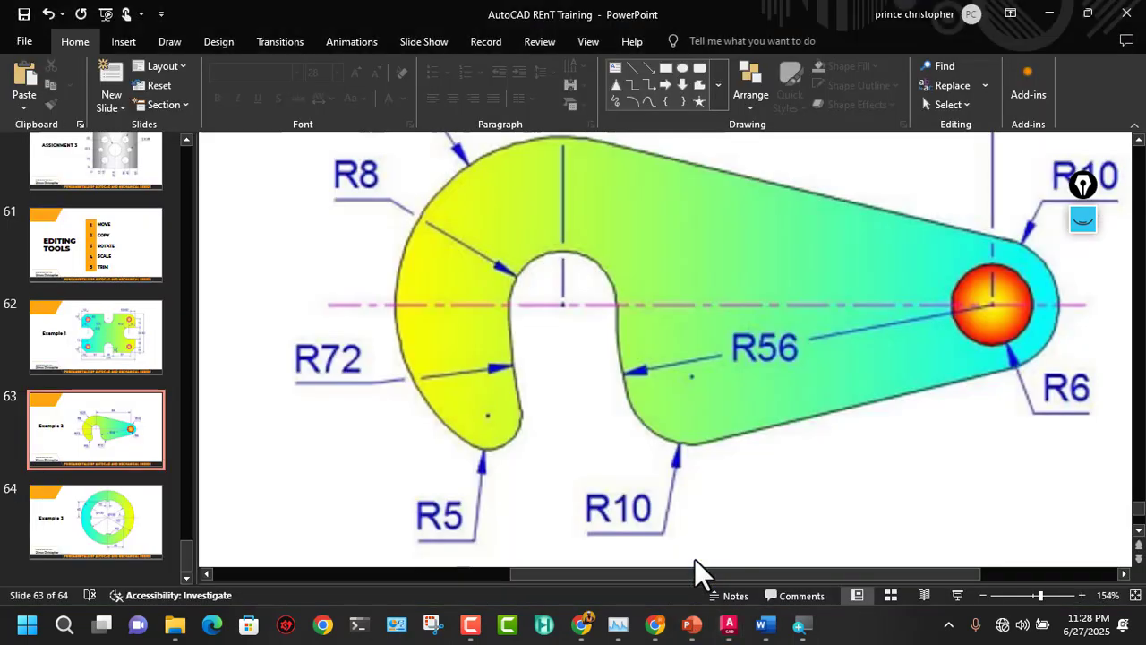
scroll(756, 306, "down", 1)
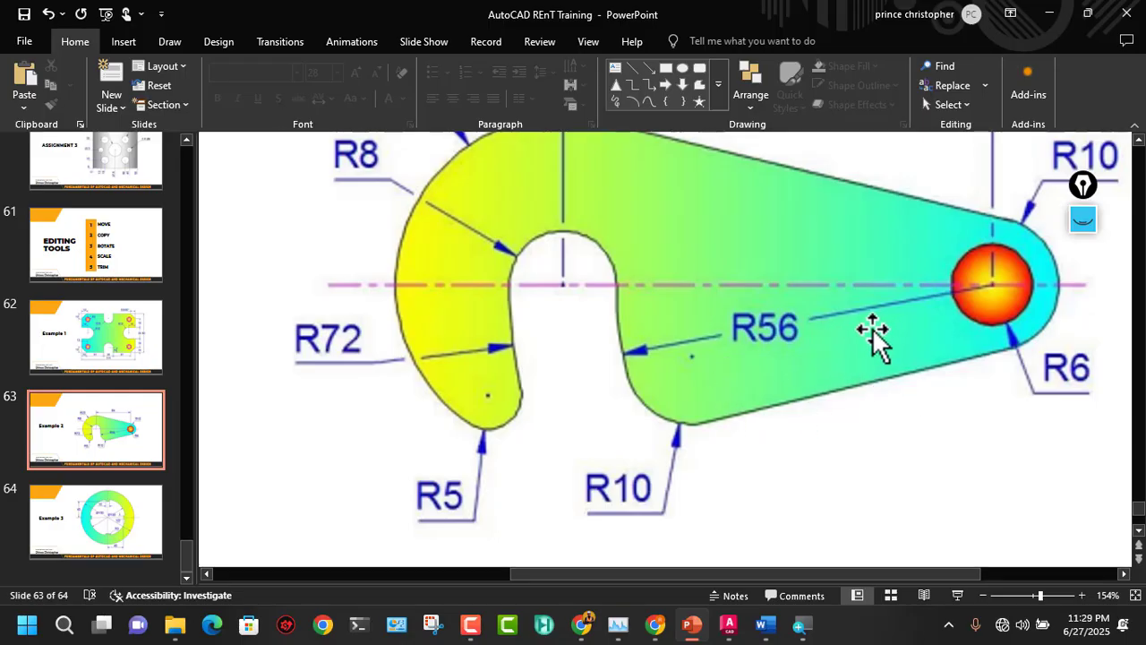
mouse_move(727, 630)
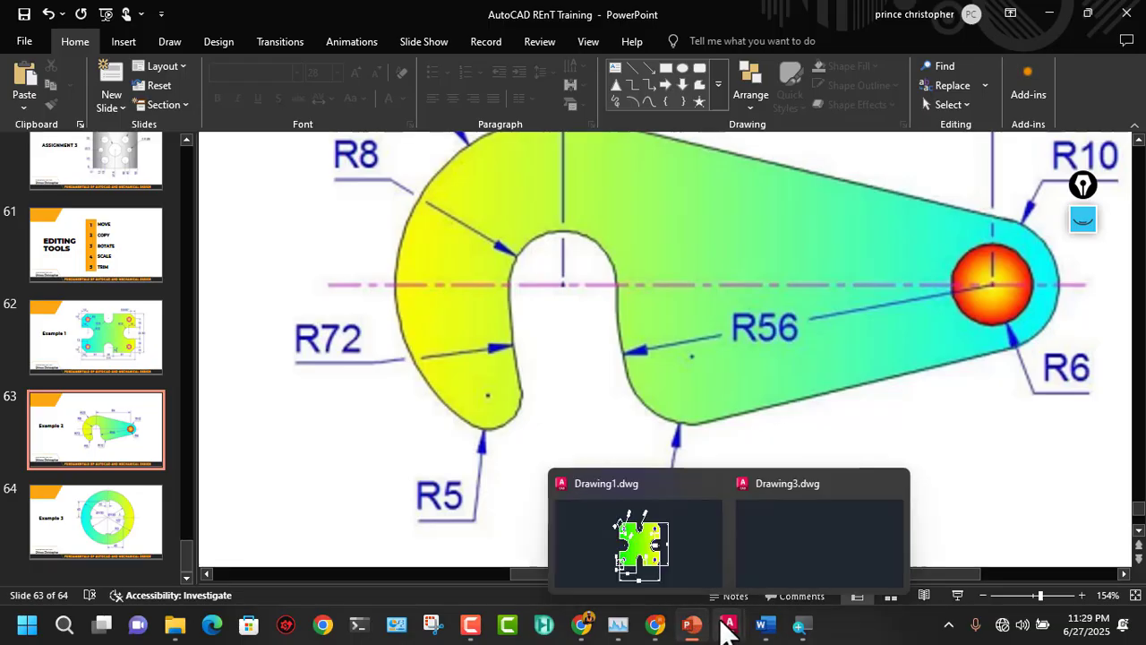
Step: Open the Example 3 slide and reduce its zoom to 80% to view the whole ring drawing
left_click(68, 512)
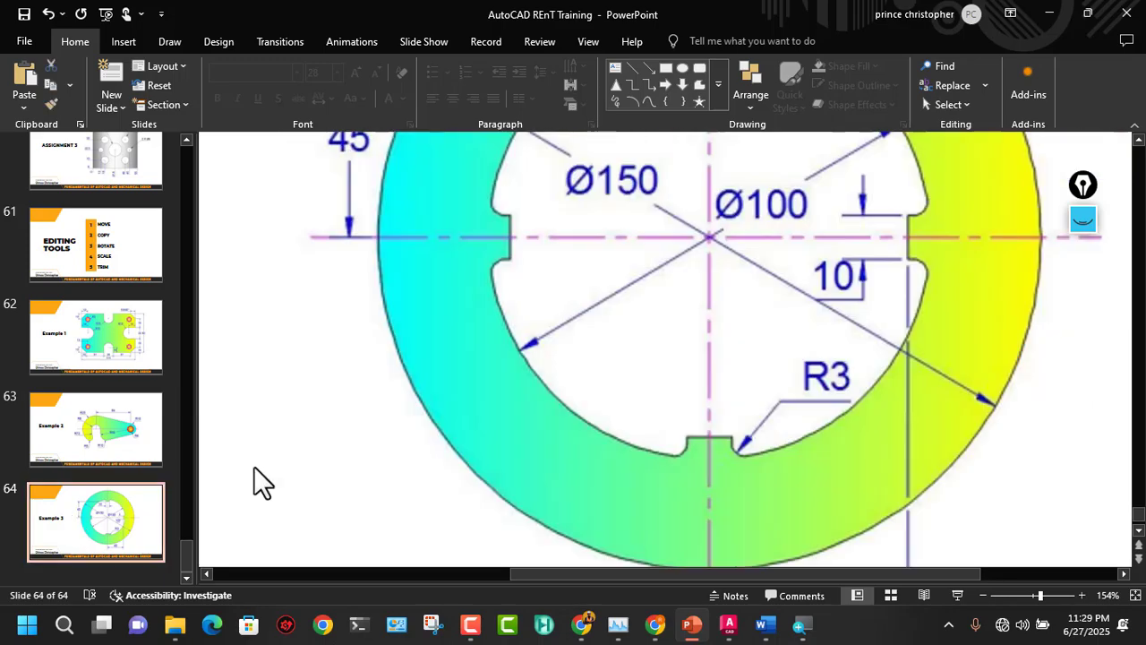
left_click(983, 594)
left_click(983, 595)
left_click(983, 595)
left_click(982, 595)
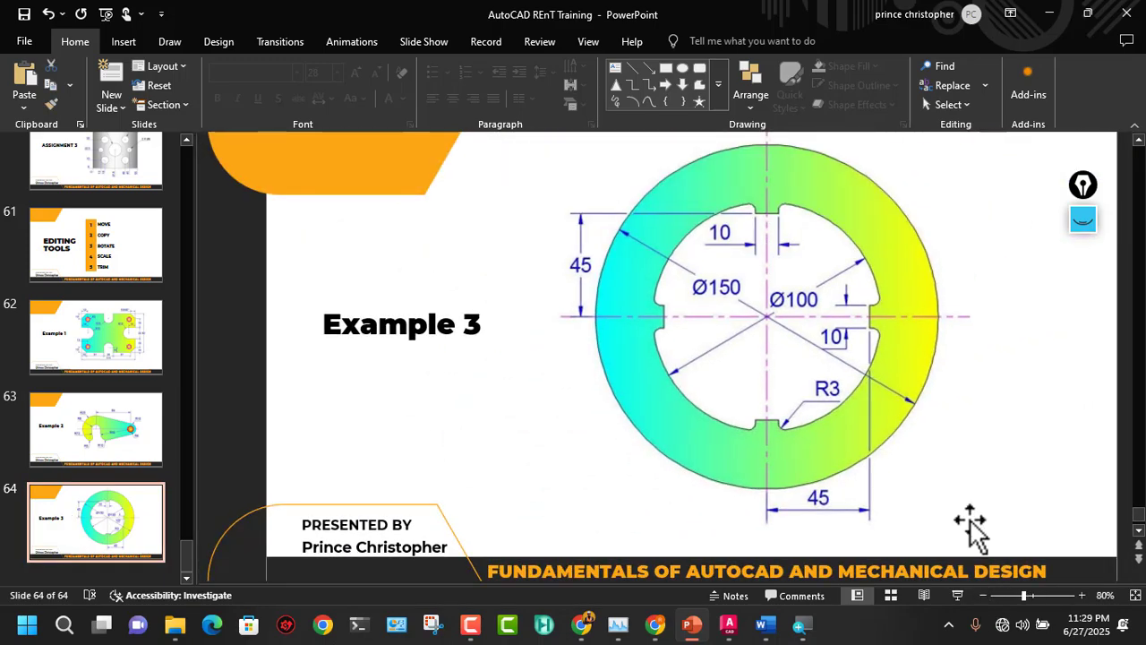
Step: Return to the Example 2 slide to review its dimensions, and switch back to Drawing3 in AutoCAD
left_click(101, 423)
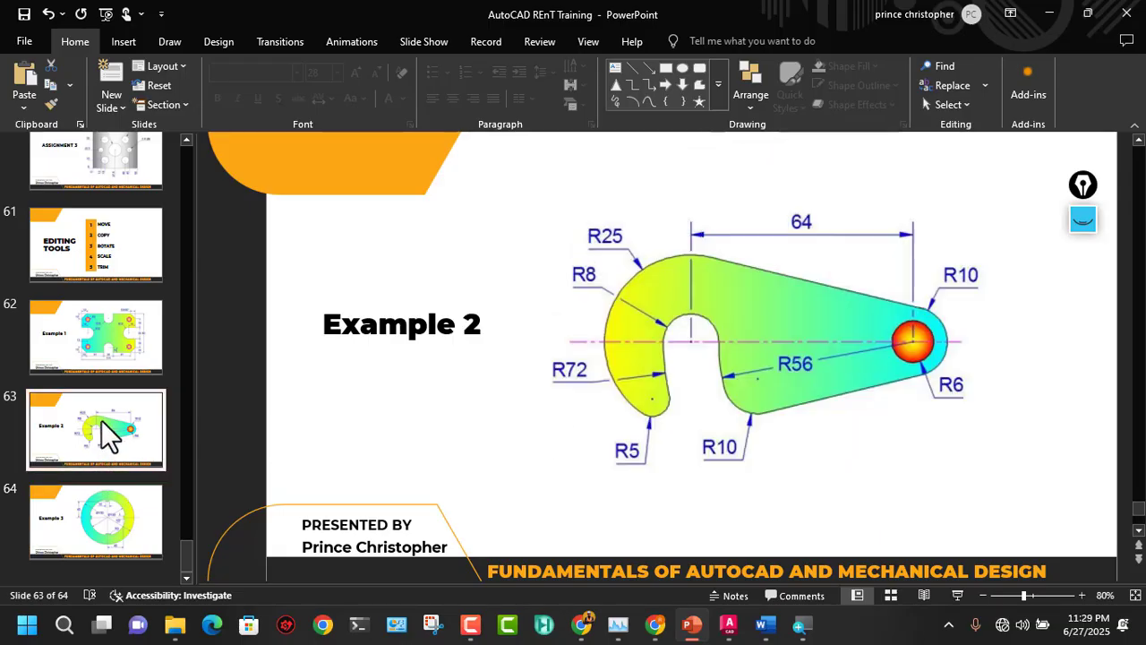
mouse_move(729, 625)
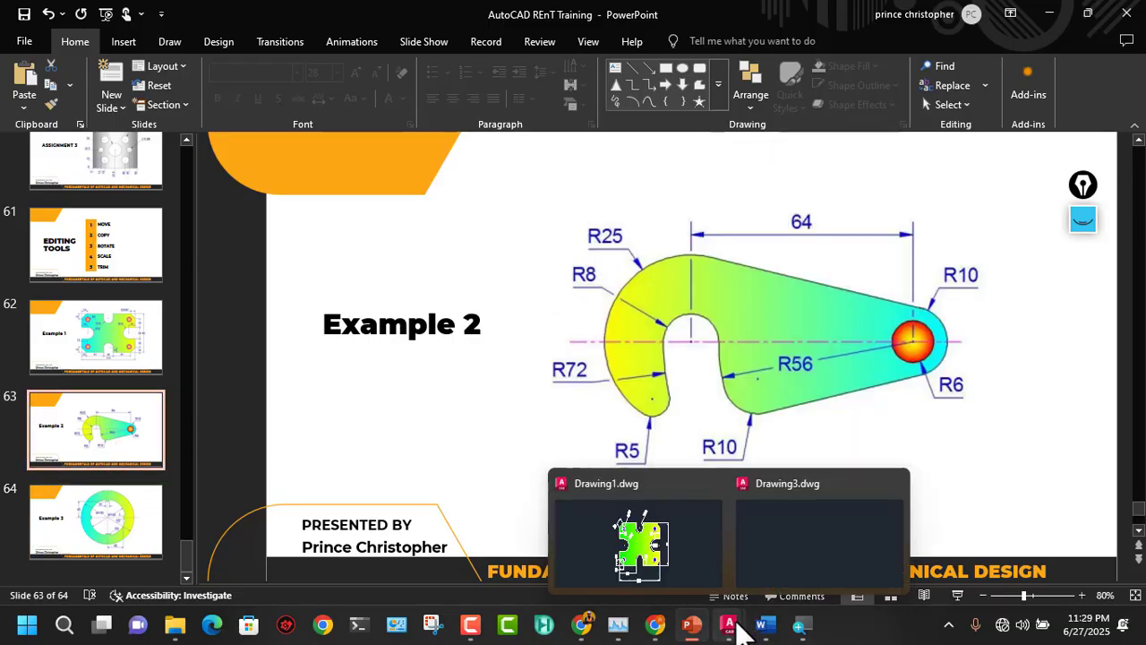
left_click(774, 554)
middle_click_drag(696, 435, 531, 399)
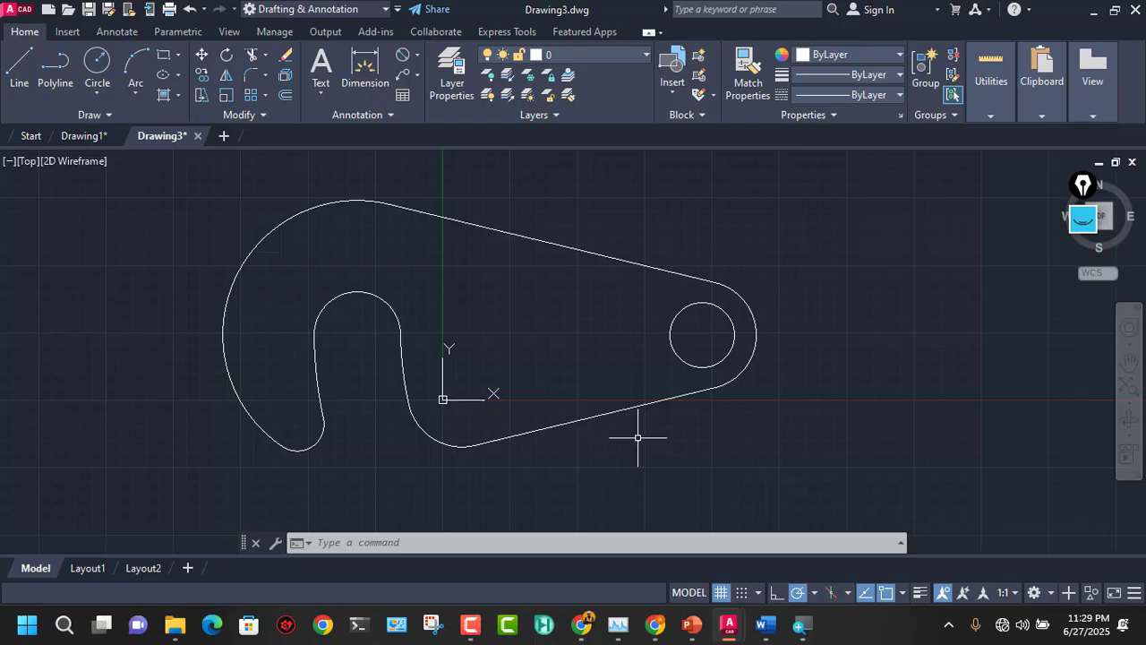
Step: Copy the whole hook part from the hole's centre, placing two copies to the right of the original
left_click(208, 74)
left_click(808, 467)
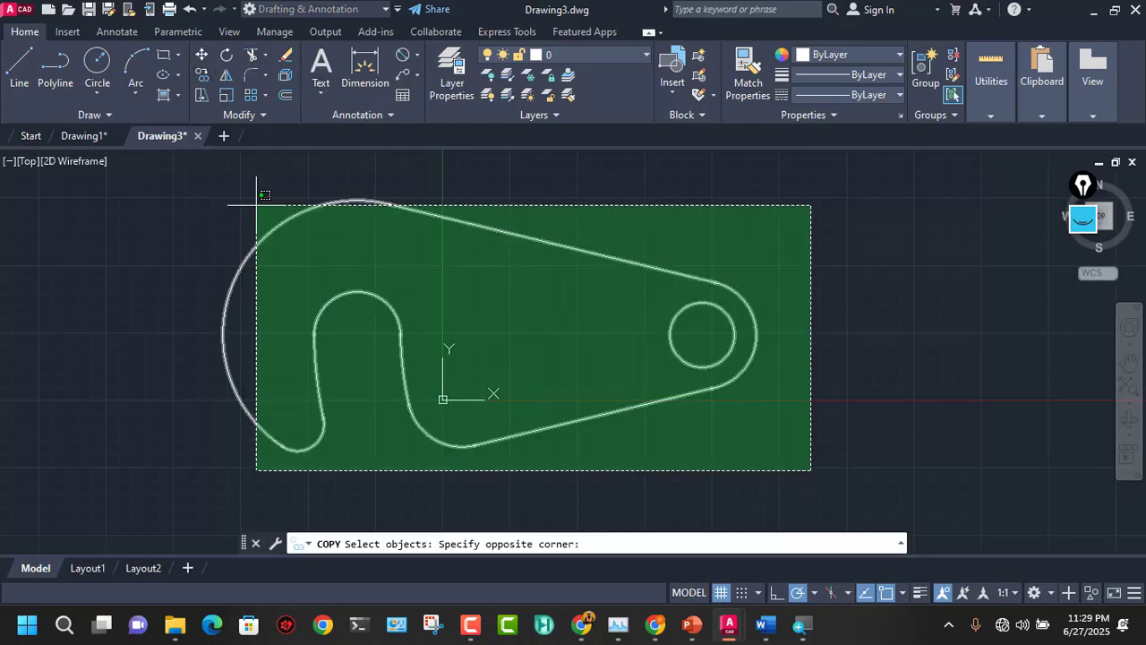
left_click(183, 168)
key("Return")
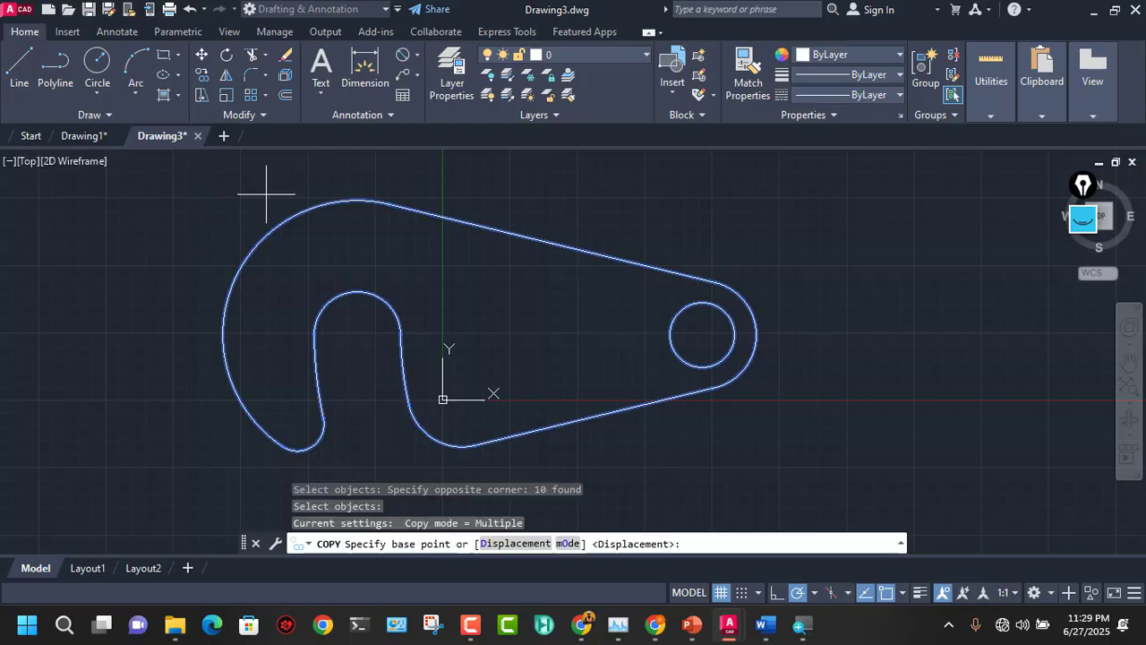
left_click(703, 335)
scroll(896, 327, "down", 5)
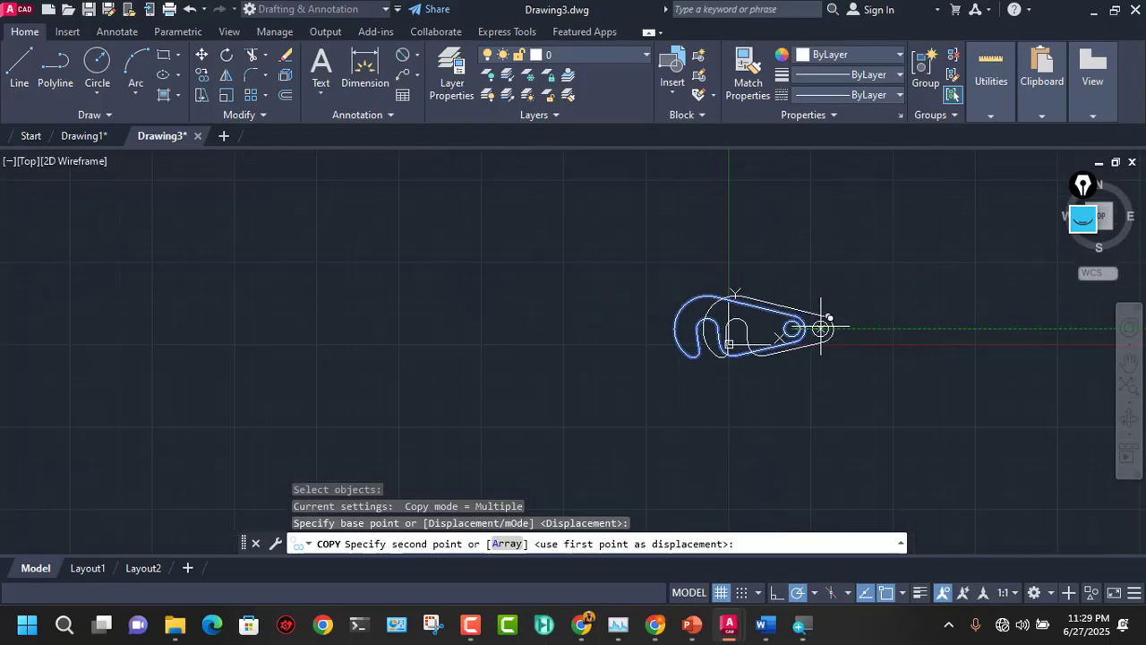
middle_click_drag(835, 329, 519, 330)
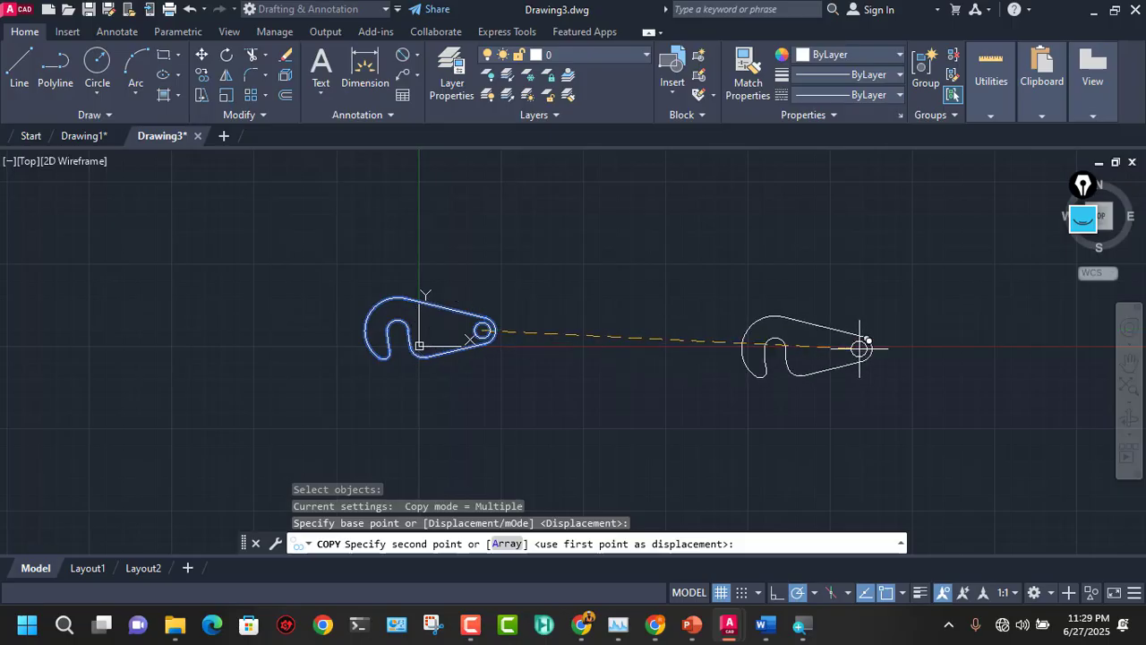
left_click(869, 330)
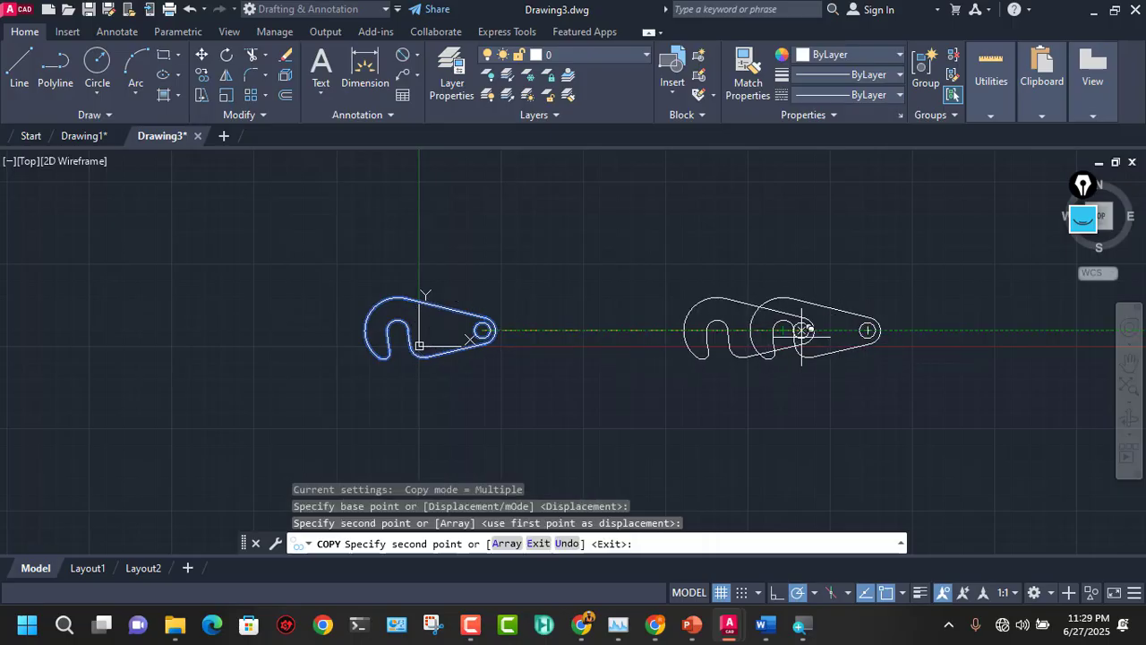
middle_click_drag(828, 347, 607, 348)
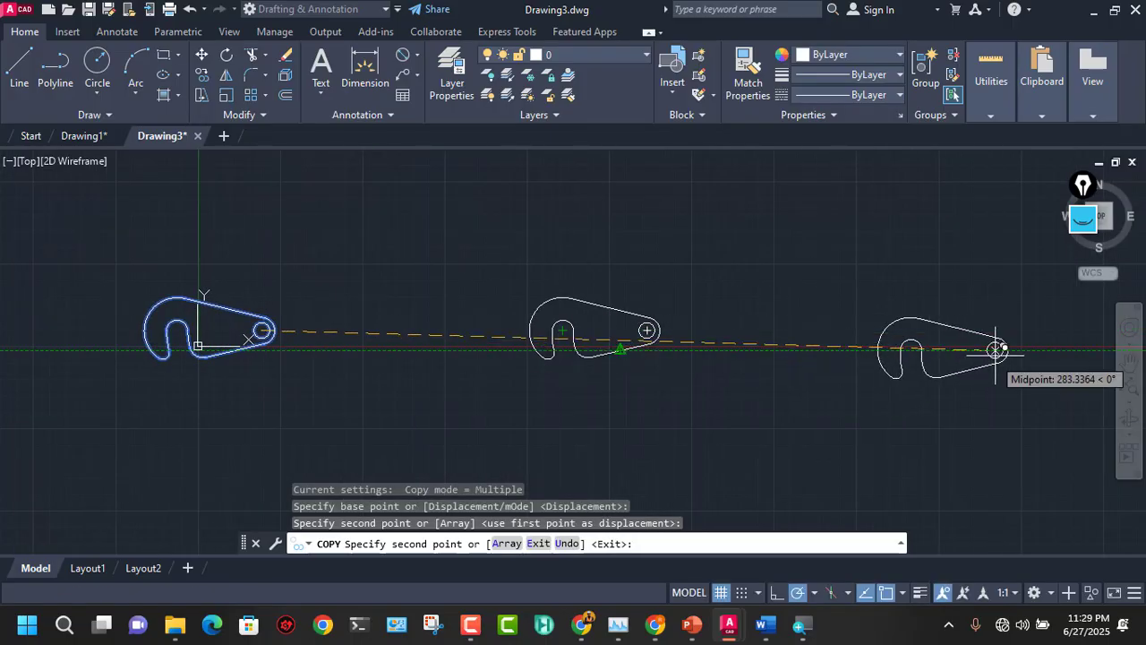
left_click(1010, 350)
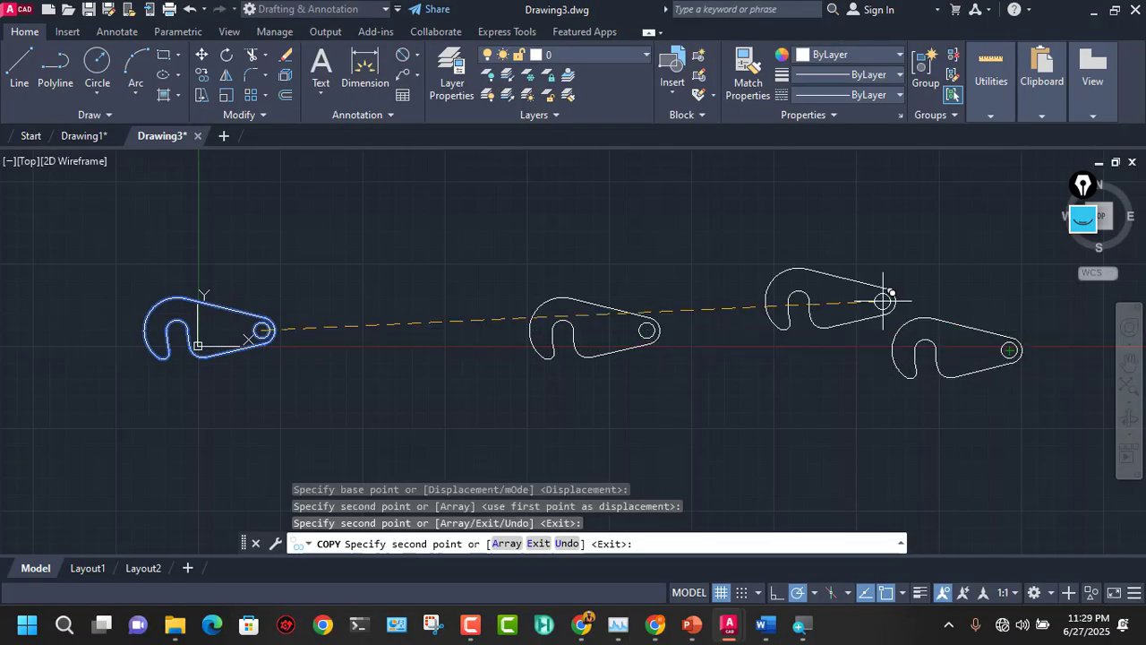
key("Escape")
Step: View the Standard style's preview in the Dimension Style Manager and close the manager
scroll(187, 358, "up", 2)
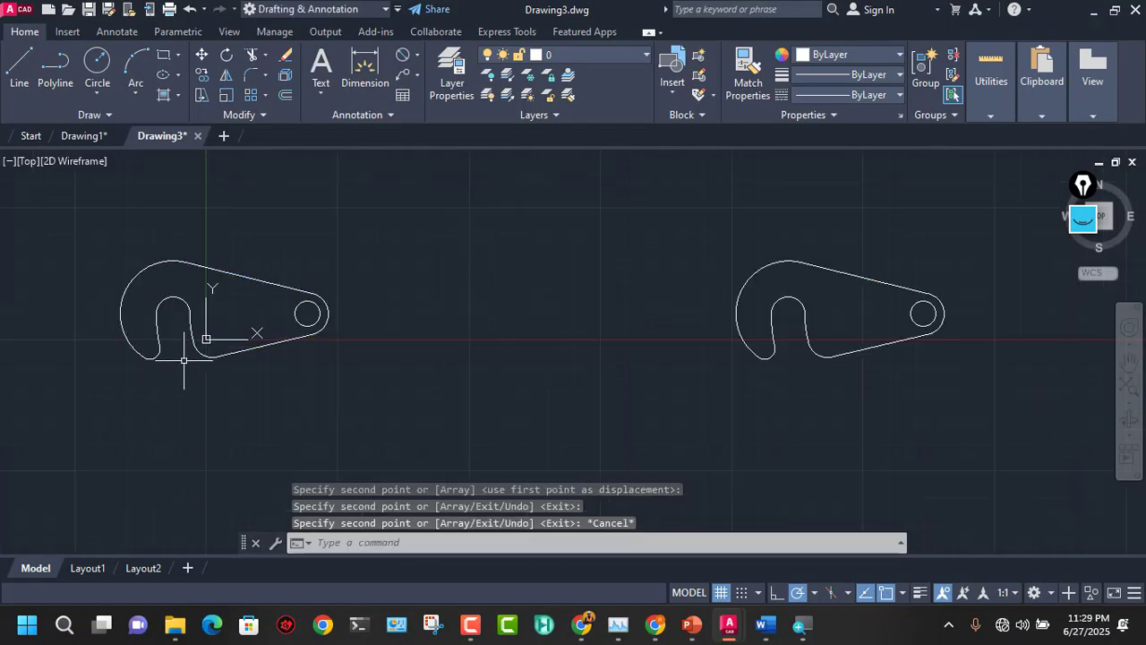
mouse_move(705, 368)
middle_mouse_down()
mouse_move(453, 370)
mouse_move(850, 378)
middle_mouse_up()
scroll(348, 325, "up", 4)
mouse_move(348, 325)
middle_mouse_down()
mouse_move(371, 317)
mouse_move(578, 415)
mouse_move(520, 391)
middle_mouse_up()
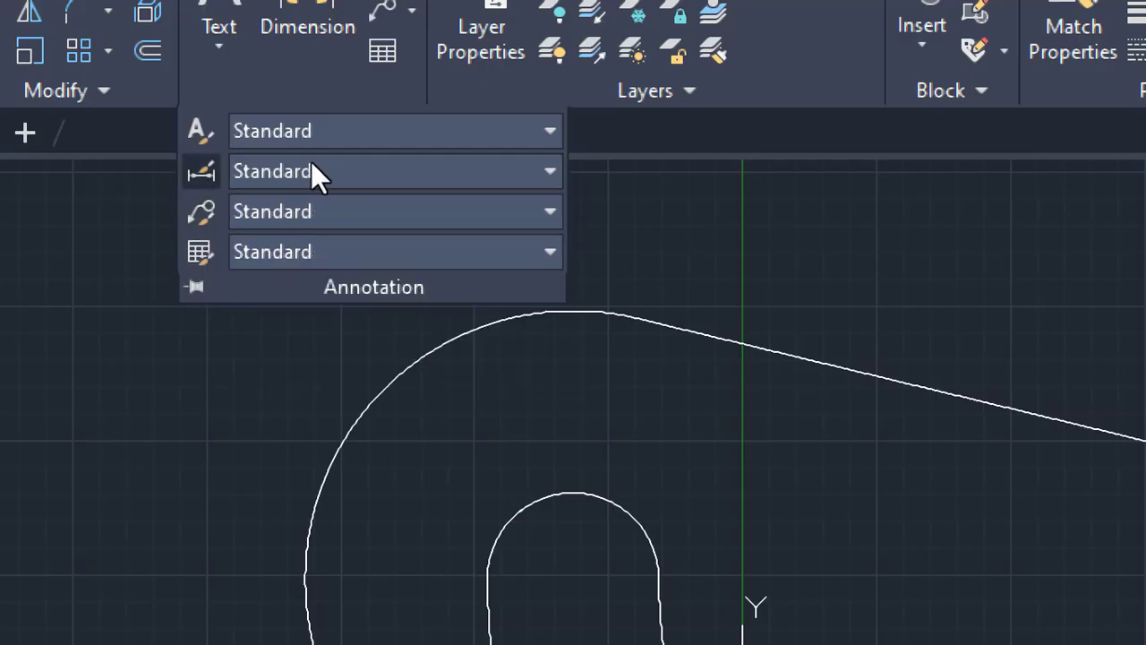
left_click(313, 171)
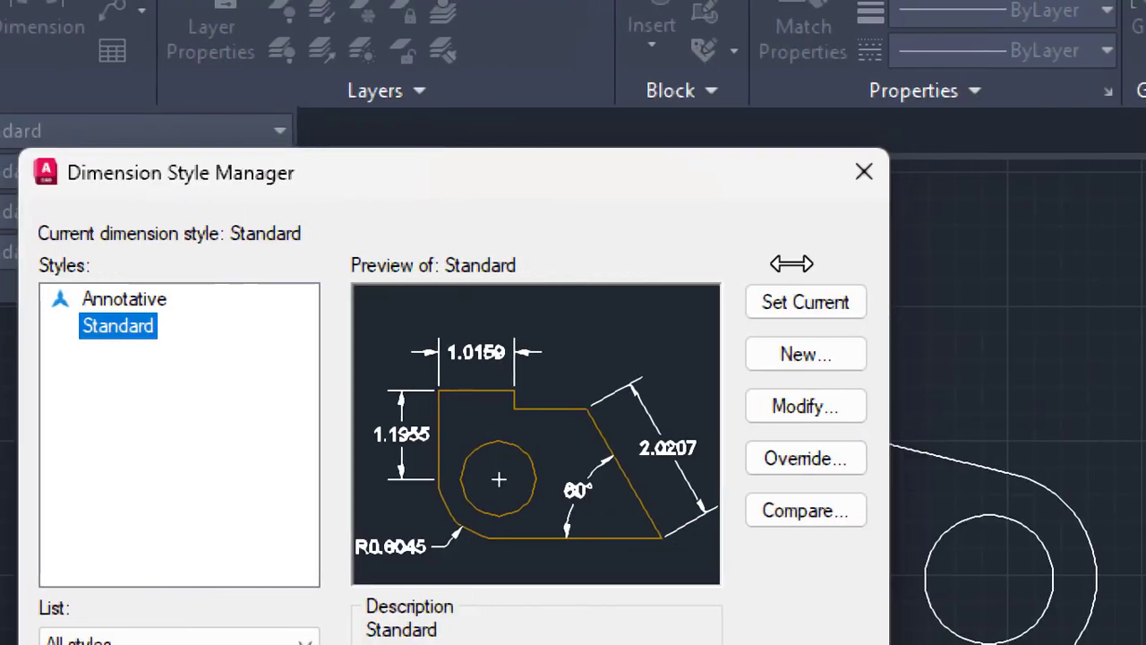
left_click(863, 171)
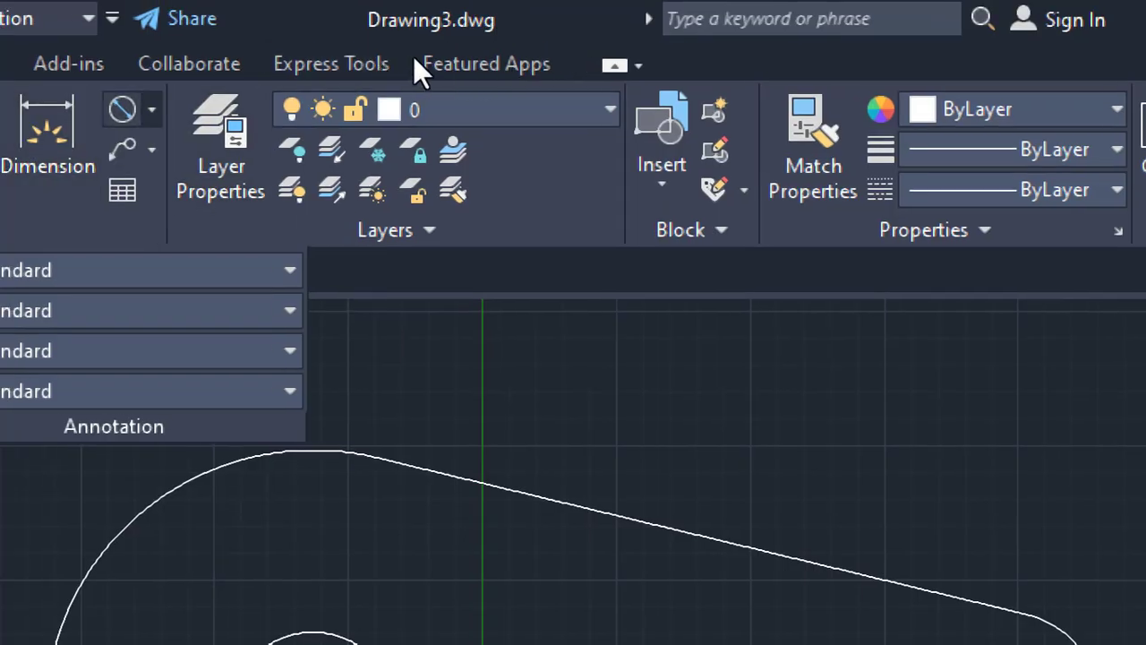
Step: Add a radius dimension to the small arc at the original hook's tip, placing it below the arc
left_click(152, 109)
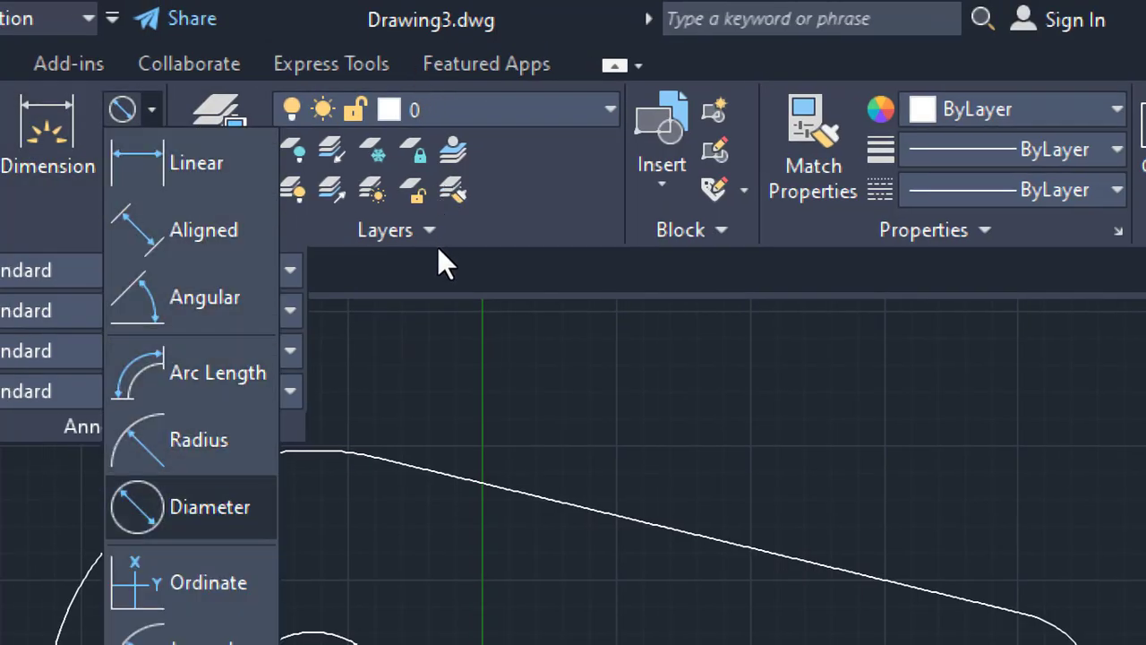
left_click(199, 440)
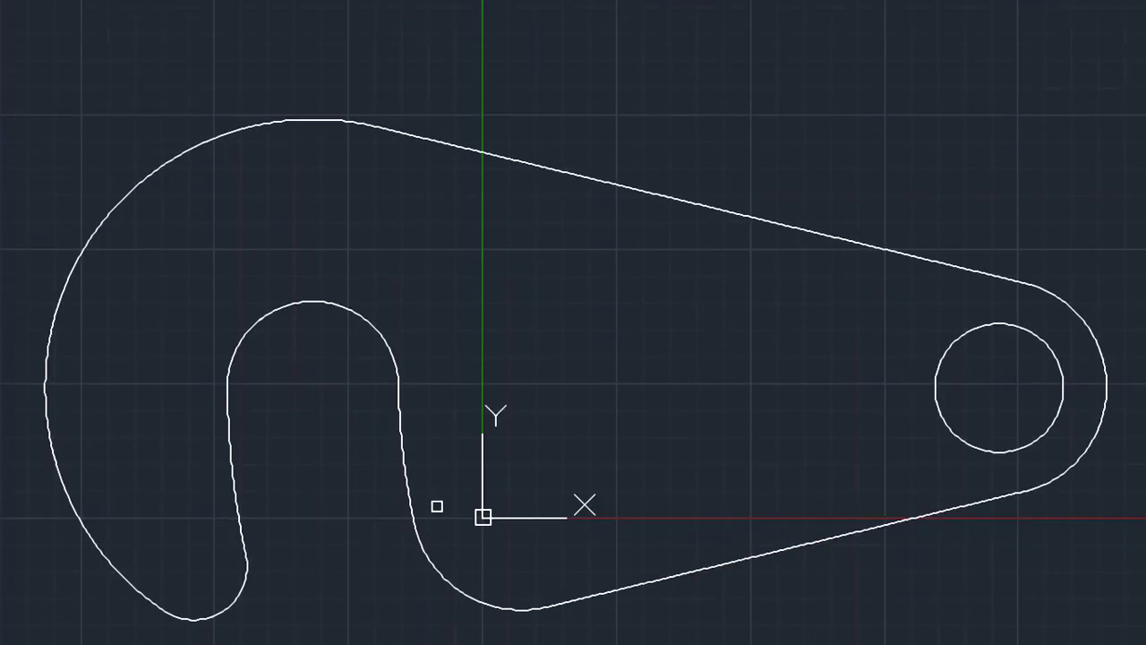
left_click(231, 481)
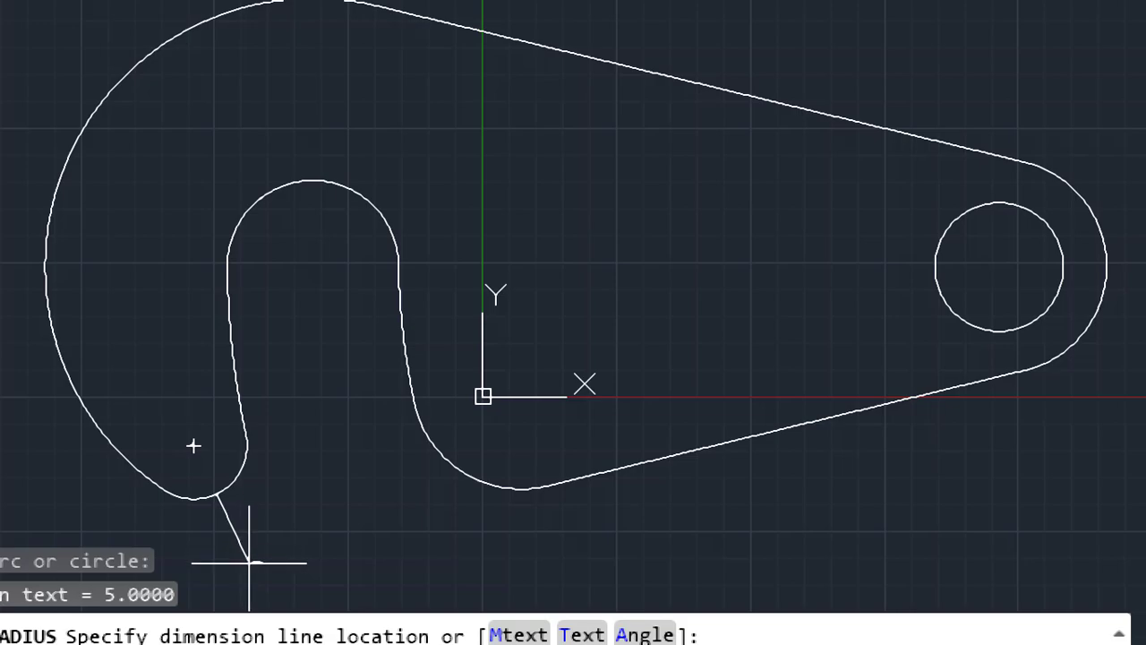
scroll(274, 542, "down", 3)
middle_click_drag(294, 525, 390, 295)
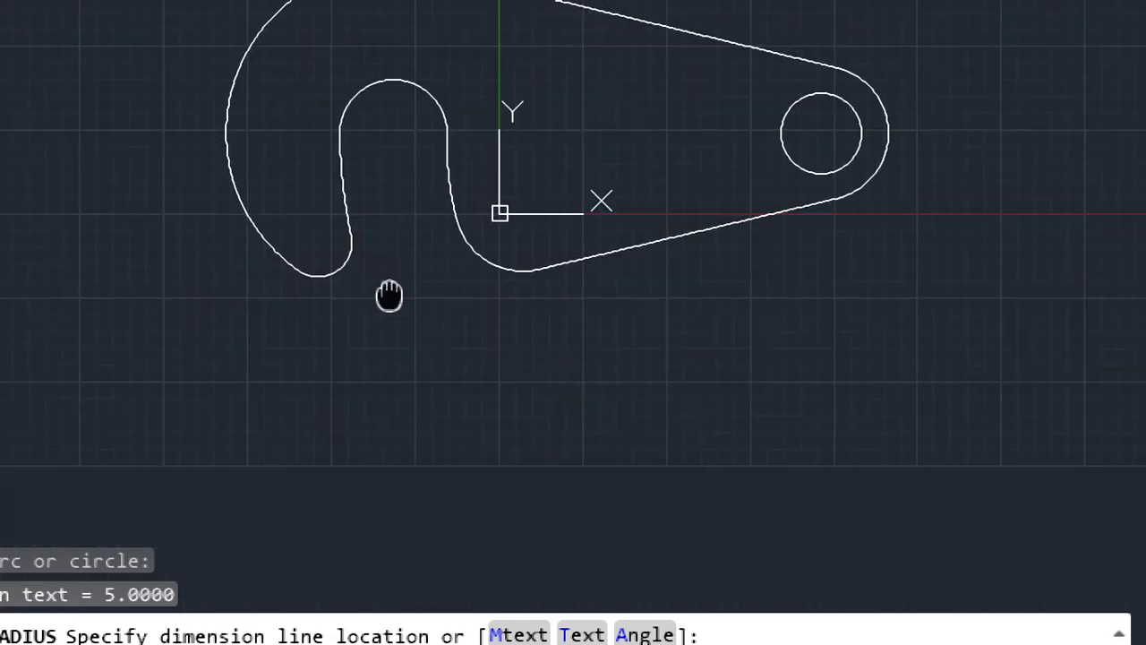
left_click(326, 367)
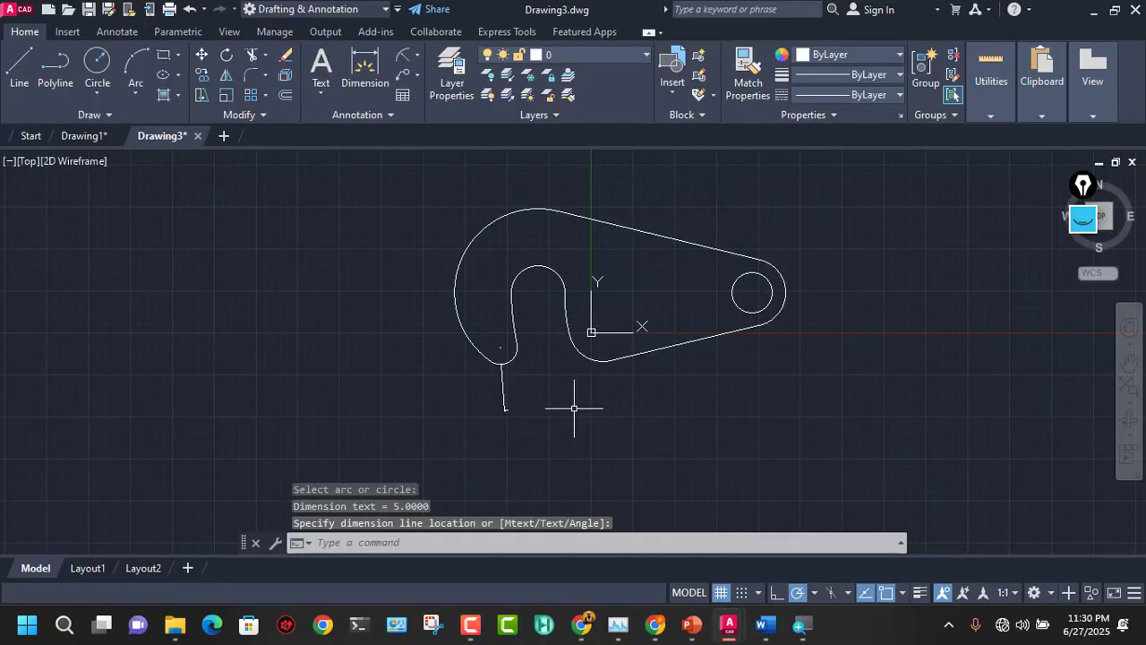
Step: Open the Standard dimension style for modification and set its text height to 6
scroll(576, 345, "up", 2)
middle_click_drag(571, 331, 534, 393)
left_click(387, 117)
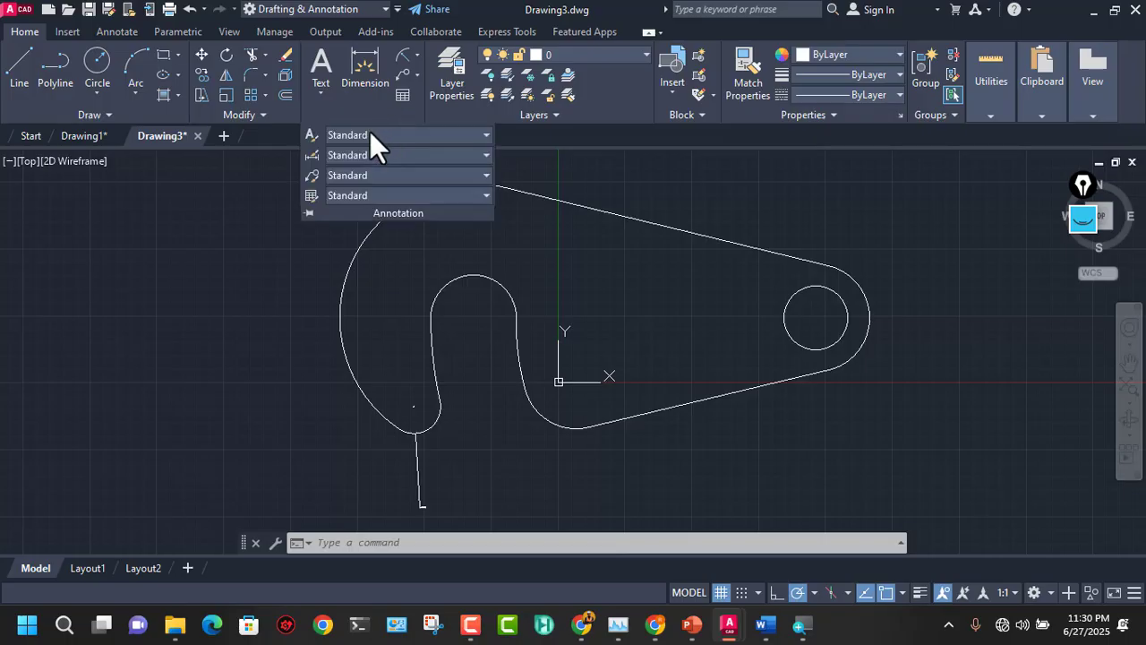
left_click(315, 157)
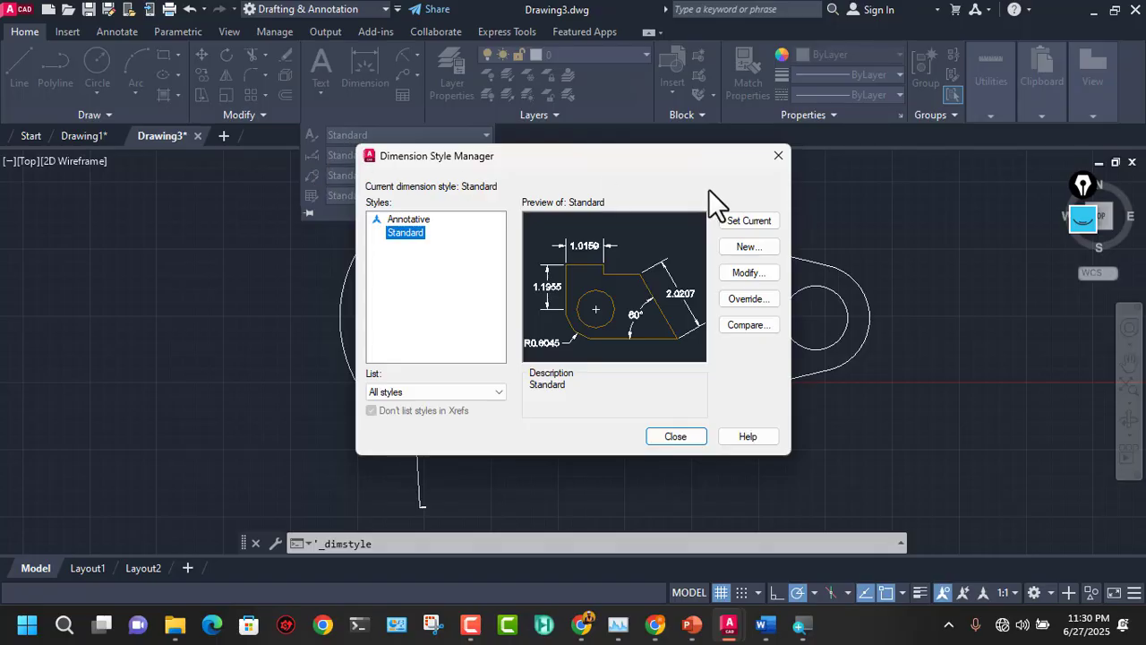
left_click(744, 272)
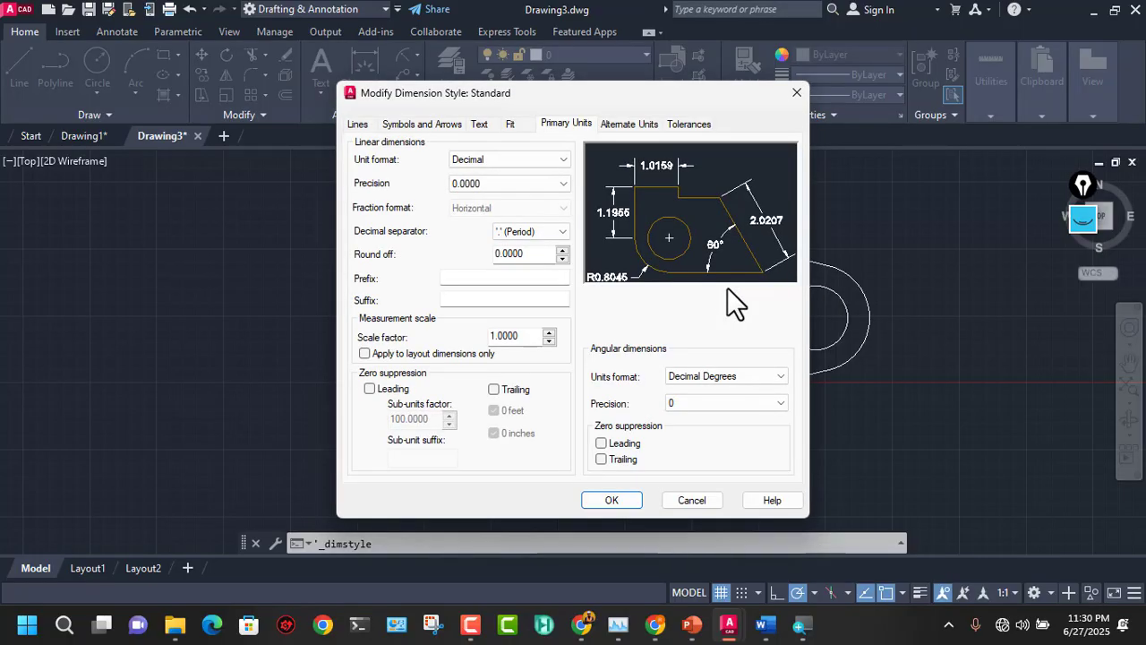
left_click(361, 124)
left_click(476, 124)
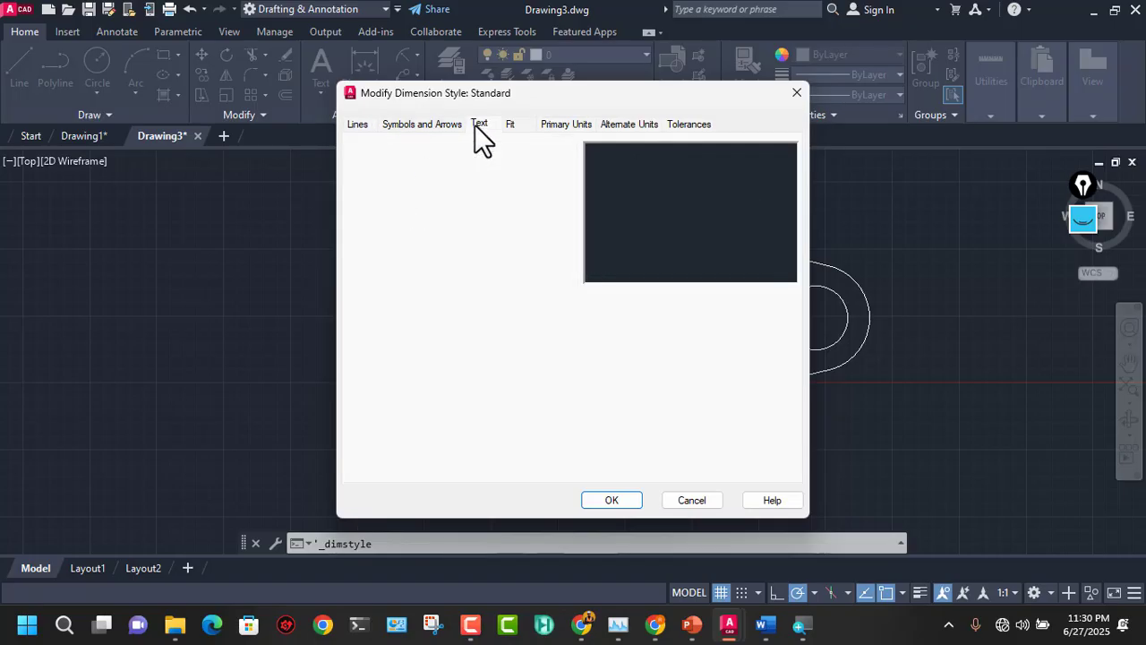
left_click(532, 244)
left_click_drag(533, 247, 497, 249)
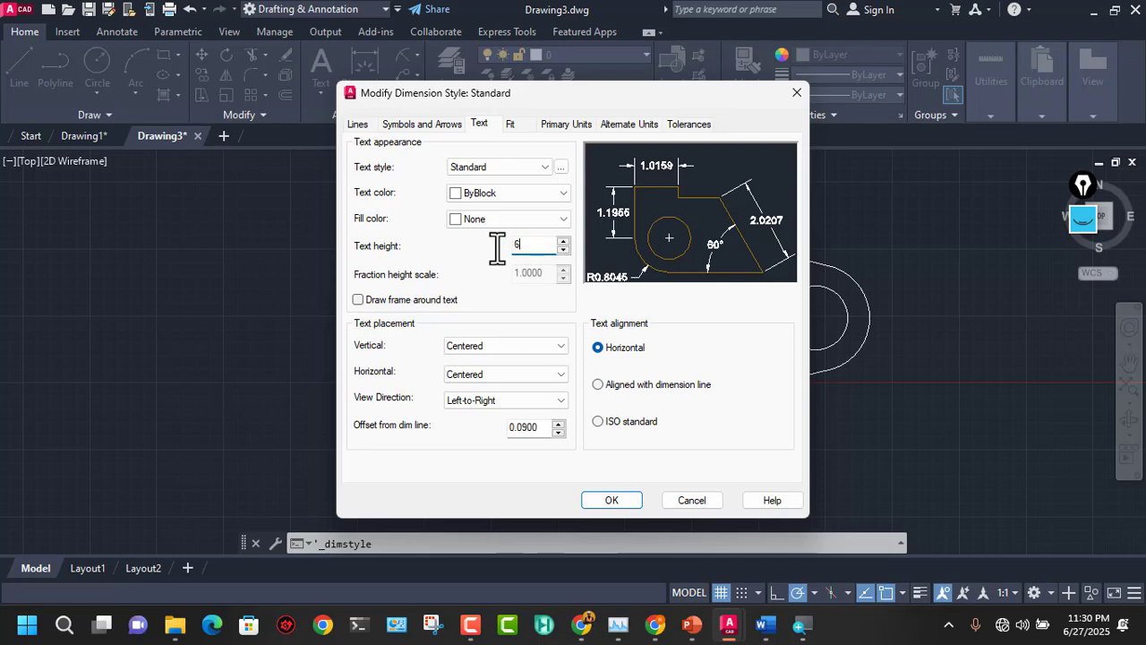
Step: Set the Standard dimension style's arrow size to 3 and its linear precision to 0
left_click(446, 127)
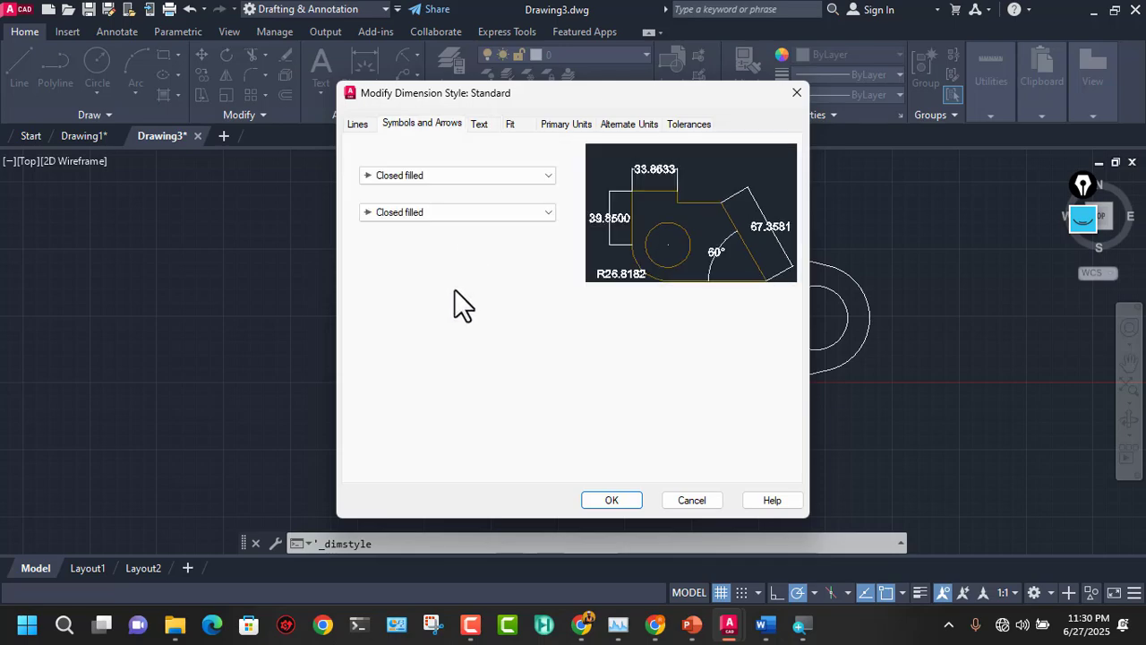
left_click_drag(392, 296, 344, 297)
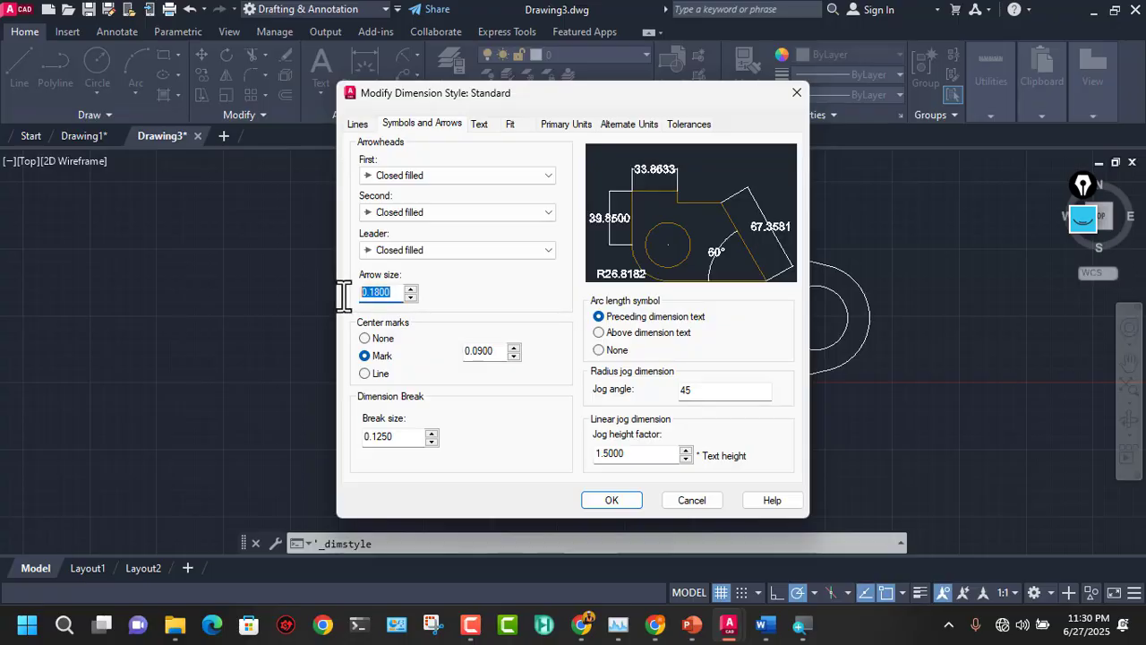
type("3")
left_click(580, 126)
left_click(473, 182)
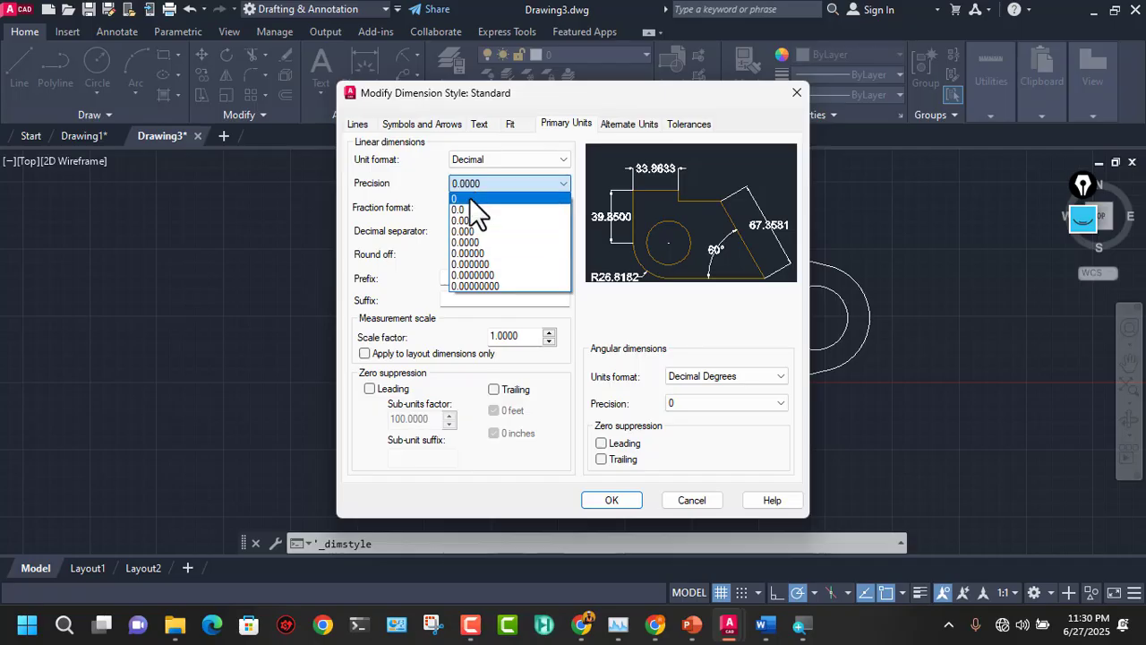
left_click(469, 197)
Step: Align the dimension text with the dimension line, apply the style changes and close the Dimension Style Manager
left_click(358, 126)
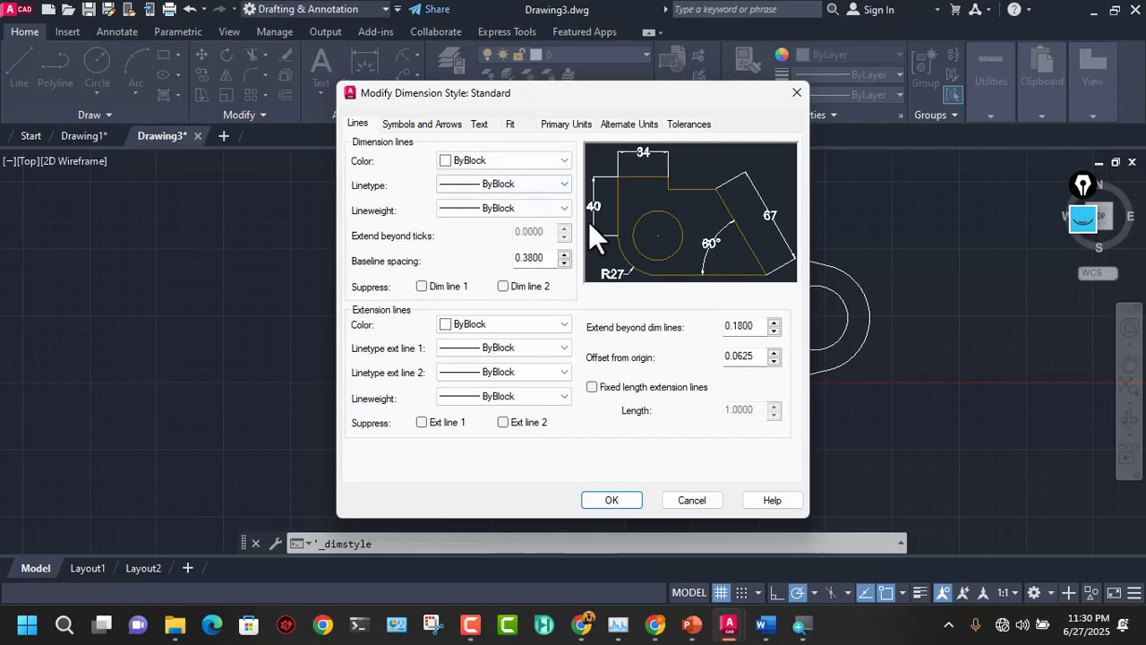
left_click(480, 126)
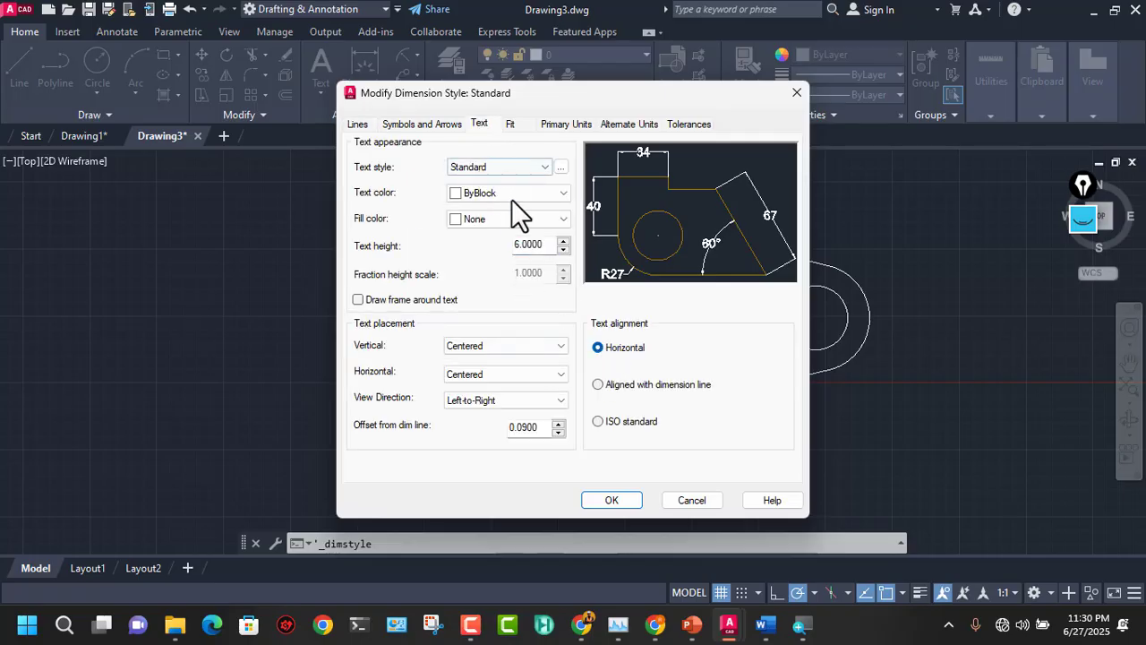
left_click(597, 386)
left_click(624, 494)
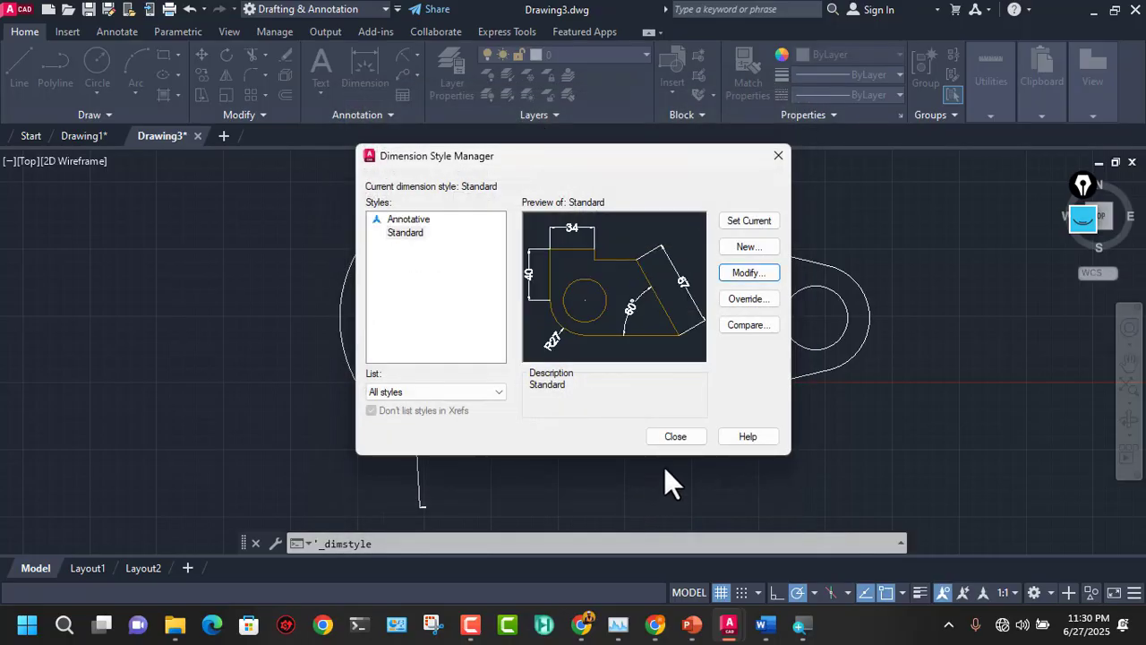
left_click(673, 438)
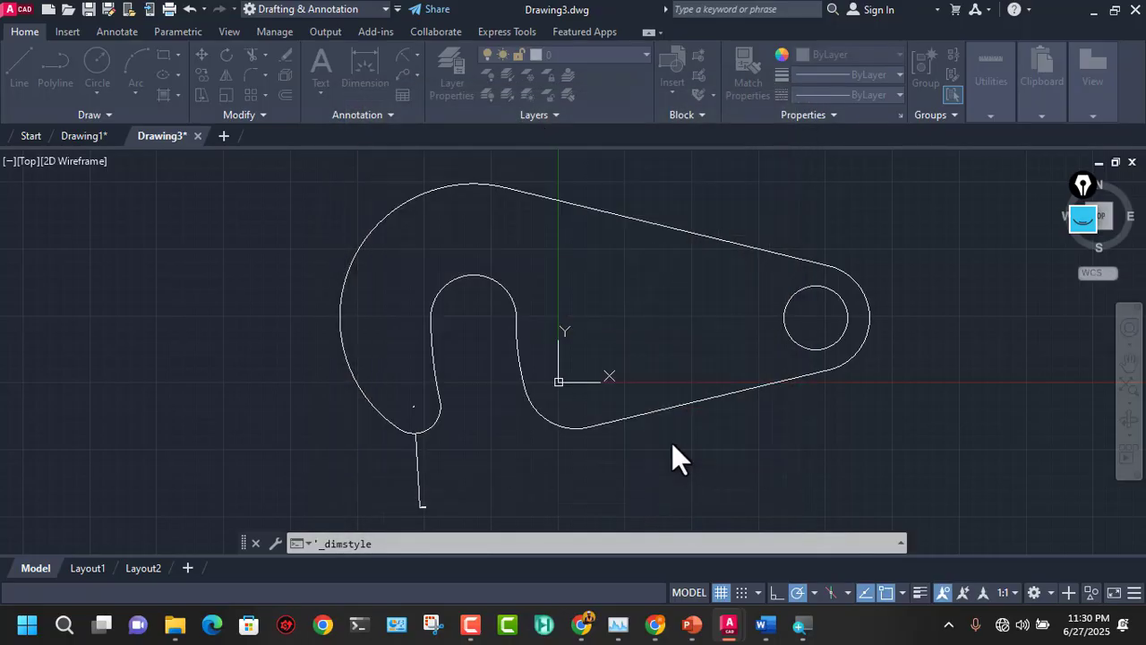
Step: Add a radius dimension to the hook's large outer arc, placing the text outside the part to the upper left
middle_click_drag(592, 418, 585, 344)
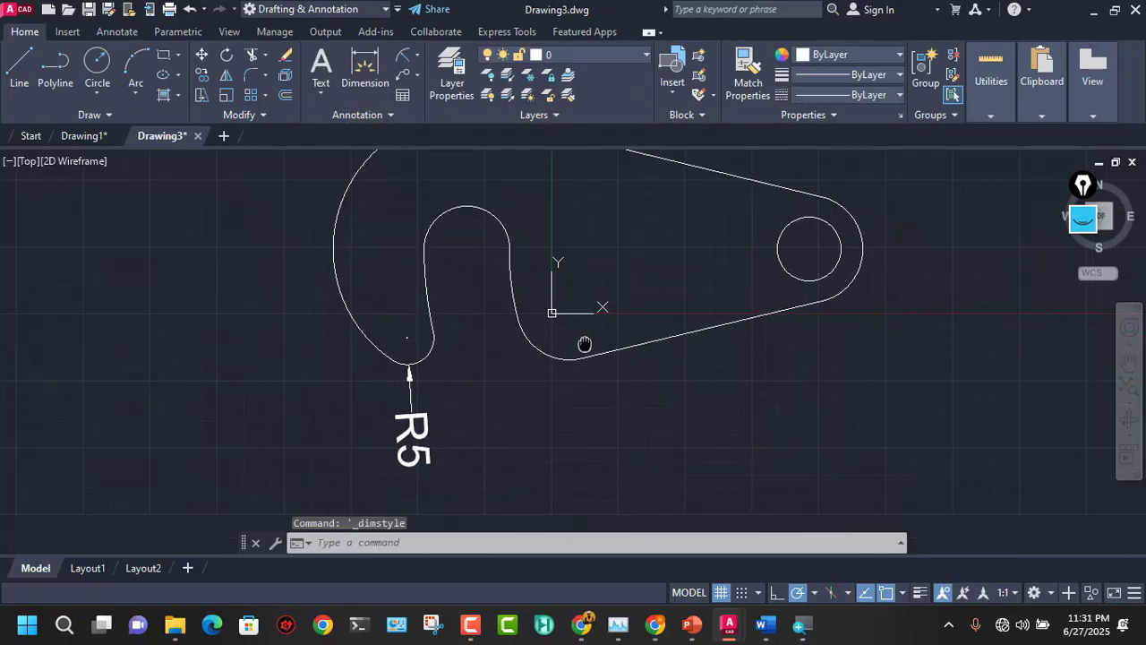
scroll(573, 369, "down", 2)
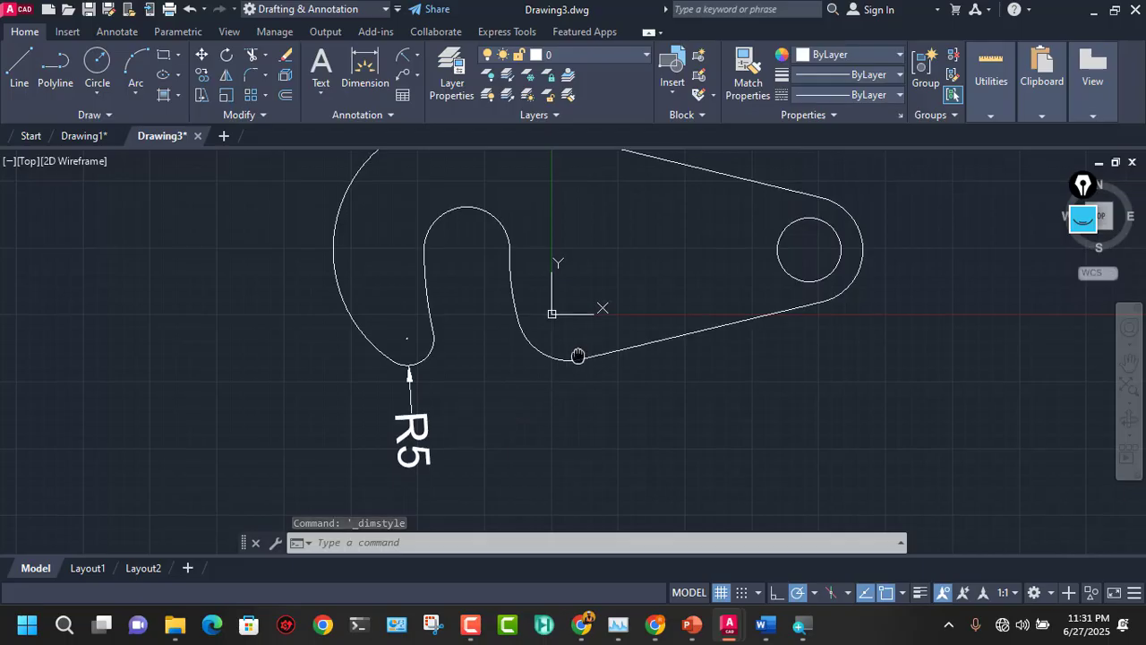
scroll(594, 377, "down", 1)
middle_click_drag(594, 376, 565, 376)
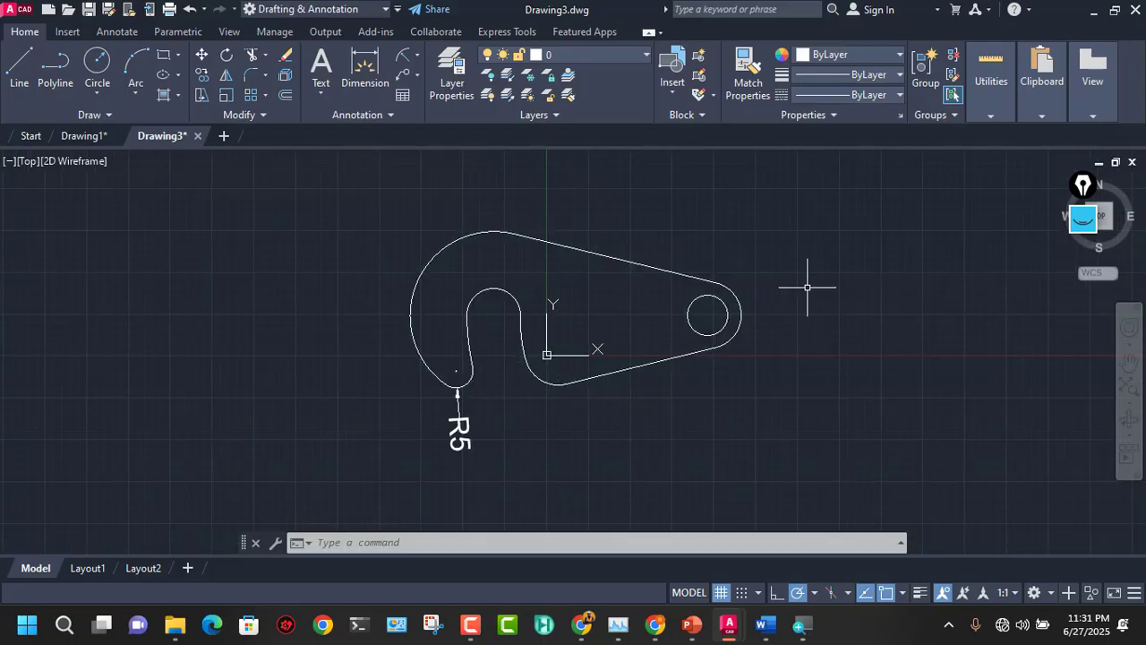
left_click(404, 56)
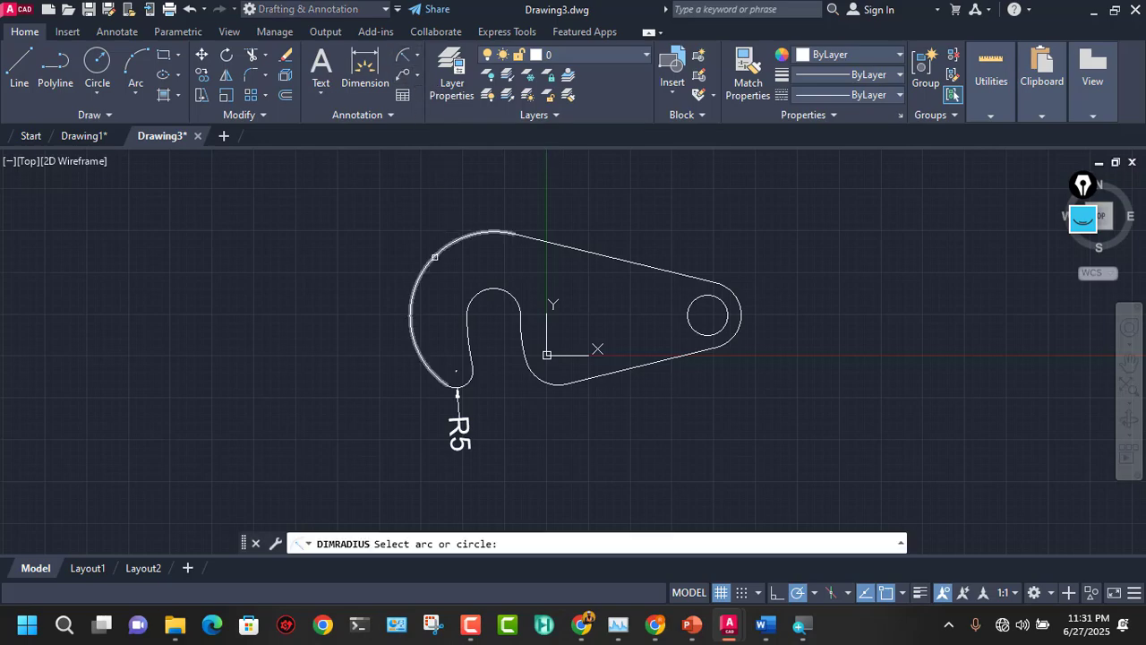
left_click(436, 258)
left_click(351, 208)
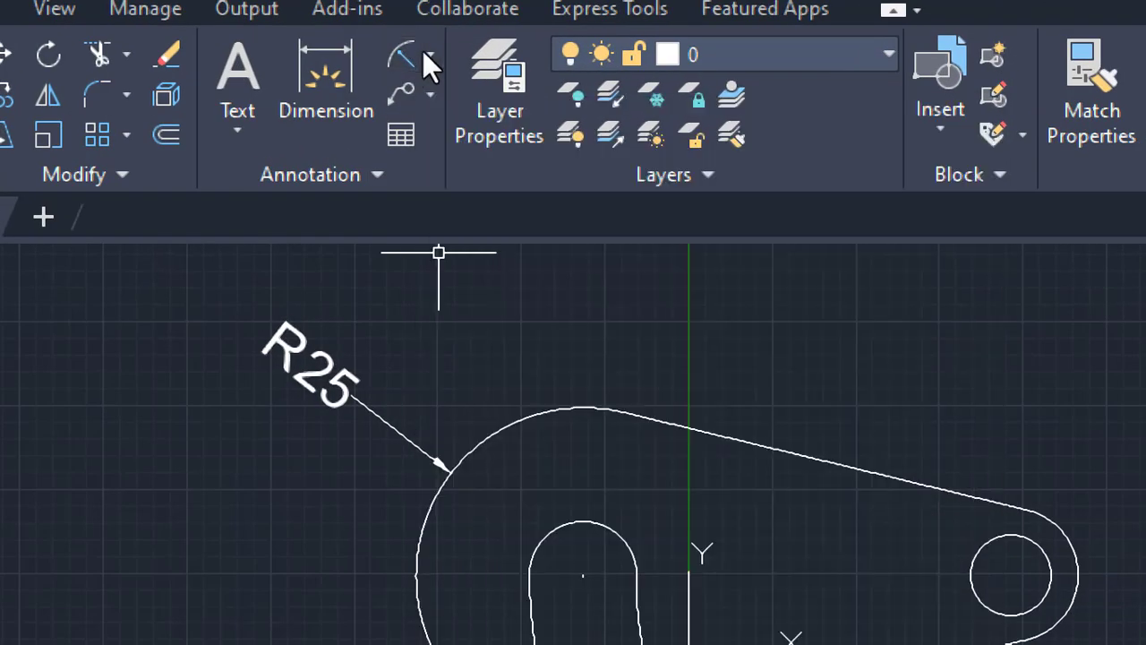
Step: Add a radius dimension to the lower arc on the slot's right side, placing the text below the part
left_click(425, 53)
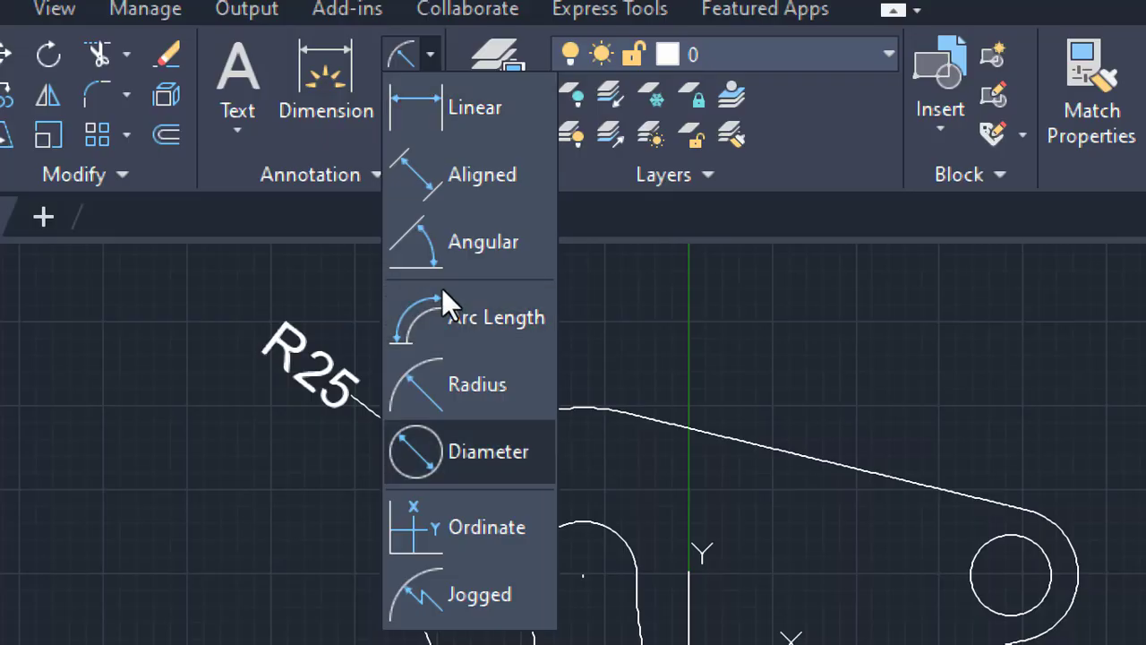
key("Escape")
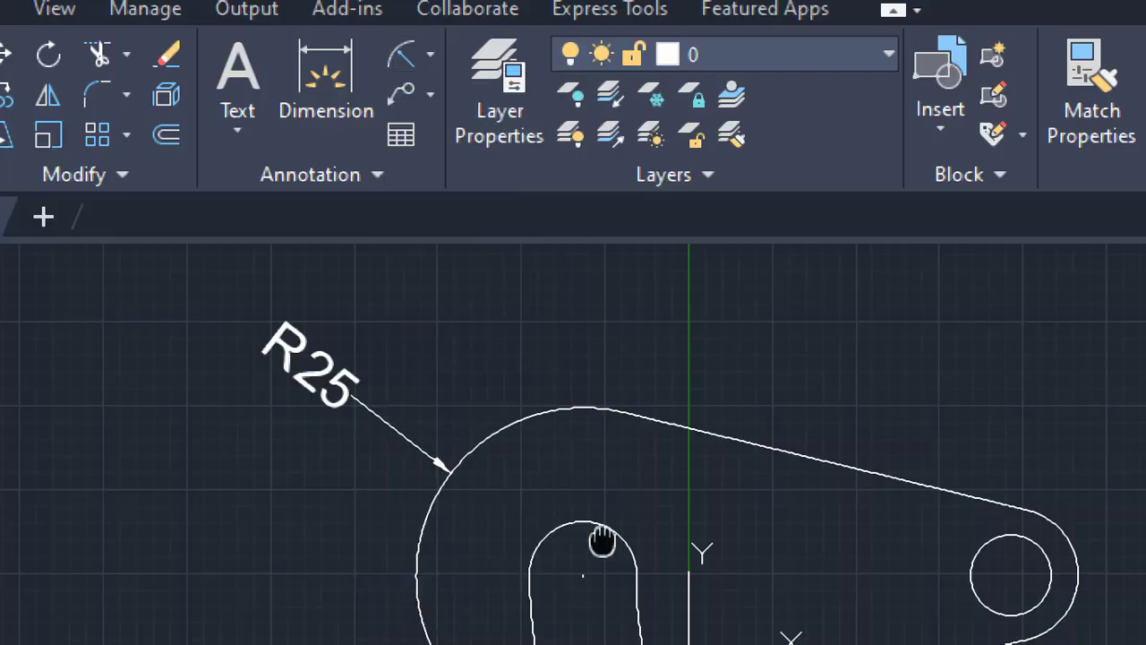
middle_click_drag(601, 540, 614, 298)
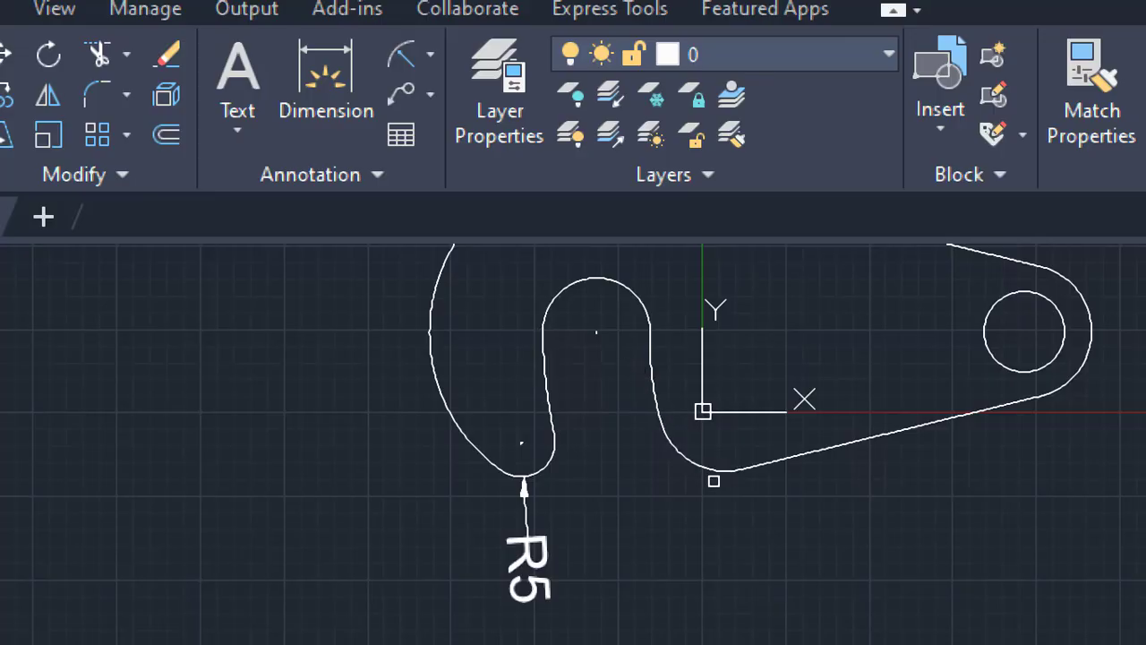
left_click(705, 466)
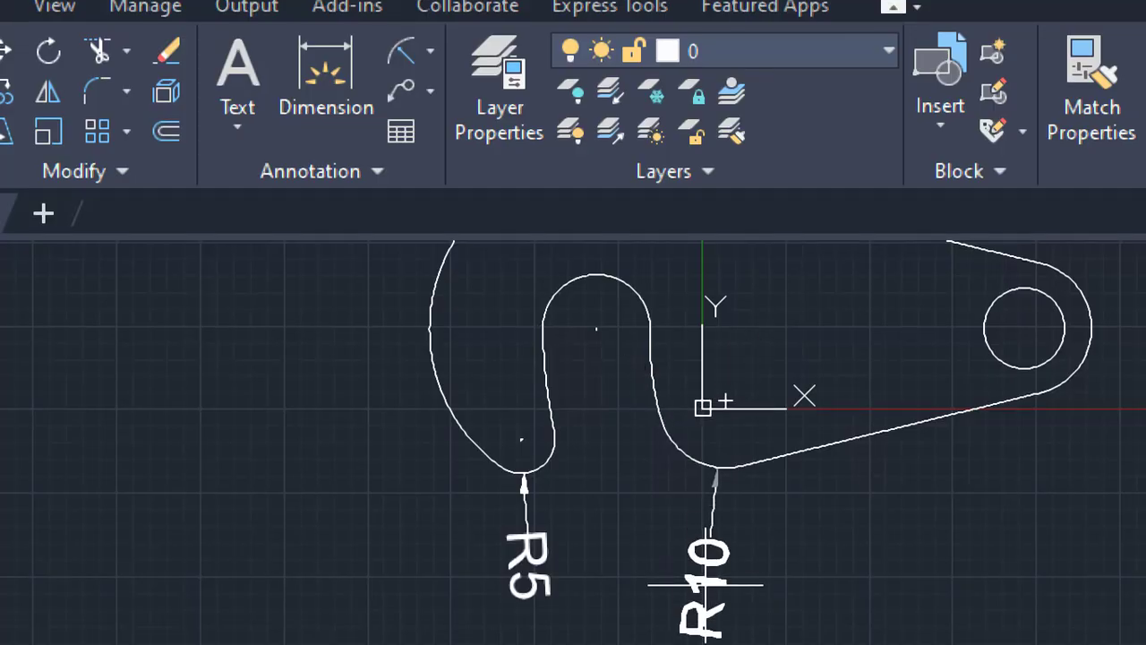
scroll(706, 584, "down", 2)
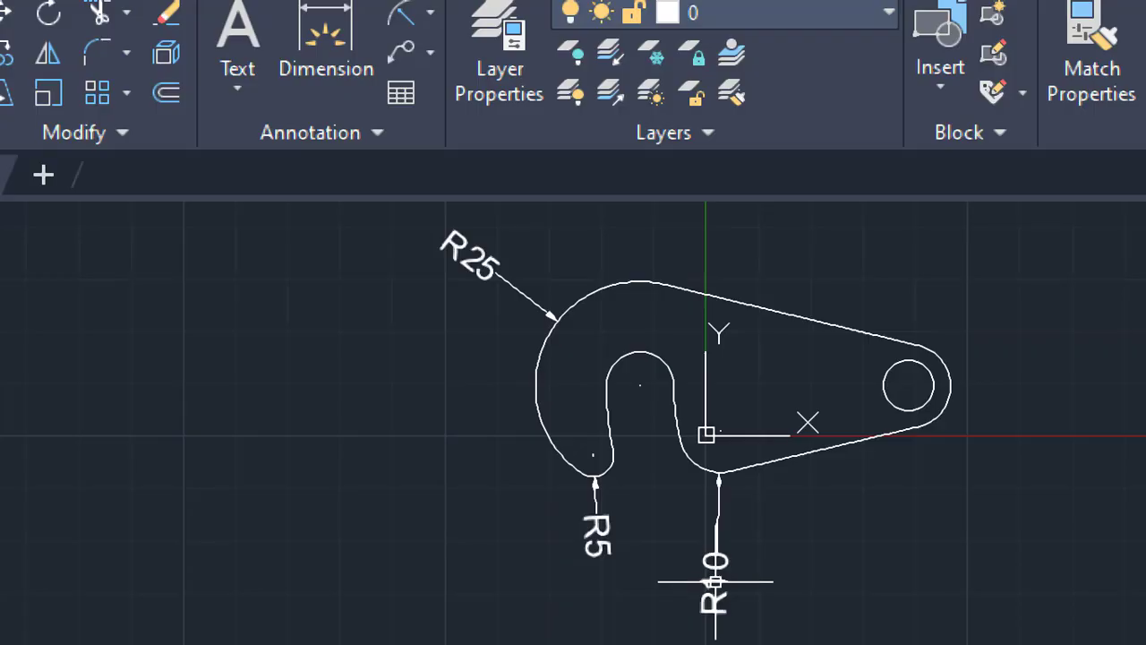
left_click(714, 582)
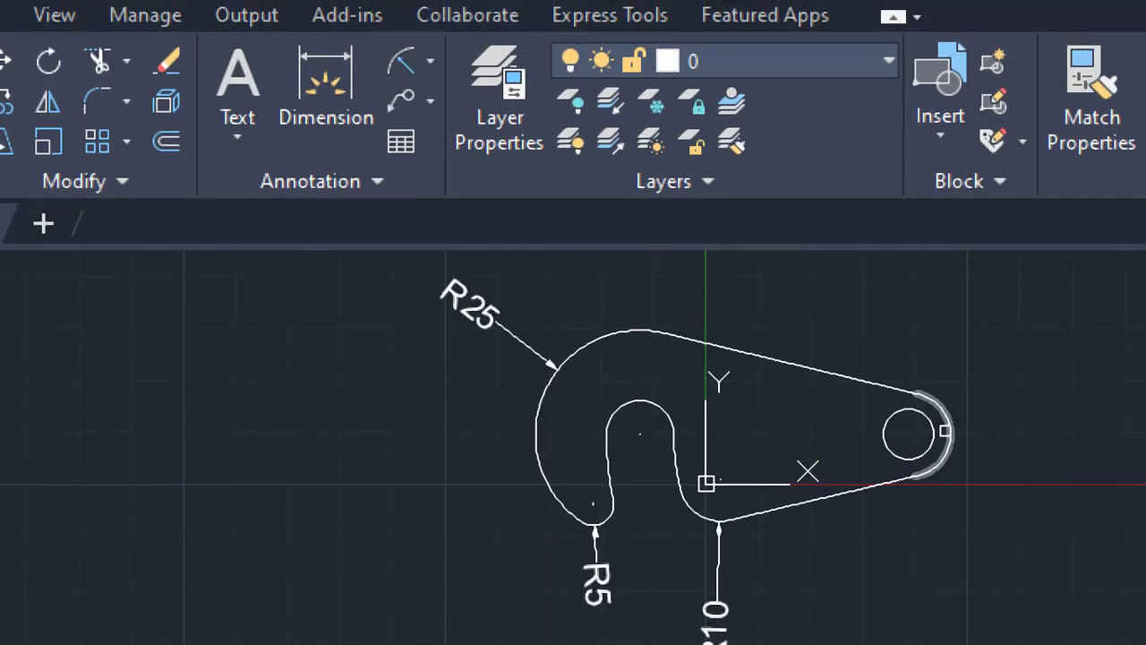
Step: Add radius dimensions to the part's rounded right end and its hole, placing both texts outside to the right
left_click(951, 447)
left_click(1023, 369)
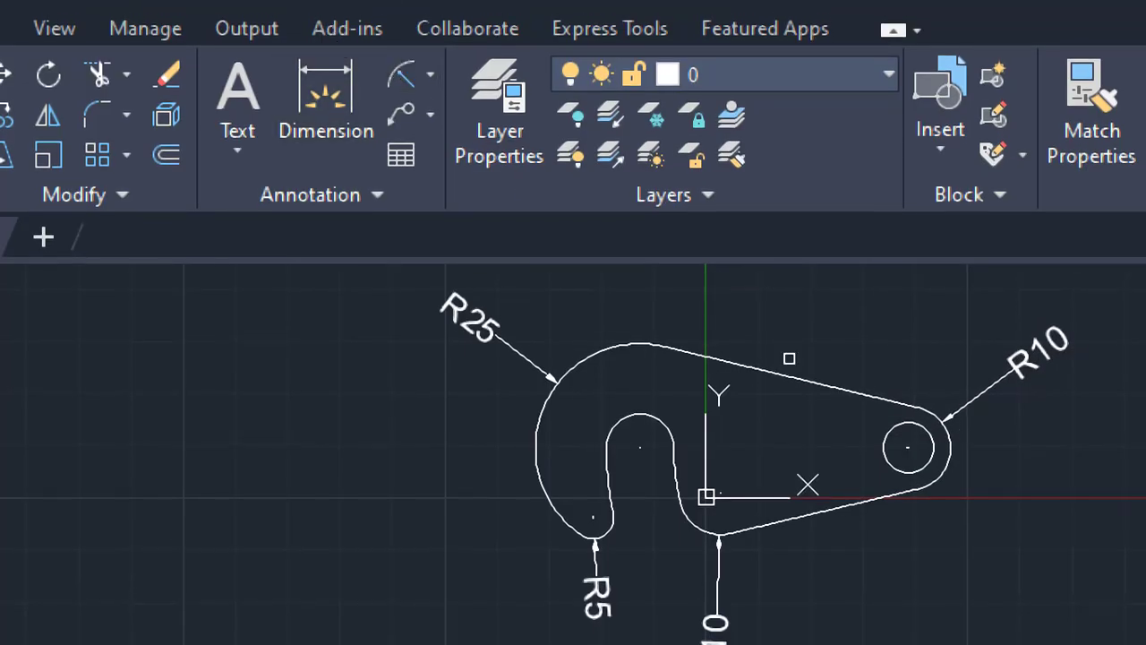
left_click(926, 458)
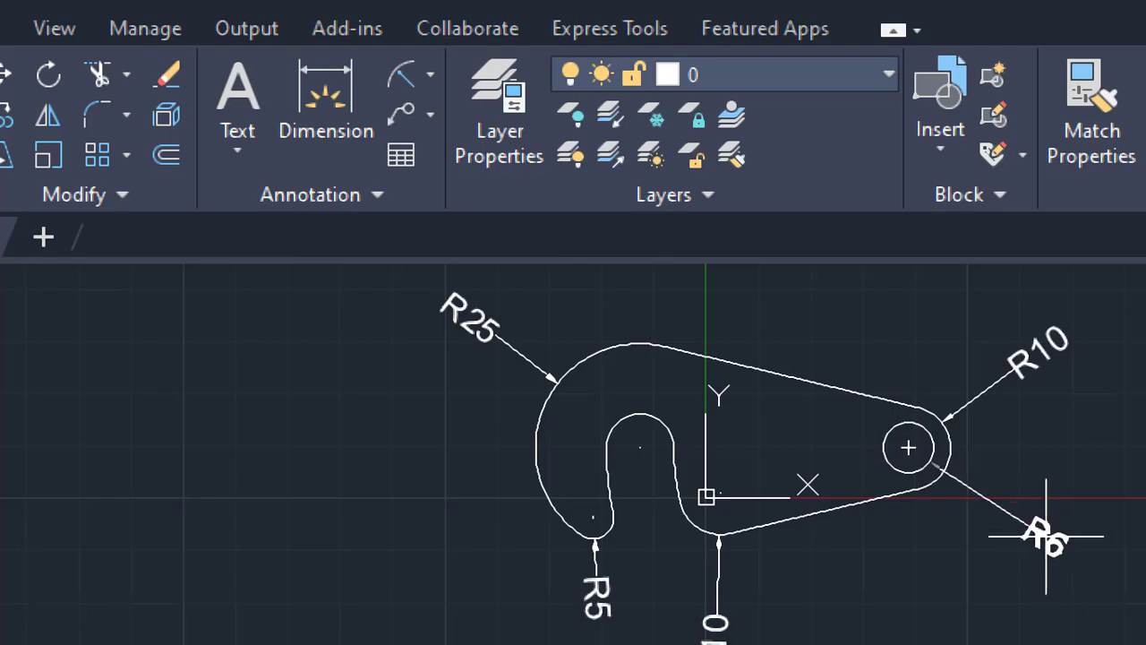
left_click(1064, 500)
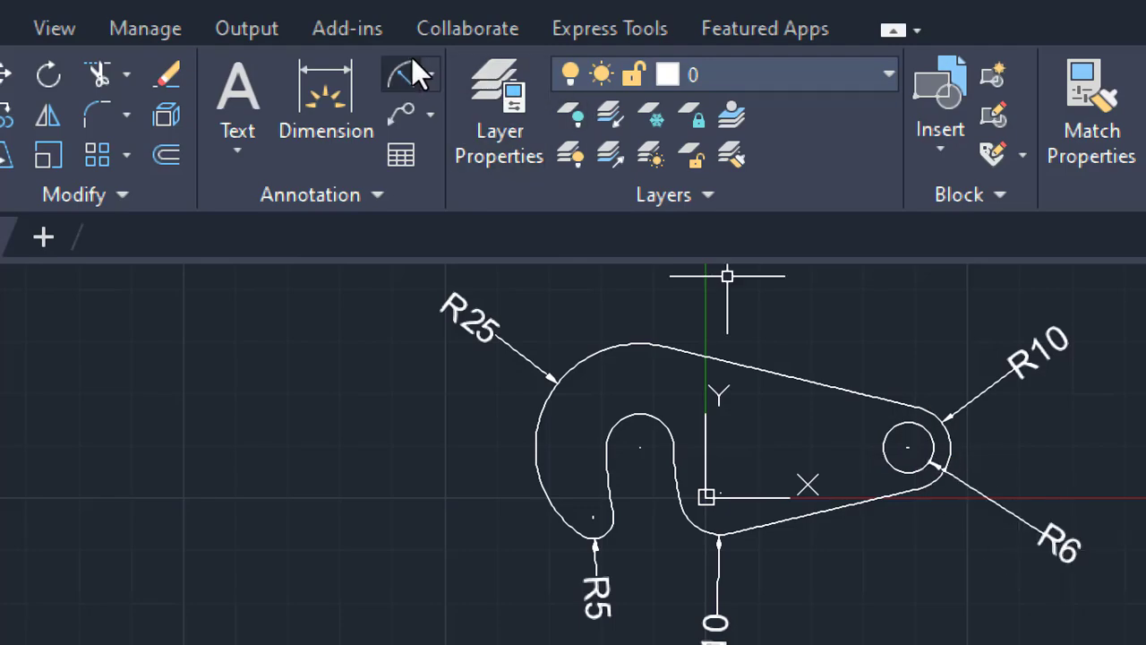
Step: Add a linear dimension between the hole's center and the slot arc's center, placing the dimension line above the part
left_click(426, 74)
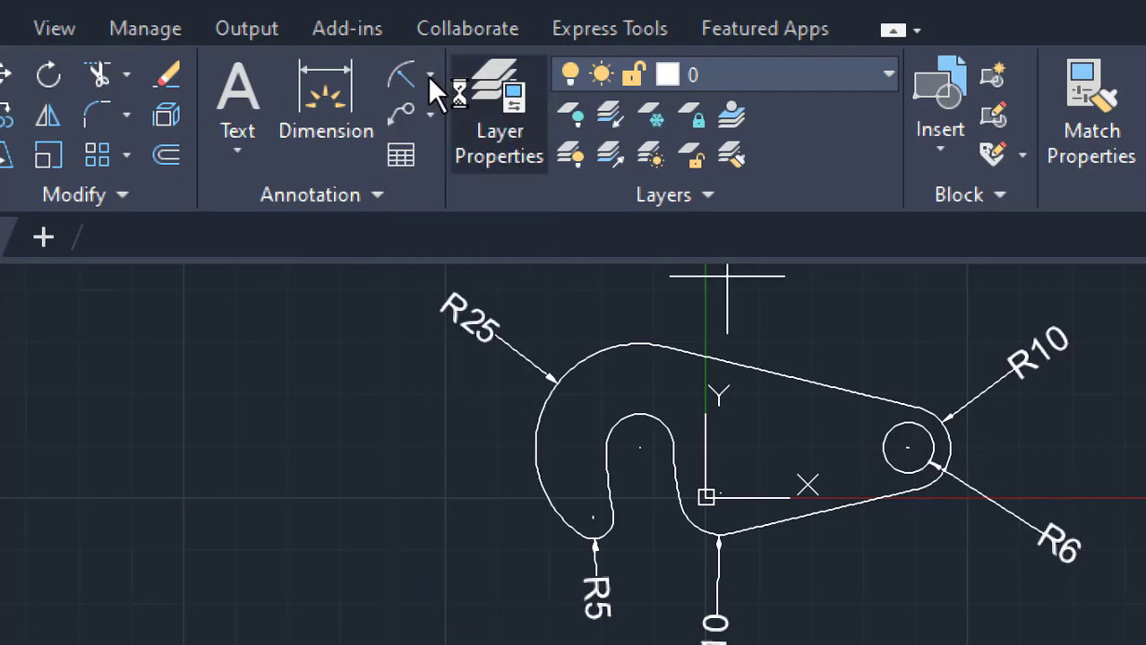
left_click(909, 447)
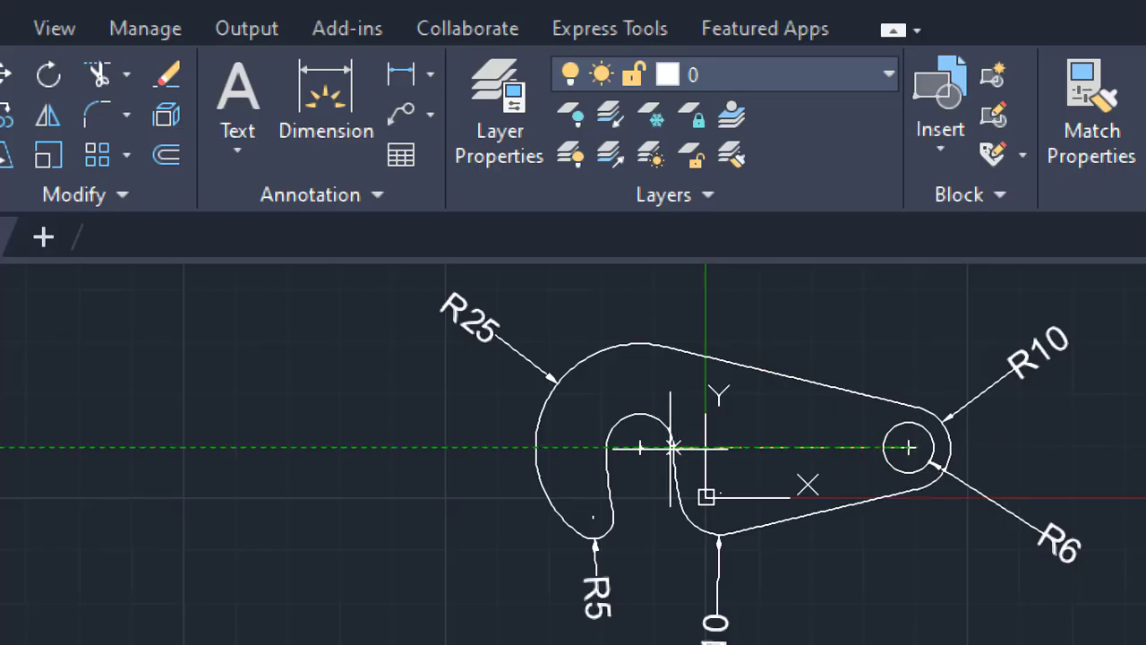
left_click(639, 448)
middle_click_drag(667, 279, 627, 415)
left_click(620, 367)
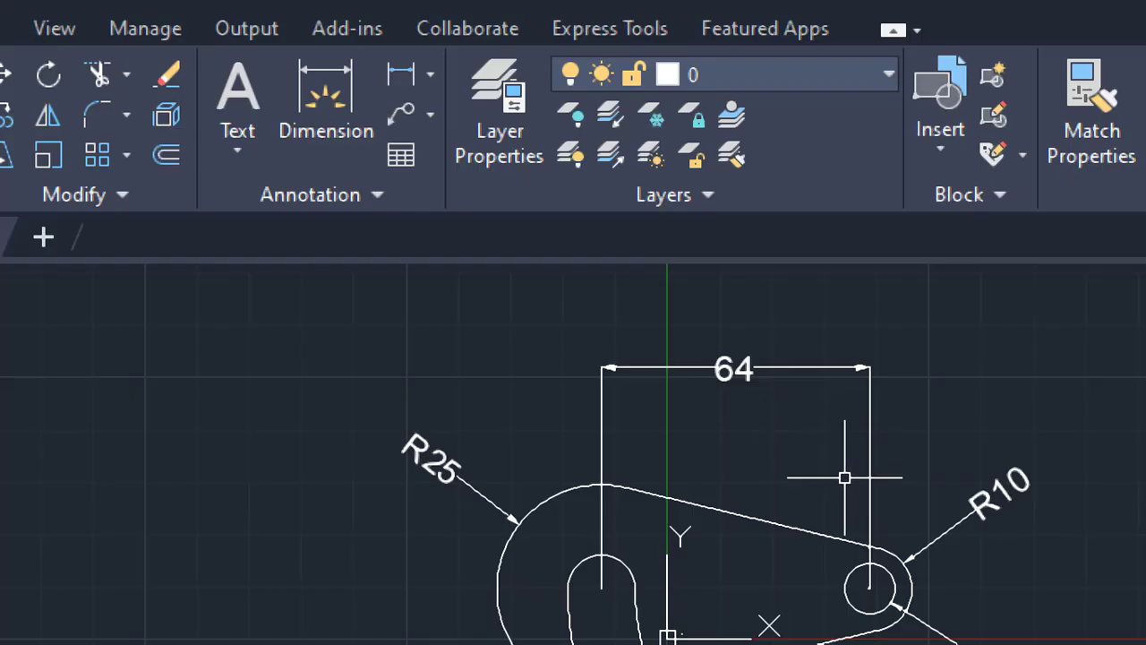
Step: Add radius dimensions to the slot's two curved sides, placing the right side's text inside the part and the left side's text outside
middle_click_drag(811, 452, 734, 343)
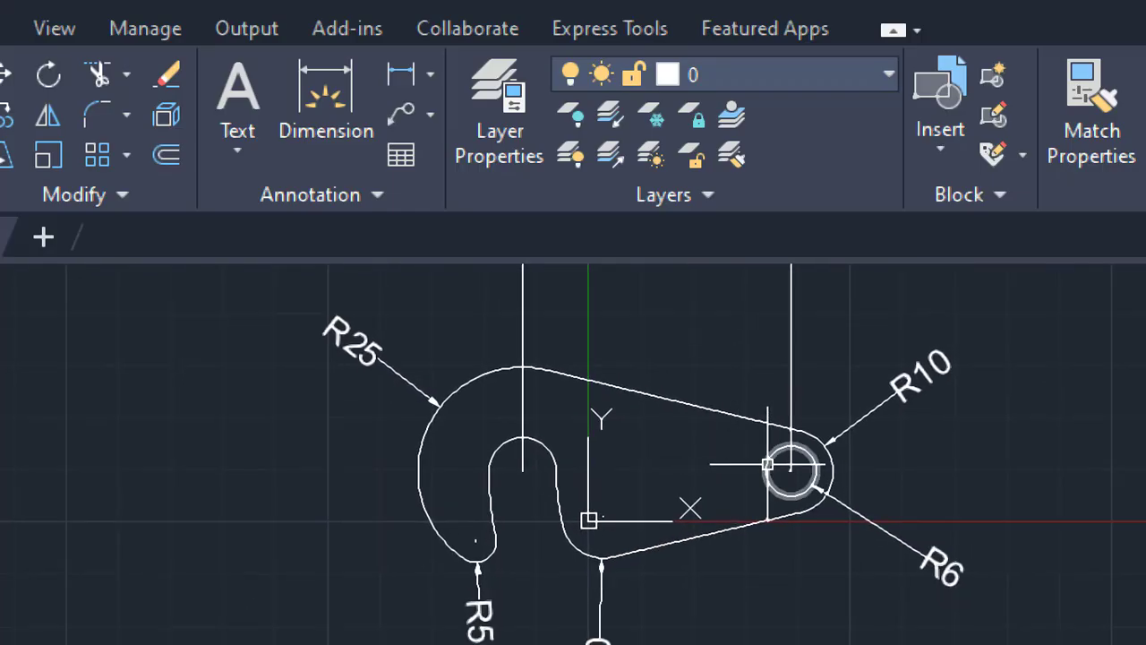
left_click(421, 66)
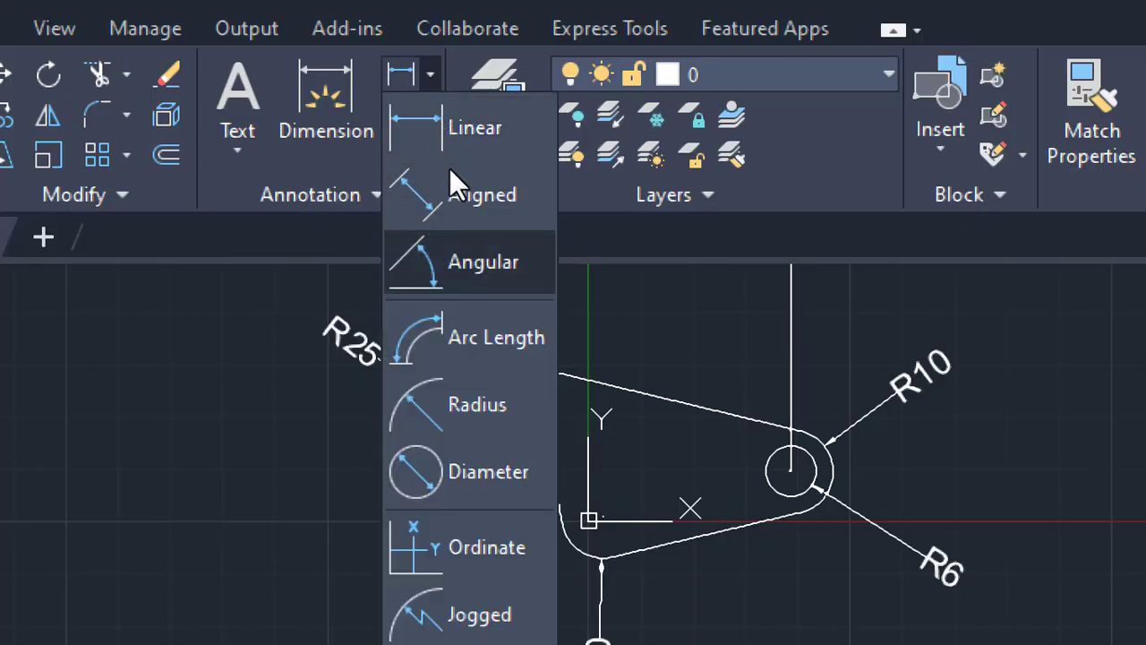
left_click(448, 230)
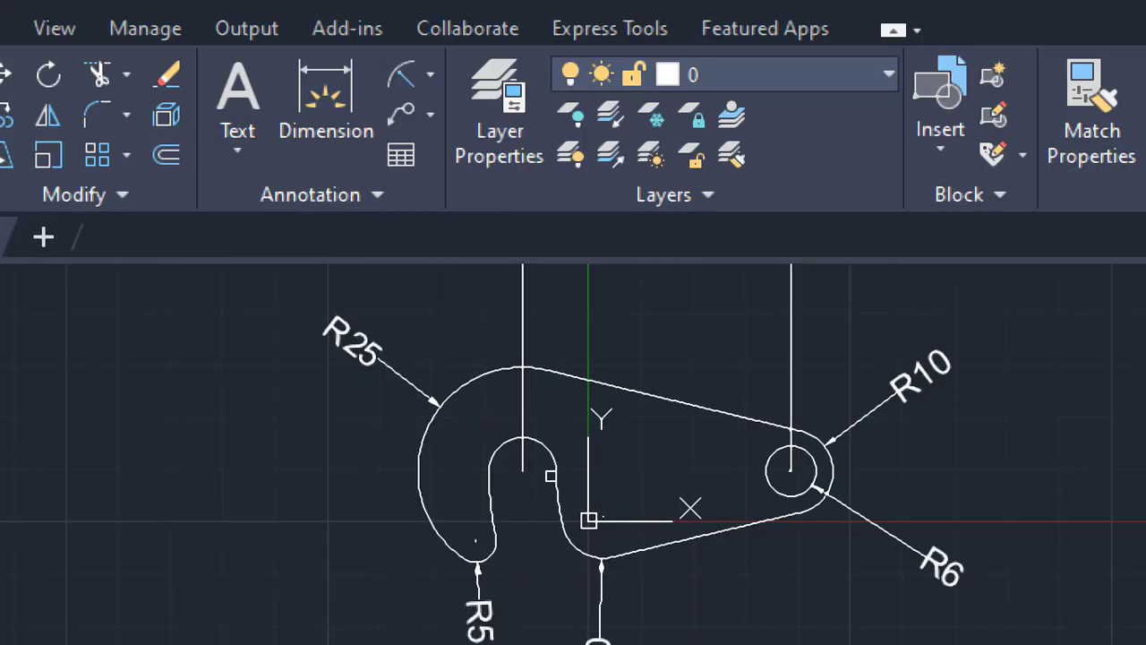
left_click(556, 482)
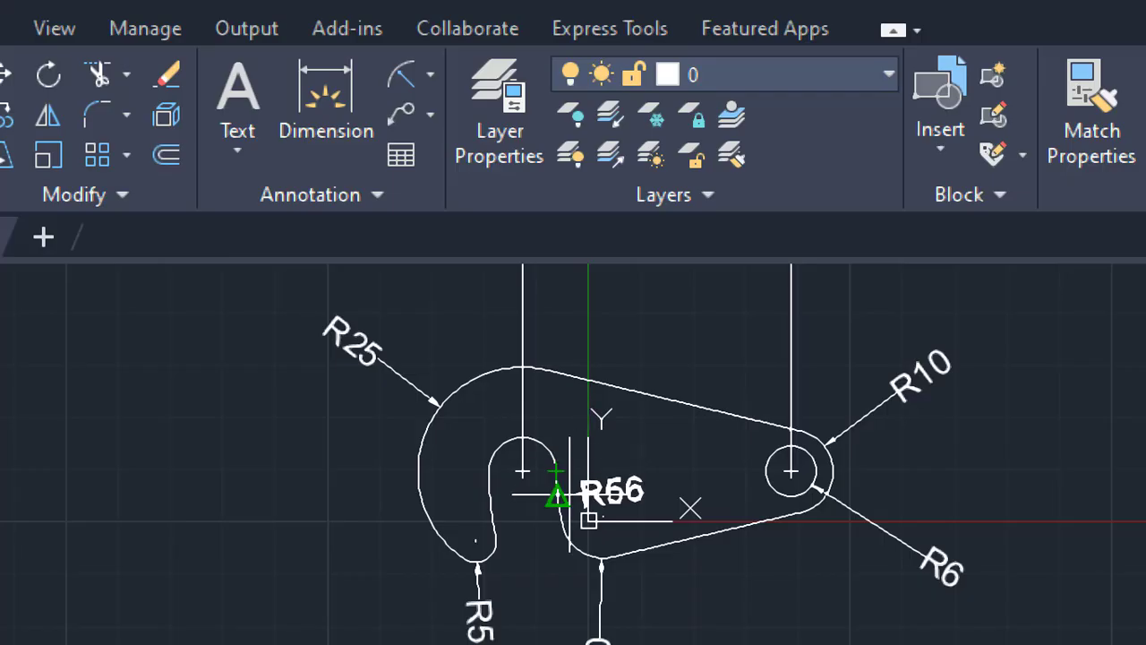
middle_click_drag(563, 505, 586, 325)
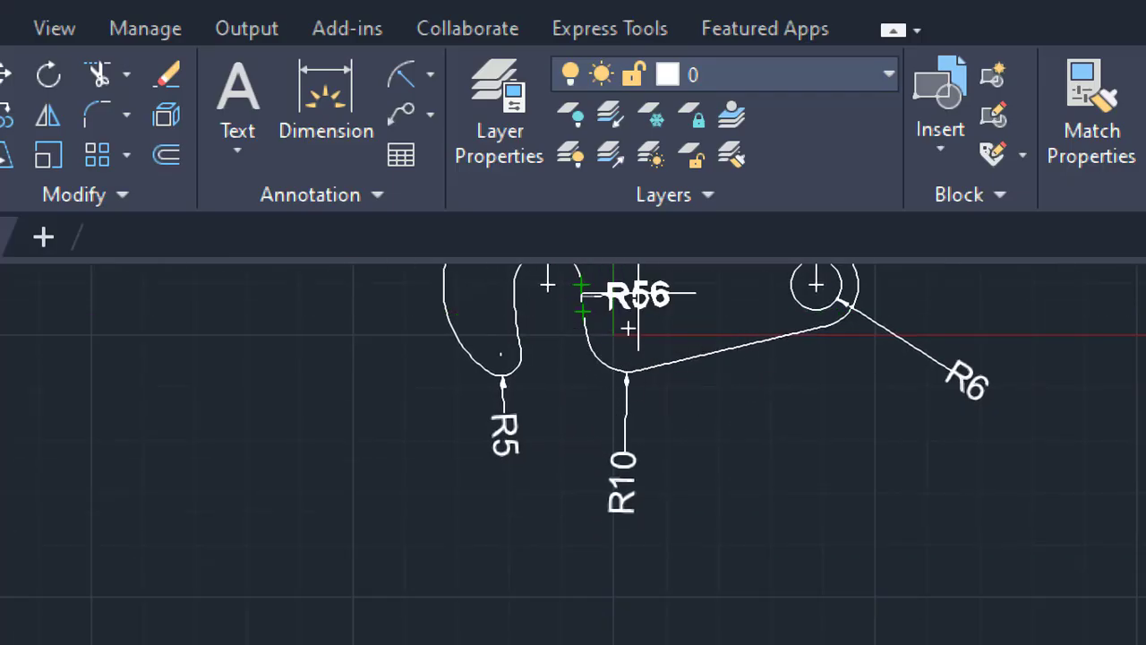
middle_click_drag(604, 336, 657, 430)
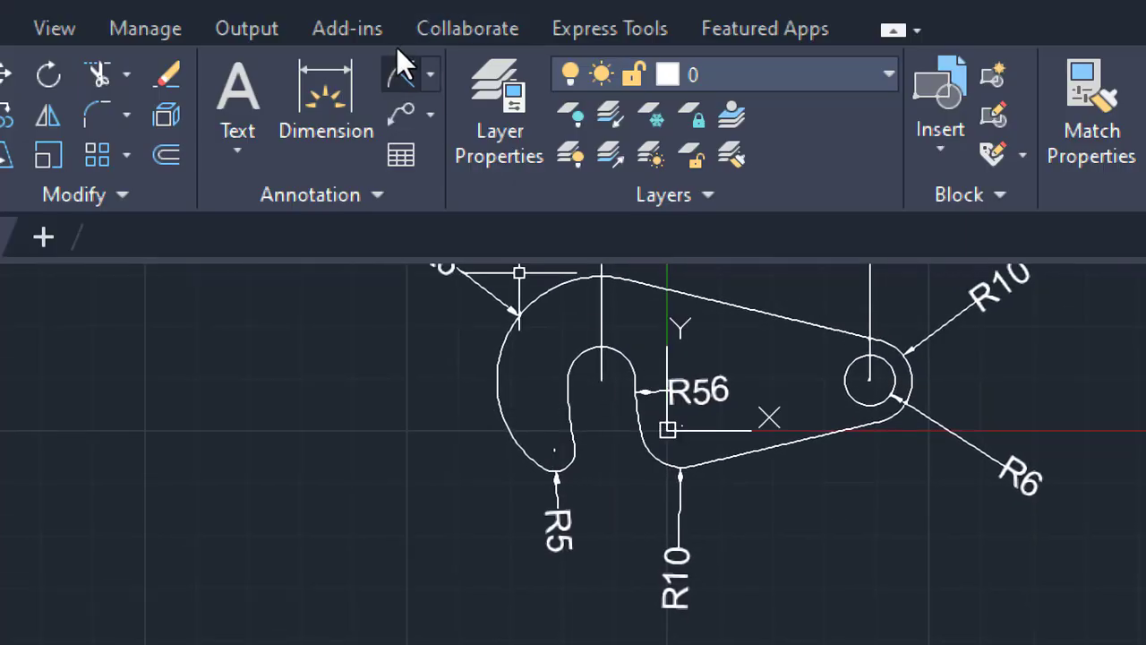
left_click(567, 410)
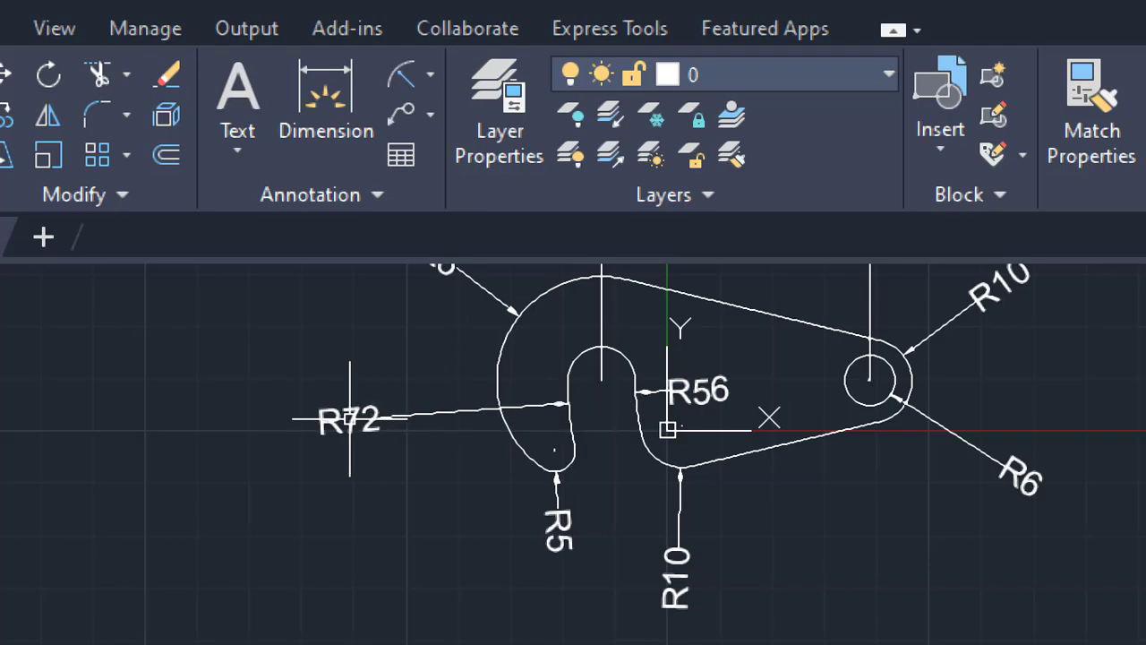
left_click(349, 418)
Step: Review the placed dimensions all around the hook-shaped part
mouse_move(636, 428)
middle_mouse_down()
mouse_move(537, 493)
mouse_move(516, 536)
middle_mouse_up()
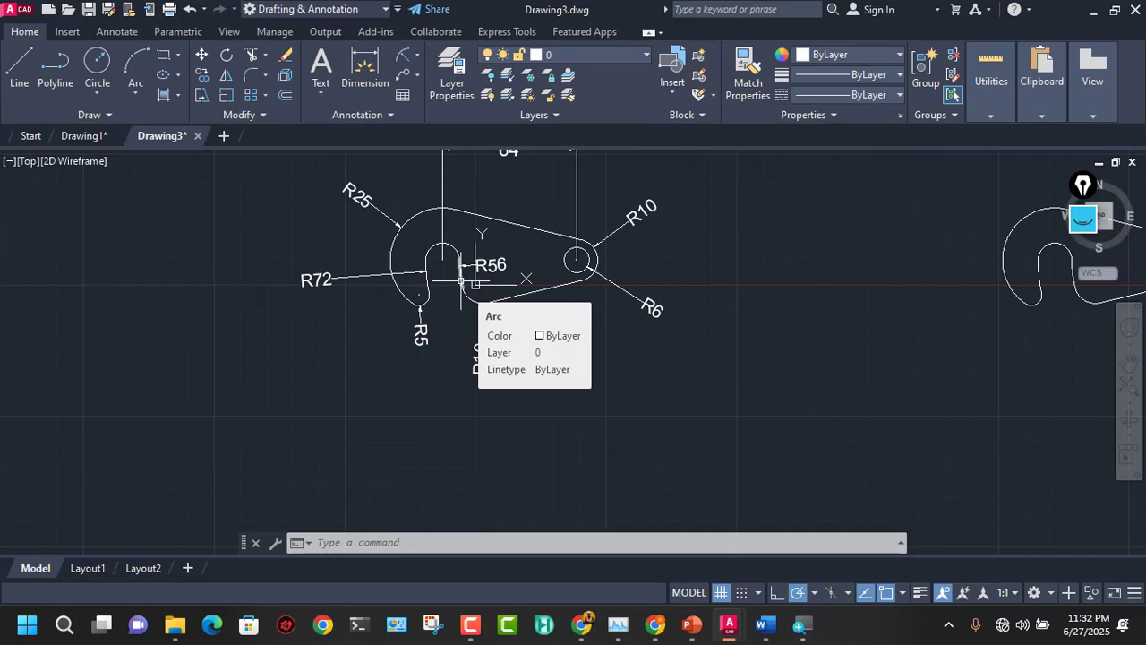
middle_click_drag(461, 282, 437, 373)
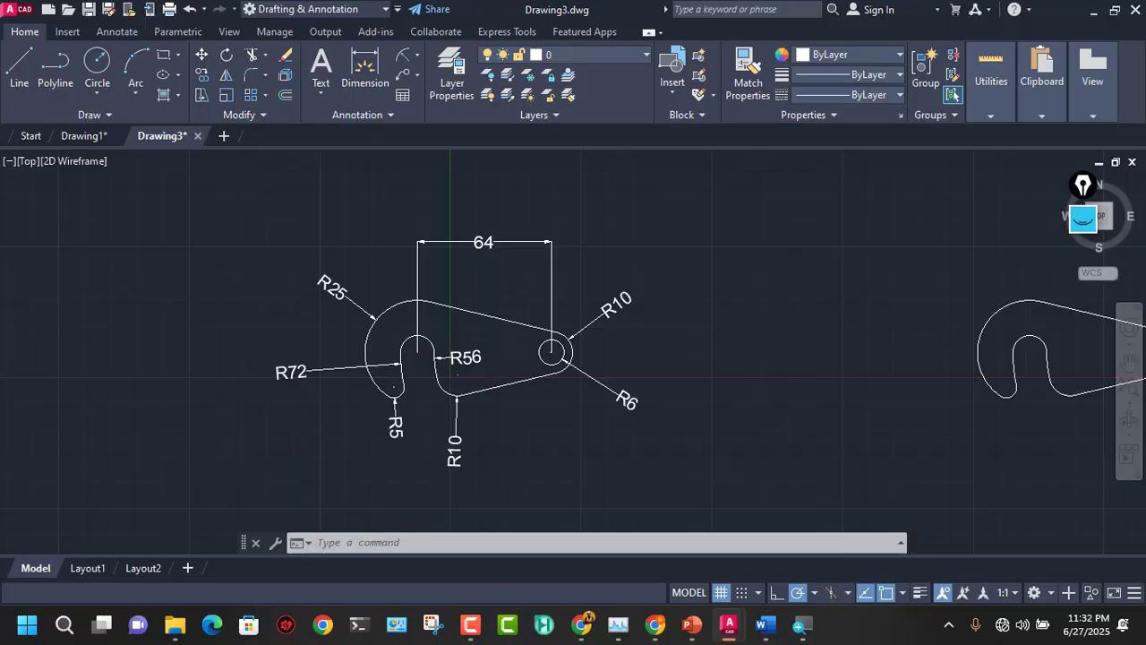
scroll(508, 344, "up", 3)
middle_click_drag(511, 332, 594, 358)
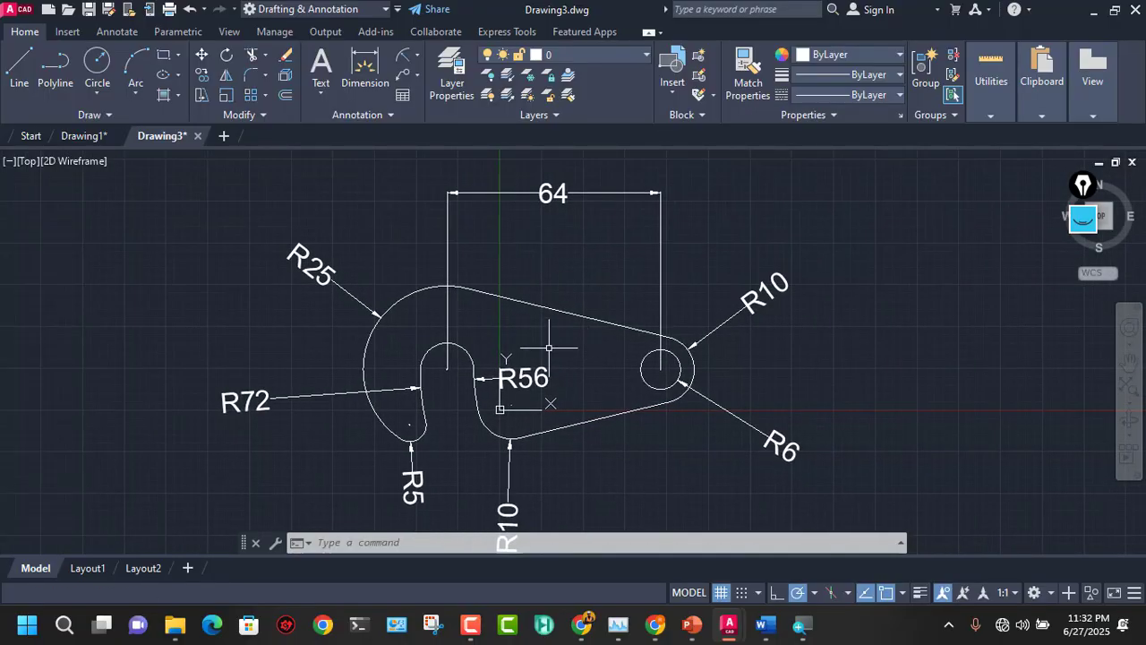
middle_click_drag(520, 338, 516, 325)
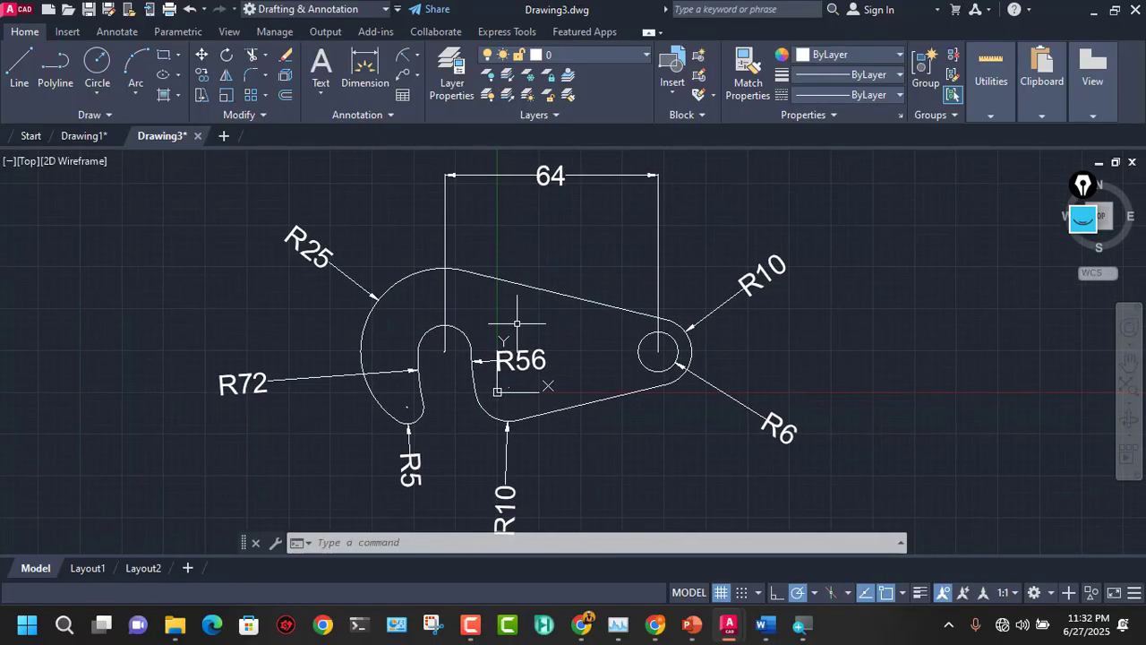
scroll(517, 323, "down", 2)
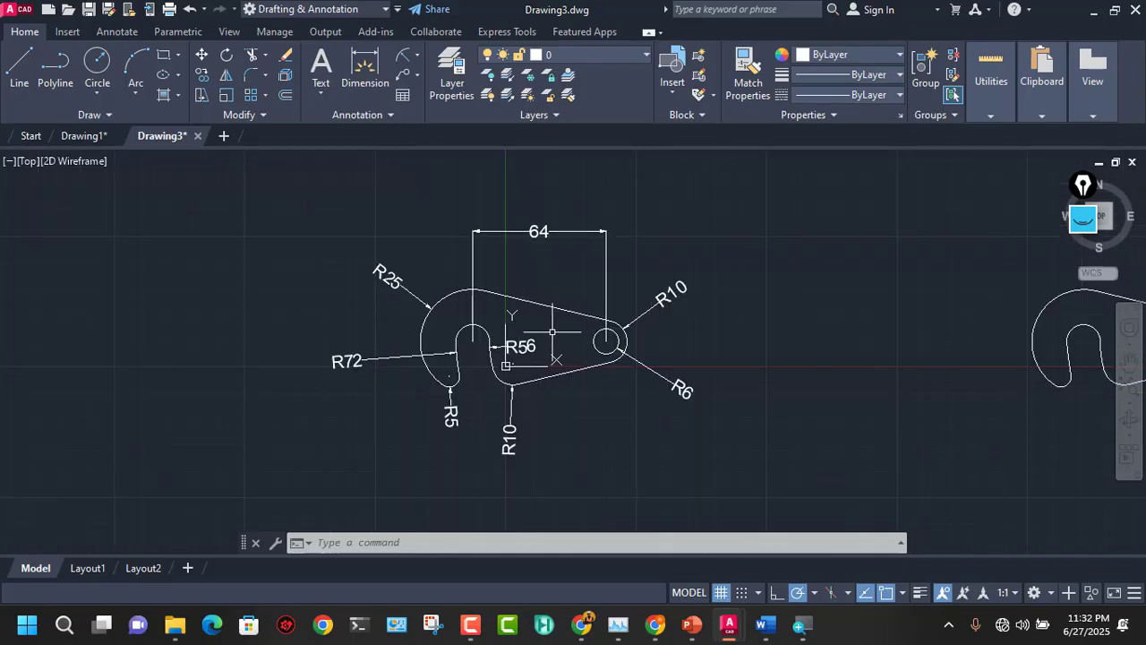
scroll(551, 332, "up", 2)
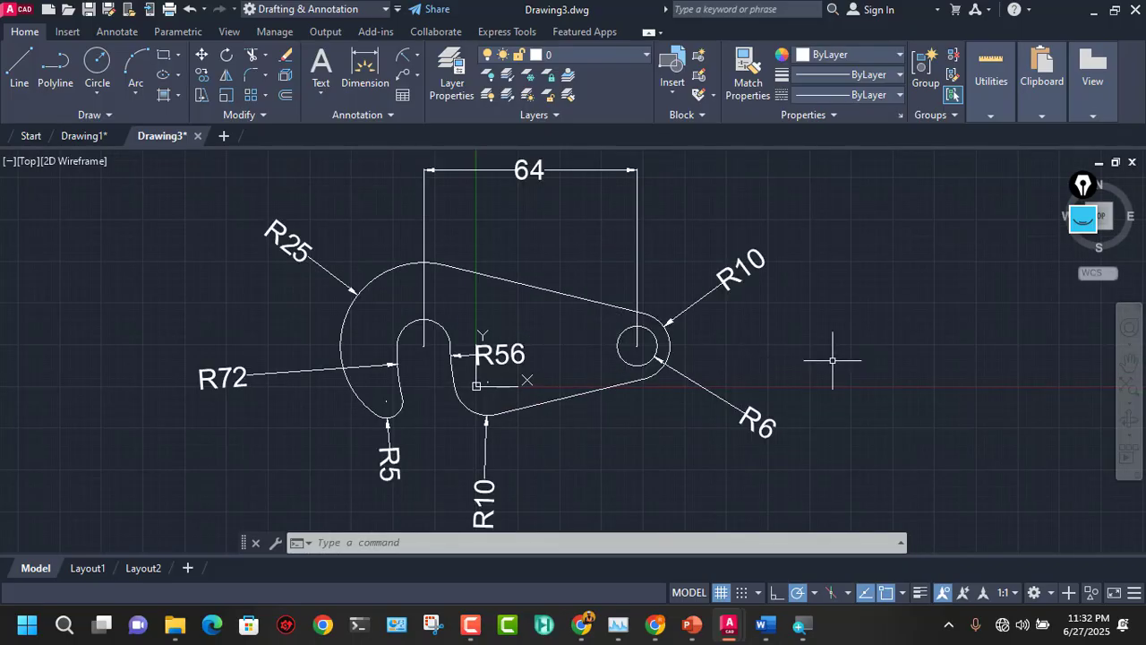
Step: Start a gradient fill for the middle, undimensioned copy of the part, with Green as first color and Magenta as second
middle_click_drag(875, 364, 242, 363)
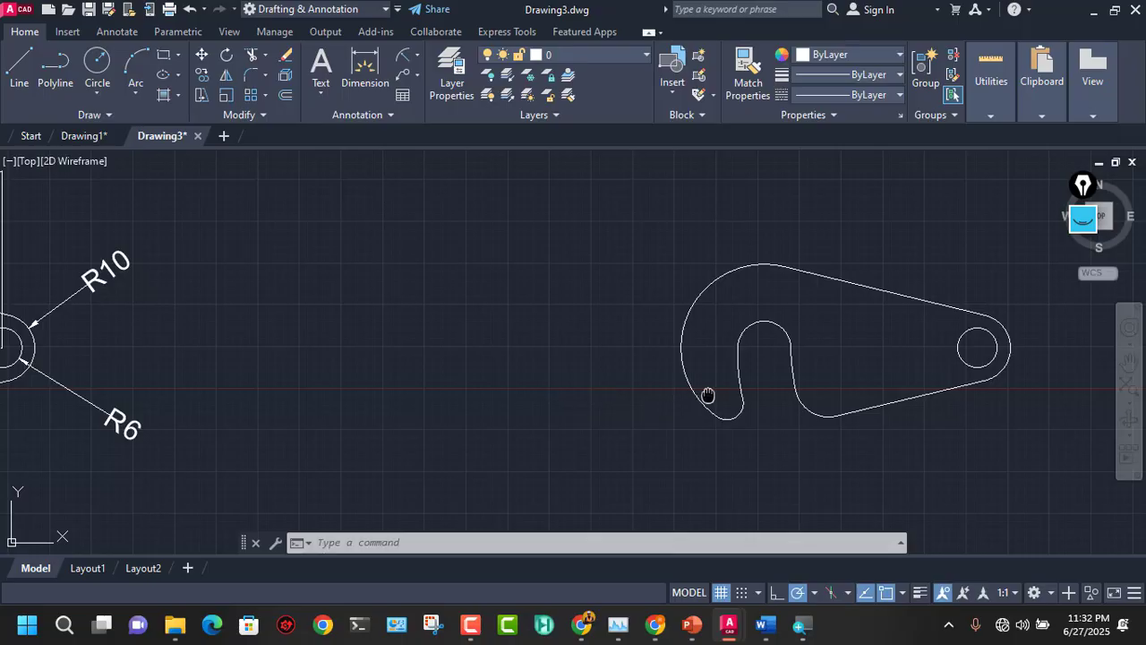
middle_click_drag(708, 397, 344, 392)
scroll(489, 367, "up", 4)
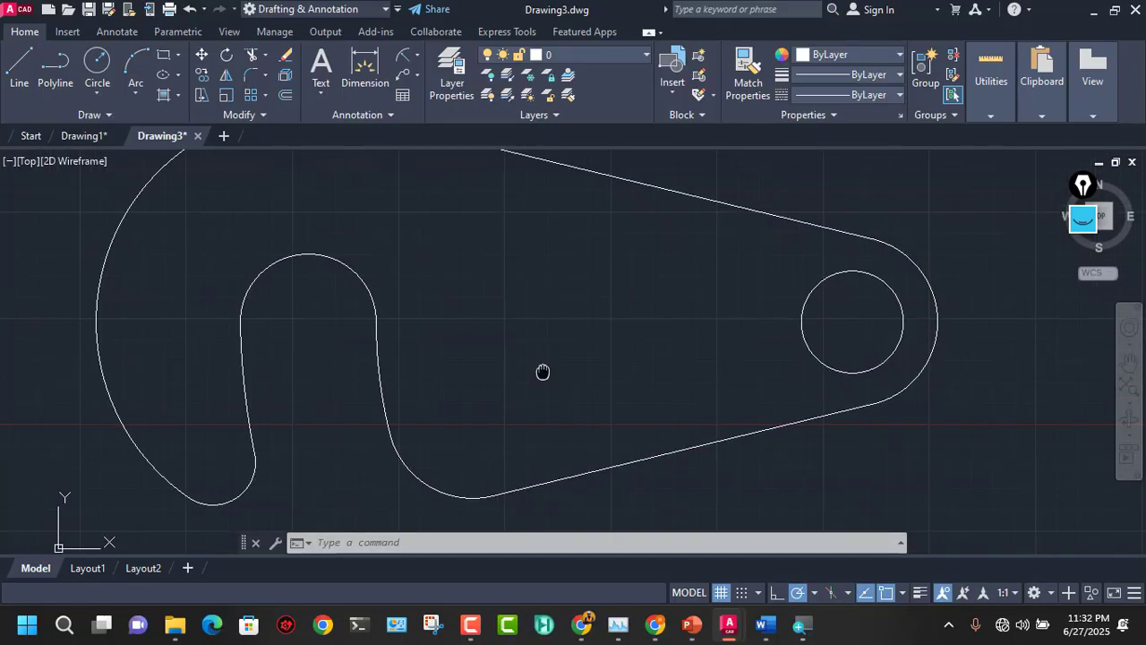
scroll(545, 370, "down", 2)
middle_click_drag(546, 372, 607, 379)
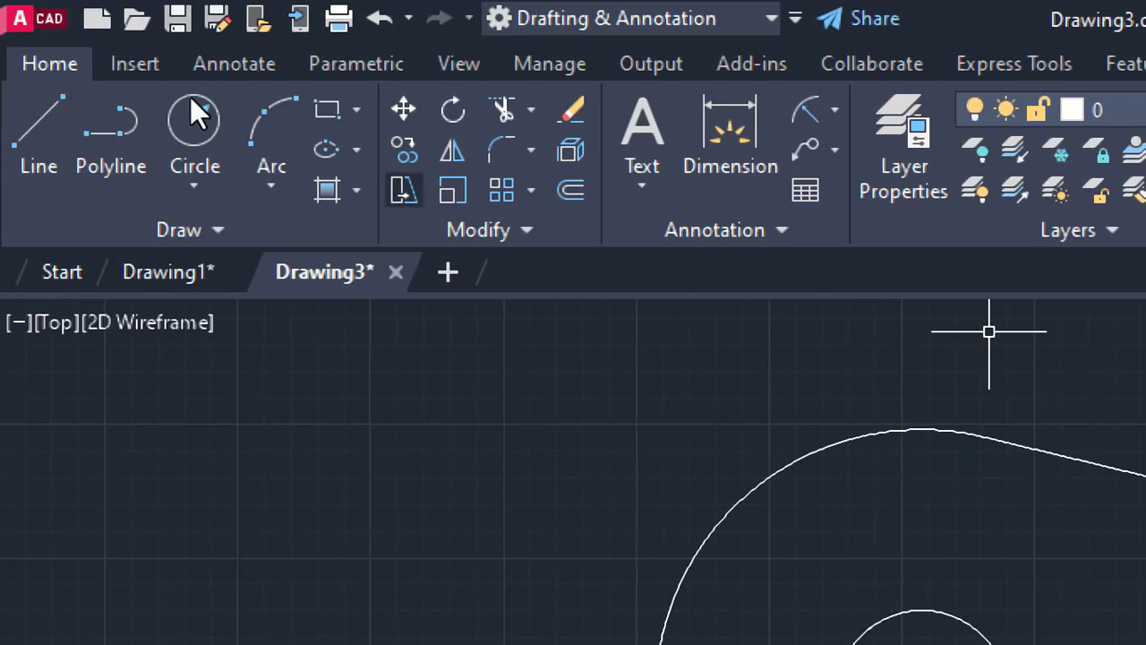
left_click(358, 189)
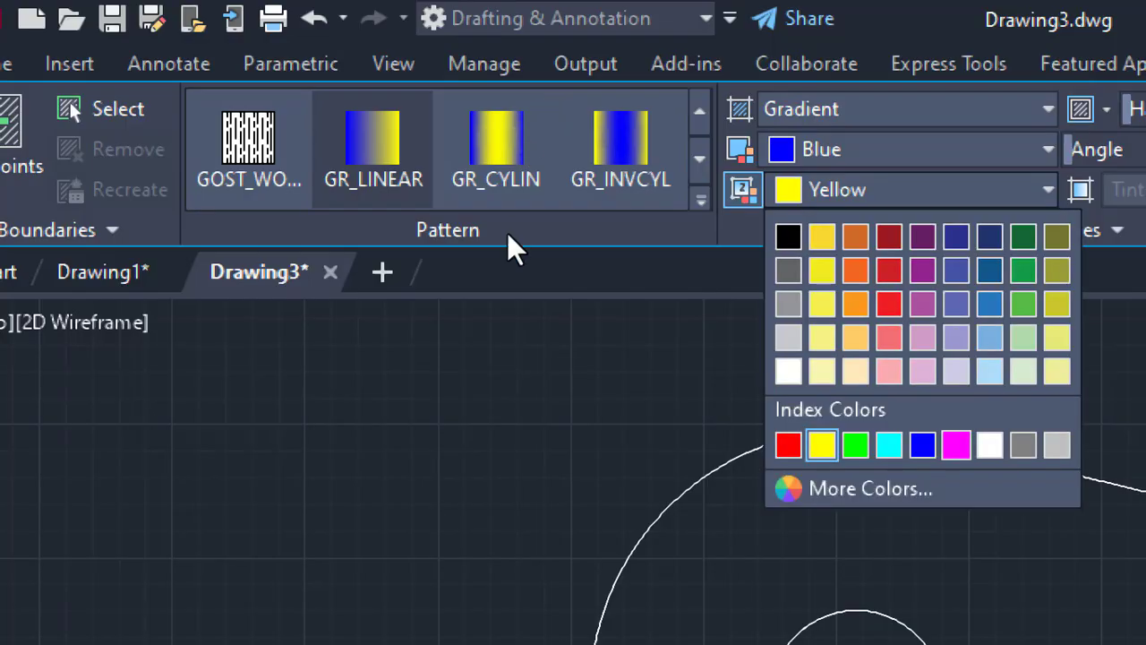
left_click(955, 445)
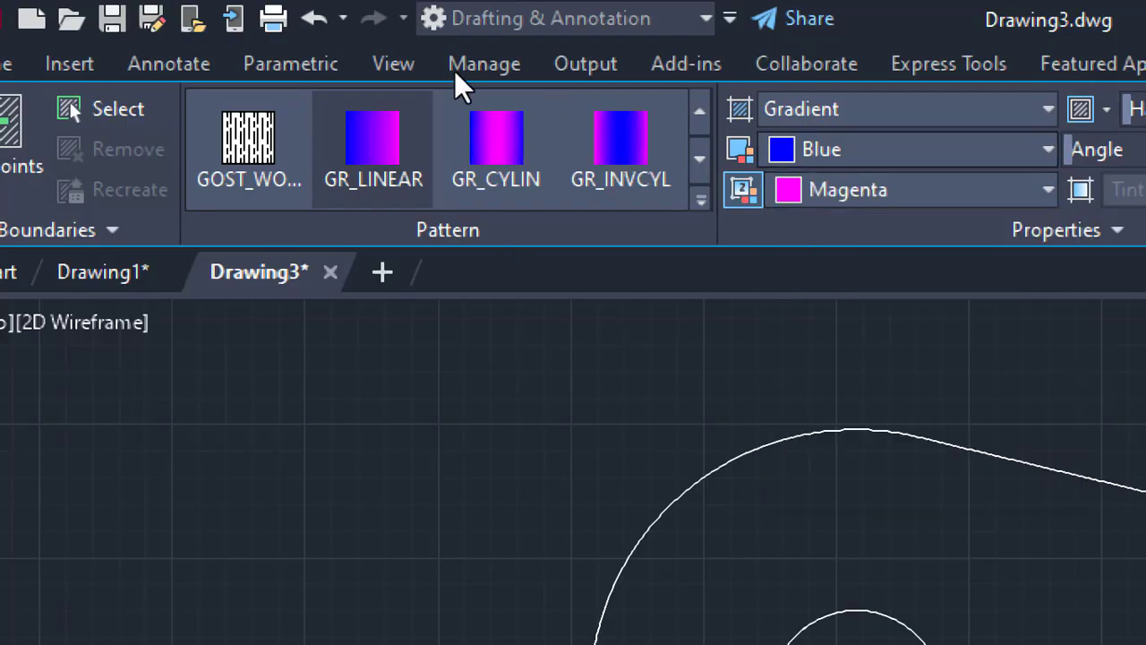
left_click(849, 405)
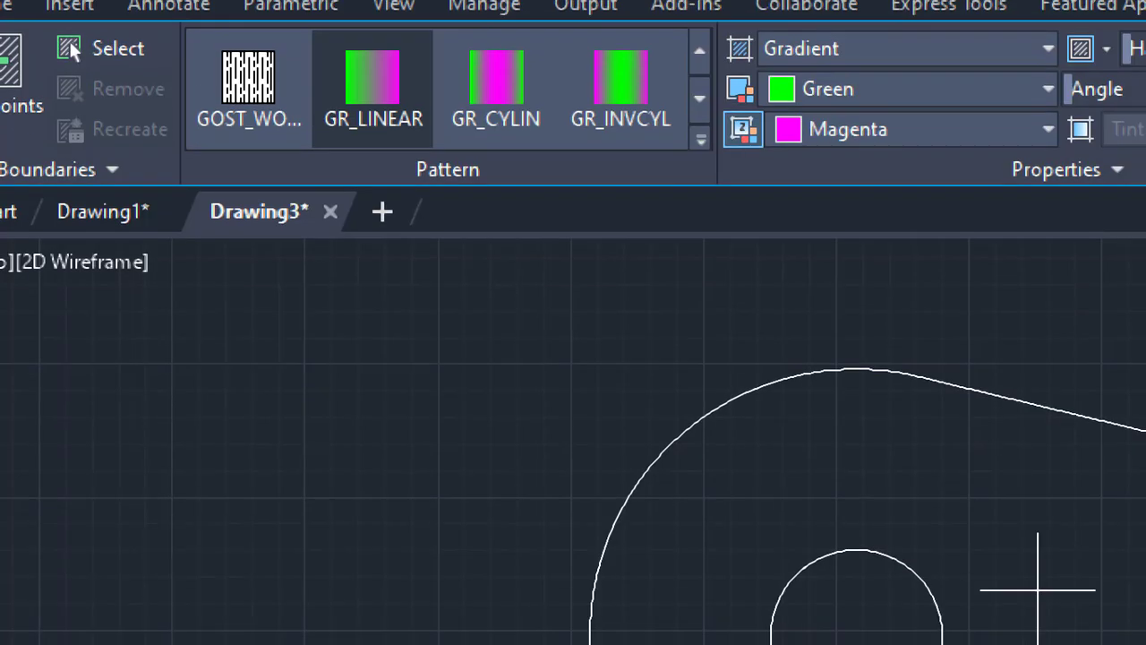
Step: Fill the middle copy's interior around the hole with the GR_INVCYL gradient pattern and finish the hatch
left_click(1037, 590)
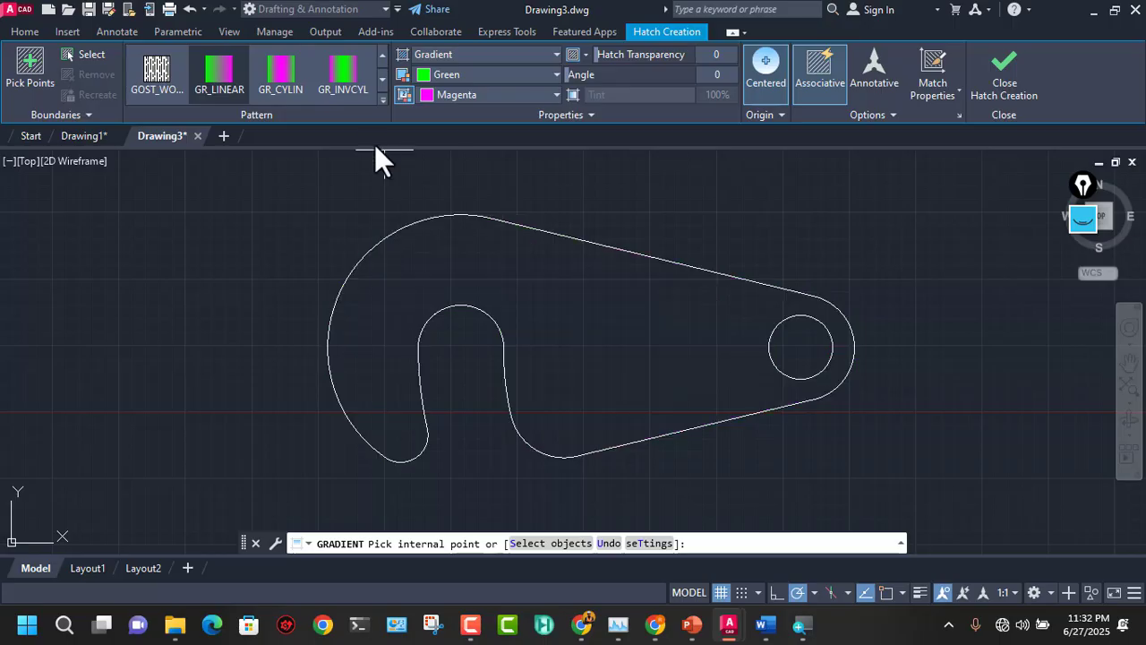
left_click(301, 79)
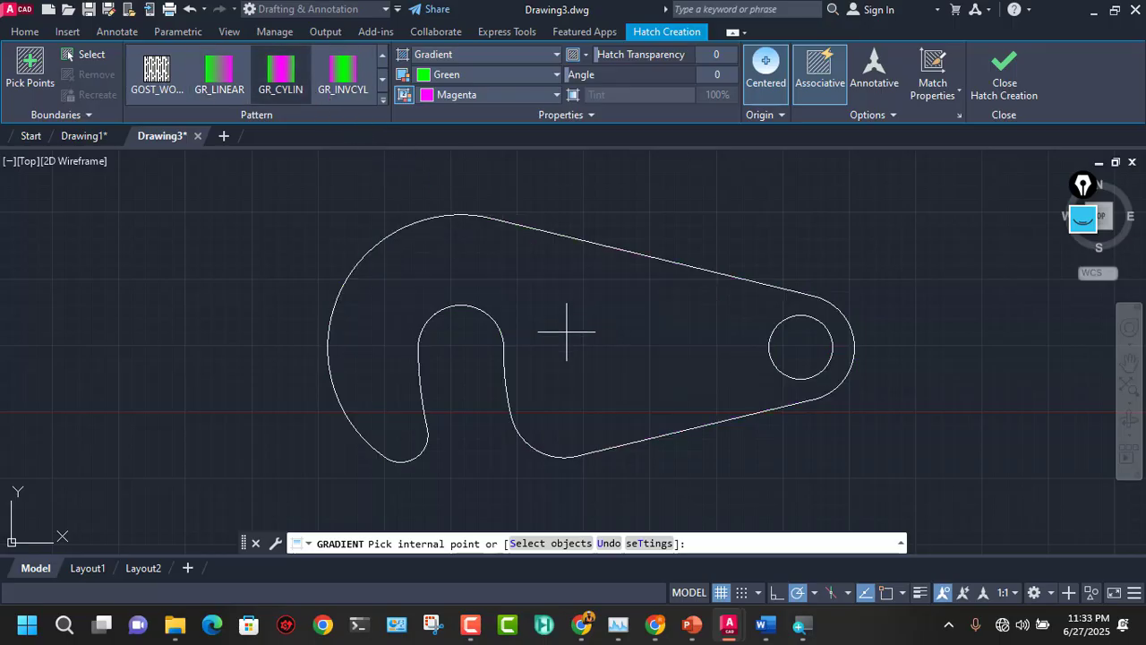
left_click(358, 89)
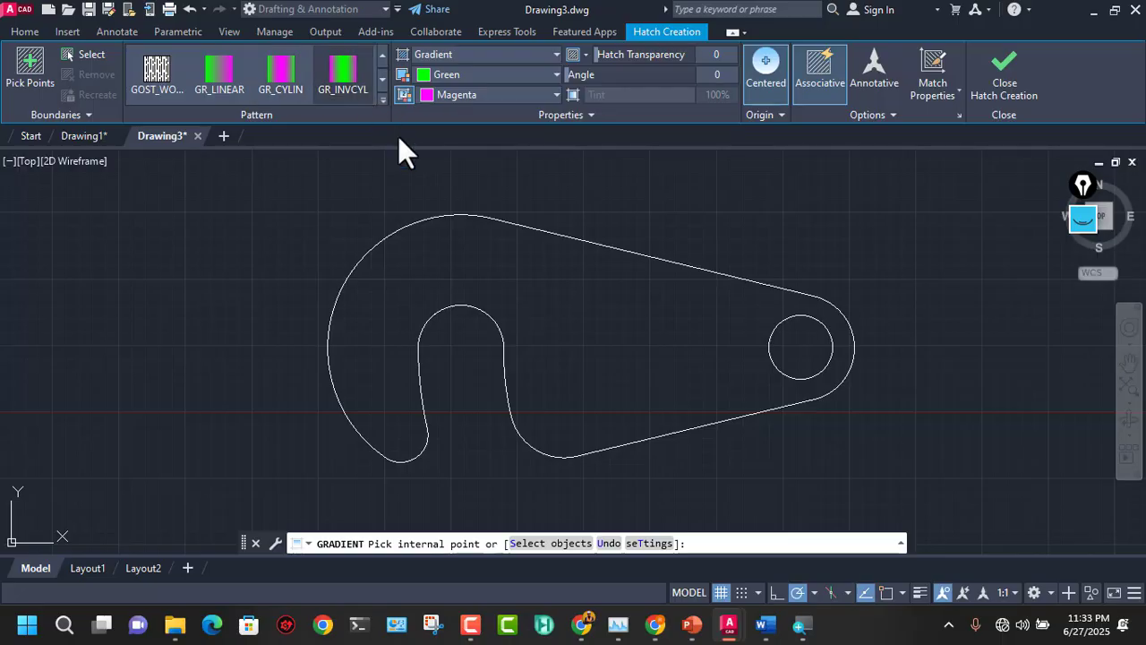
left_click(609, 354)
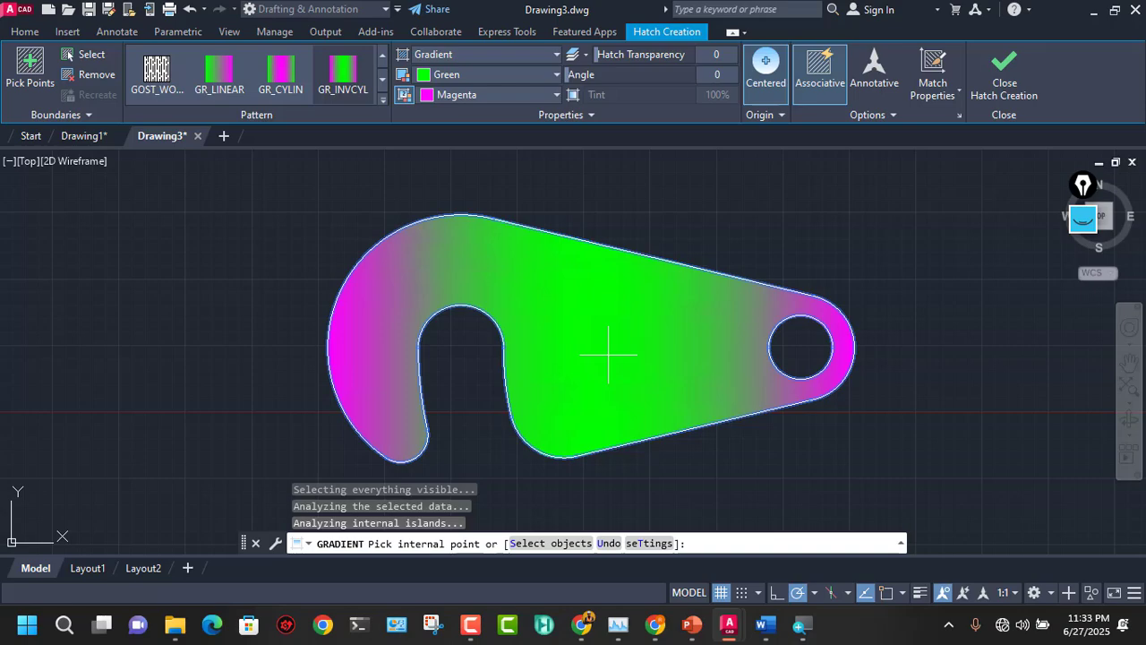
key("Return")
Step: Inspect the gradient-filled copy up close and compare it with the dimensioned part and the plain outline
scroll(608, 353, "down", 8)
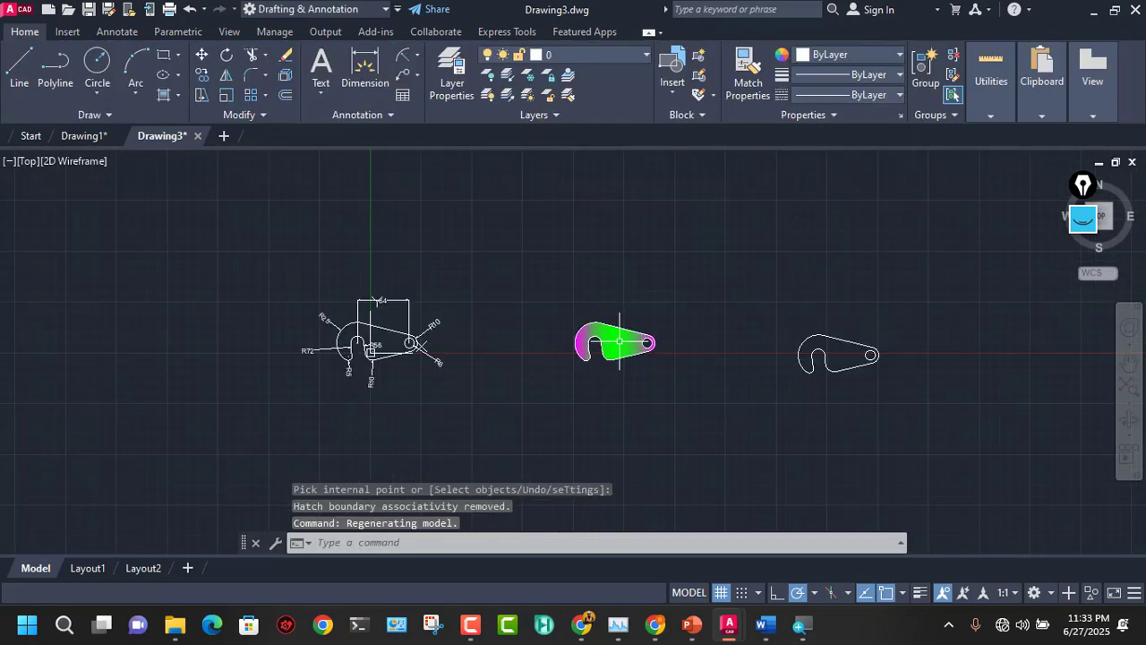
scroll(625, 341, "up", 8)
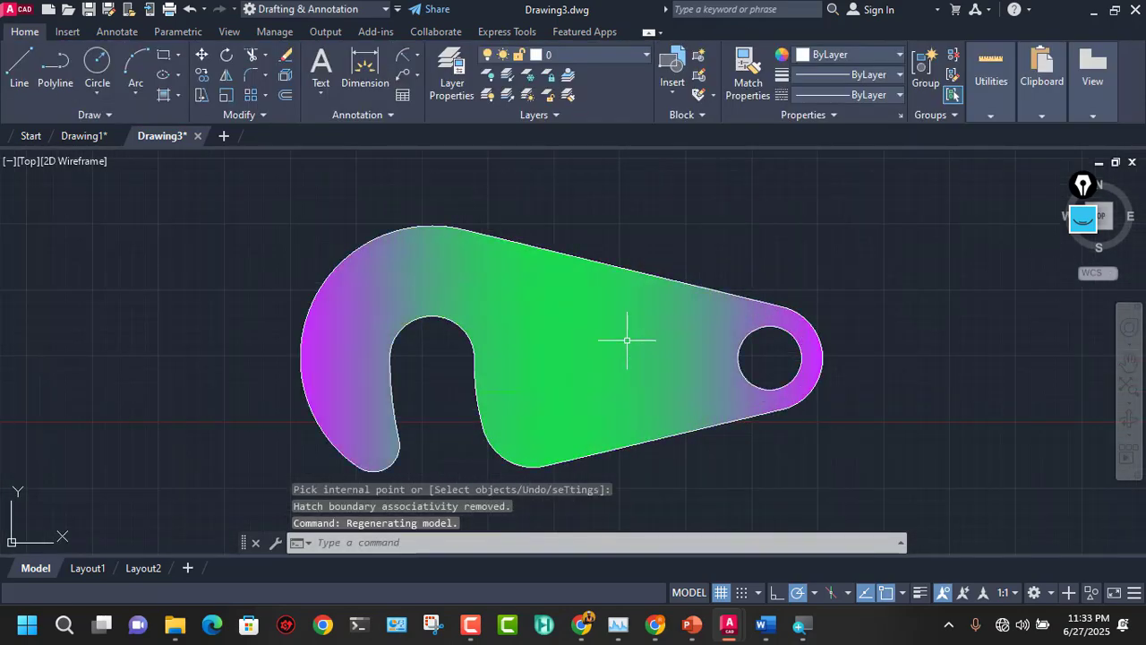
scroll(627, 341, "down", 6)
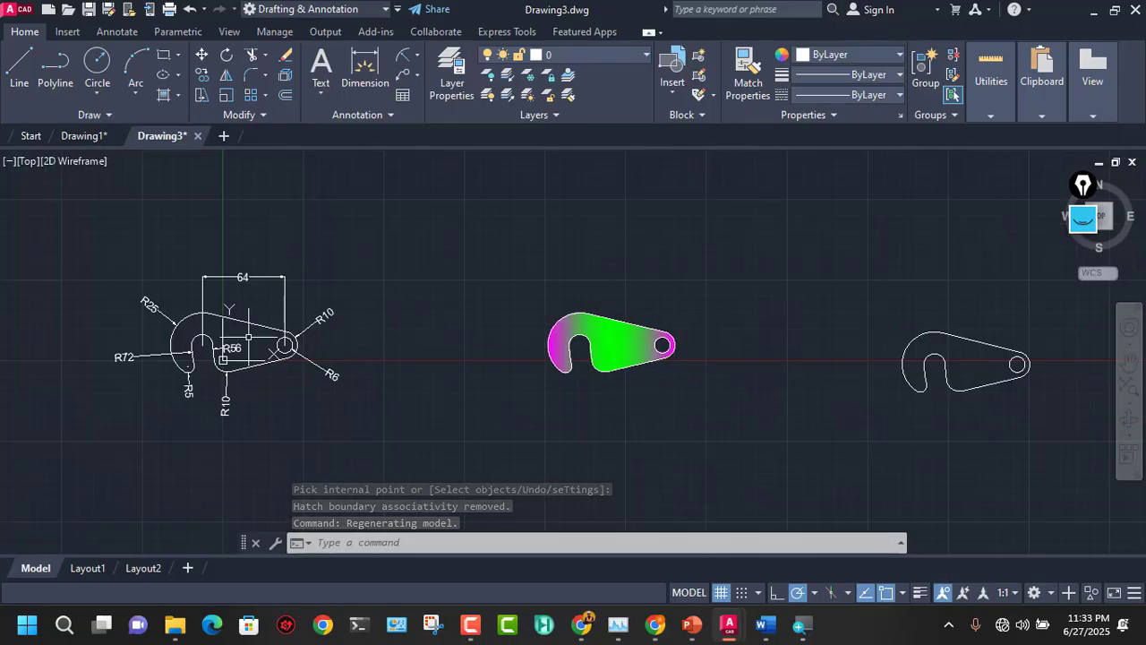
scroll(213, 340, "up", 3)
middle_click_drag(242, 337, 474, 311)
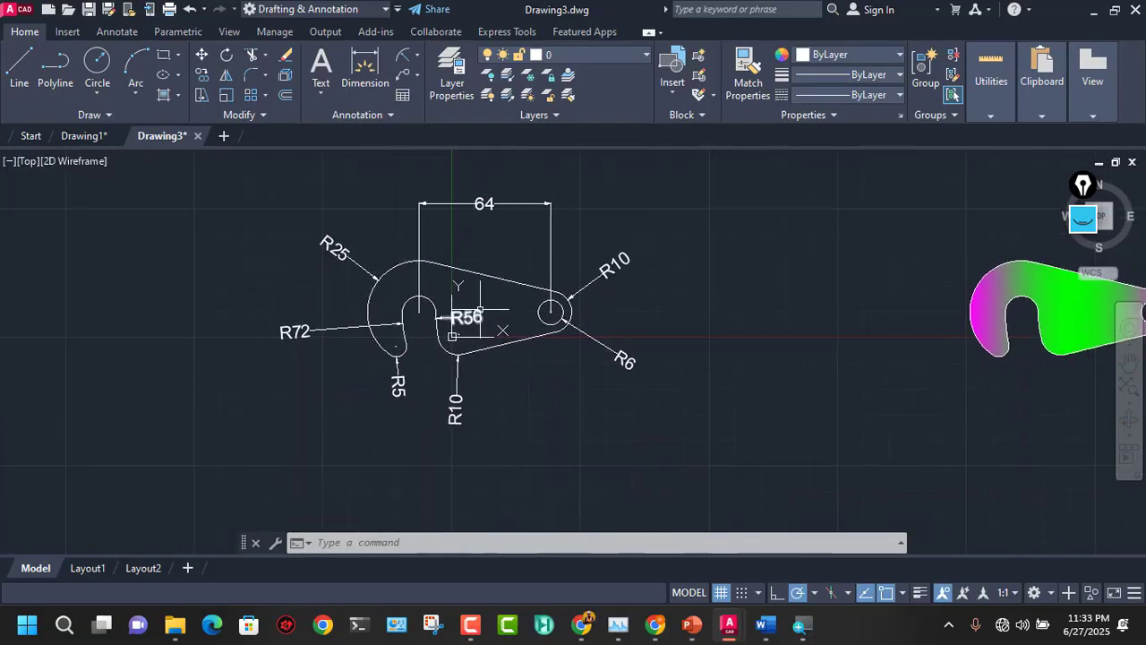
scroll(480, 310, "up", 4)
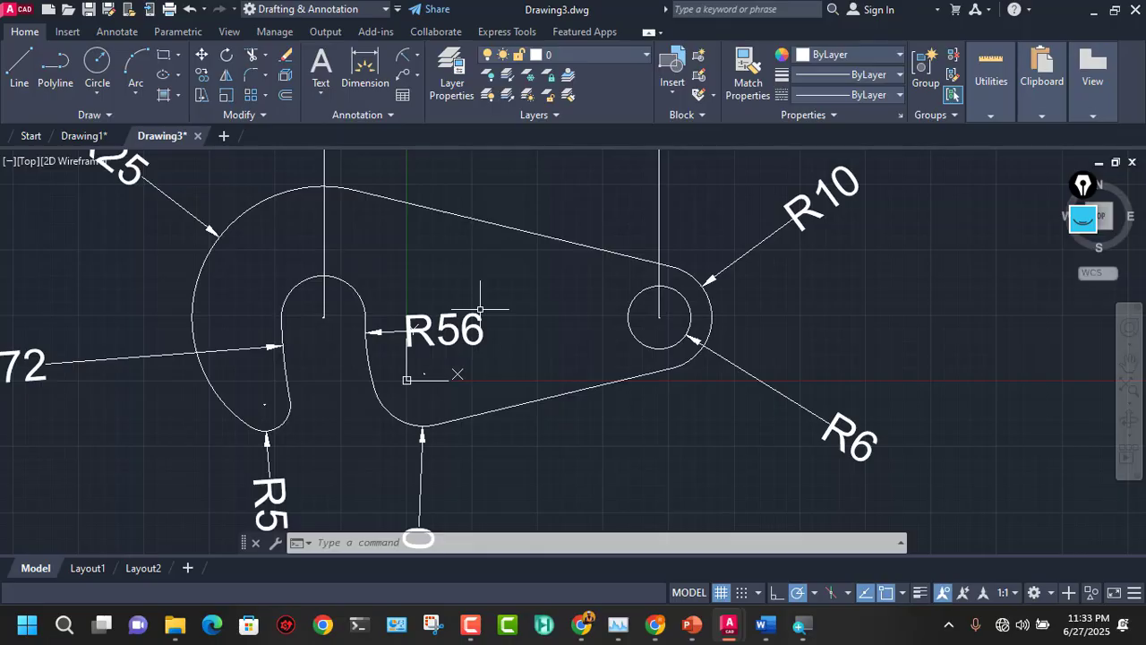
scroll(424, 373, "down", 4)
middle_click_drag(791, 341, 453, 391)
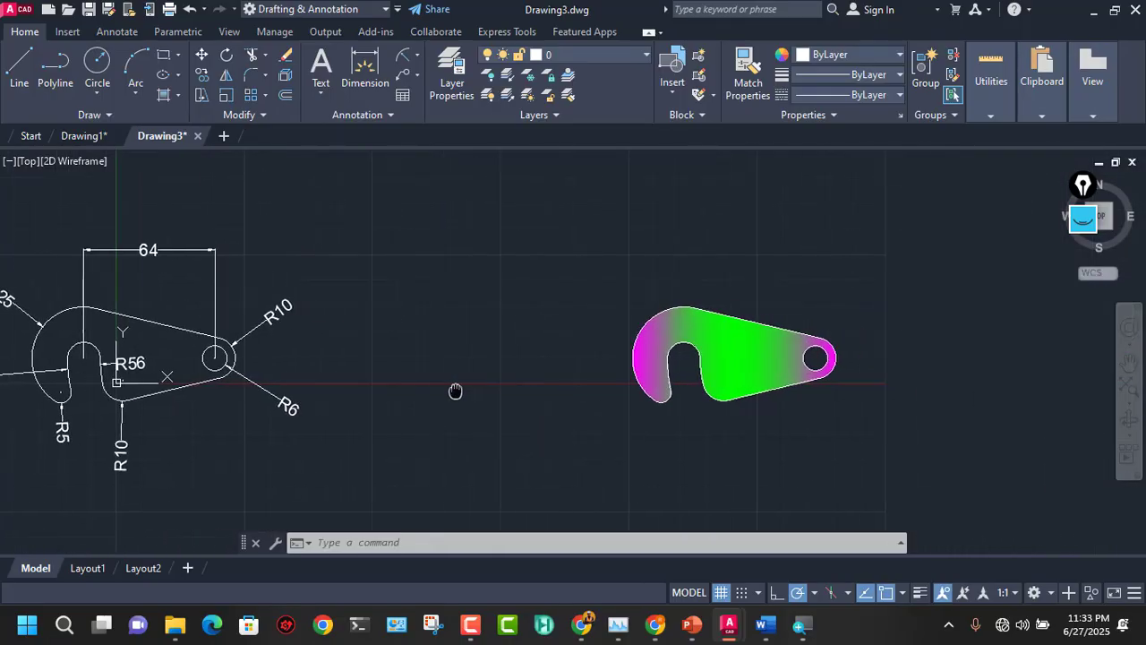
scroll(689, 373, "up", 2)
middle_click_drag(720, 373, 550, 409)
scroll(622, 388, "up", 4)
scroll(623, 389, "down", 2)
middle_click_drag(622, 384, 635, 366)
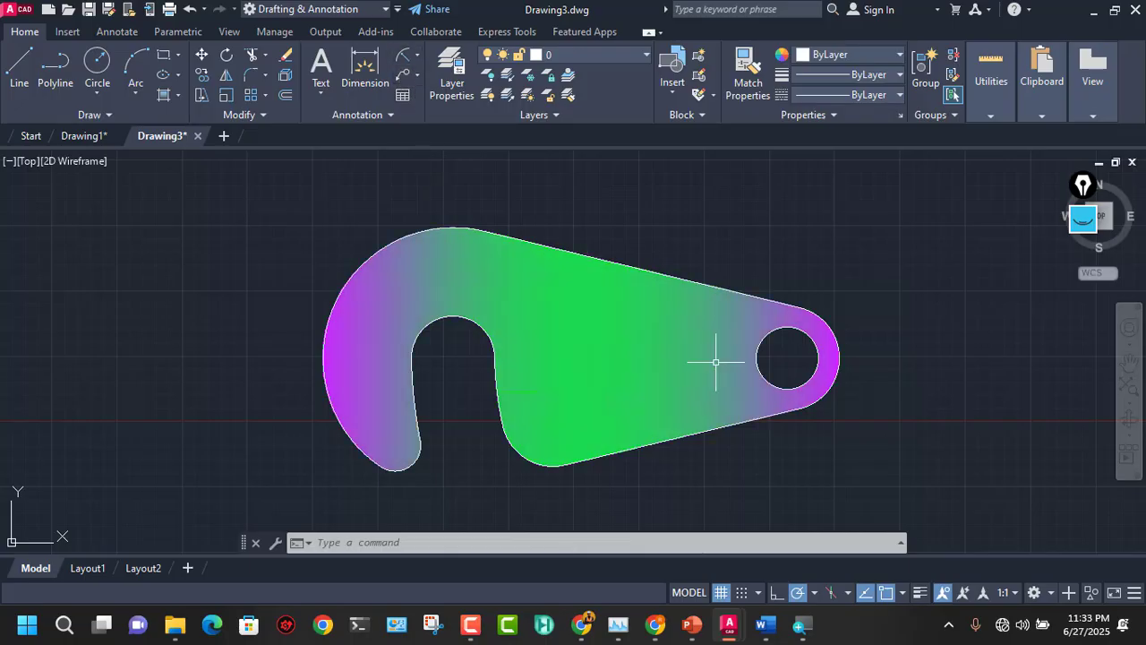
scroll(638, 343, "down", 2)
scroll(623, 343, "down", 5)
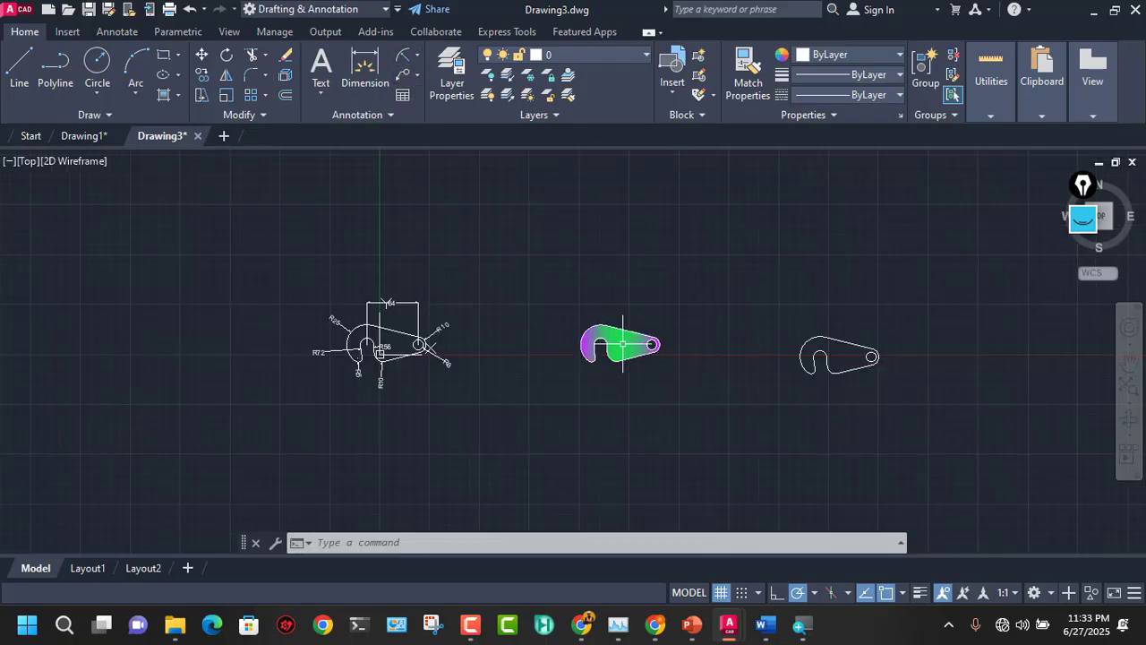
scroll(623, 343, "up", 5)
middle_click_drag(624, 343, 573, 345)
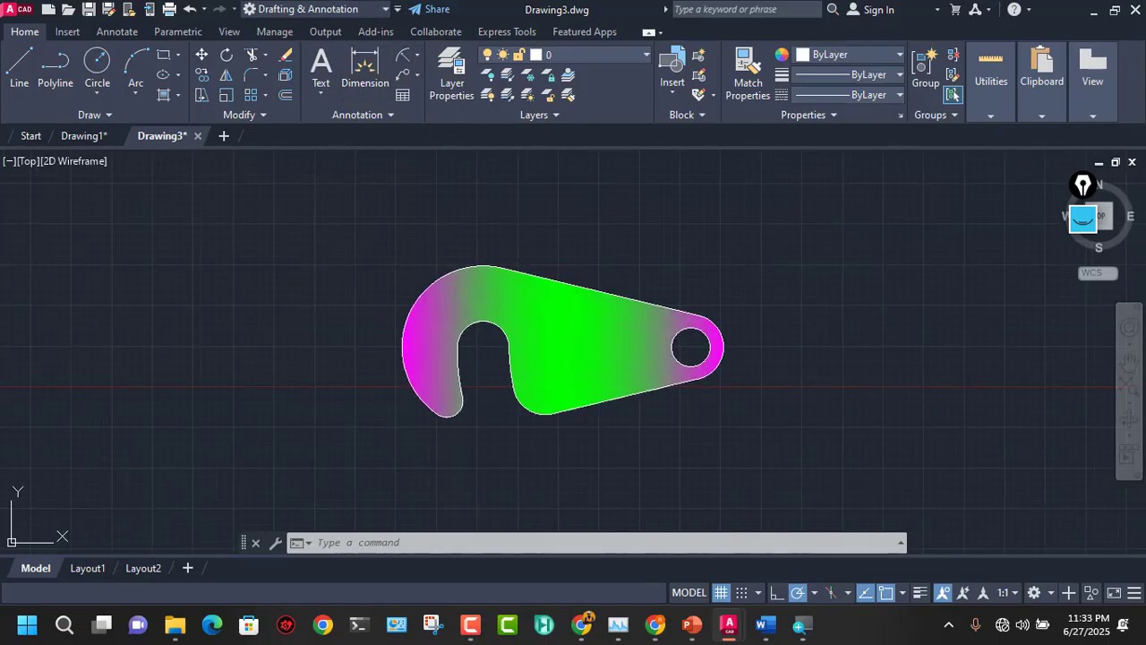
Step: Add radius dimensions to the slot's top arc and the large outer hook arc of the gradient-filled copy, placing both texts above the part
left_click(404, 58)
left_click(486, 322)
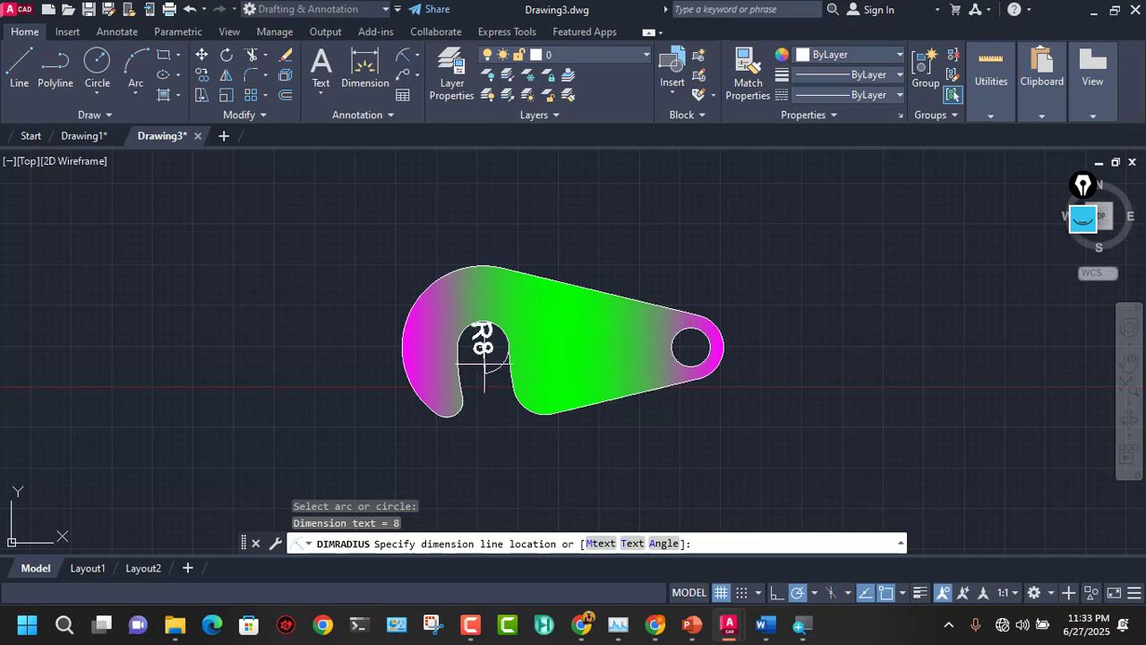
left_click(524, 206)
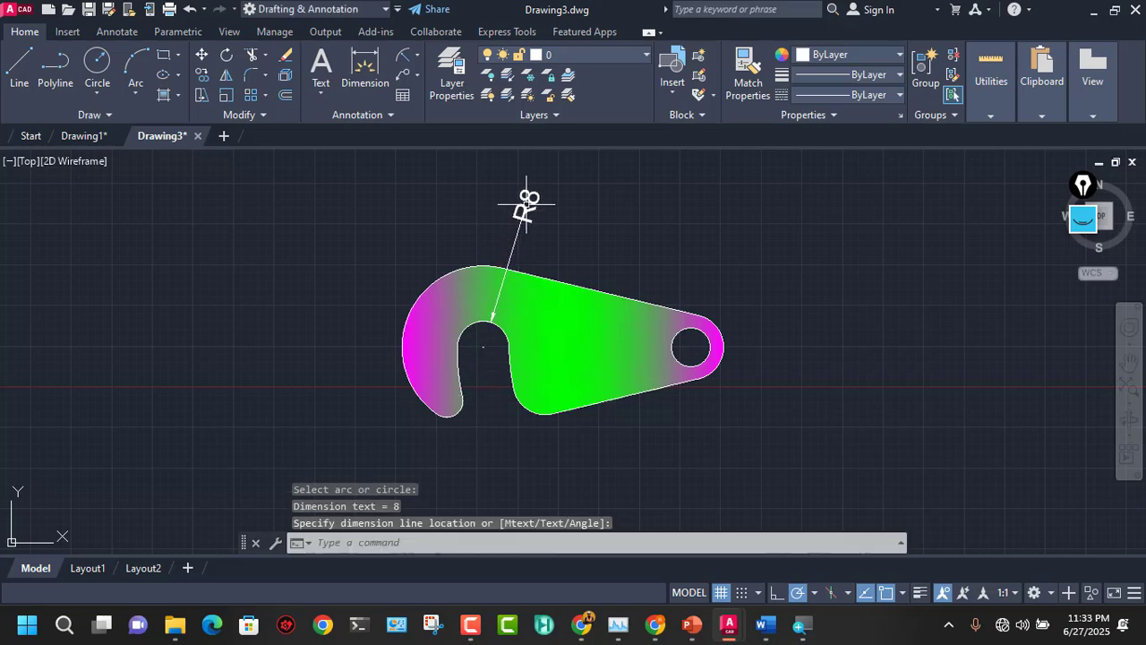
left_click(400, 60)
left_click(414, 293)
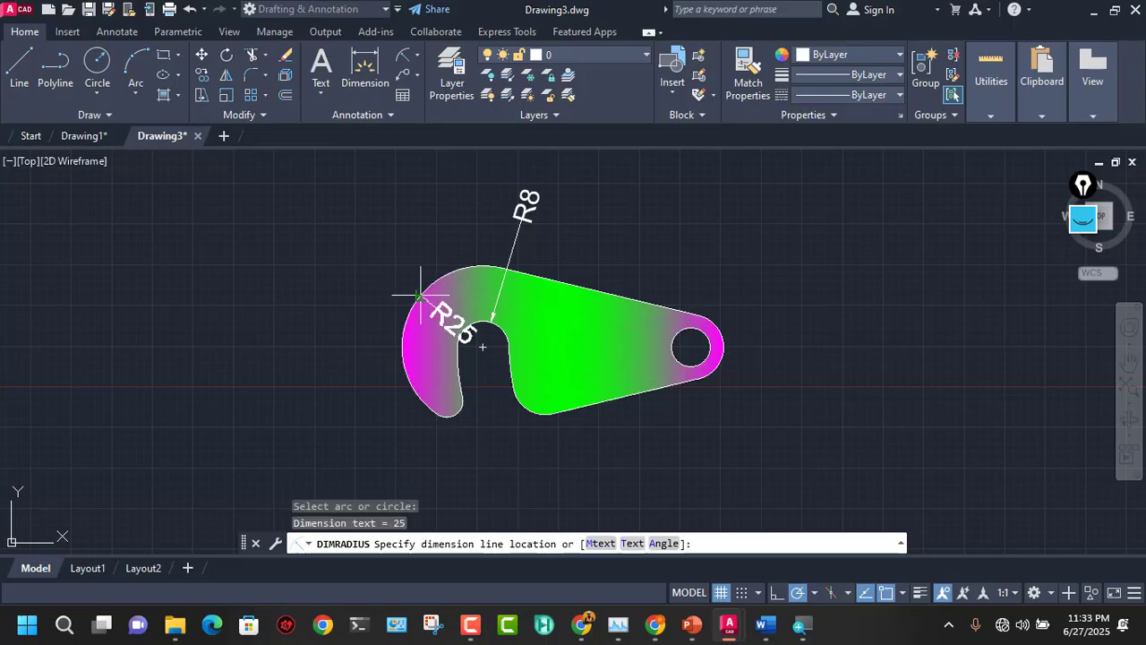
left_click(368, 197)
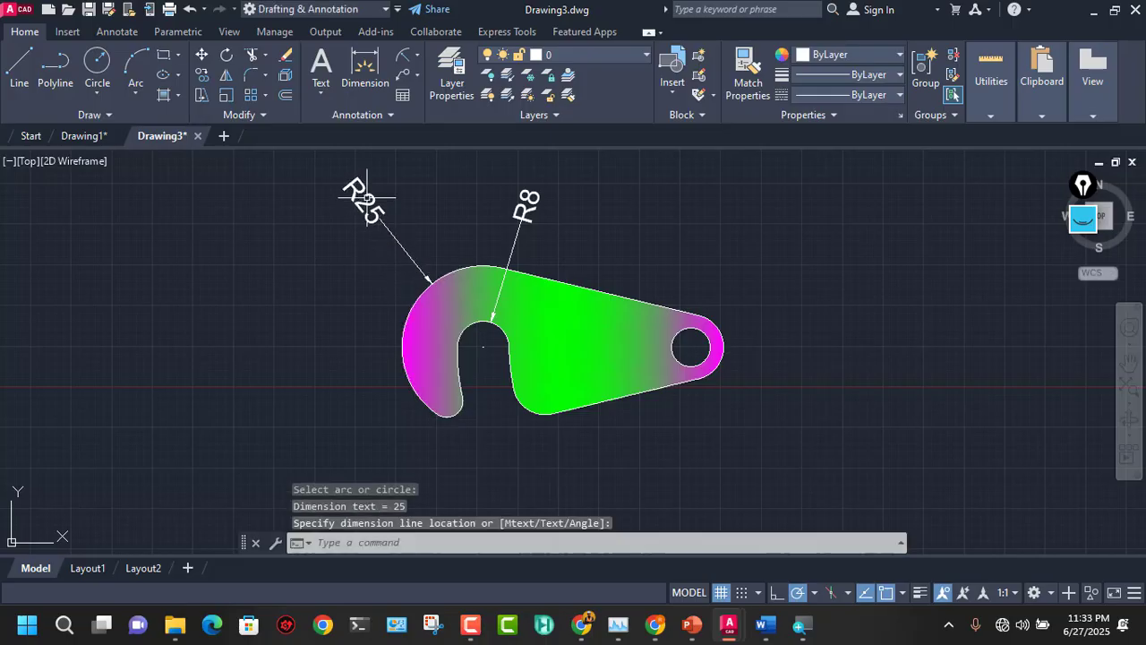
Step: Add radius dimensions to the hook's long inner side arc, with text left of the part, and its small rounded tip, with text below
left_click(399, 57)
left_click(460, 359)
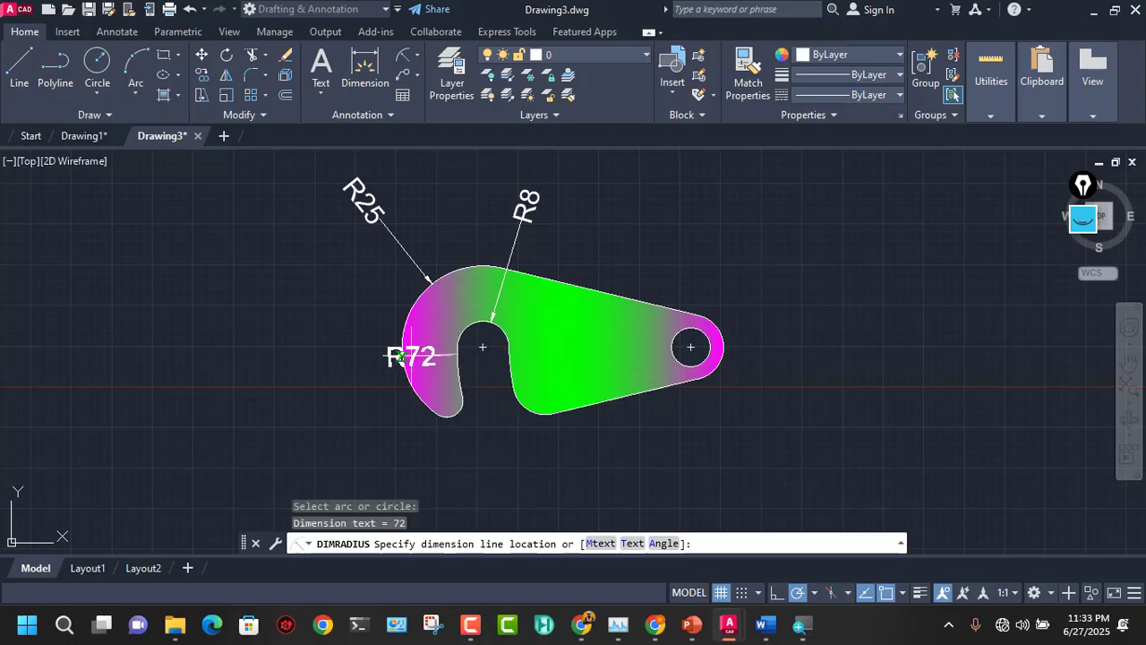
left_click(267, 358)
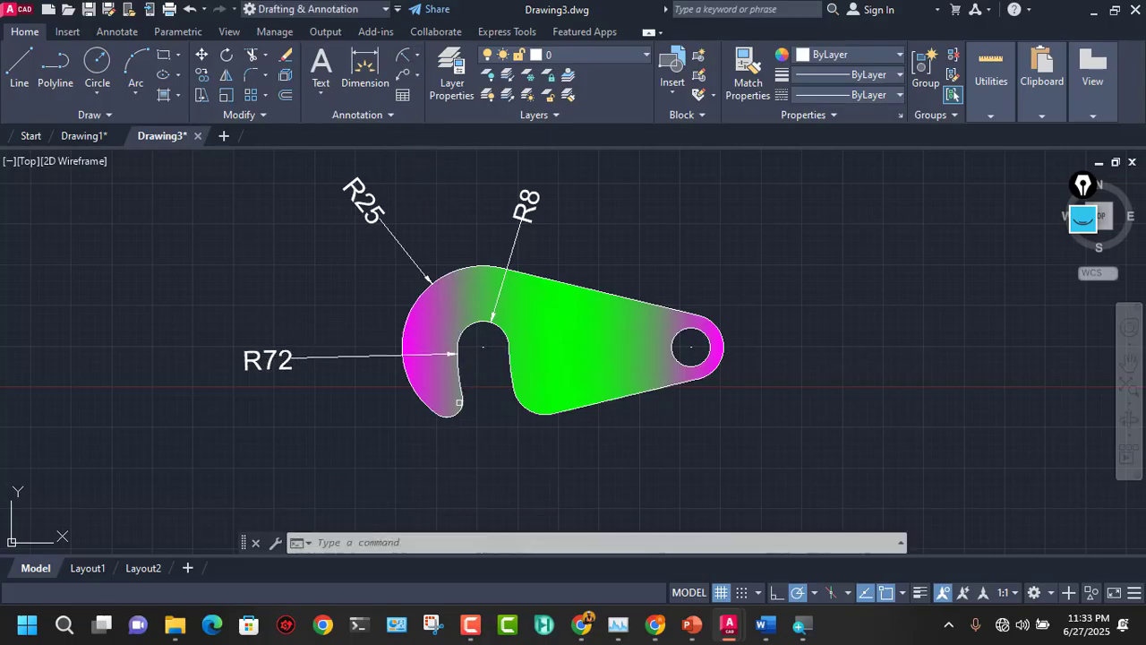
left_click(403, 56)
left_click(446, 401)
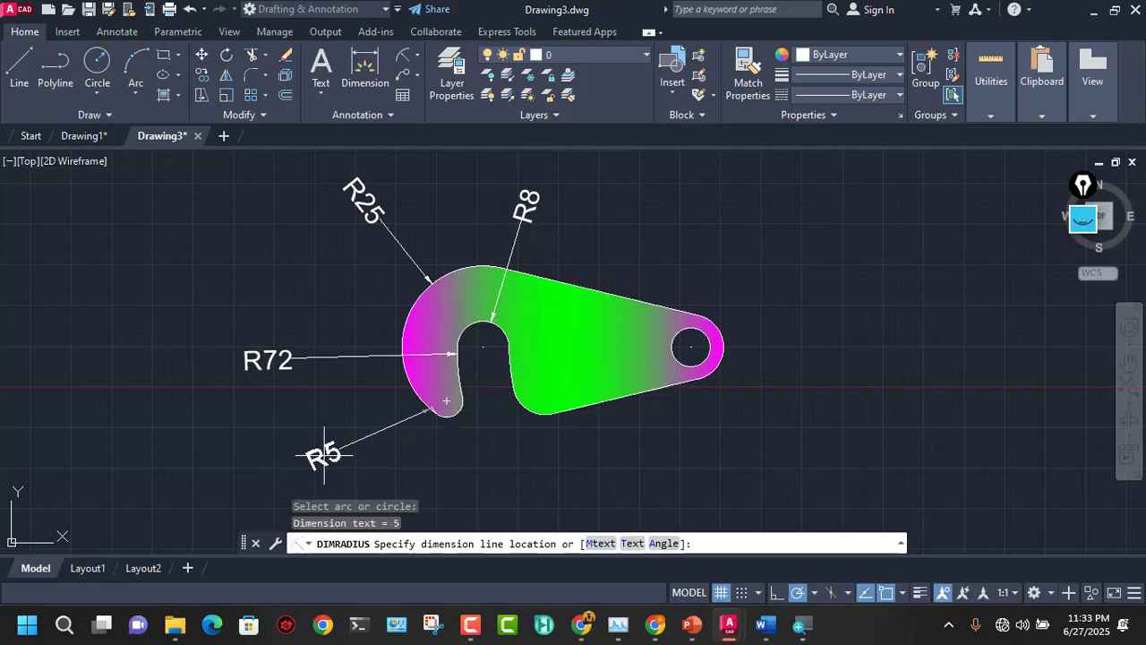
left_click(471, 516)
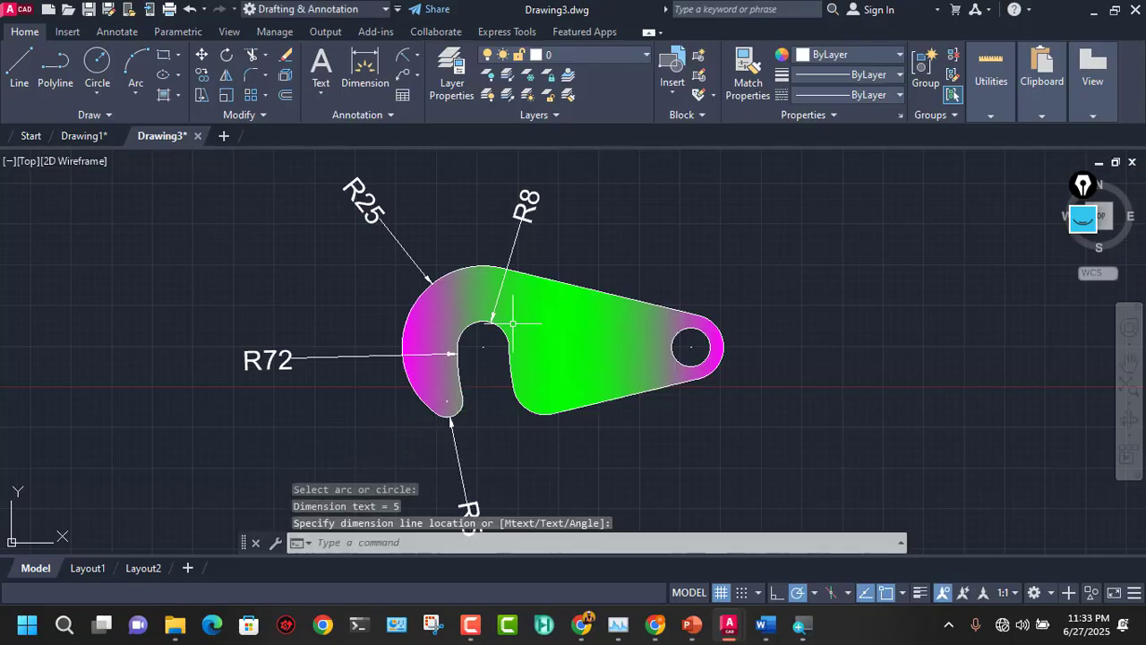
Step: Add radius dimensions to the lower rounded corner beside the slot and to the outer rounded end around the hole
left_click(405, 59)
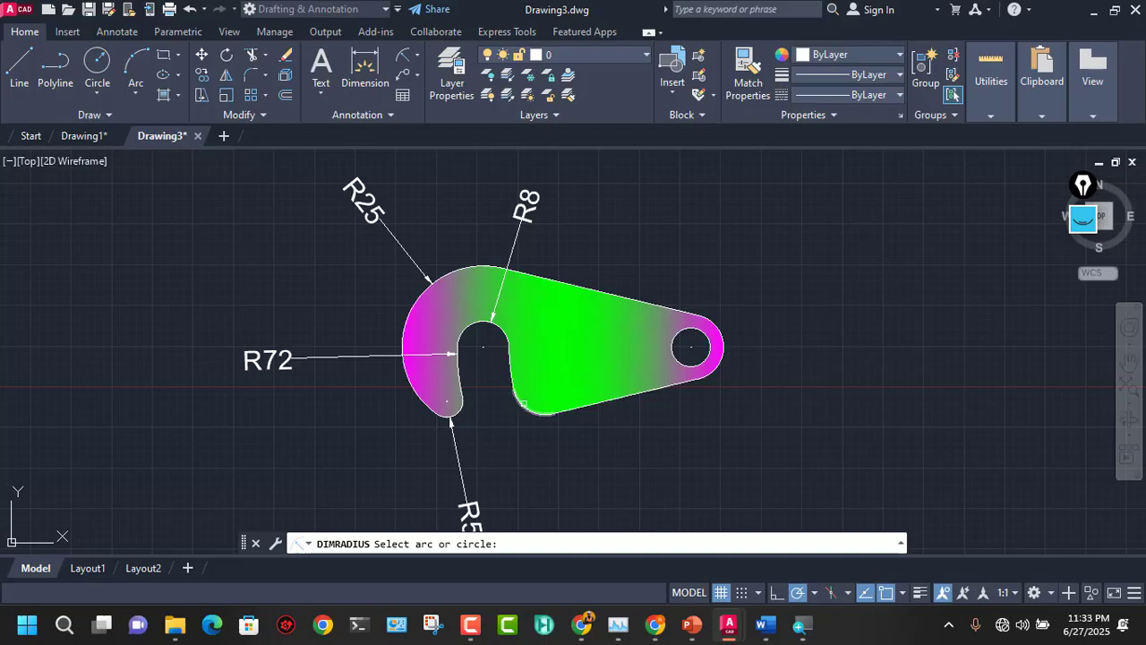
left_click(524, 405)
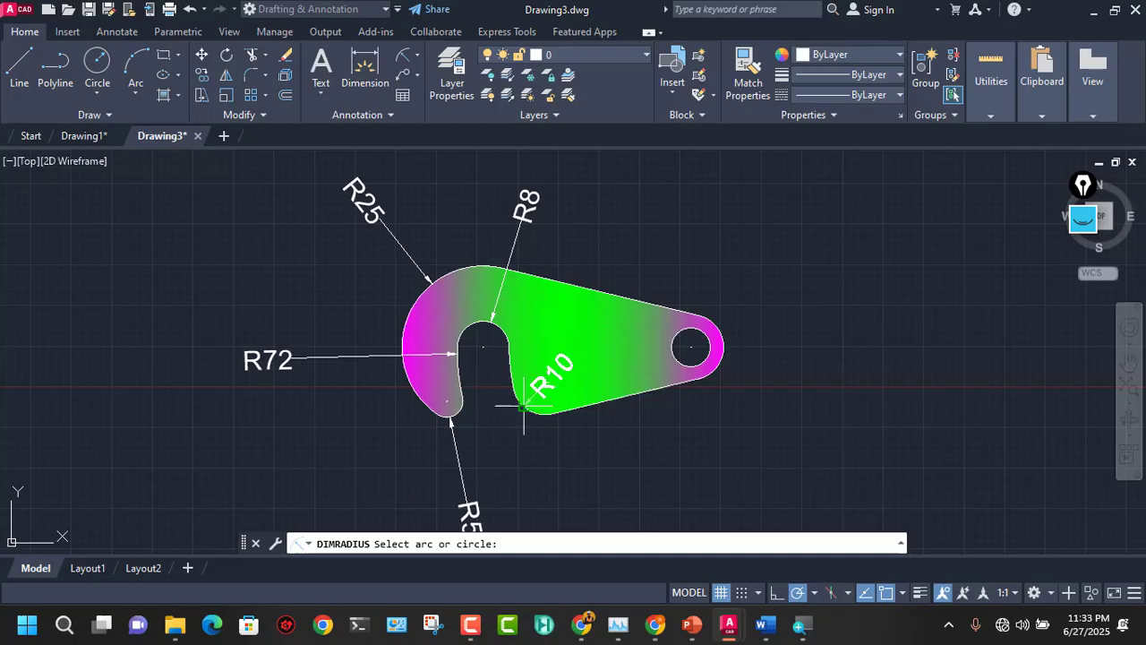
left_click(588, 499)
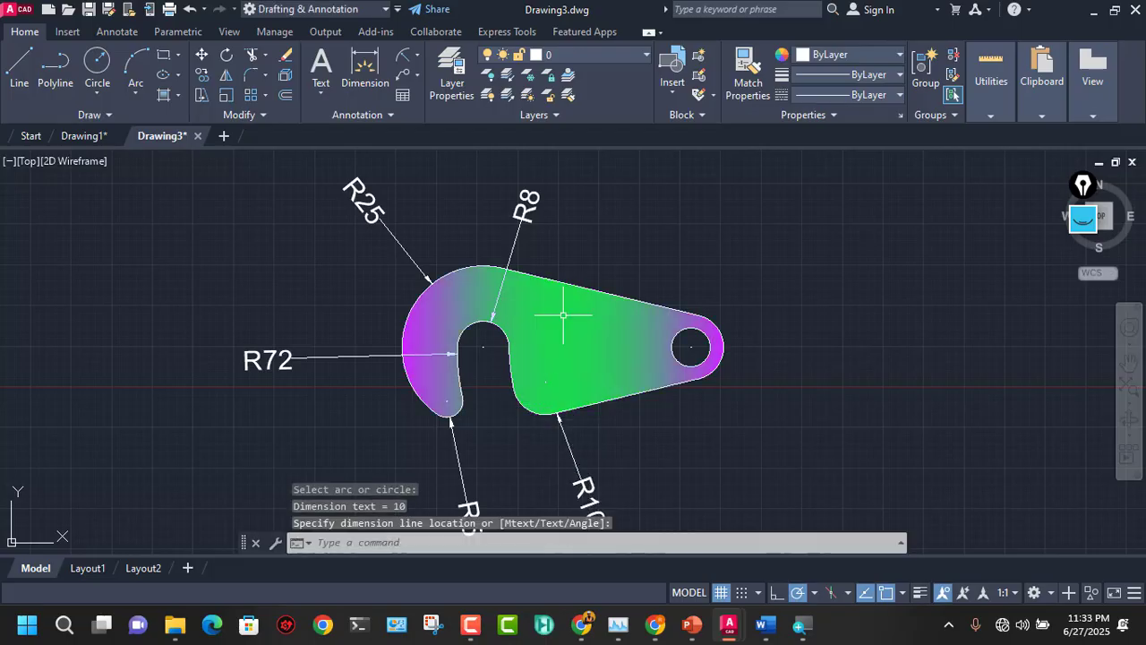
left_click(405, 59)
left_click(718, 335)
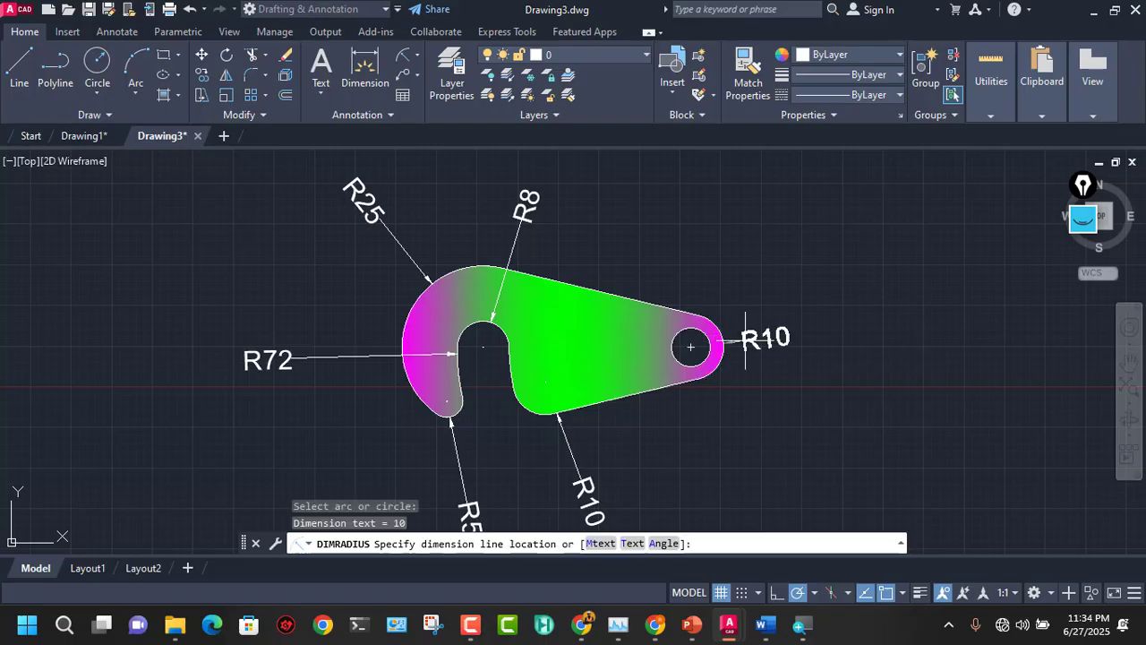
left_click(838, 311)
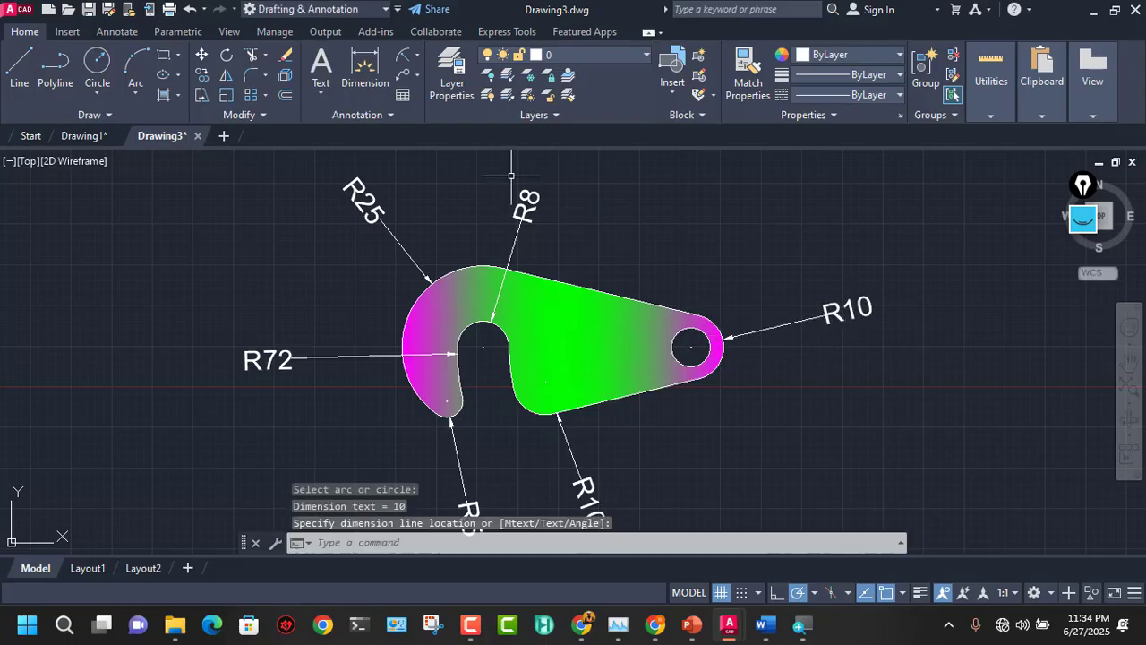
Step: Dimension the hole's radius and add a horizontal linear dimension above the part between the hole center and the slot arc center
left_click(405, 59)
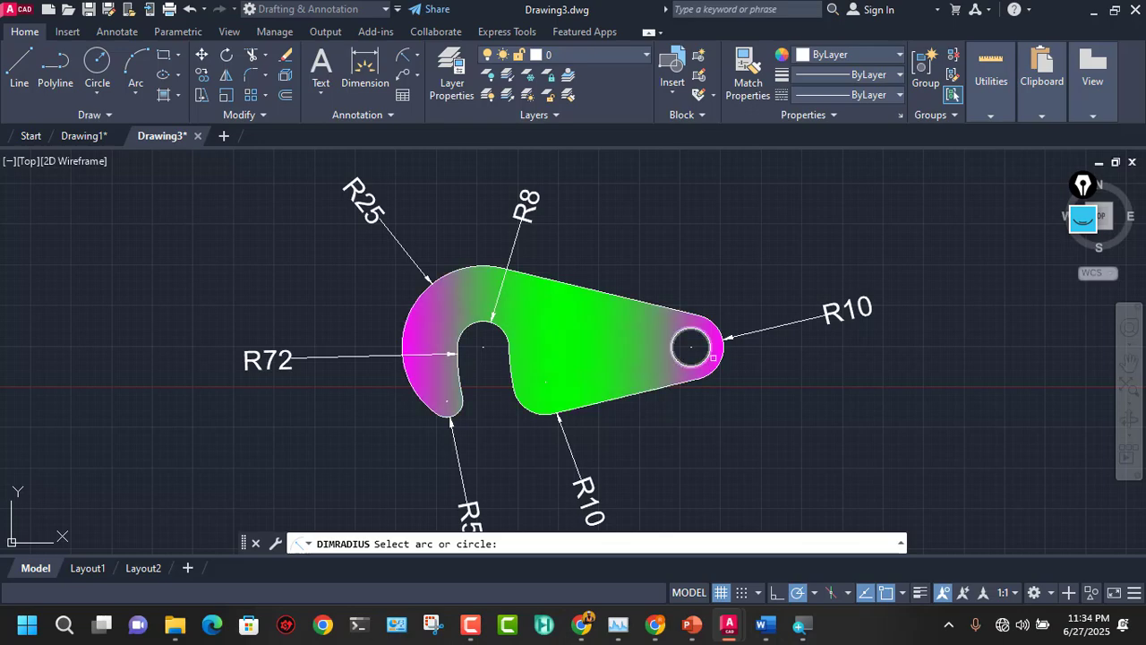
left_click(708, 356)
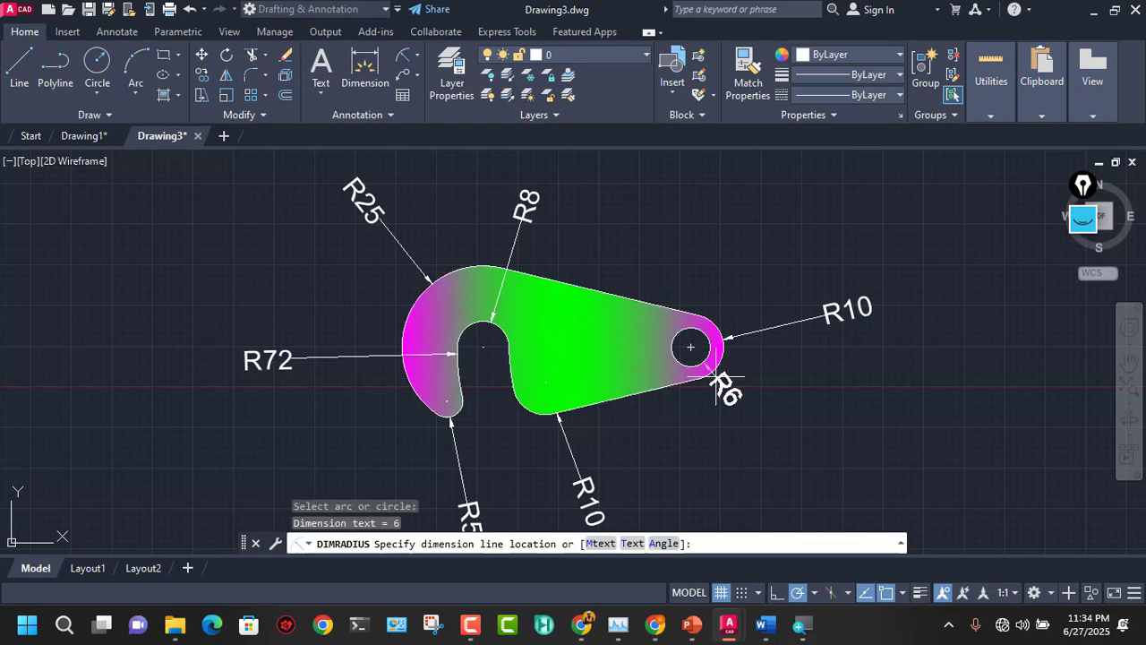
left_click(780, 443)
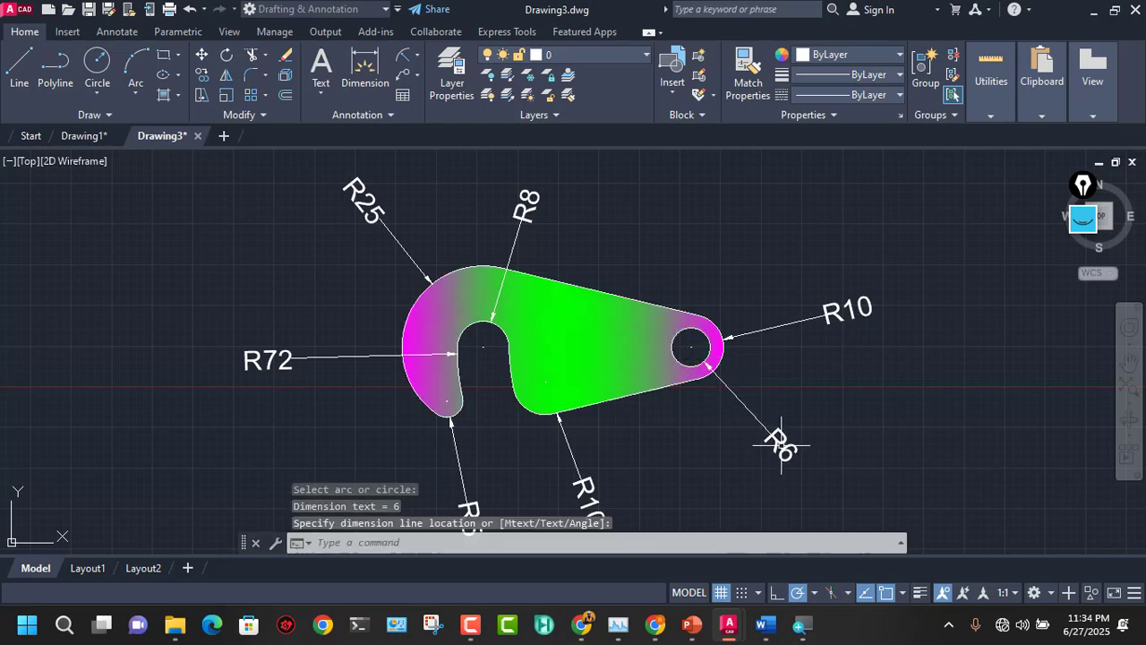
left_click(417, 56)
left_click(422, 86)
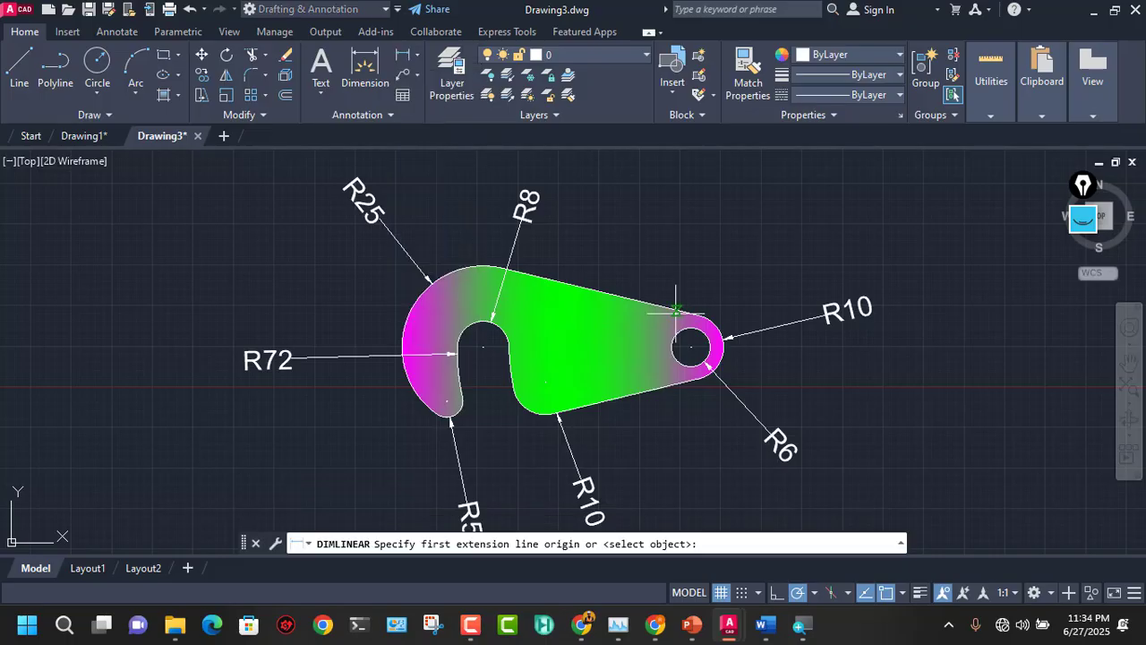
left_click(691, 348)
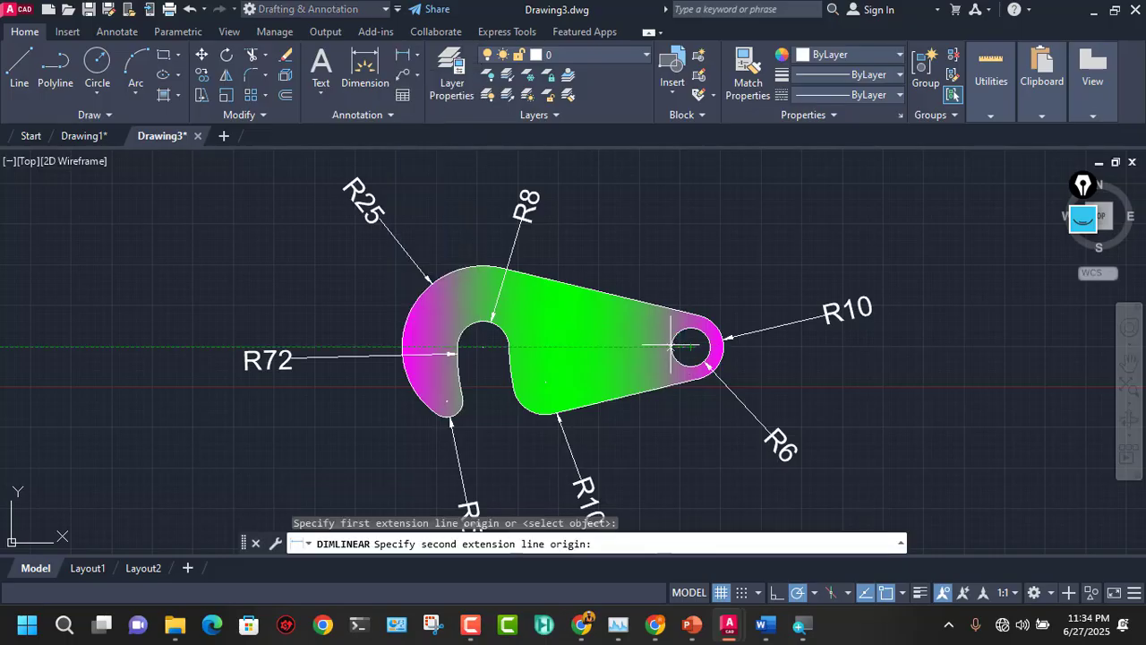
left_click(483, 348)
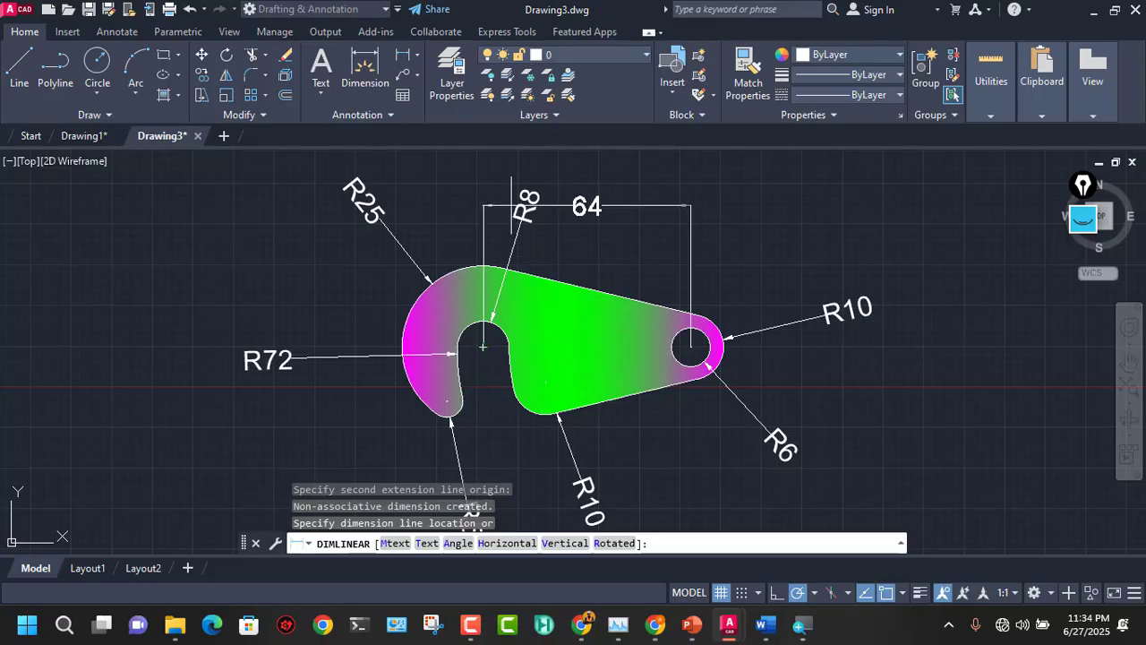
left_click(491, 168)
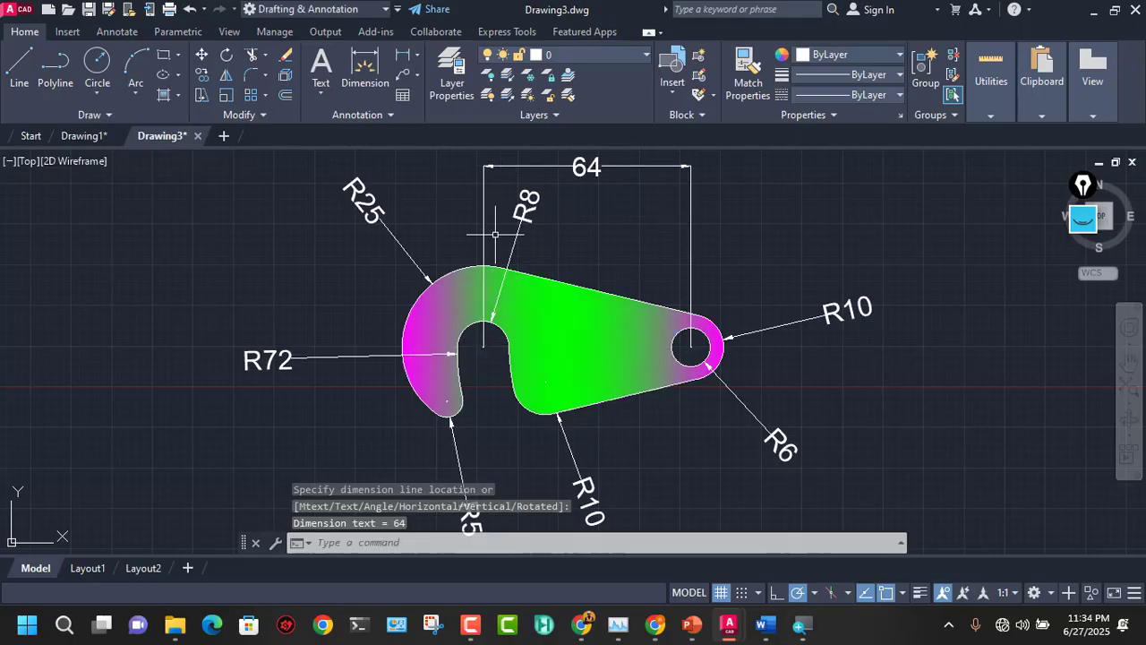
Step: Inspect the plain, undimensioned outline copy up close
scroll(585, 285, "down", 2)
middle_click_drag(605, 326, 534, 343)
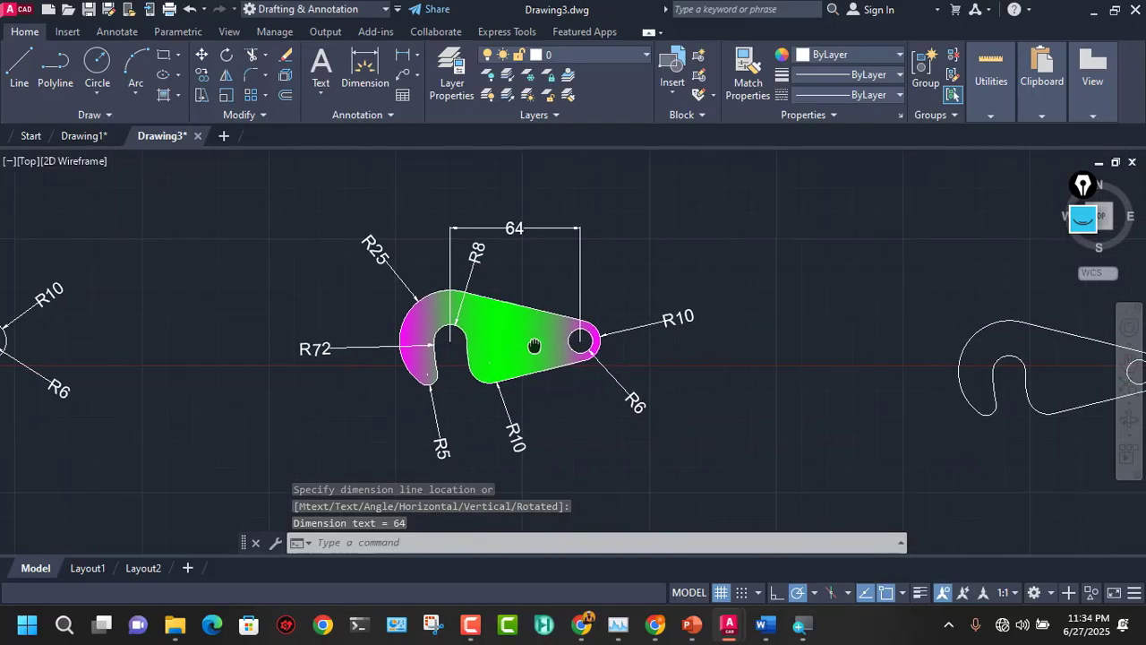
middle_click_drag(956, 380, 483, 382)
scroll(609, 370, "up", 2)
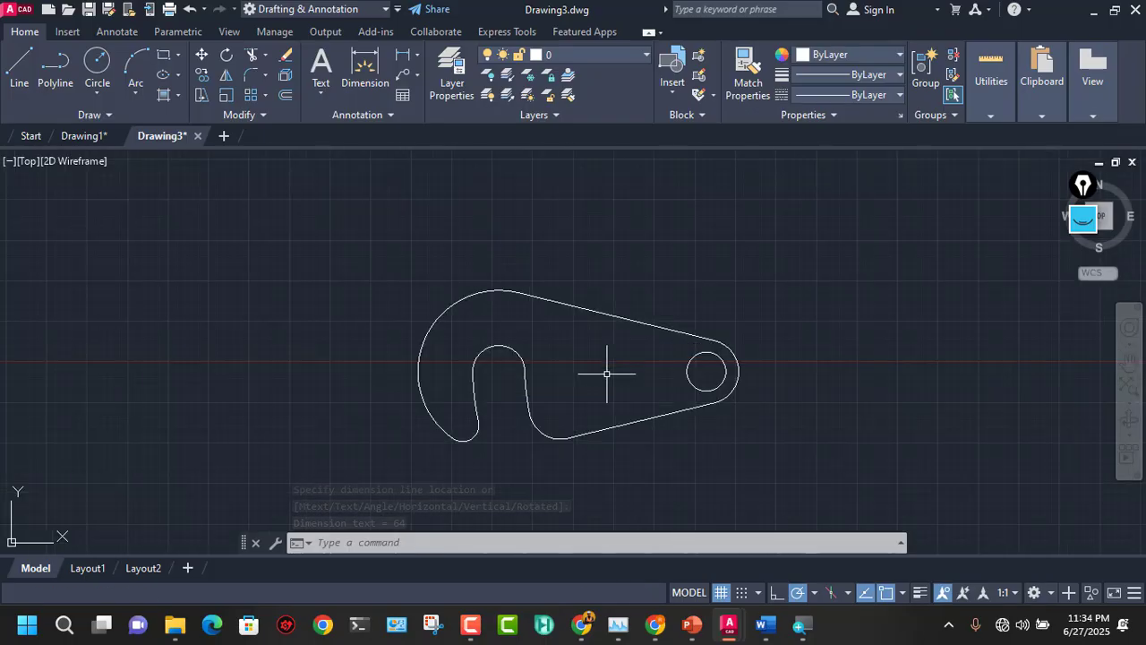
middle_click_drag(604, 379, 639, 390)
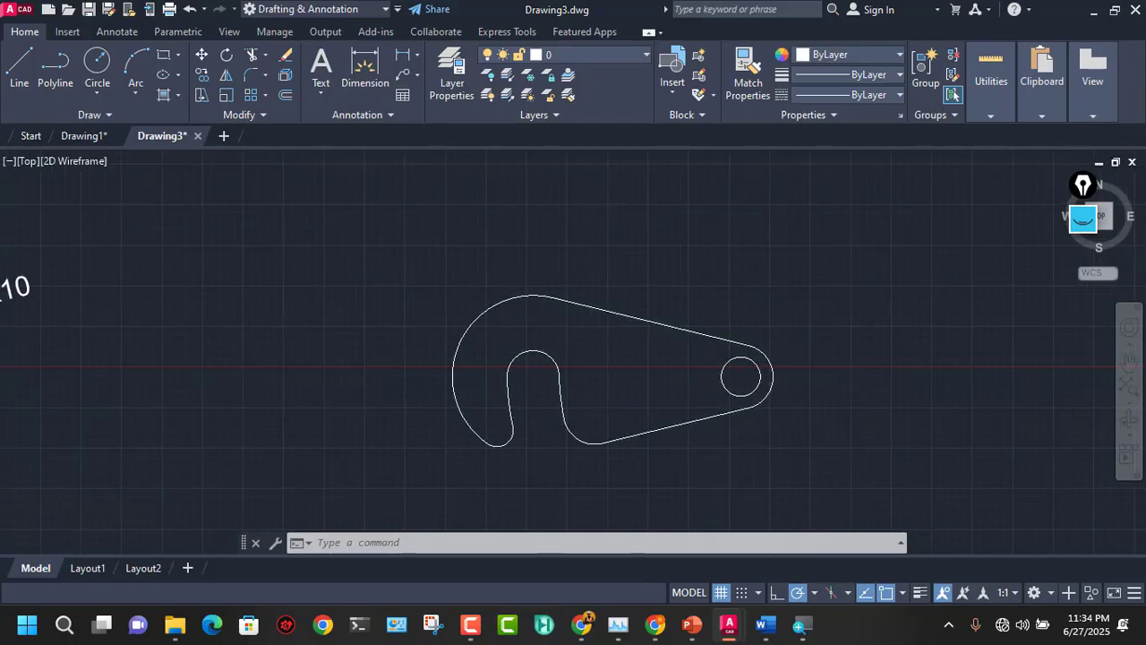
scroll(652, 385, "up", 2)
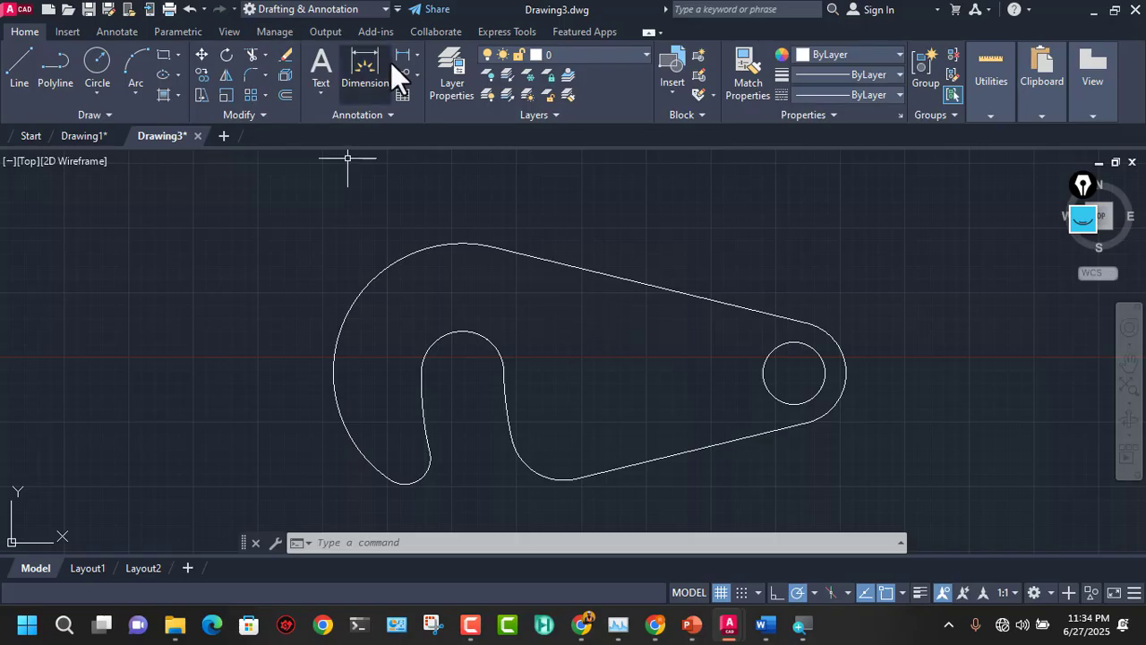
left_click(69, 34)
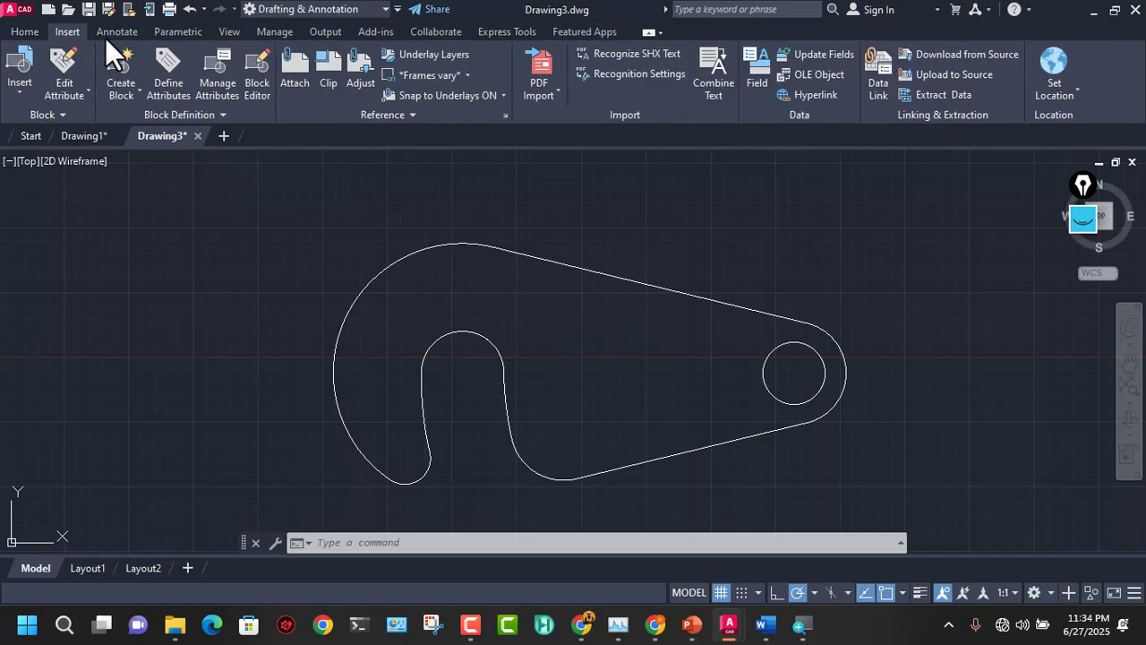
left_click(178, 33)
left_click(232, 34)
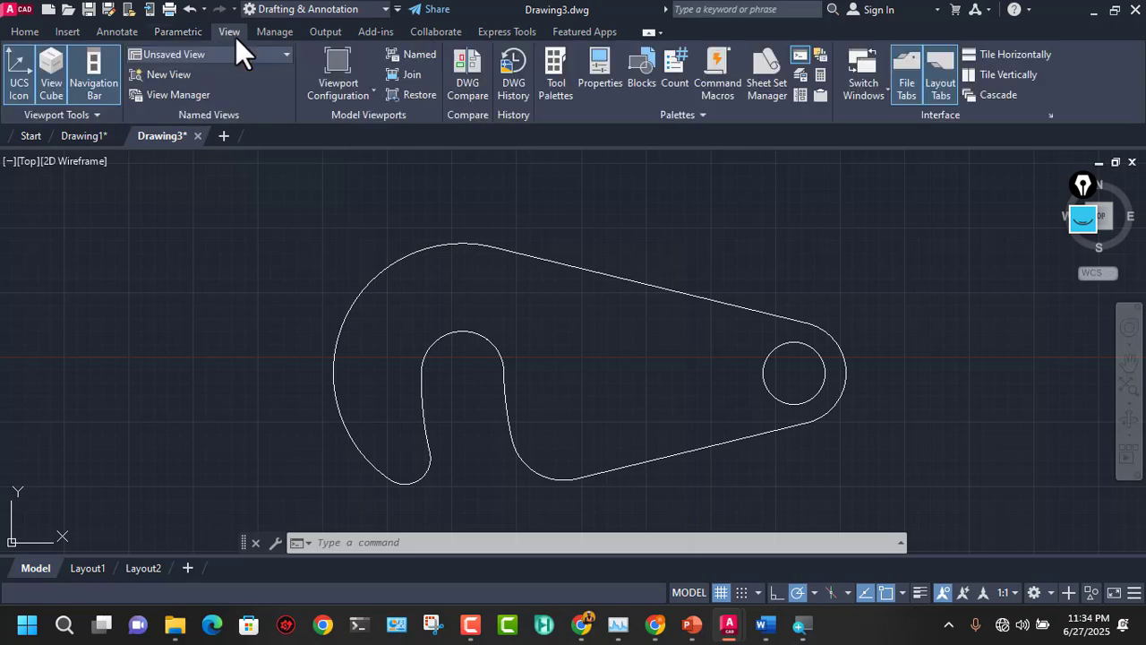
left_click(62, 33)
left_click(31, 37)
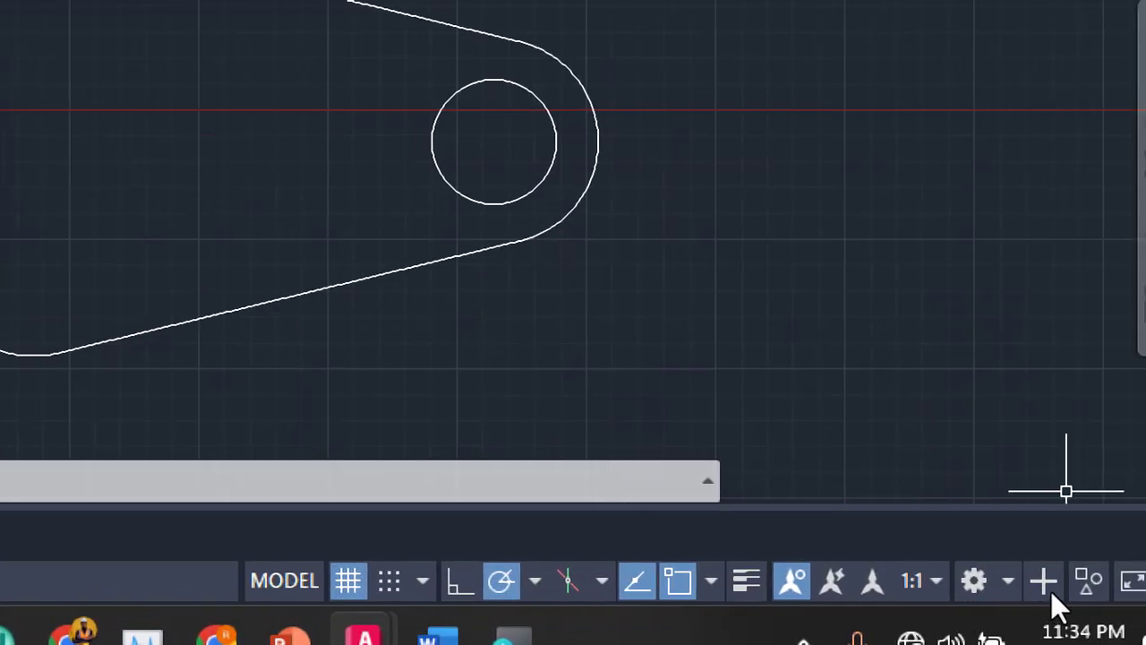
Step: Switch the workspace from Drafting & Annotation to 3D Basics and cancel the leftover workspace command prompt
left_click(1050, 590)
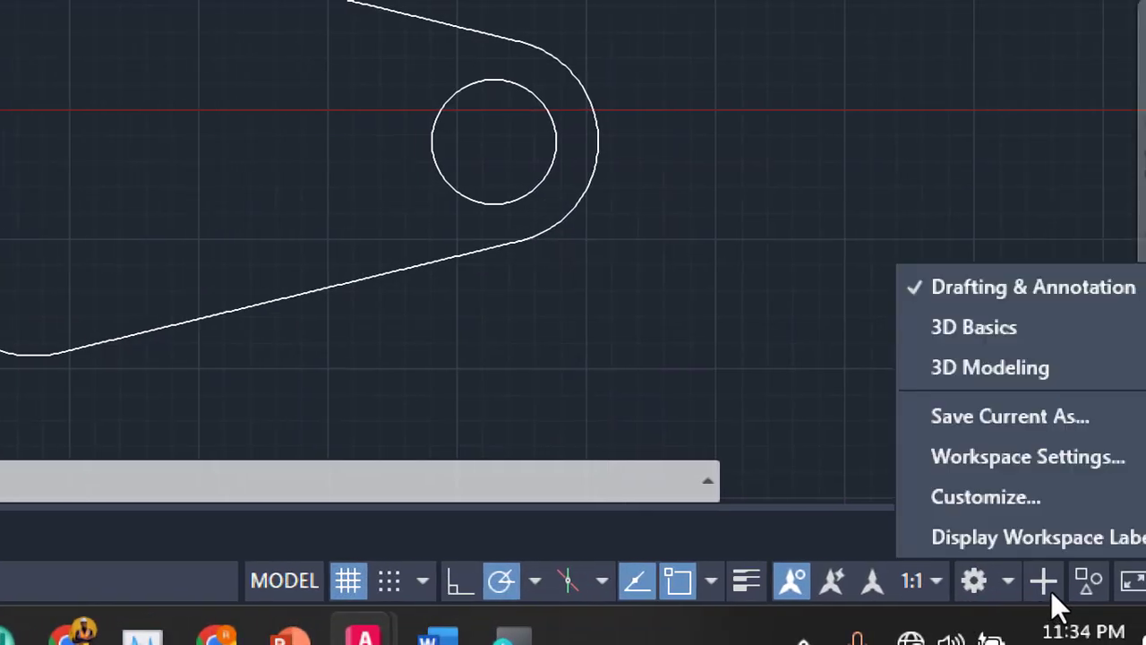
left_click(1036, 463)
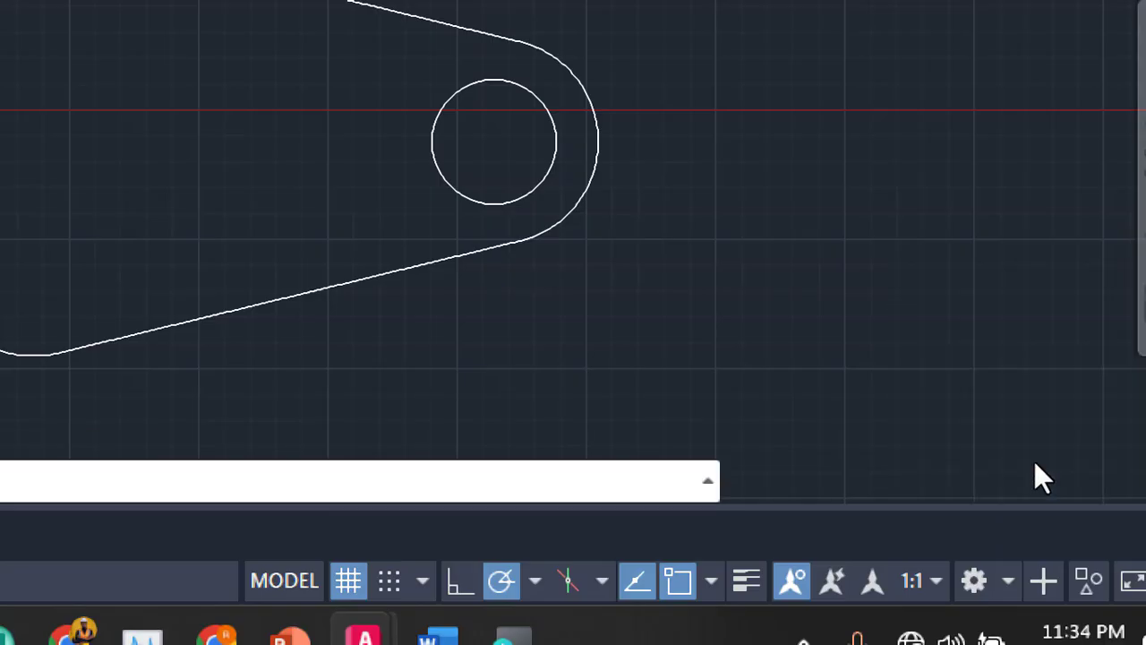
key("Escape")
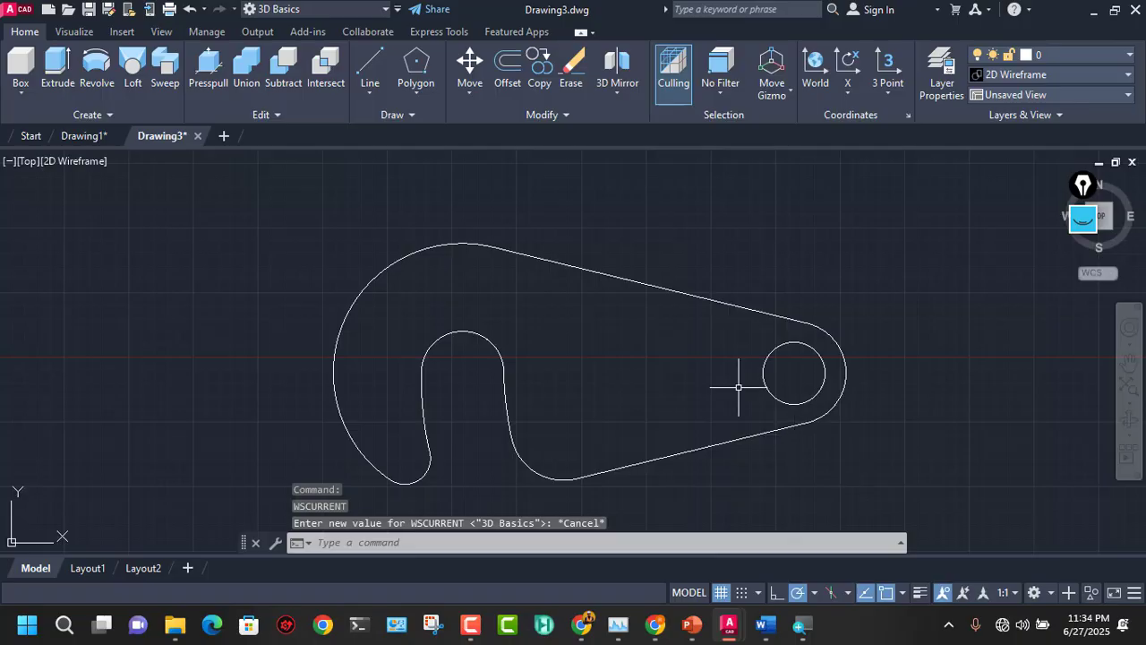
Step: Set the model view to SE Isometric and bring the plain outline copy into the middle of the view
middle_click_drag(738, 387, 731, 349)
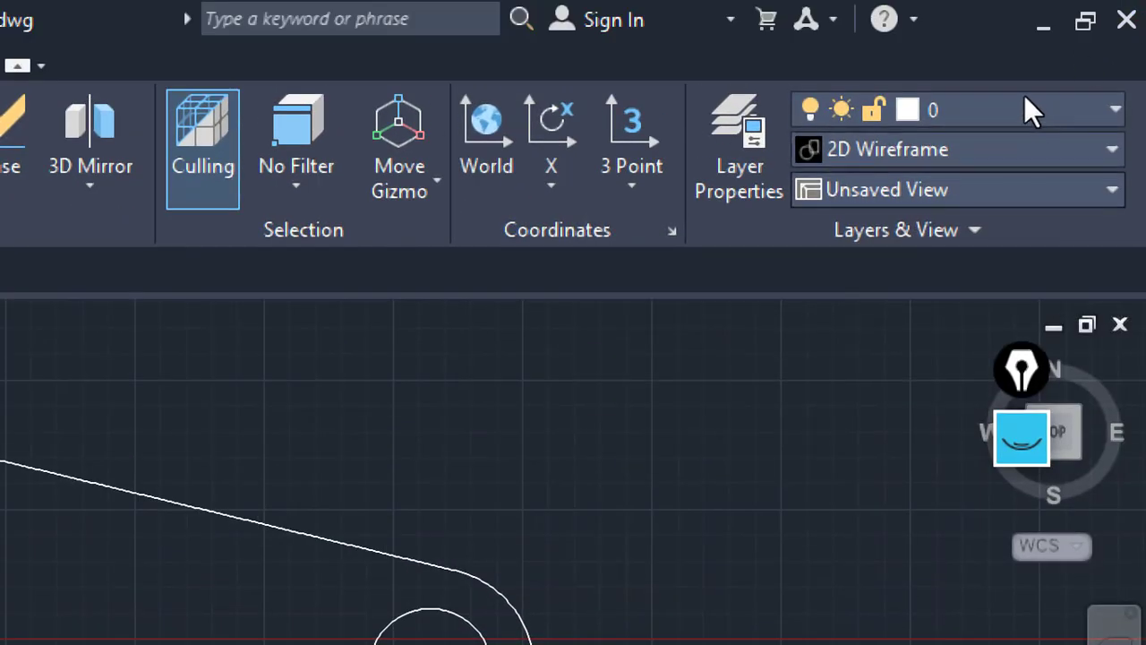
left_click(1025, 189)
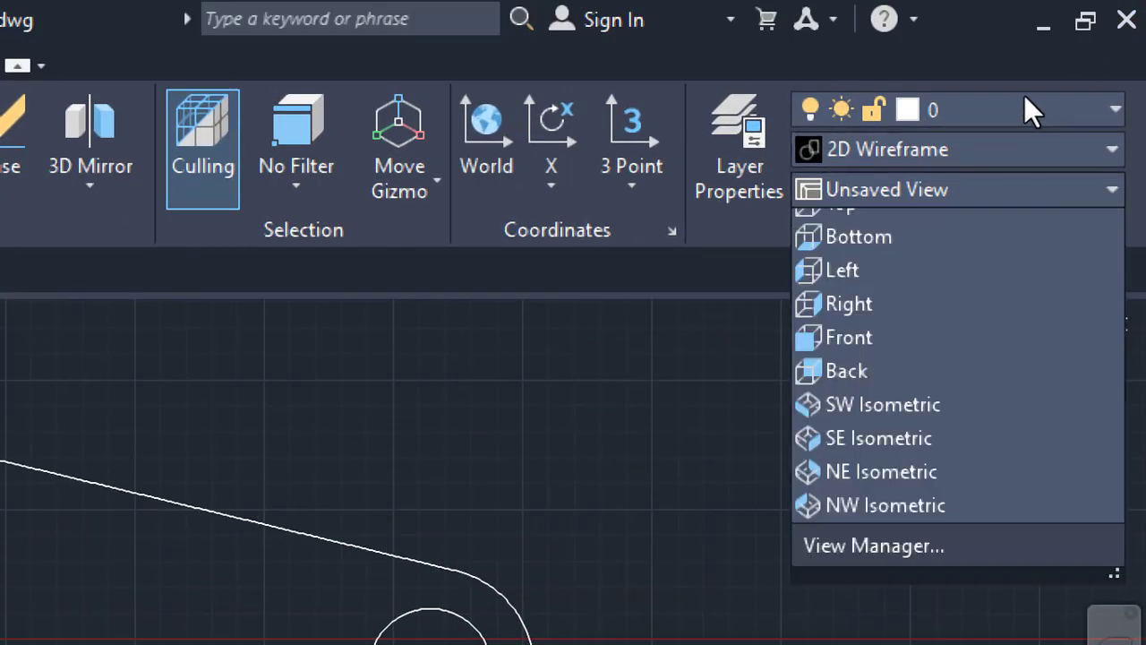
key("Up")
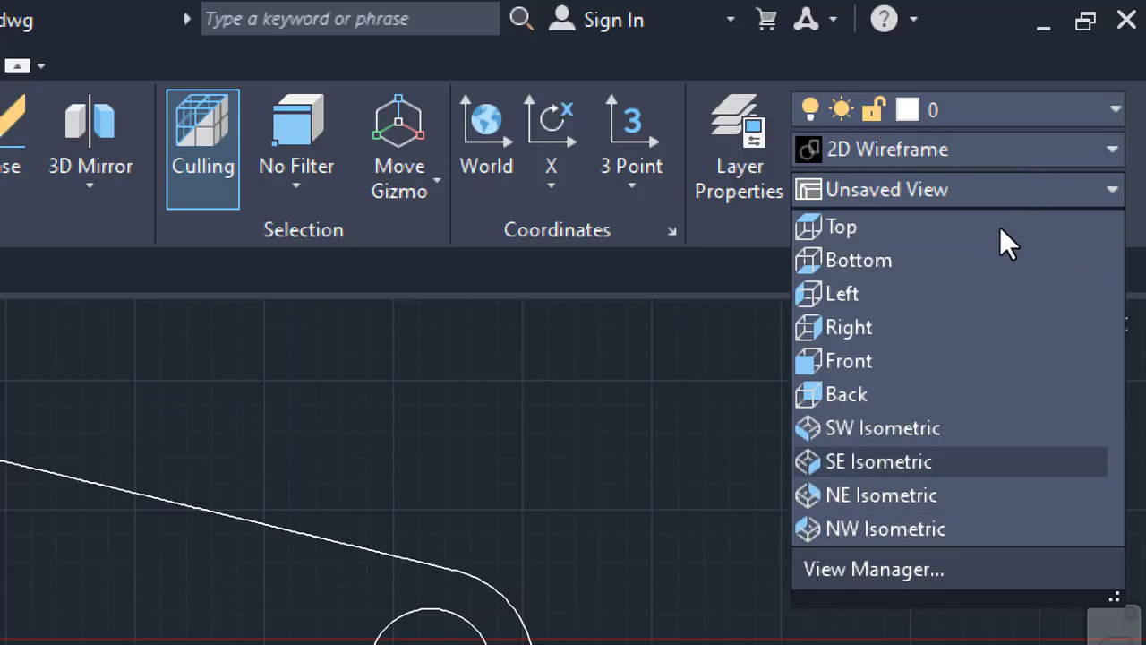
key("Return")
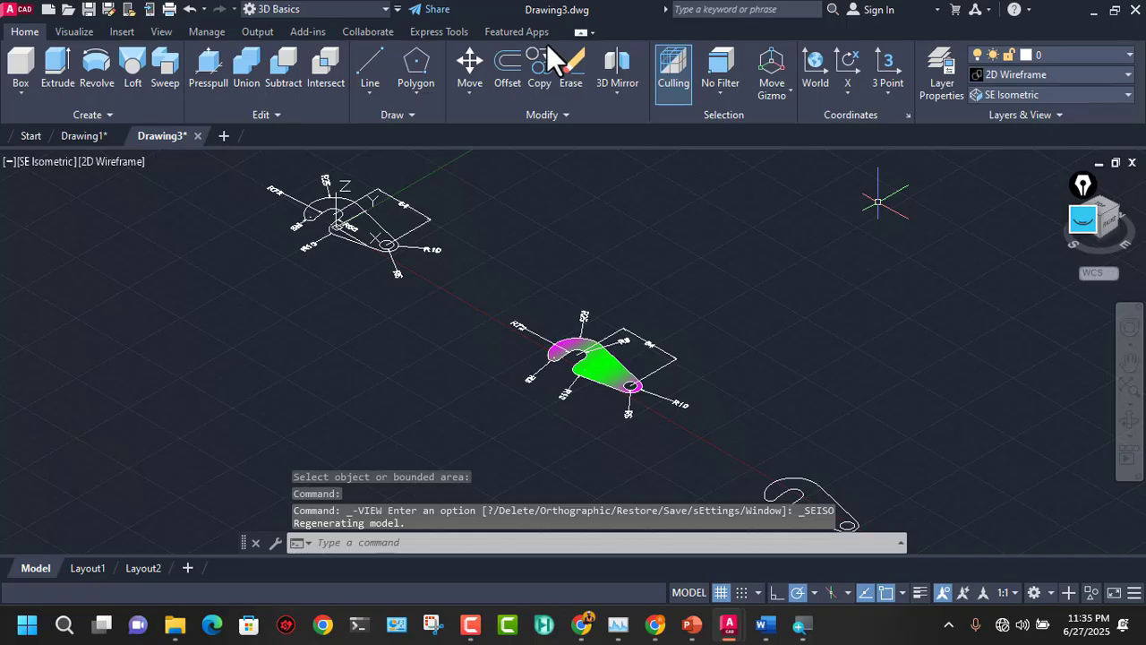
middle_click_drag(758, 414, 573, 195)
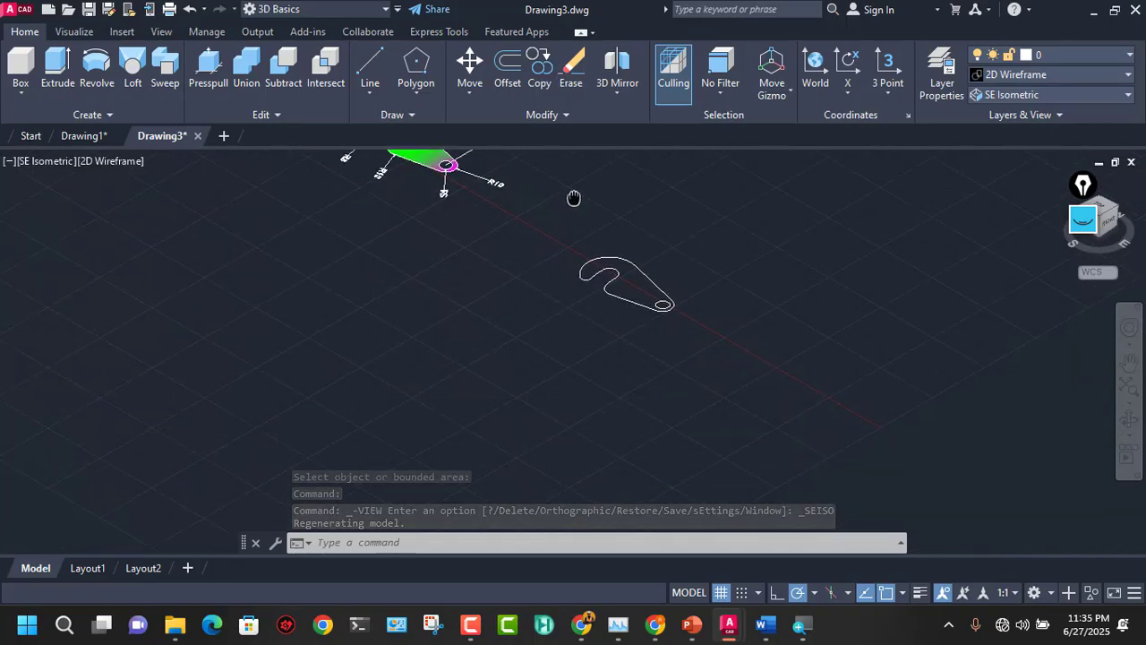
Step: Presspull the area between the plain outline and its hole upward into a thick solid, setting the height freehand, and end the command
scroll(631, 269, "up", 8)
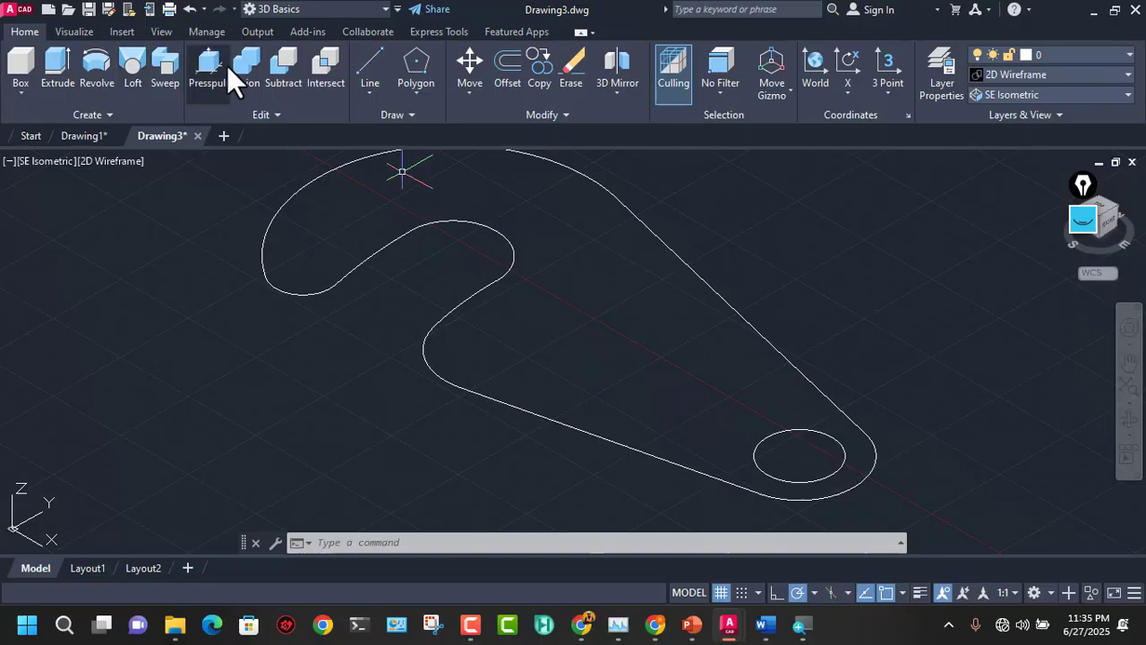
left_click(218, 65)
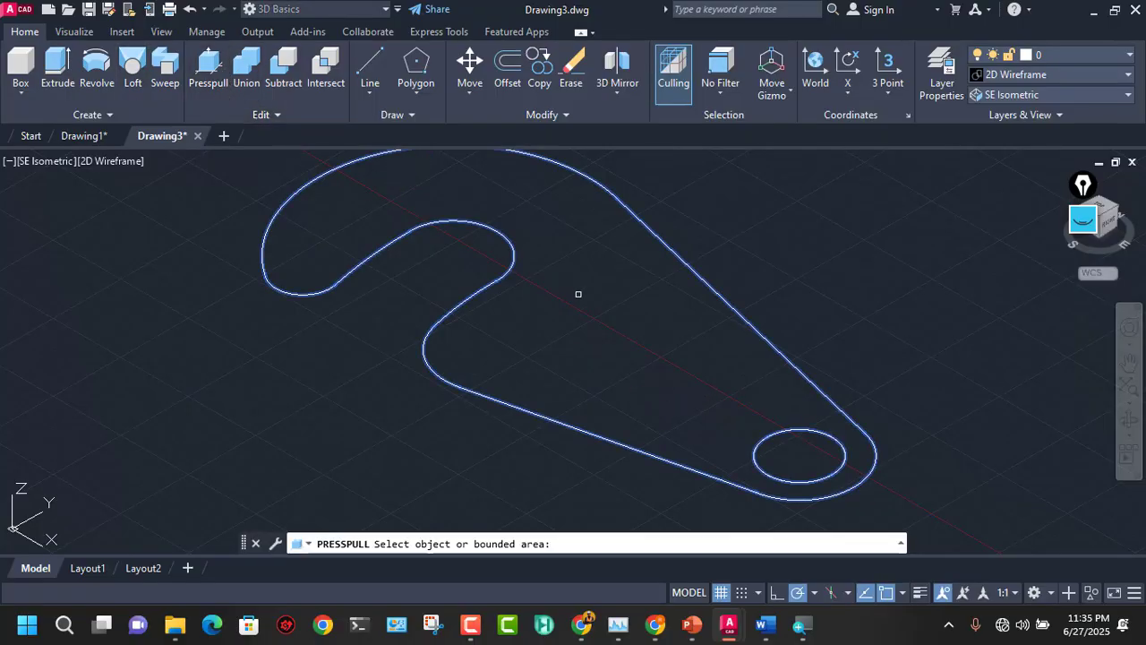
left_click(594, 302)
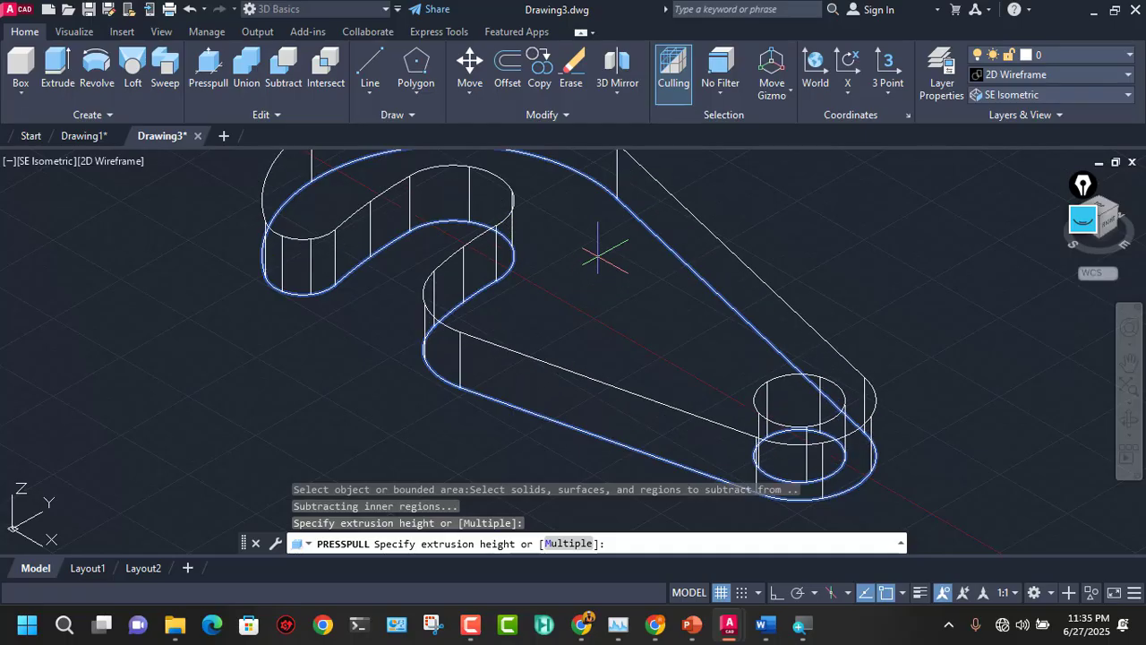
middle_click_drag(612, 229, 570, 311)
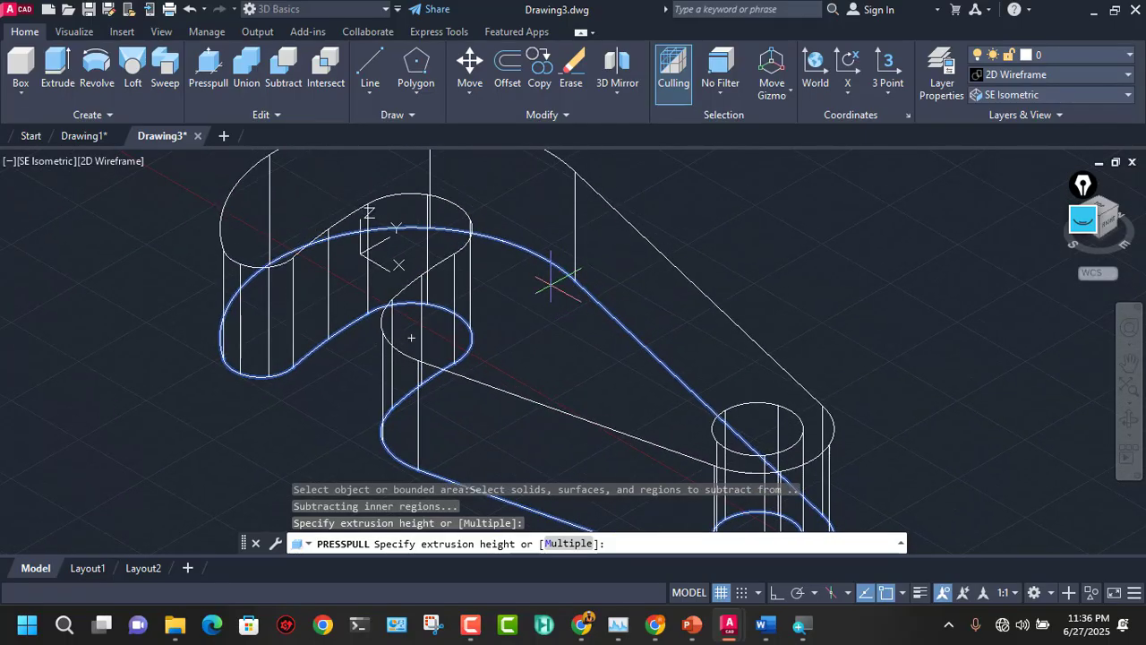
scroll(750, 277, "down", 5)
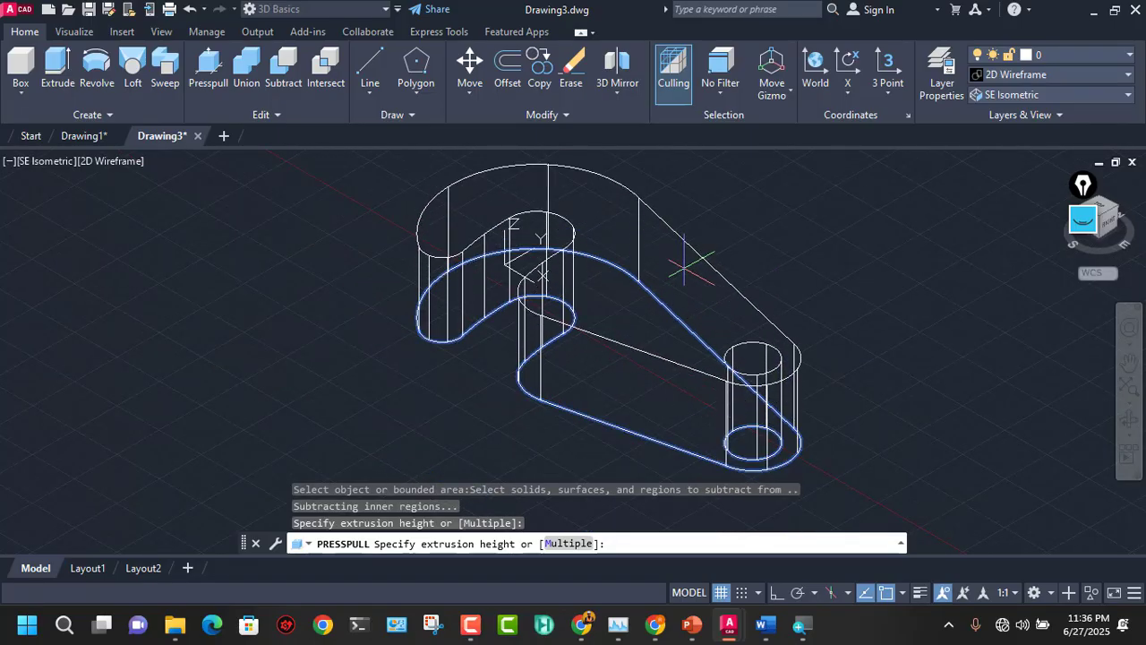
left_click(624, 288)
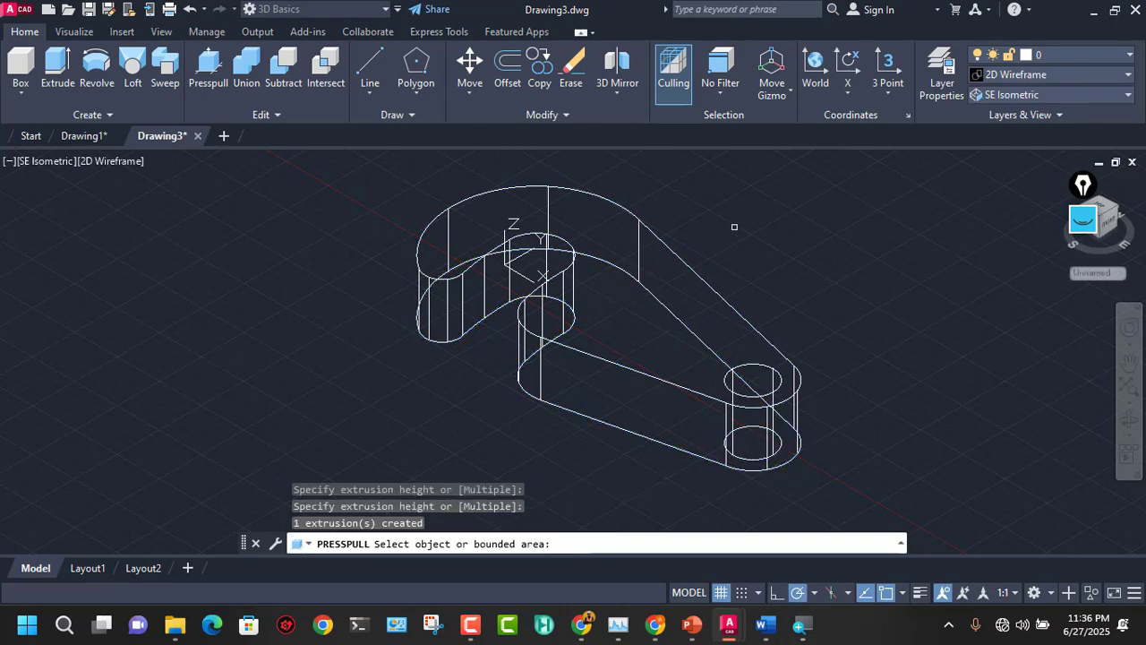
key("Return")
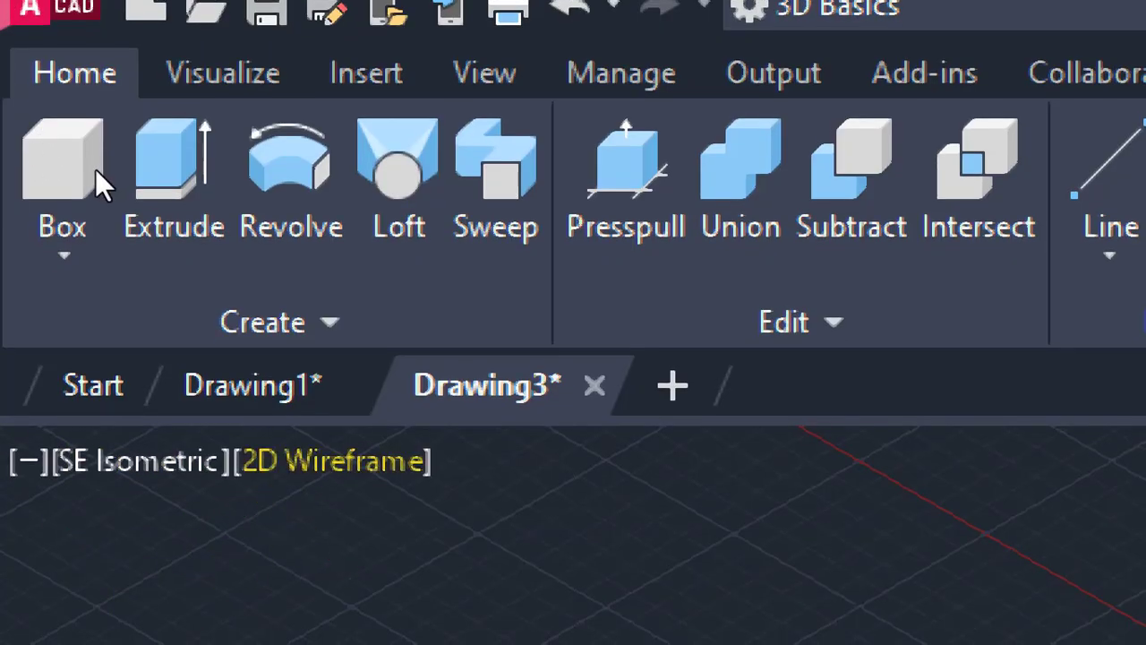
Step: Set the visual style to Realistic and view the extruded part up close
left_click(324, 468)
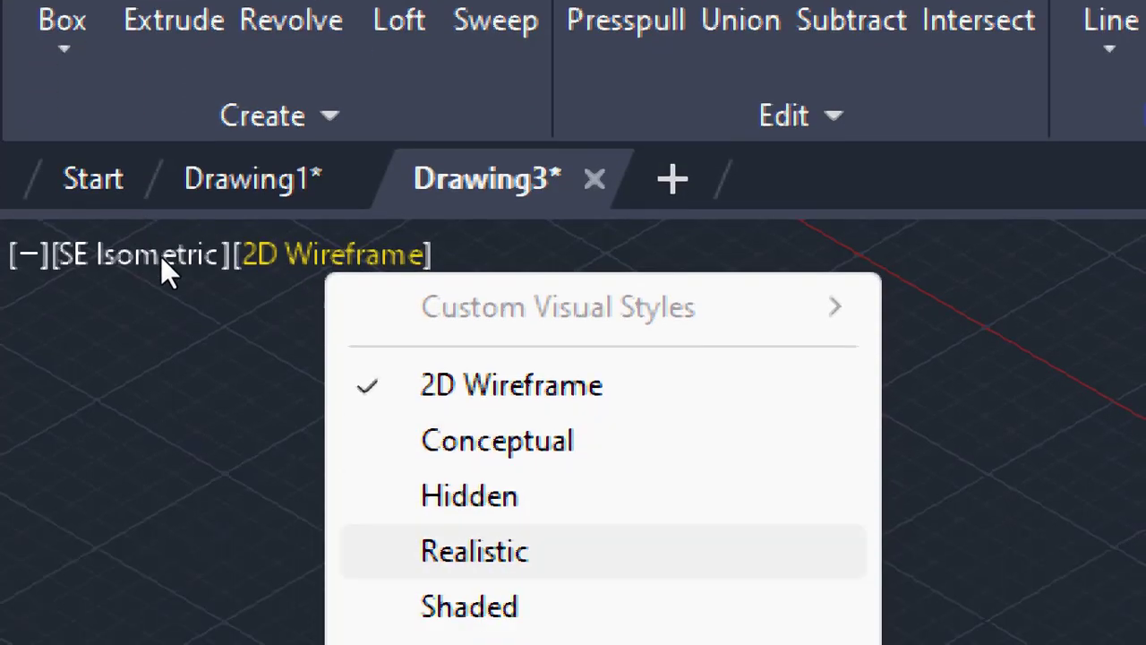
left_click(475, 552)
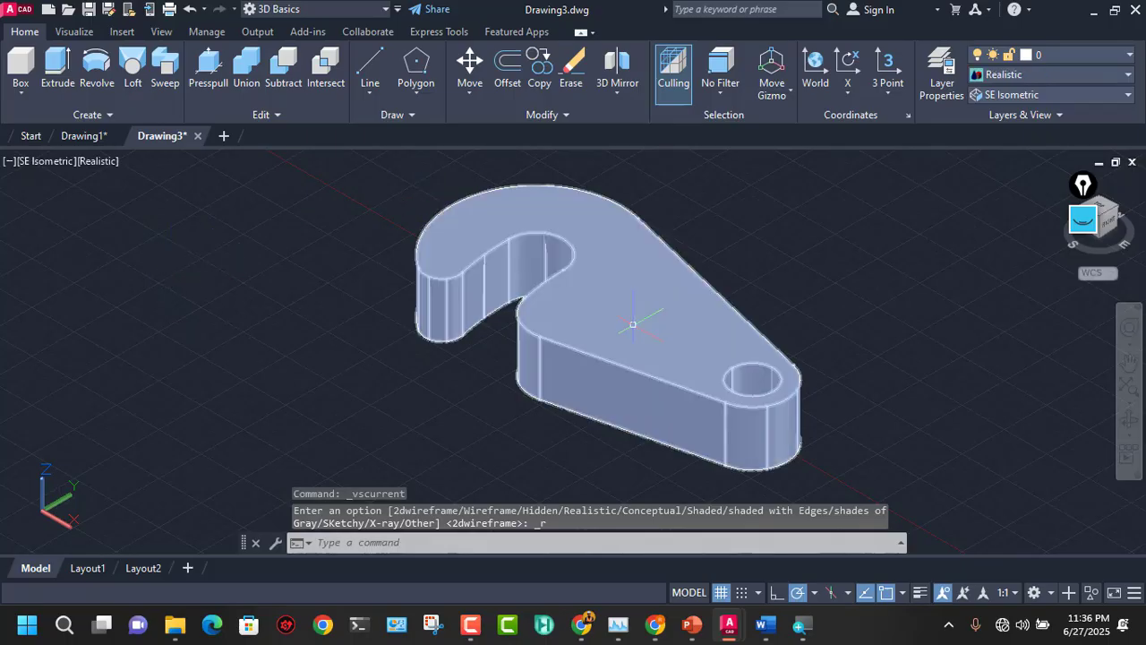
mouse_move(637, 326)
middle_mouse_down()
mouse_move(578, 360)
mouse_move(632, 335)
middle_mouse_up()
scroll(579, 358, "up", 2)
scroll(583, 356, "up", 1)
left_click_drag(616, 335, 593, 325)
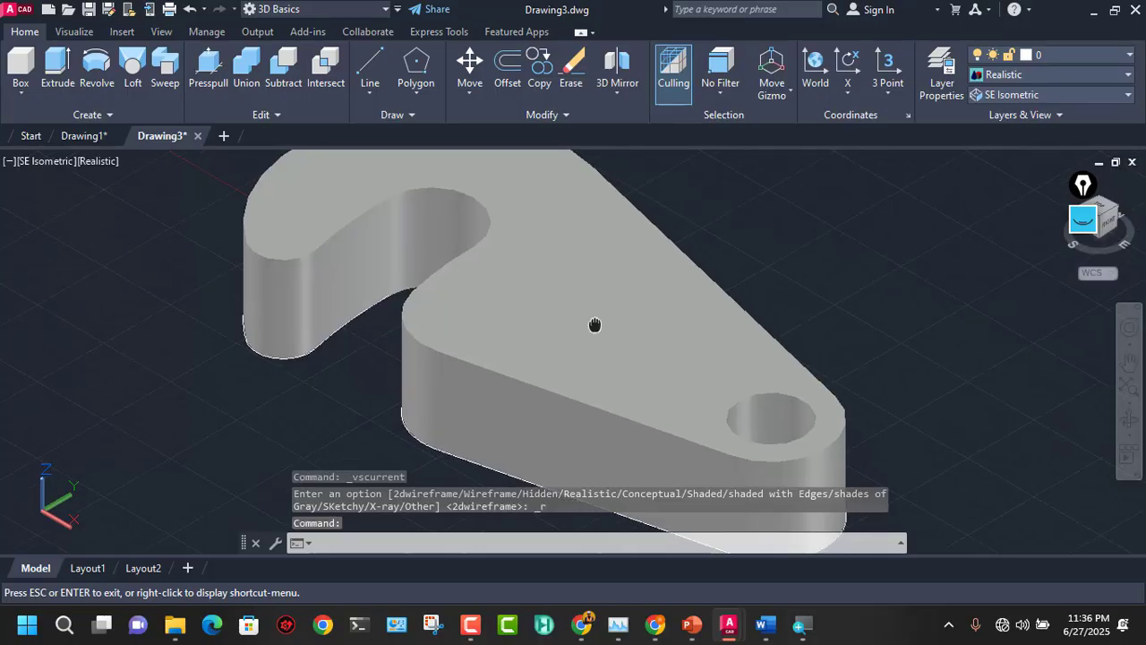
key("Escape")
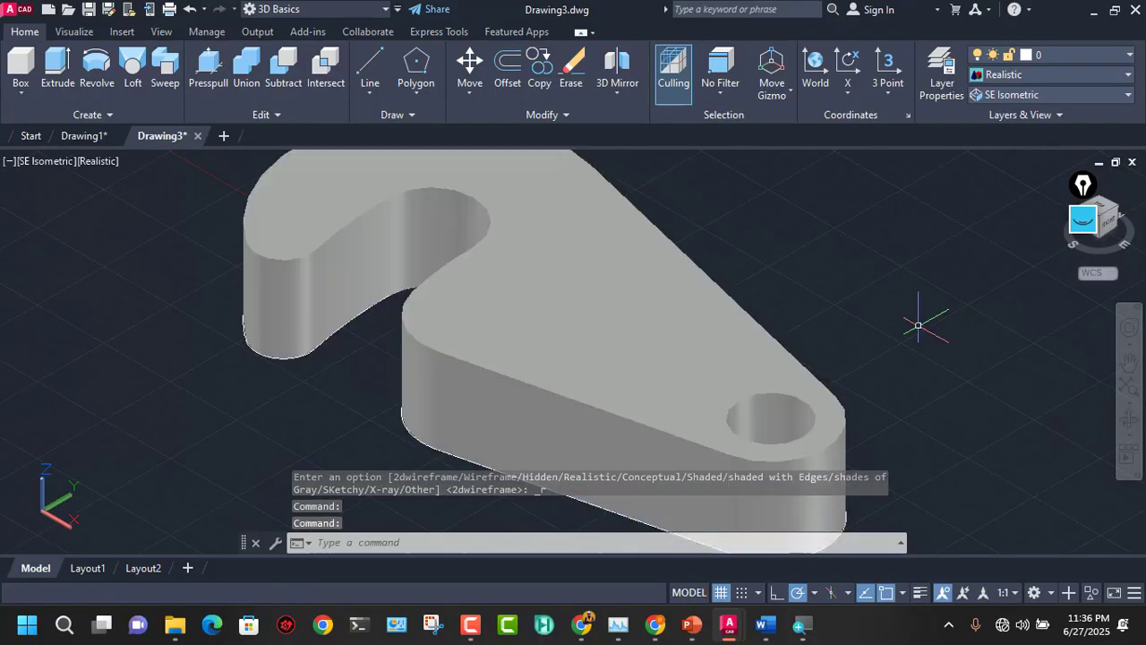